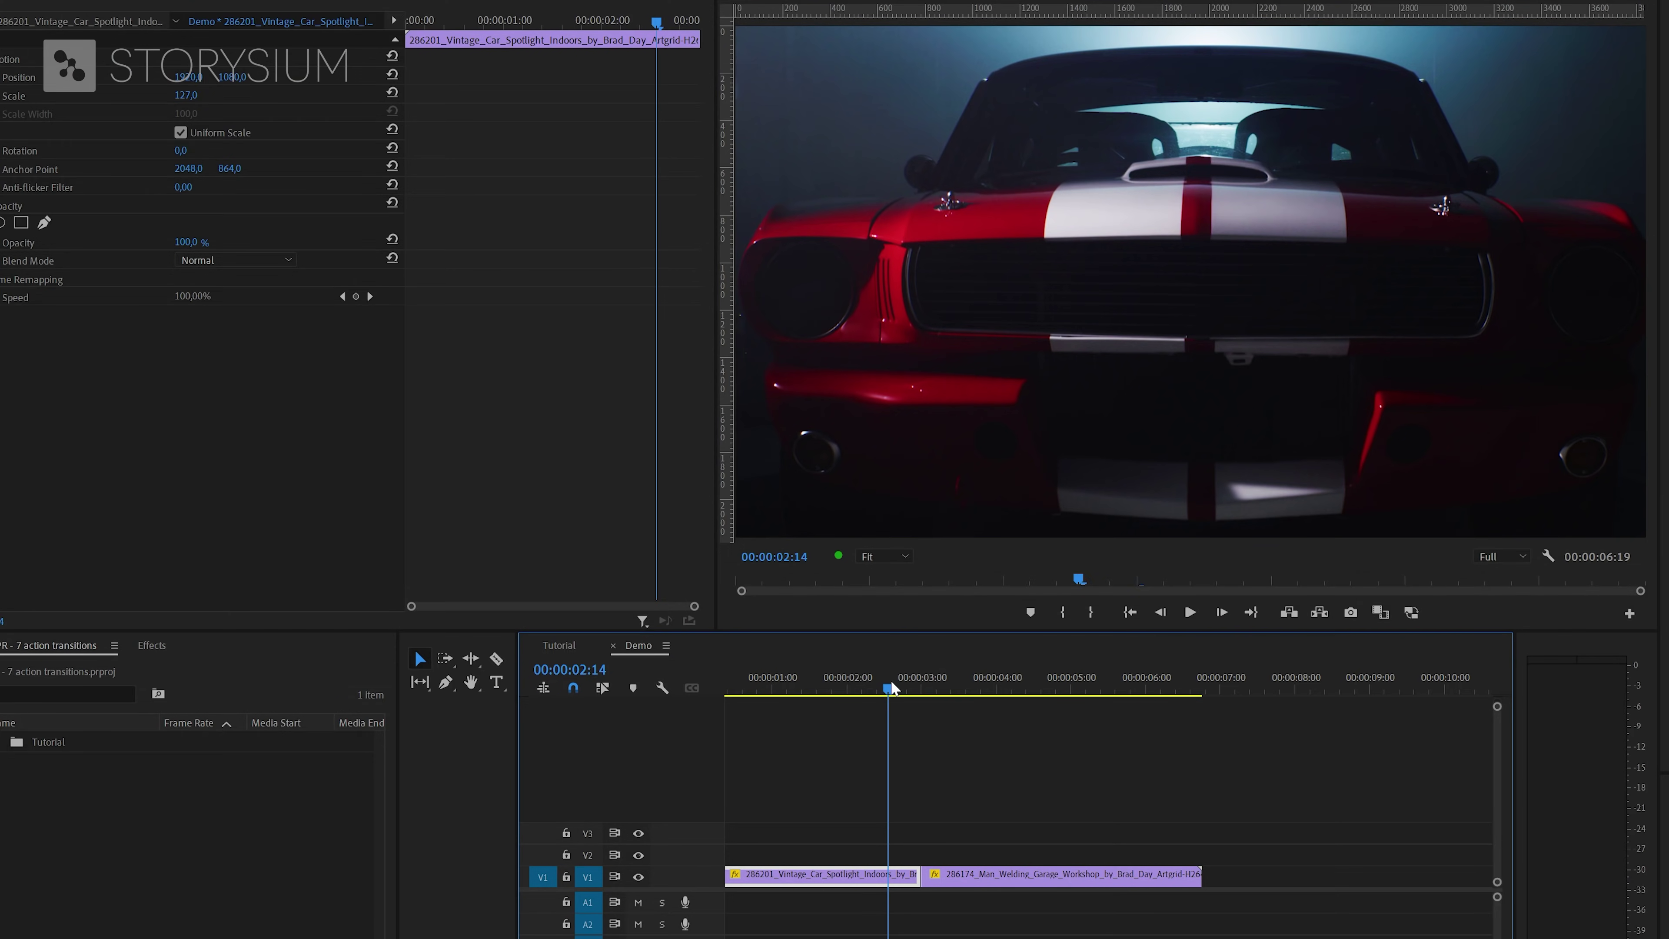
Step: Create a 3840 x 2160, 25 fps adjustment layer and place it on V2 across the cut between the two clips
mouse_move(893, 686)
left_mouse_down()
mouse_move(953, 699)
mouse_move(889, 705)
left_mouse_up()
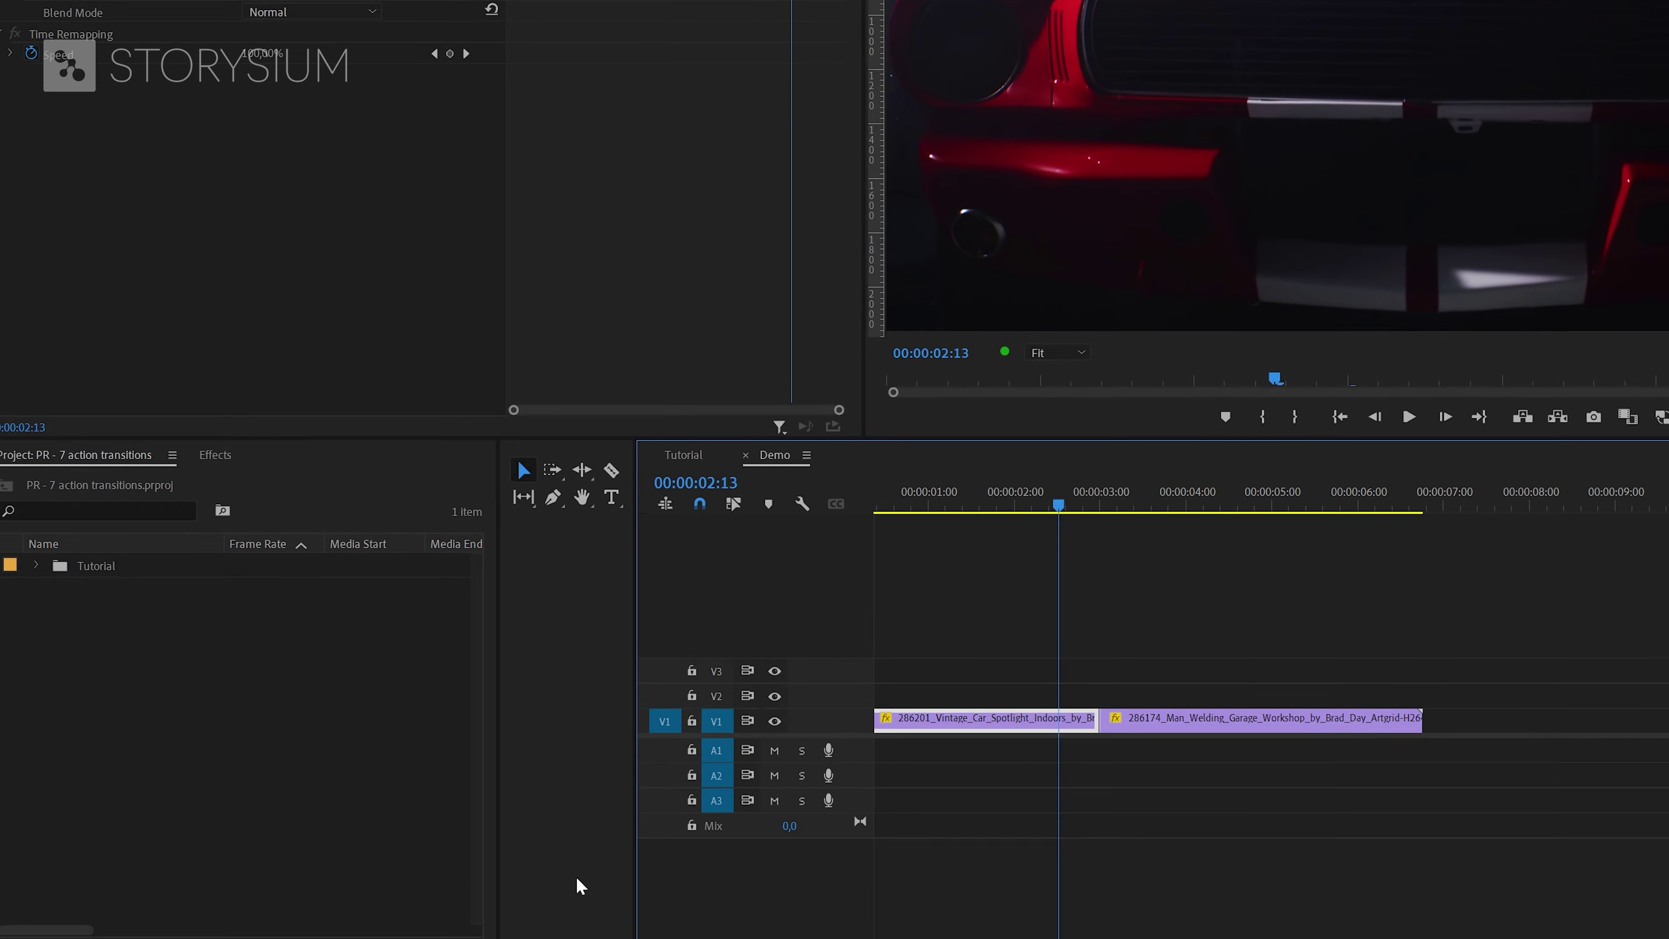
left_click(486, 896)
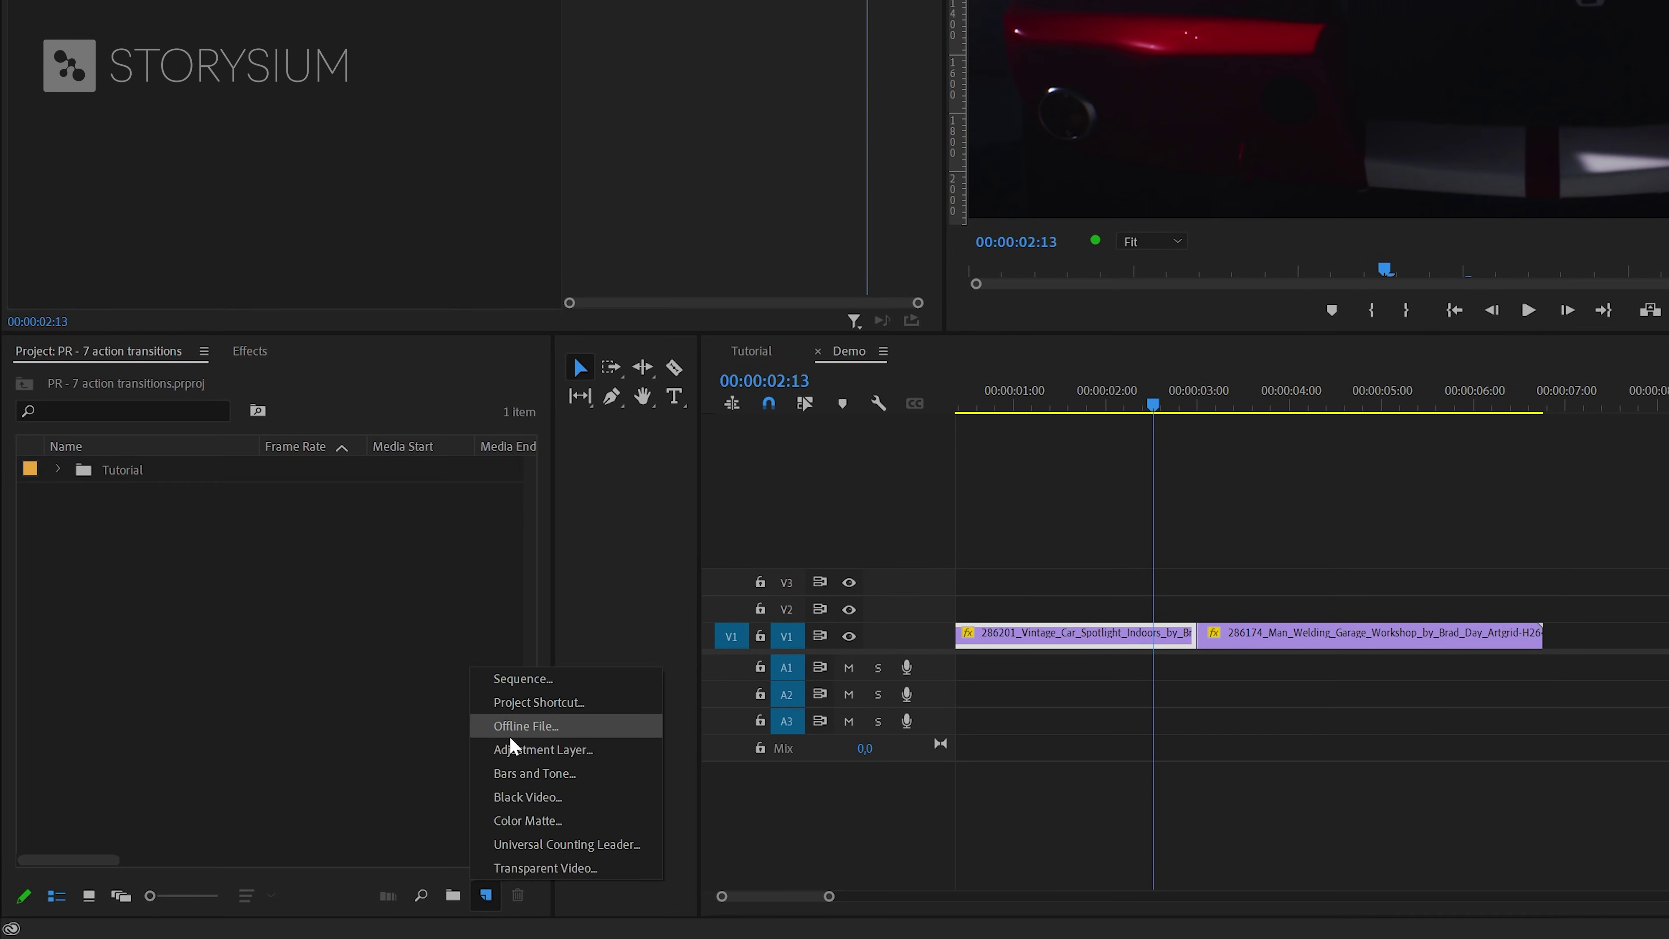
left_click(543, 748)
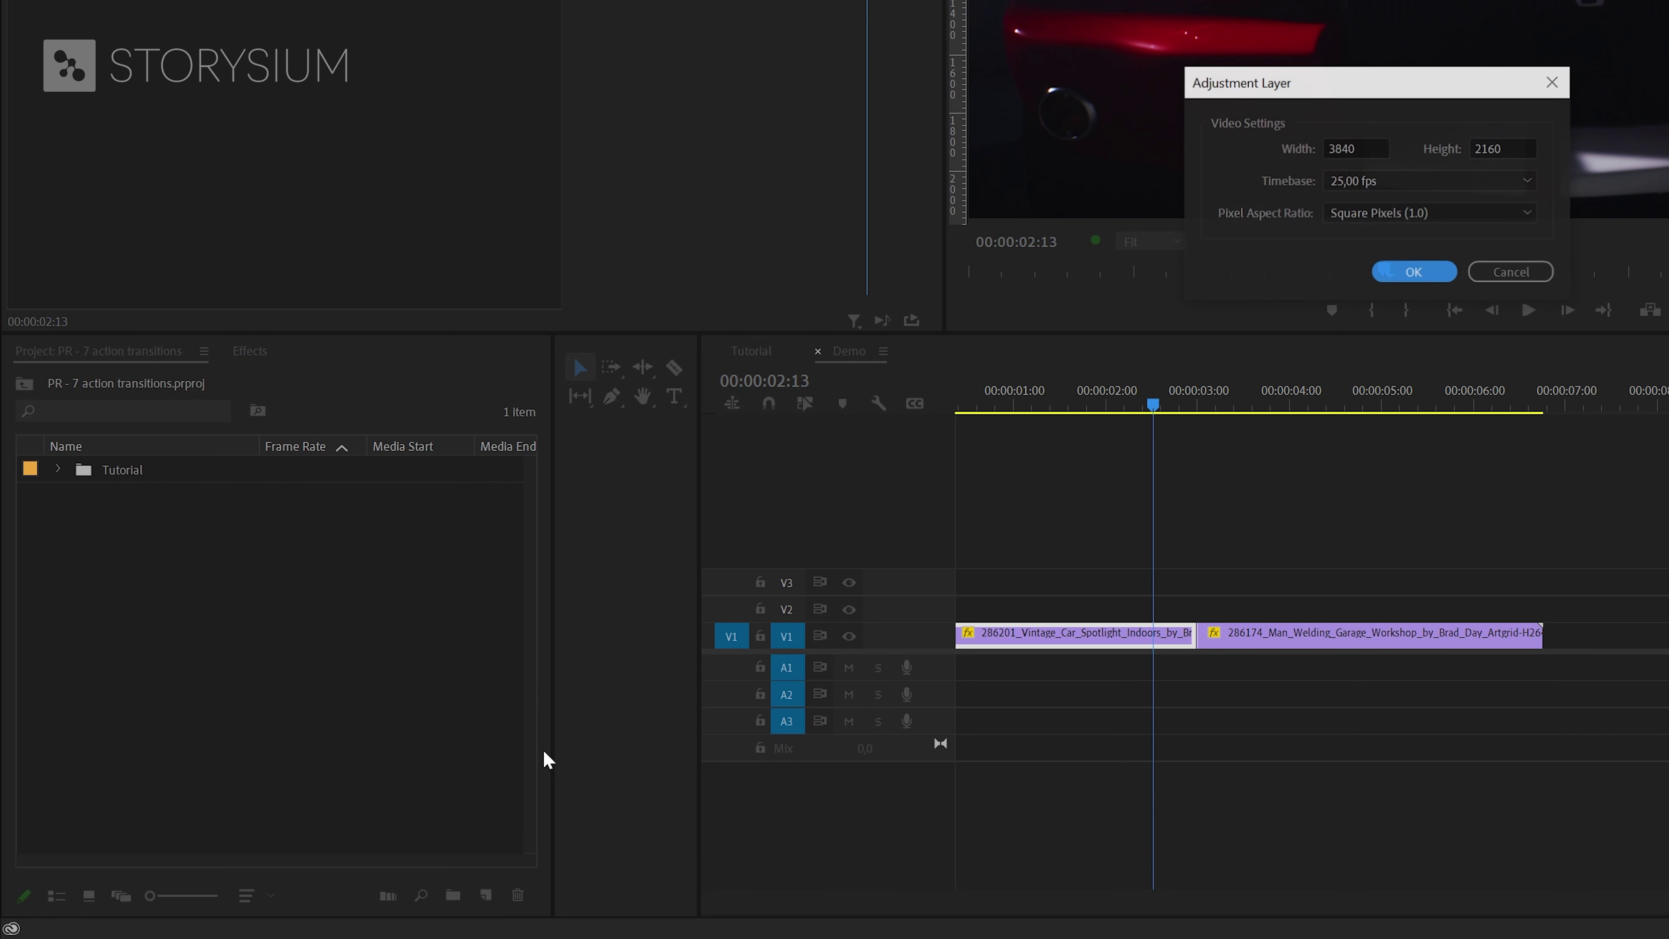
left_click(1431, 271)
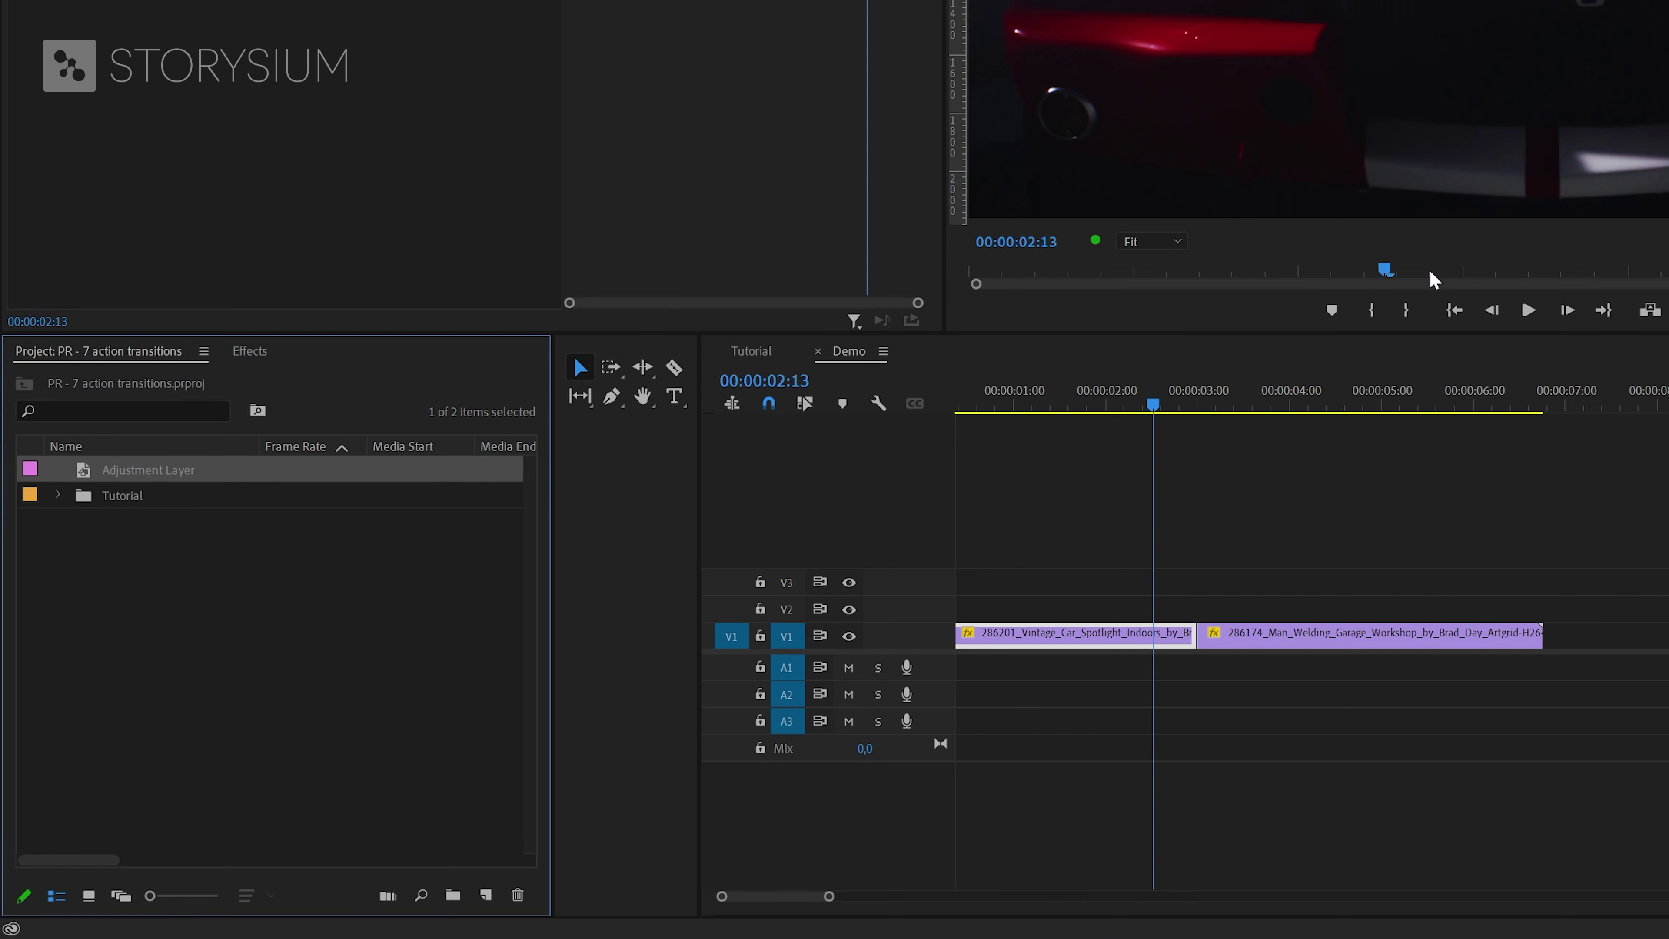
left_click_drag(186, 485, 1110, 611)
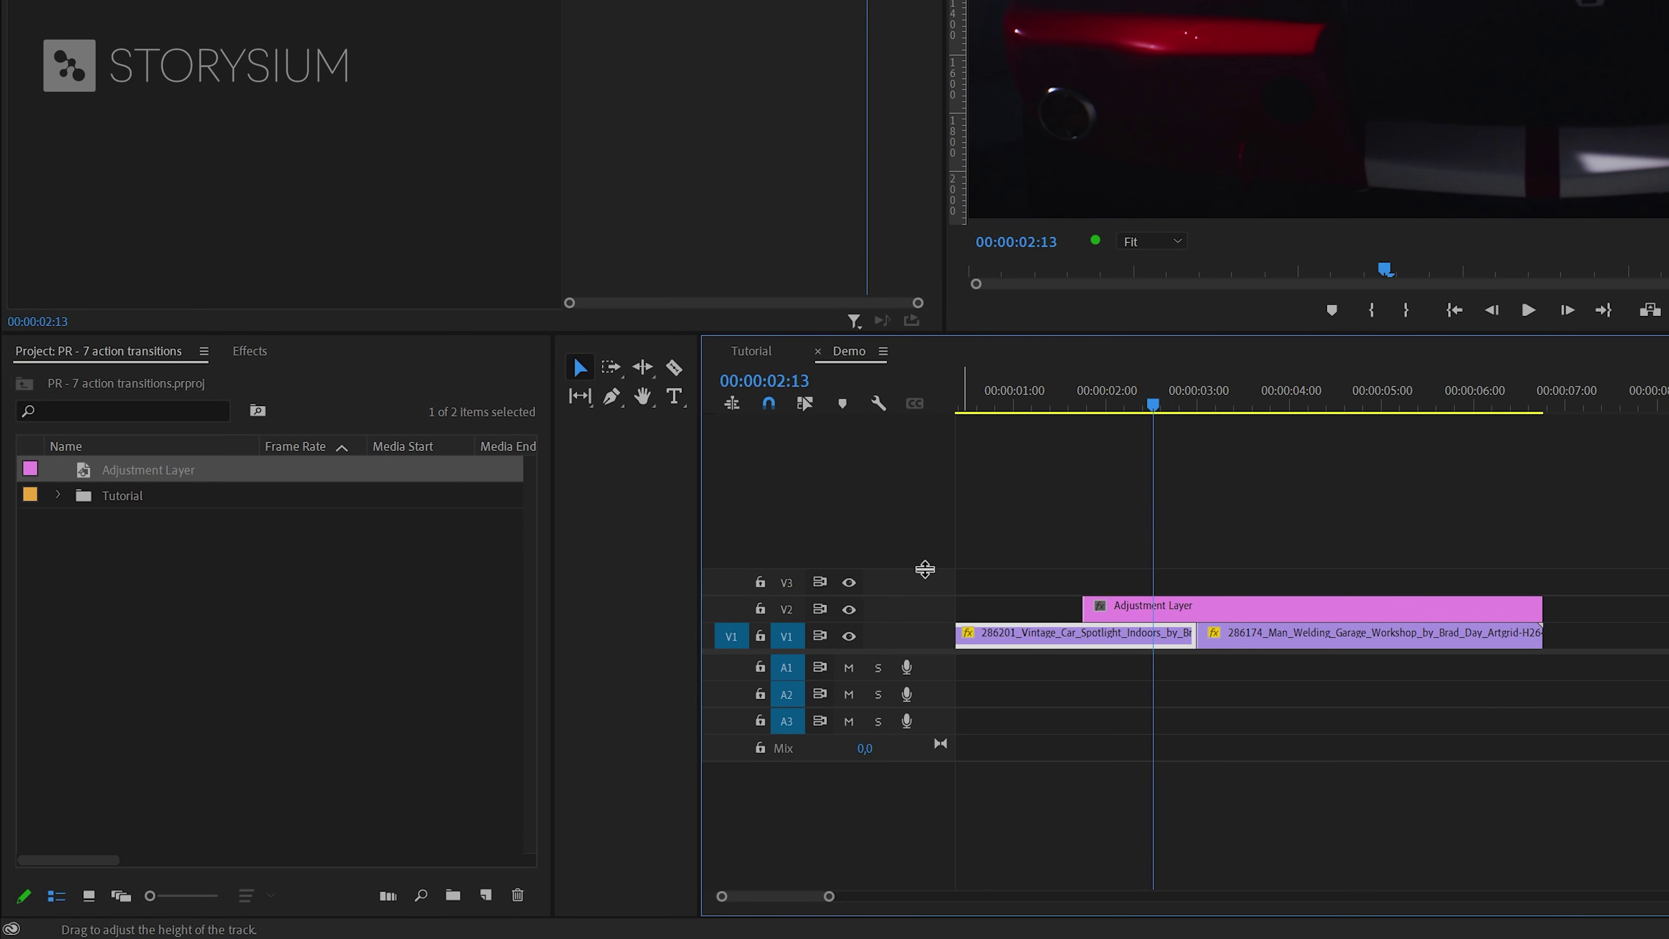
Step: Find the Extract video effect, apply it to the adjustment layer, and check it on both clips
left_click(262, 358)
left_click(144, 376)
type("extra")
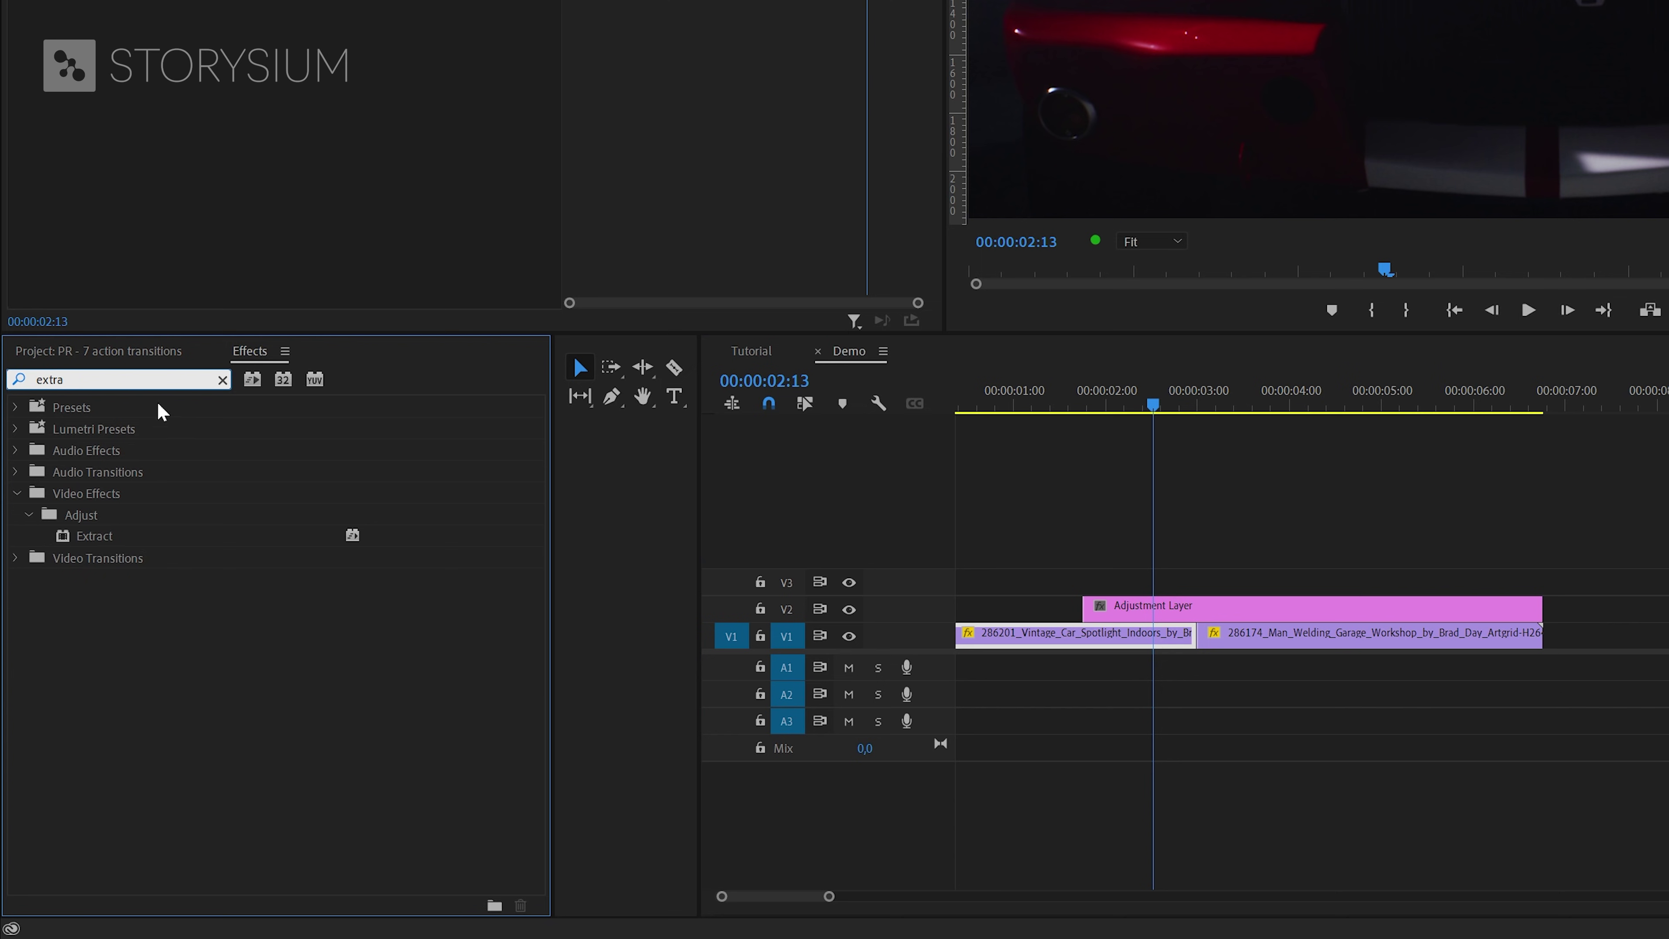
left_click(79, 532)
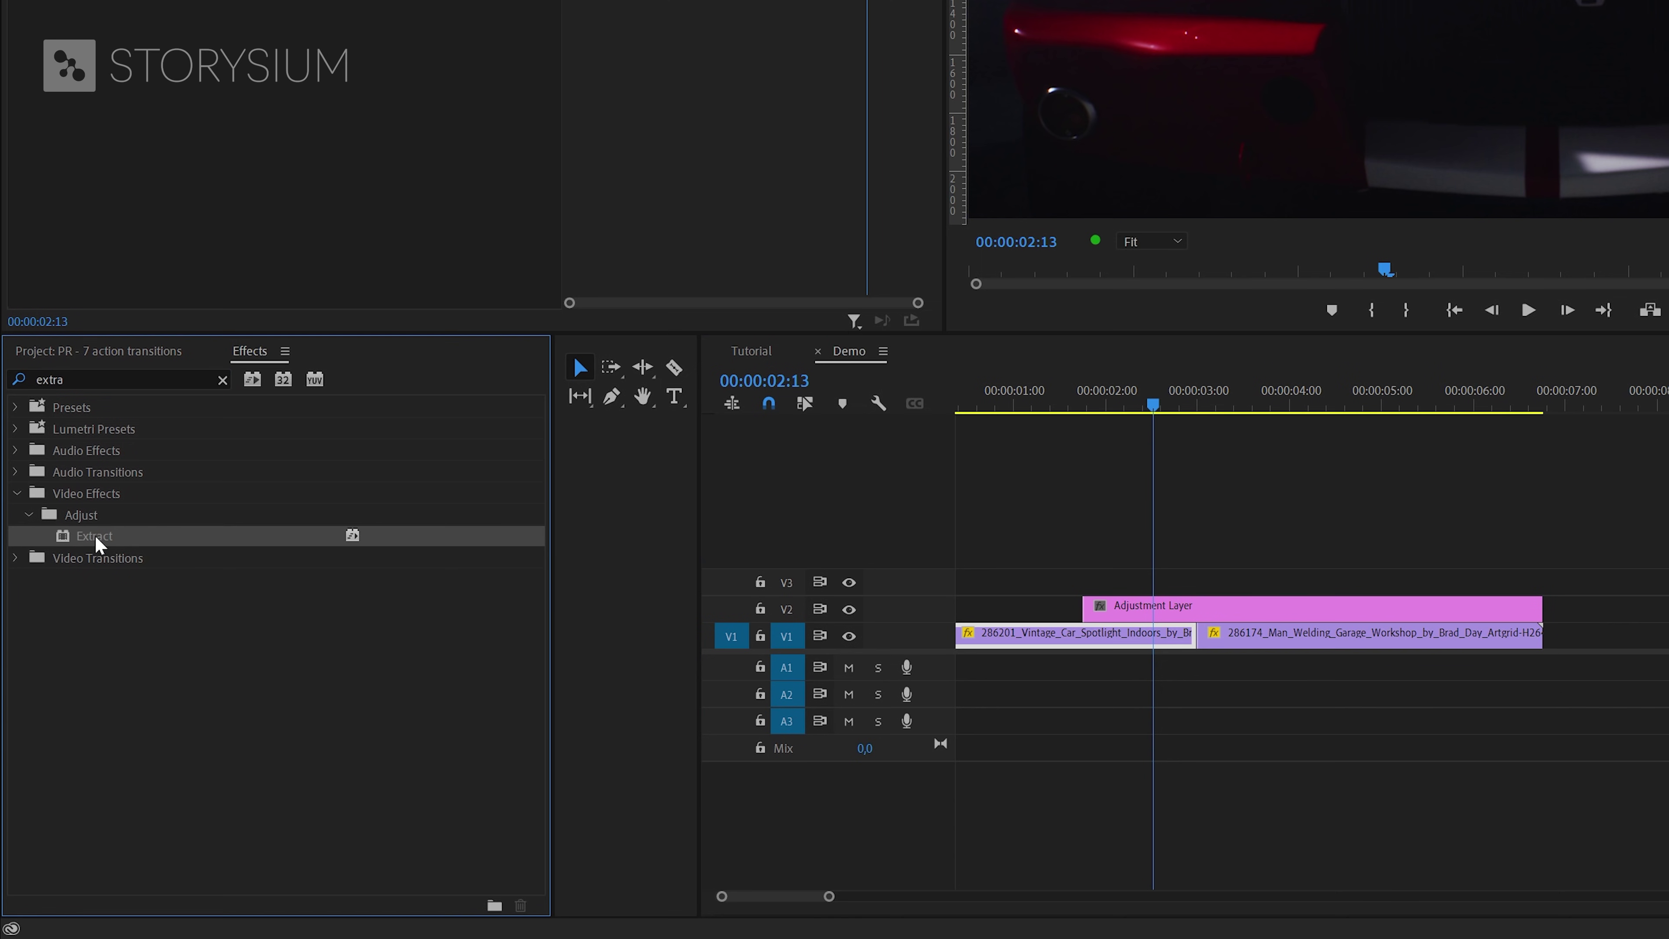
left_click_drag(94, 535, 1154, 602)
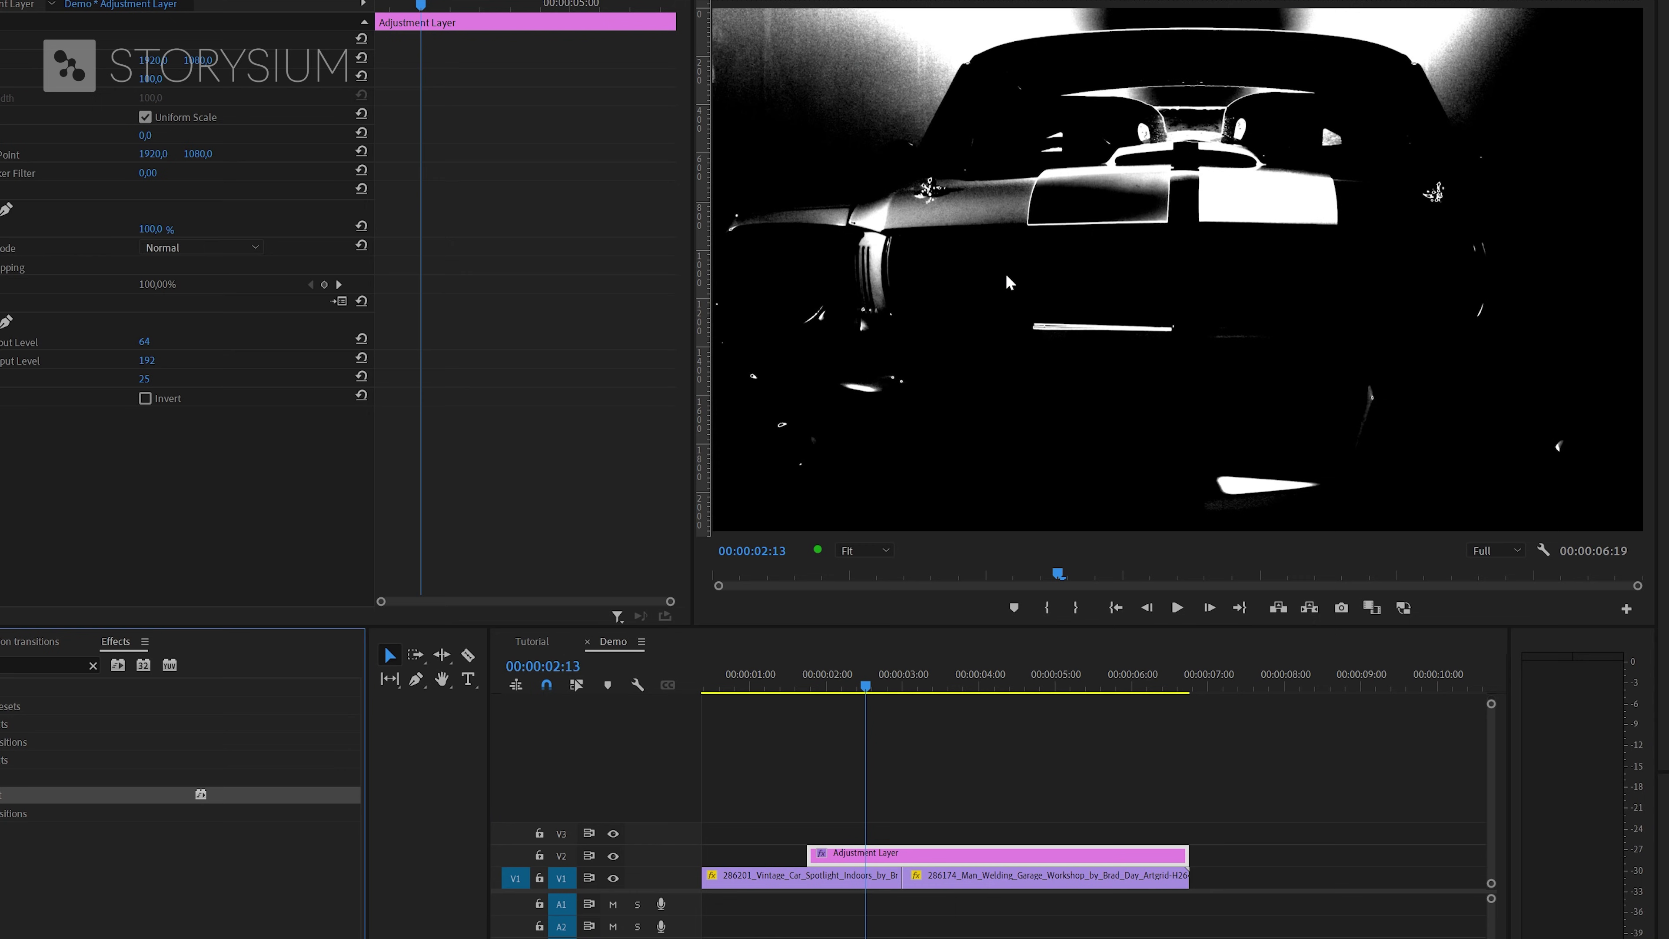
left_click_drag(961, 688, 970, 693)
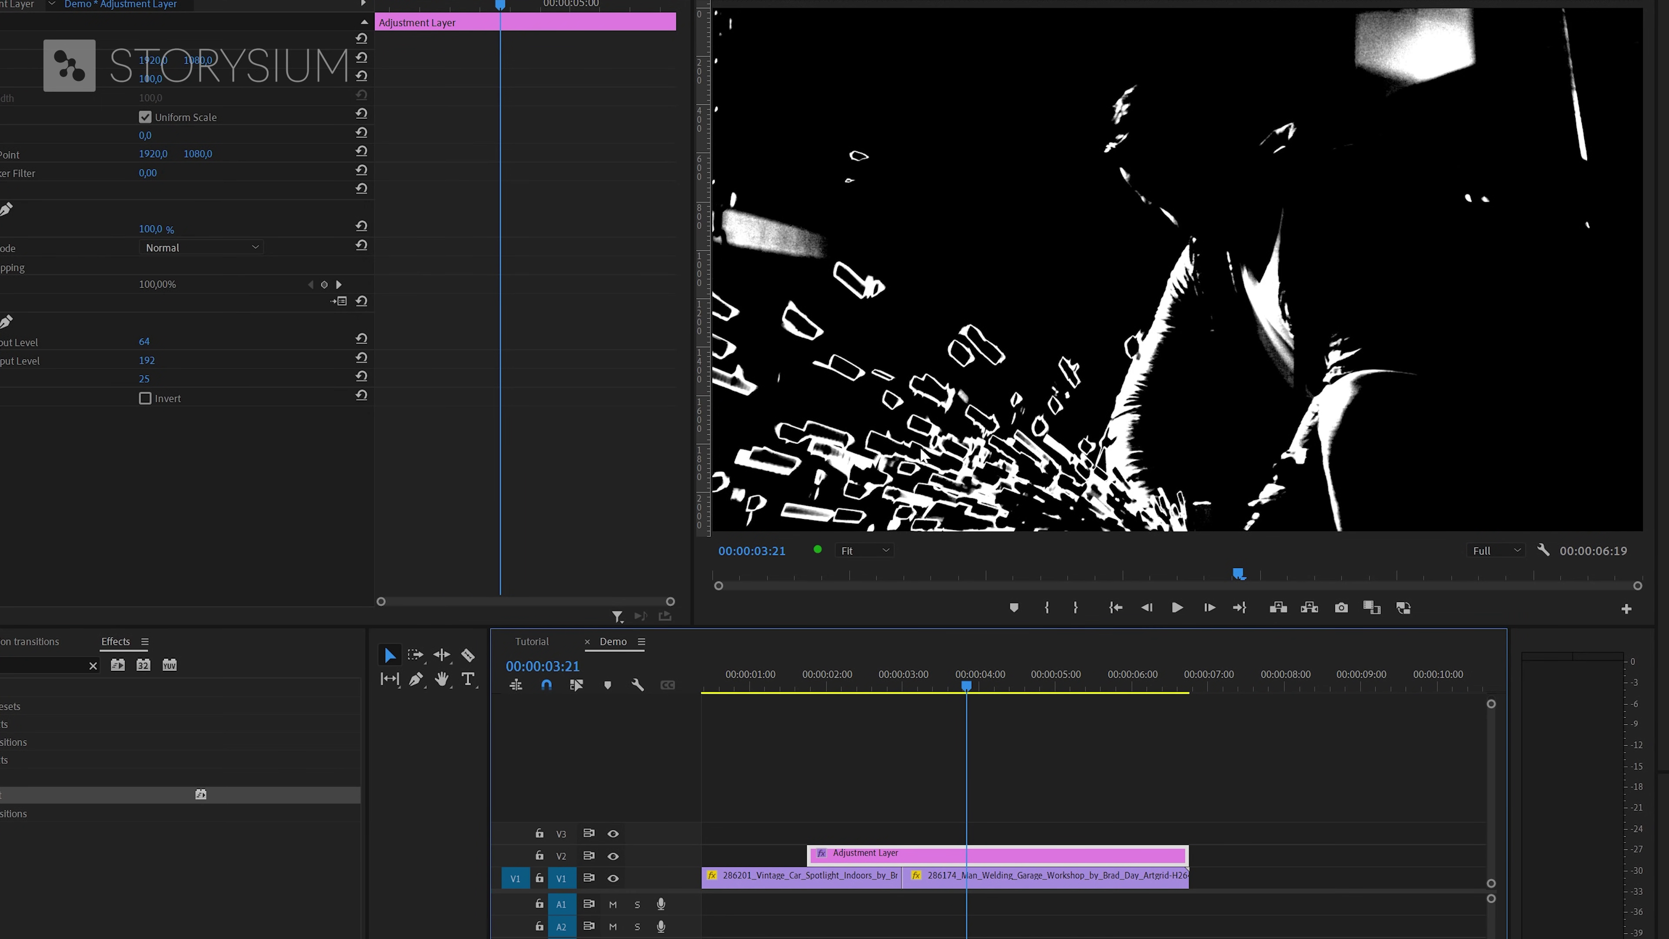
left_click_drag(879, 690, 873, 693)
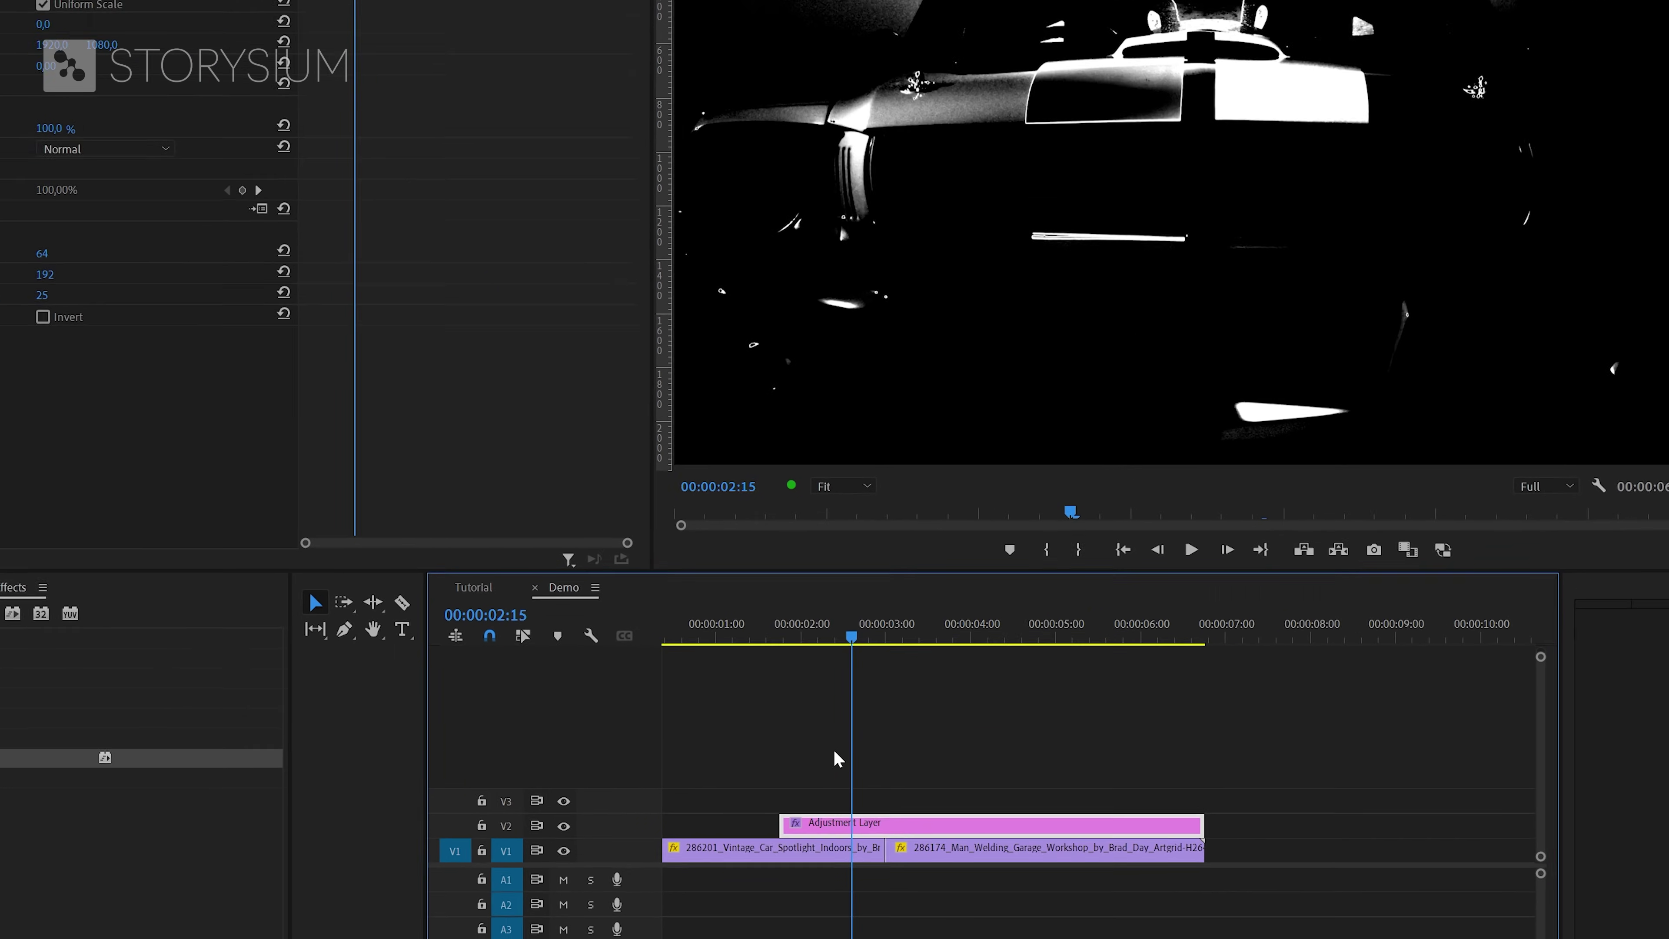
Step: Razor the adjustment layer at 00:00:03:00 and at each single frame from four frames before to three frames after it
scroll(905, 842, "up", 5)
left_click(922, 632)
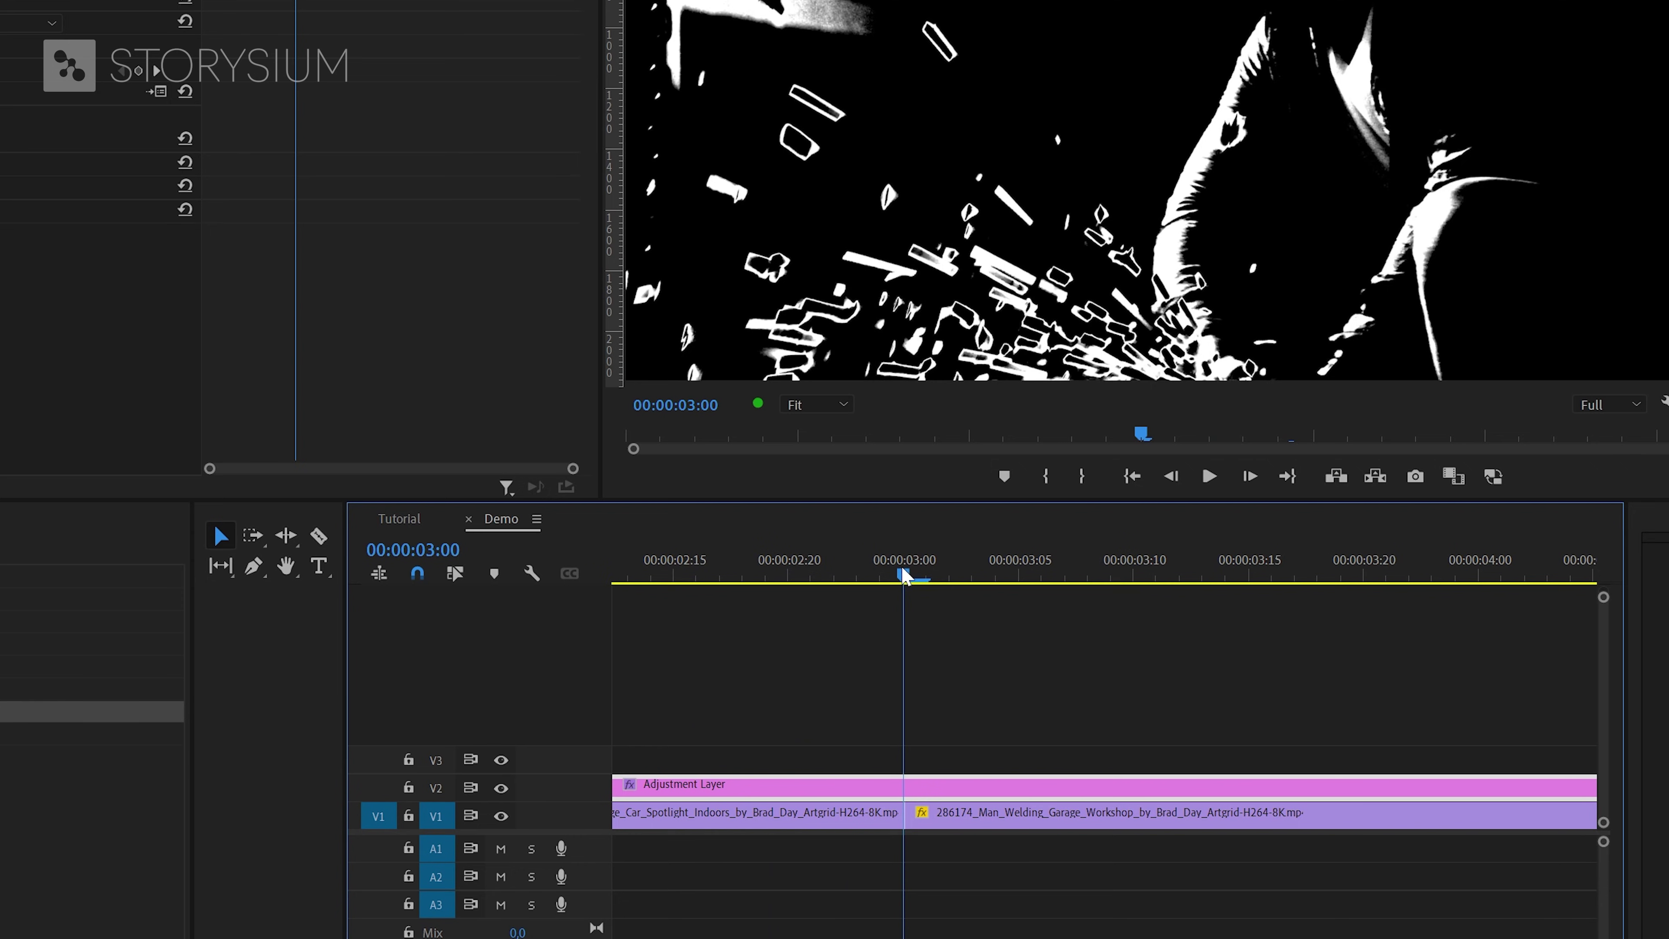
key("c")
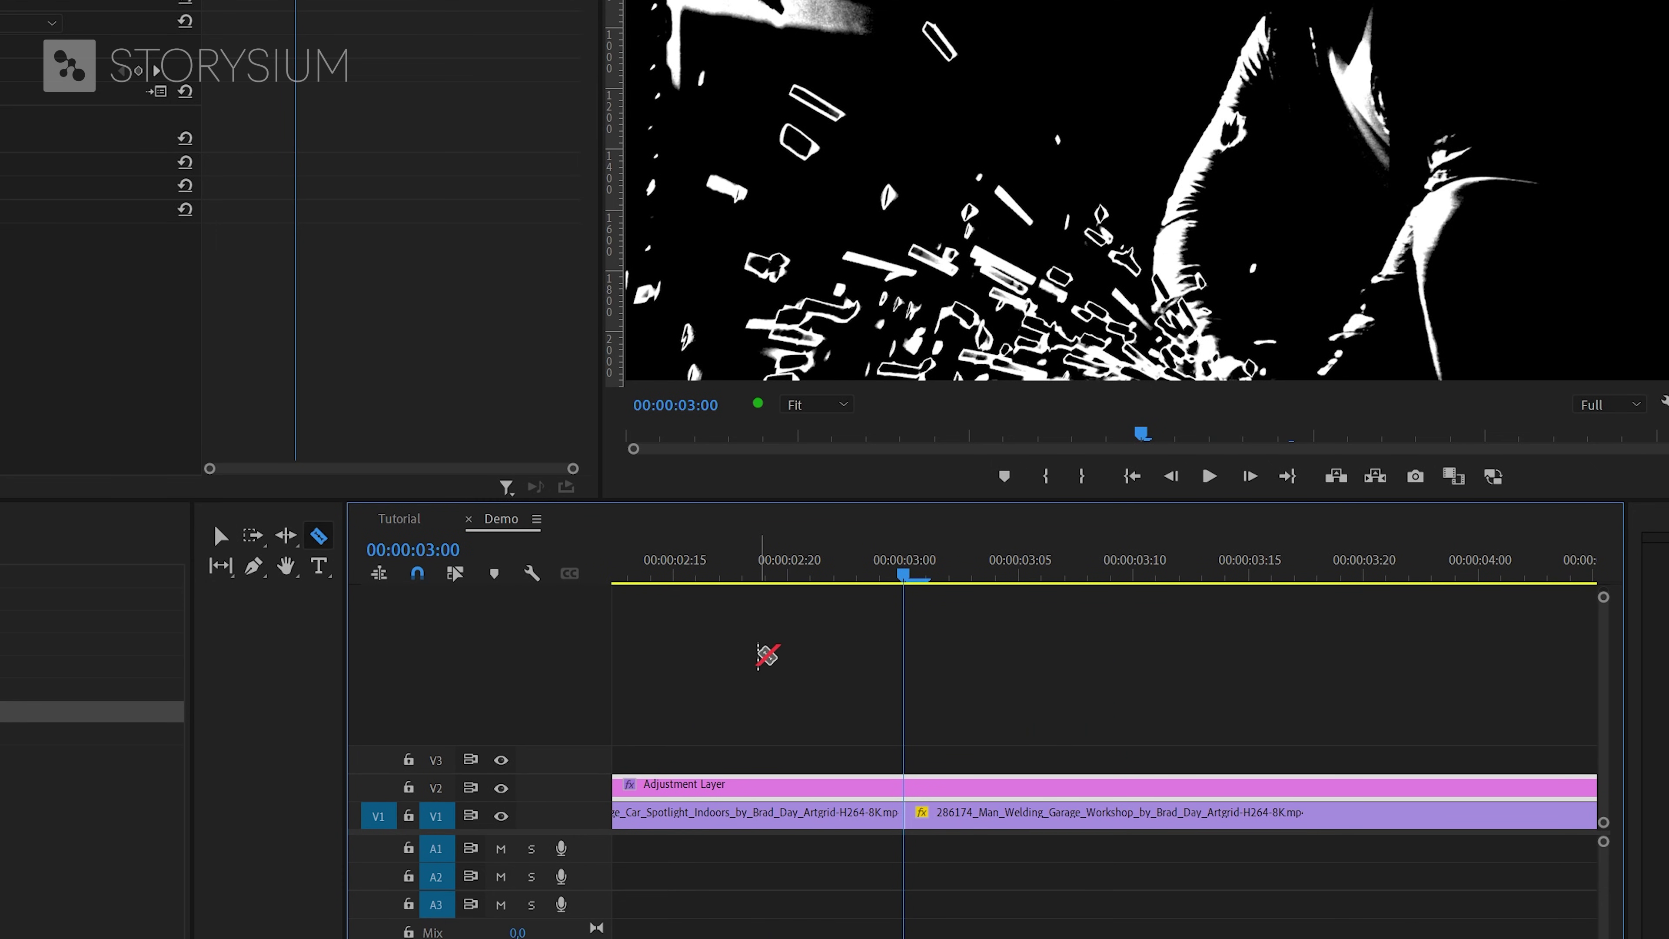
left_click(905, 785)
left_click(926, 786)
left_click(949, 785)
left_click(972, 786)
left_click(880, 786)
left_click(858, 785)
left_click(835, 786)
left_click(812, 786)
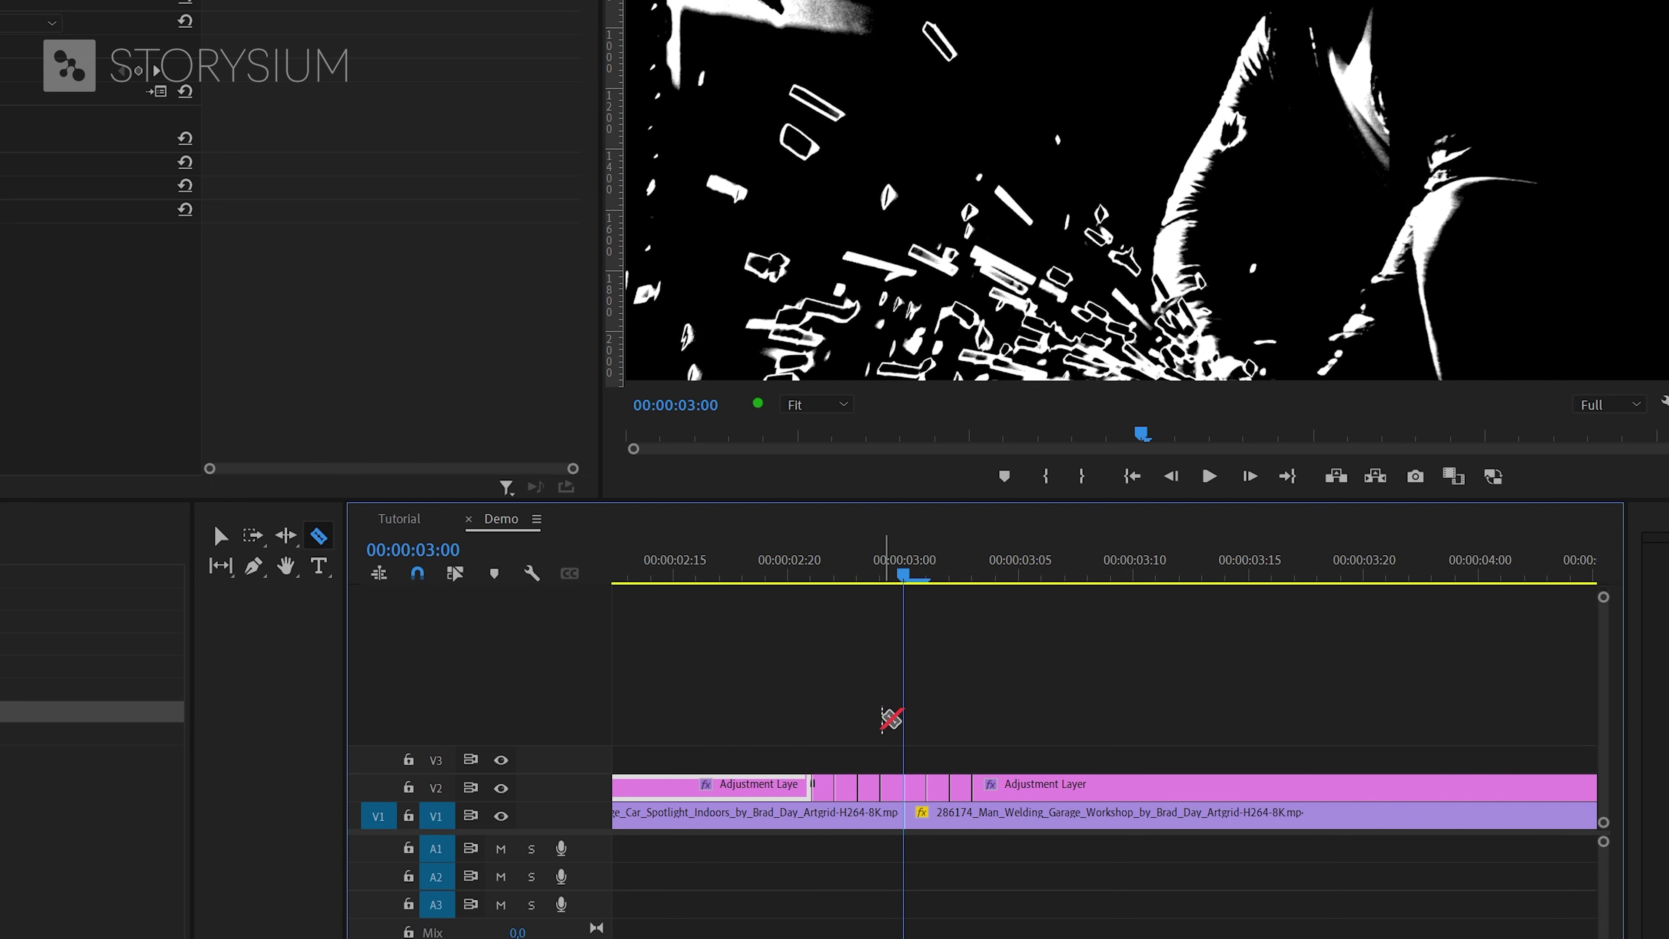
Step: Delete the long leading and trailing parts of the adjustment layer, keeping only the one-frame pieces around the cut
key("v")
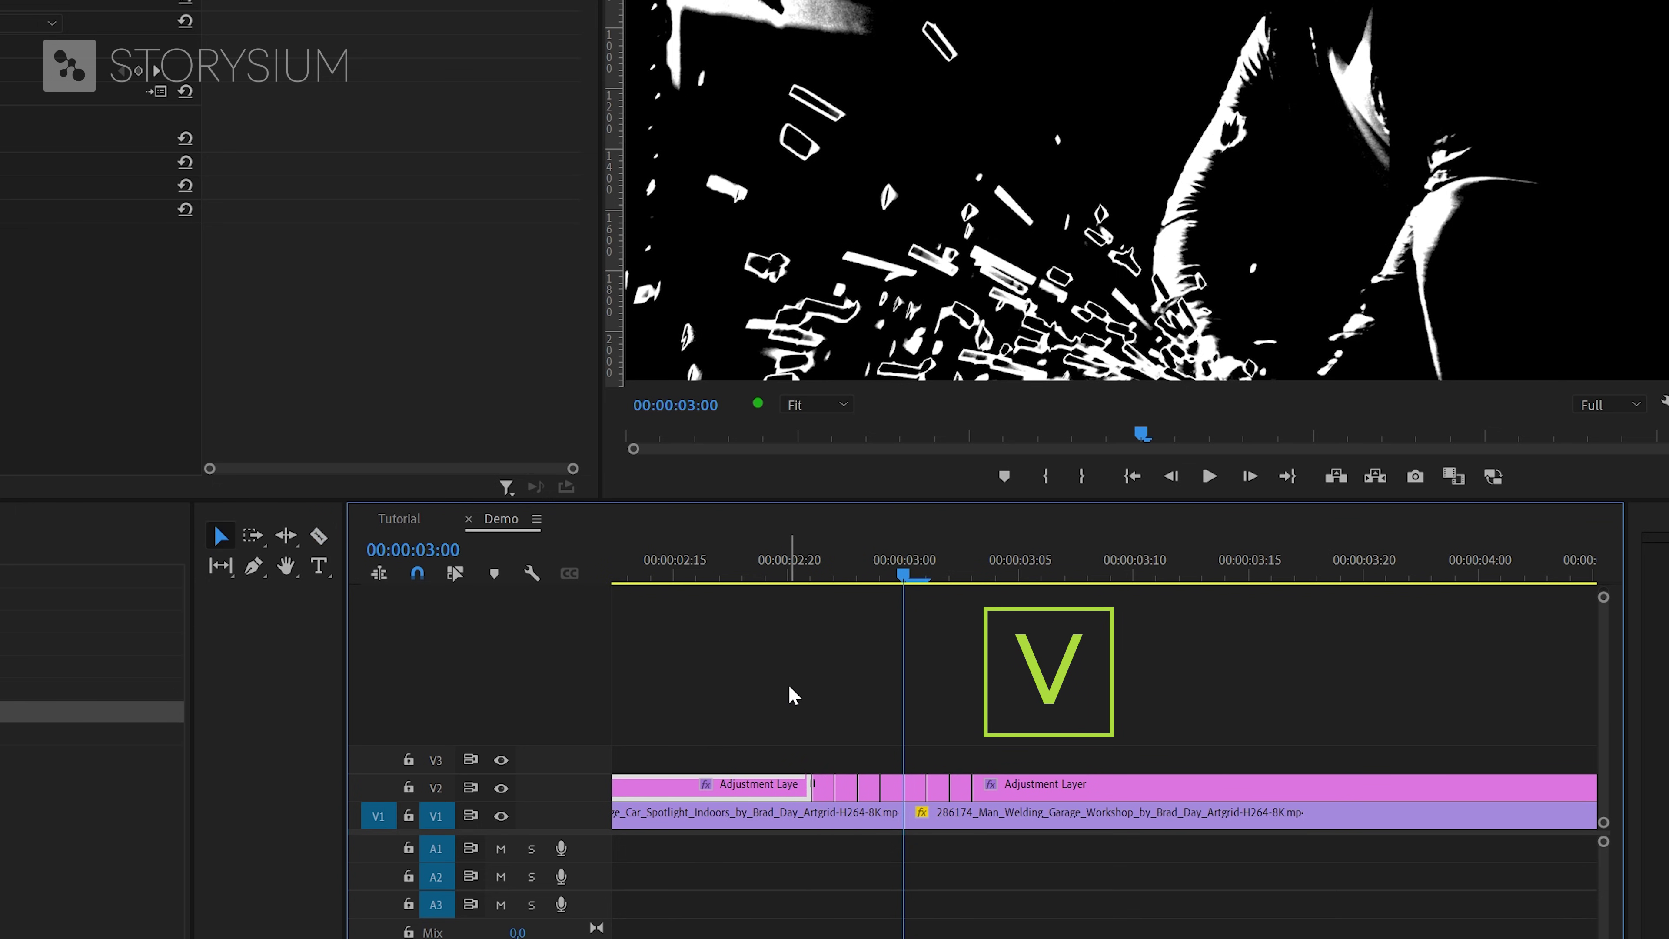
key("Delete")
left_click(1029, 787)
key("Delete")
Step: Delete every second one-frame piece of the adjustment layer to leave four evenly spaced pieces on V2
left_click(935, 789)
key("Delete")
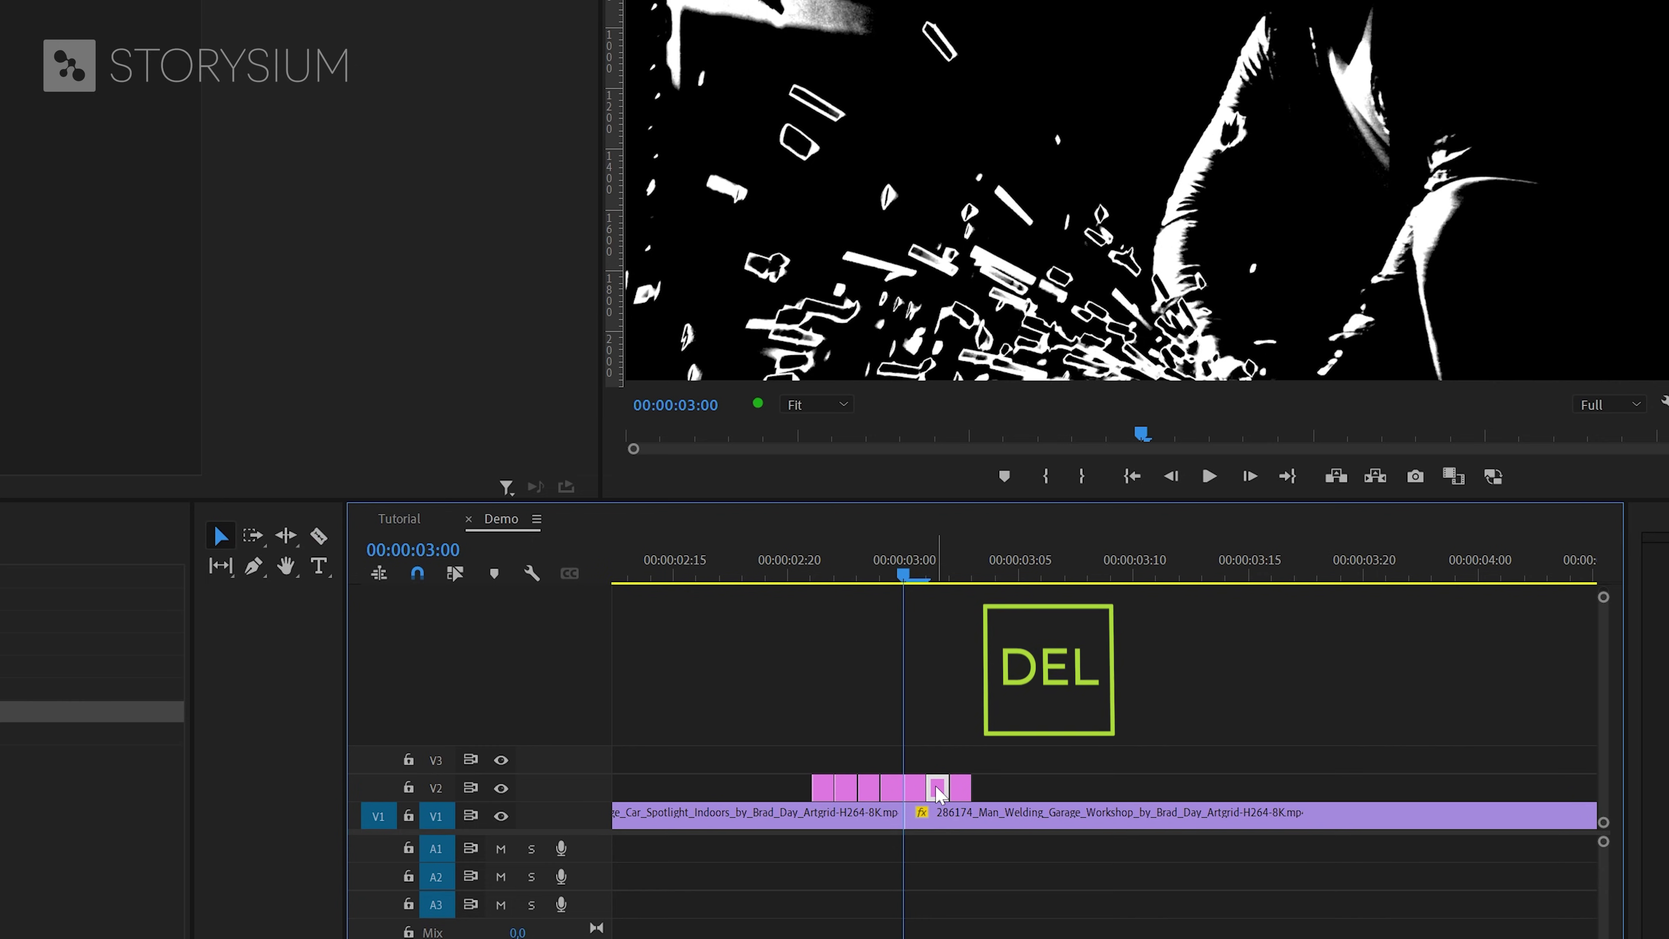
left_click(890, 789)
key("Delete")
left_click(847, 788)
key("Delete")
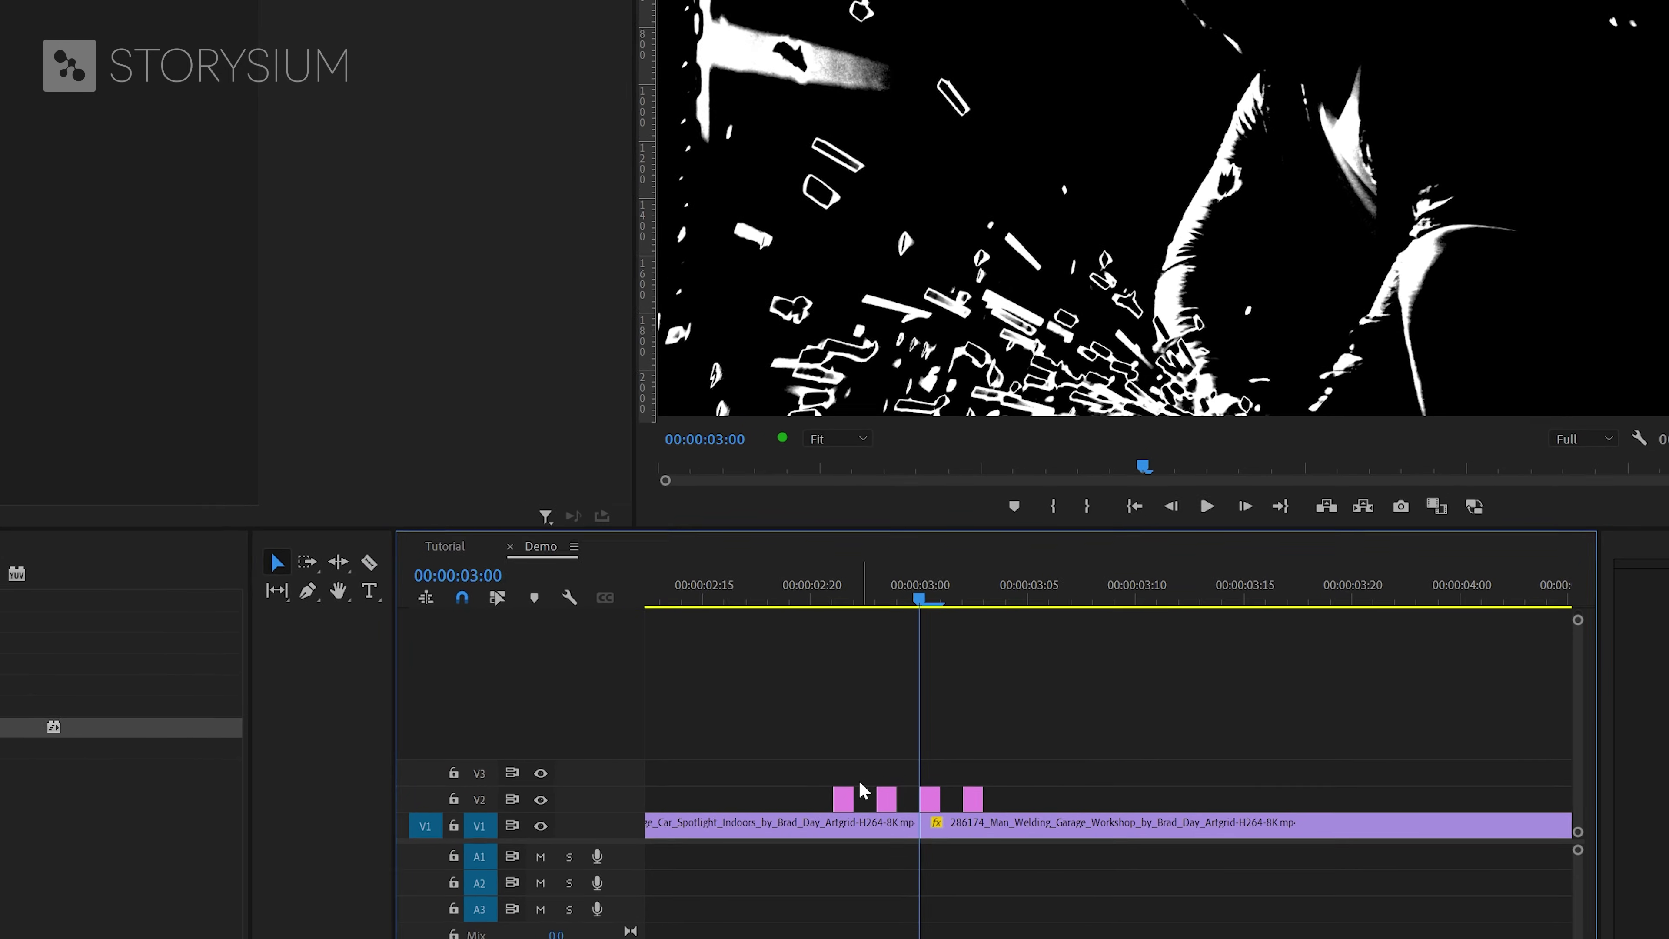
Step: Play back the flickering transition between the car and welding clips
left_click_drag(815, 595, 839, 623)
left_click_drag(906, 687, 928, 729)
key("space")
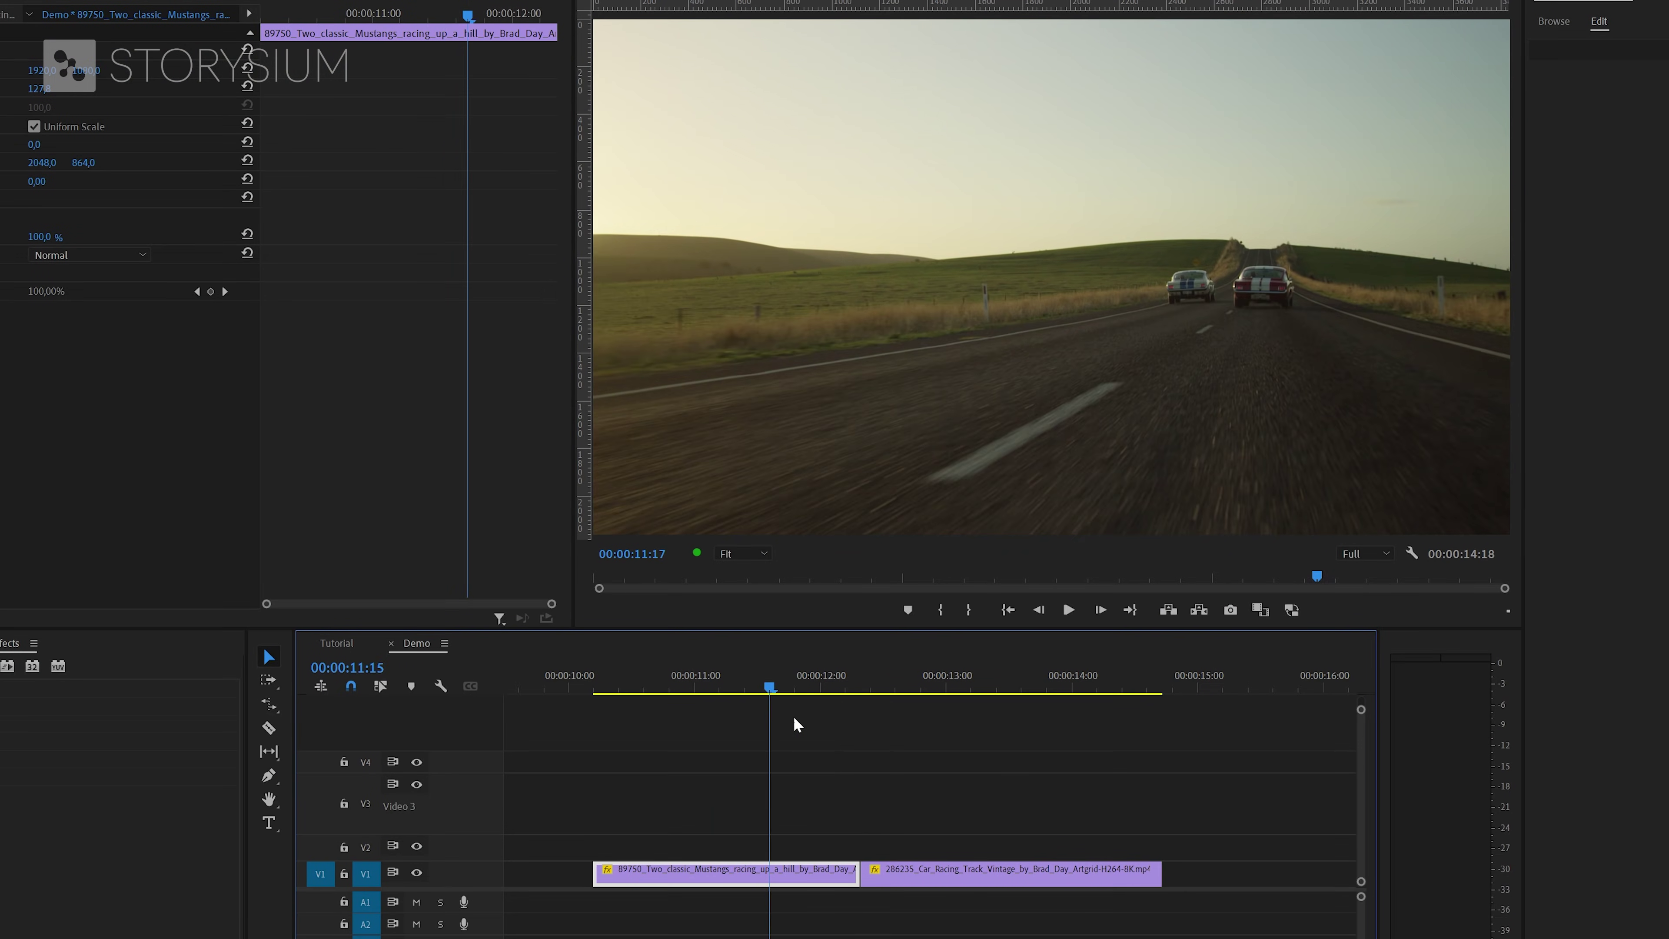
Step: Overlap the racing track clip's beginning on V2 above the Mustangs clip's end, splitting it there and returning the remainder to V1
left_click_drag(792, 716, 745, 748)
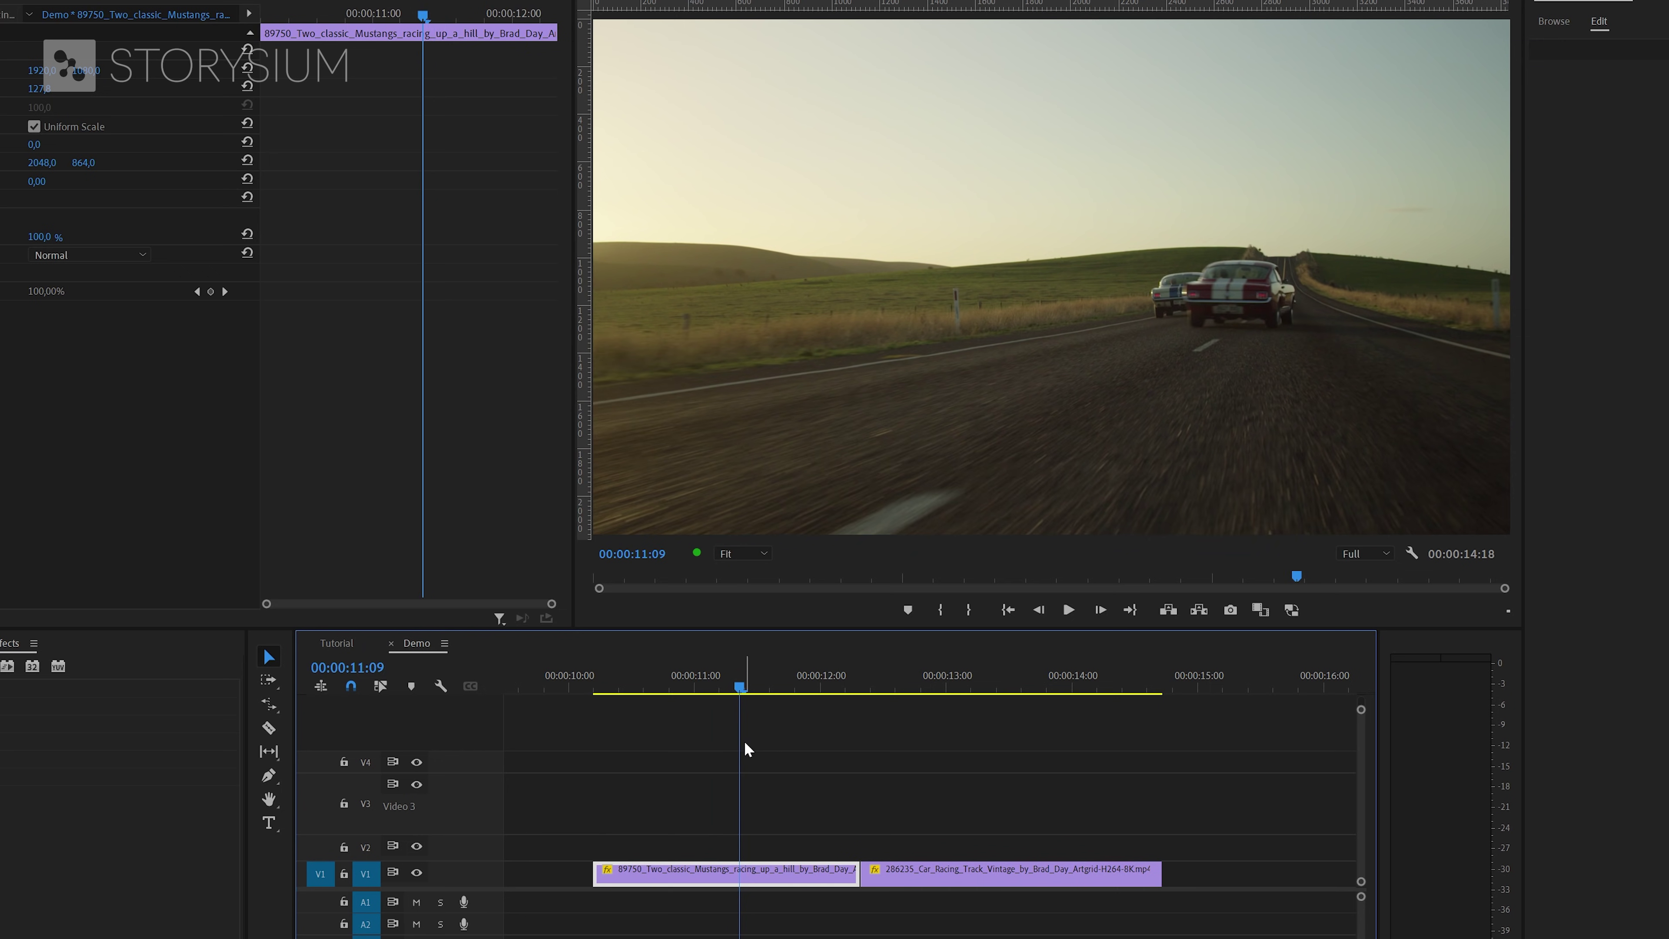
left_click_drag(902, 877, 859, 848)
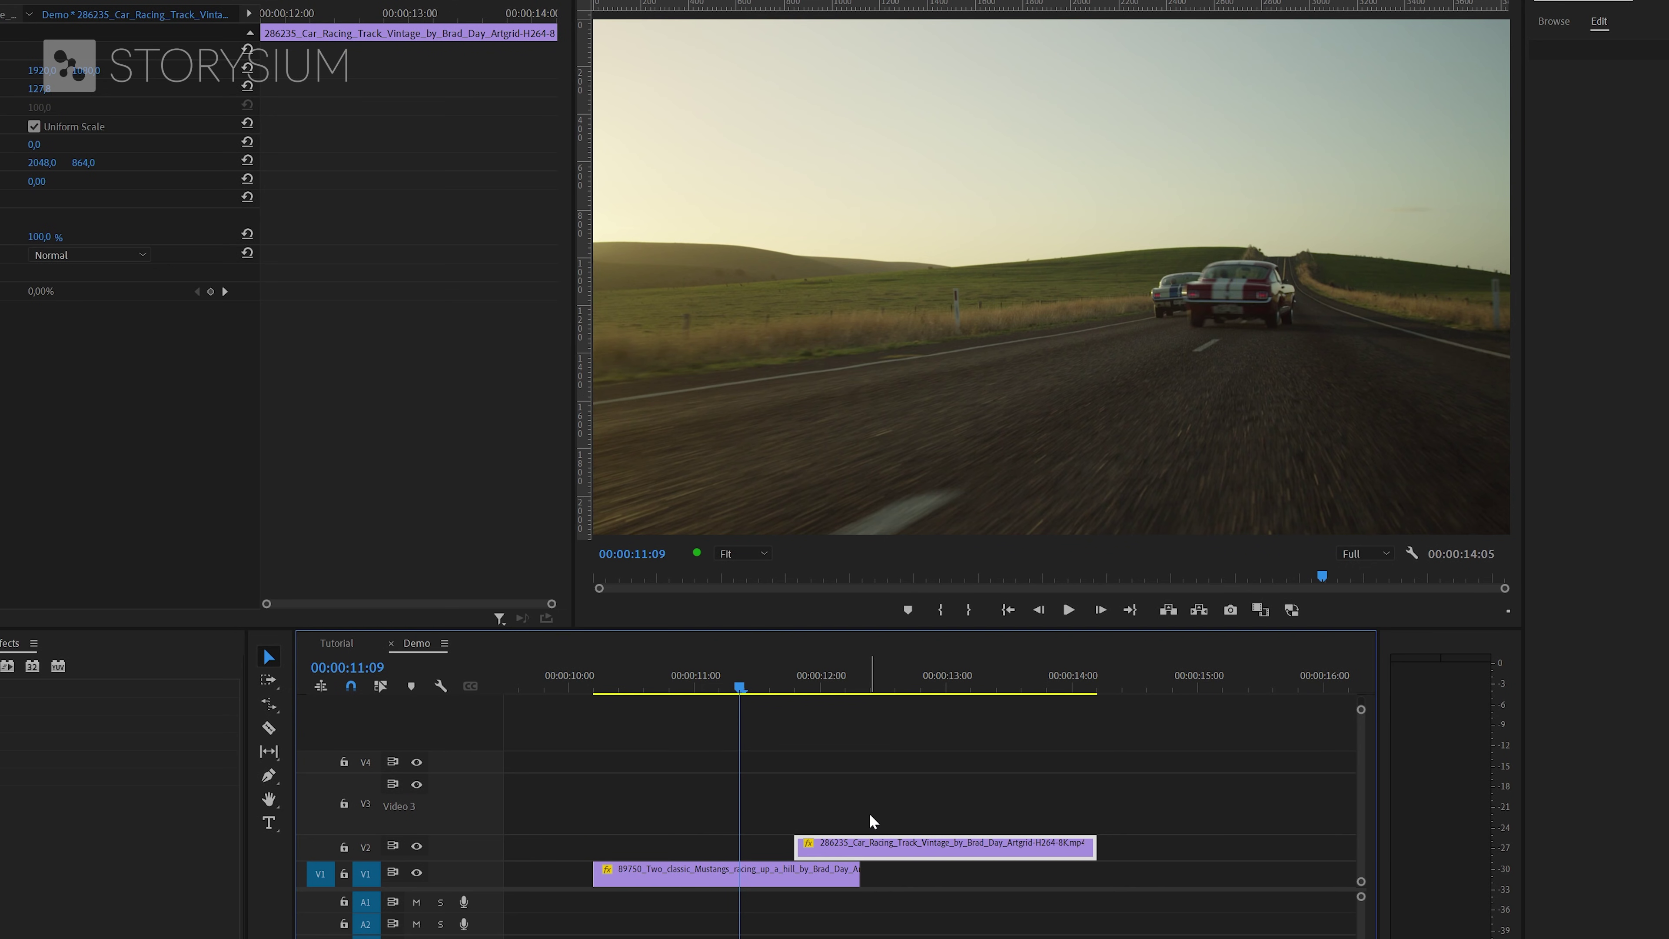
key("c")
left_click(860, 845)
key("v")
left_click_drag(874, 846, 875, 872)
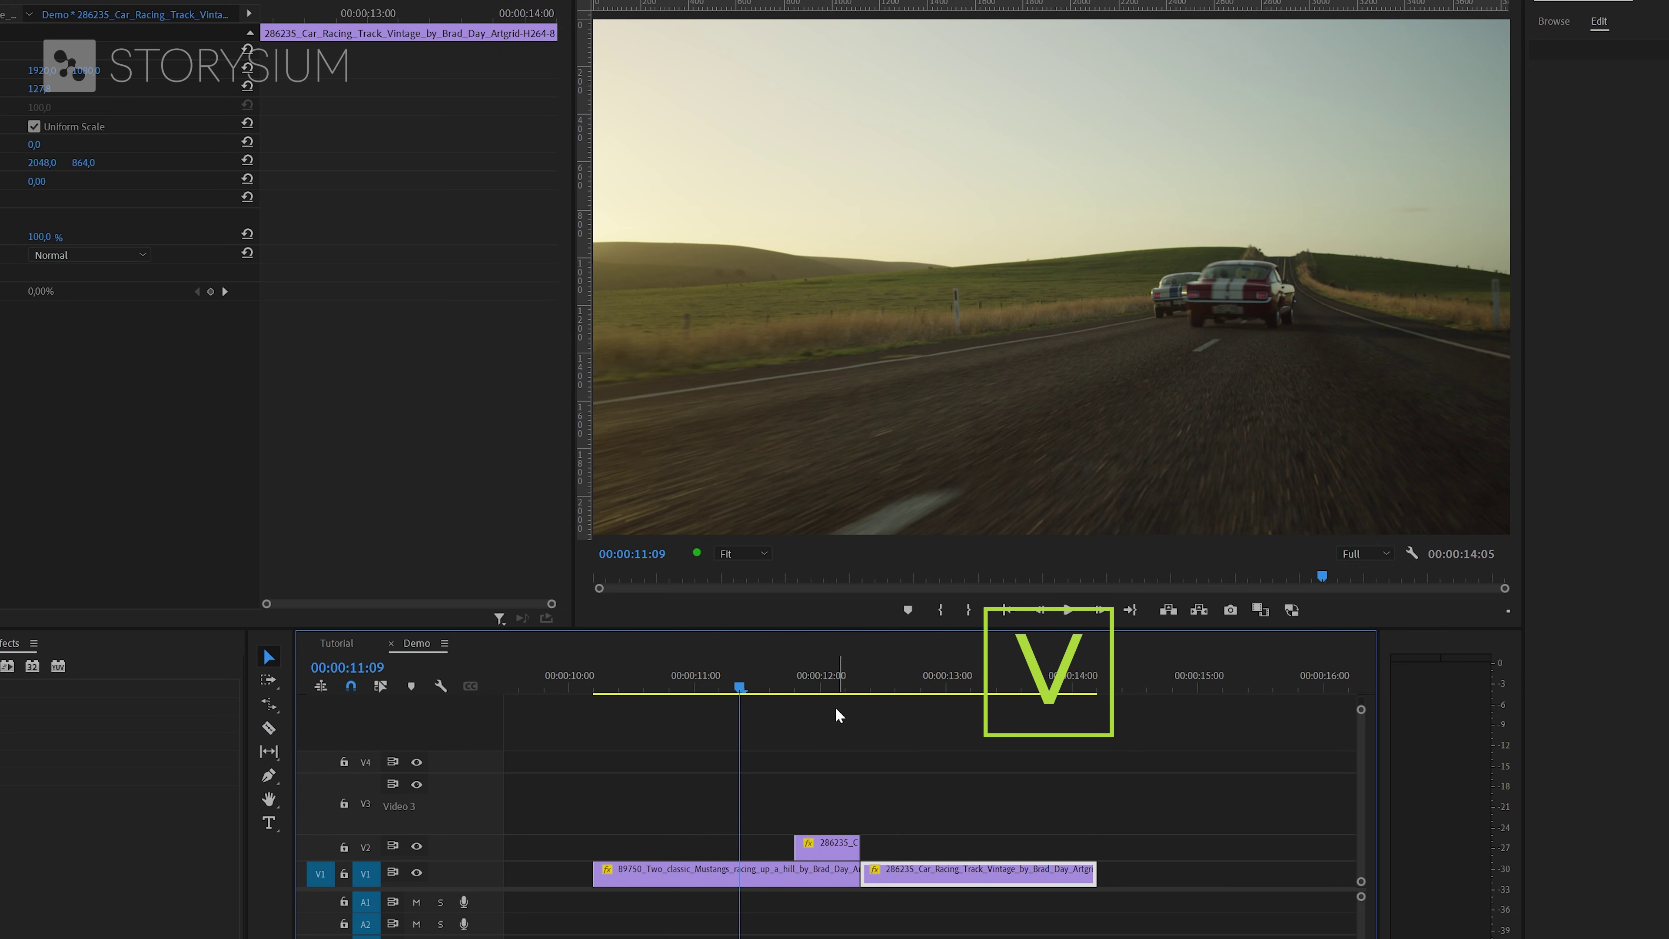
Step: Draw a white circle with the Ellipse tool at 00:00:12:01 and center it in the frame
left_click(824, 687)
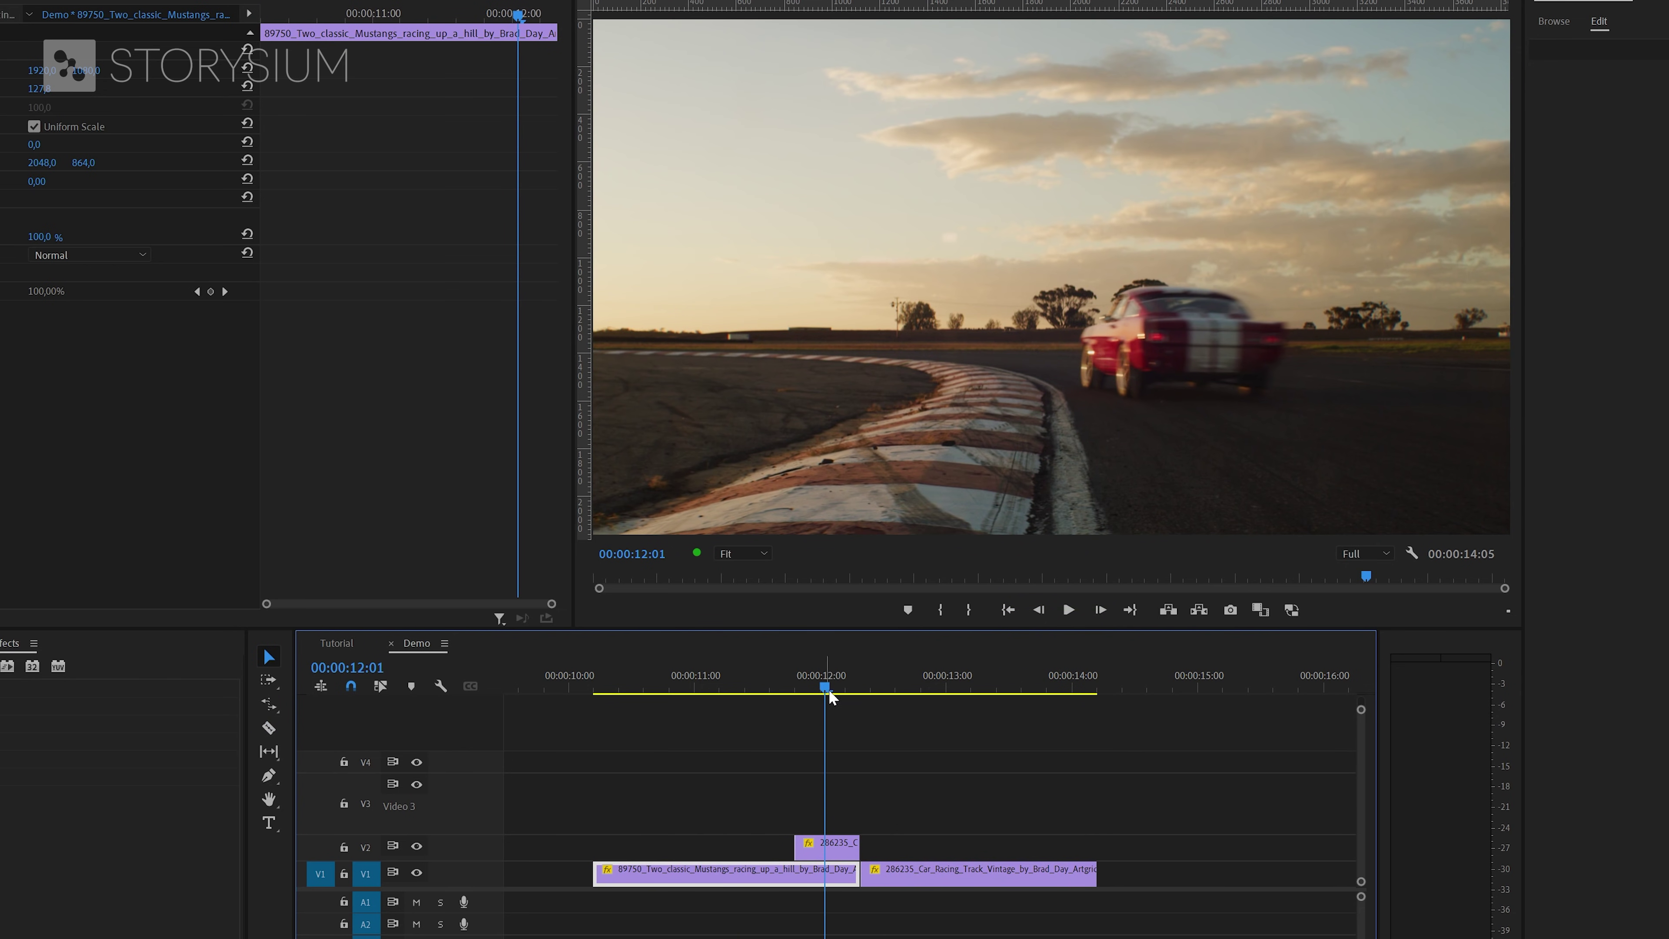
left_click(275, 779)
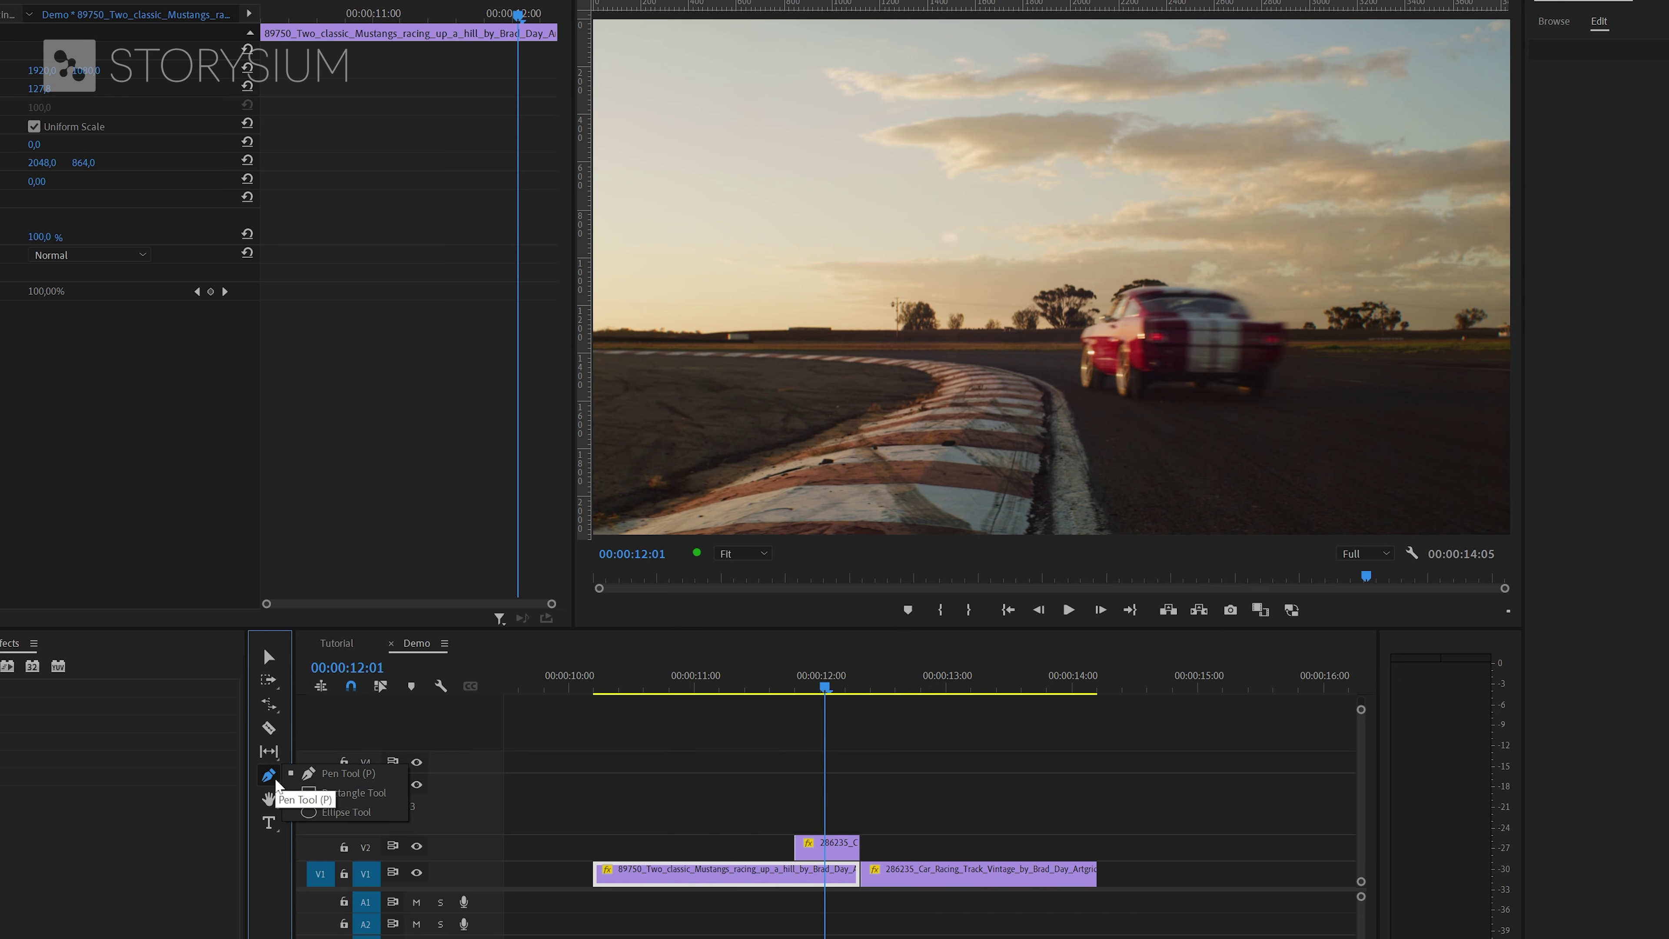
left_click(330, 813)
mouse_move(937, 165)
left_mouse_down()
mouse_move(953, 225)
mouse_move(1065, 262)
left_mouse_up()
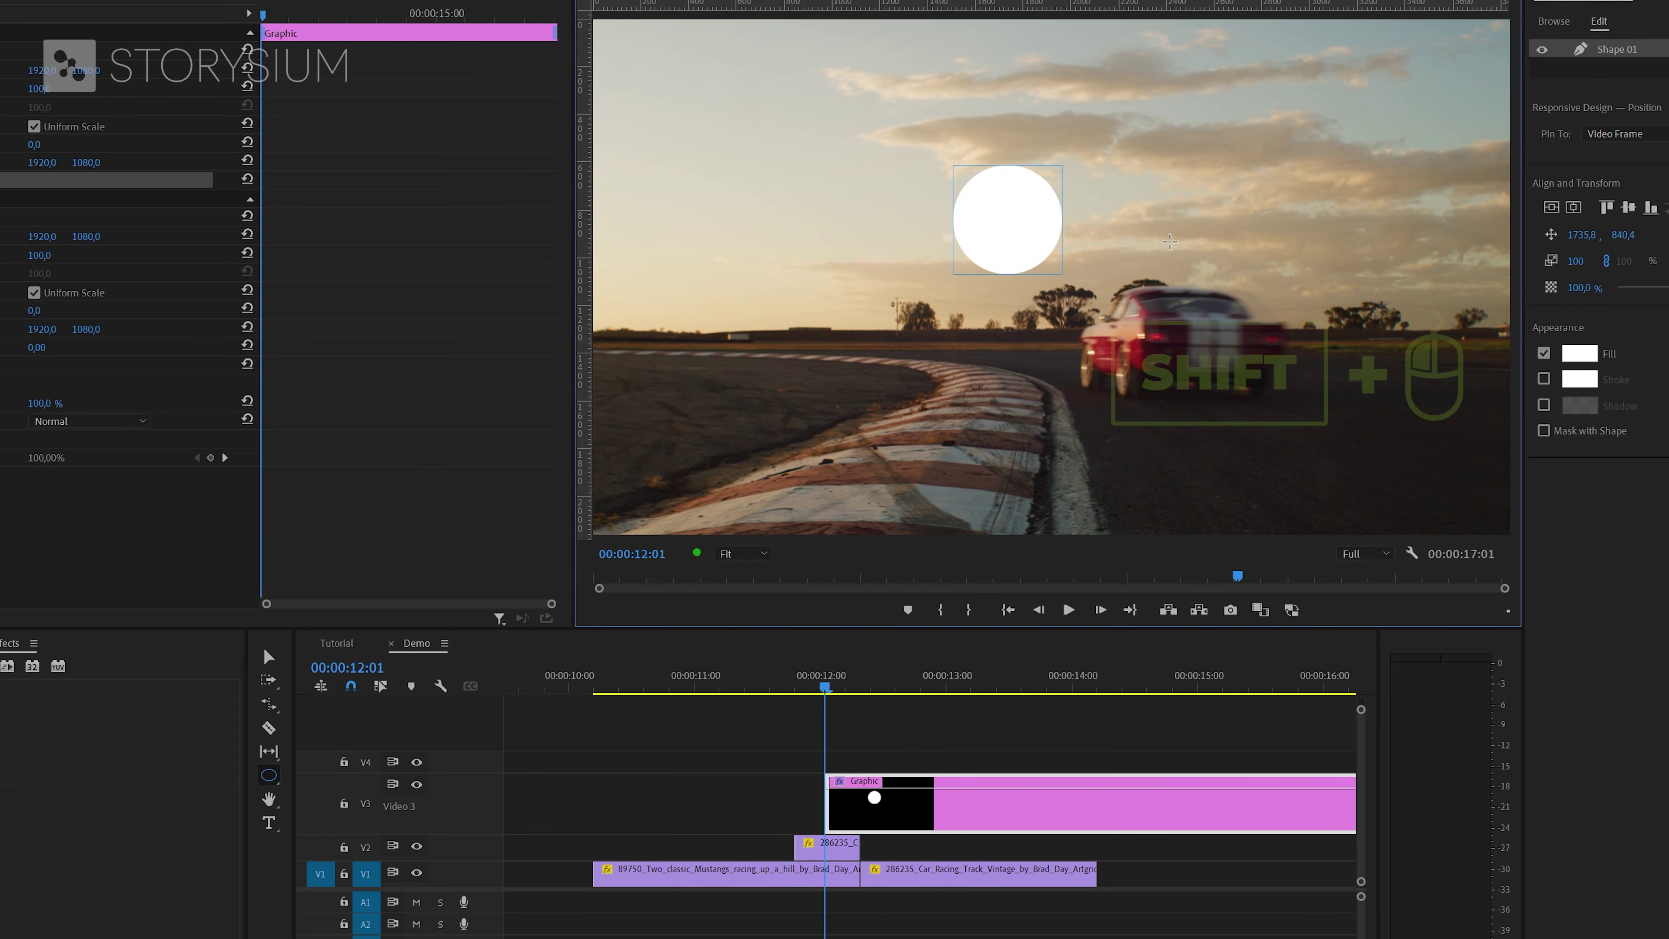
key("v")
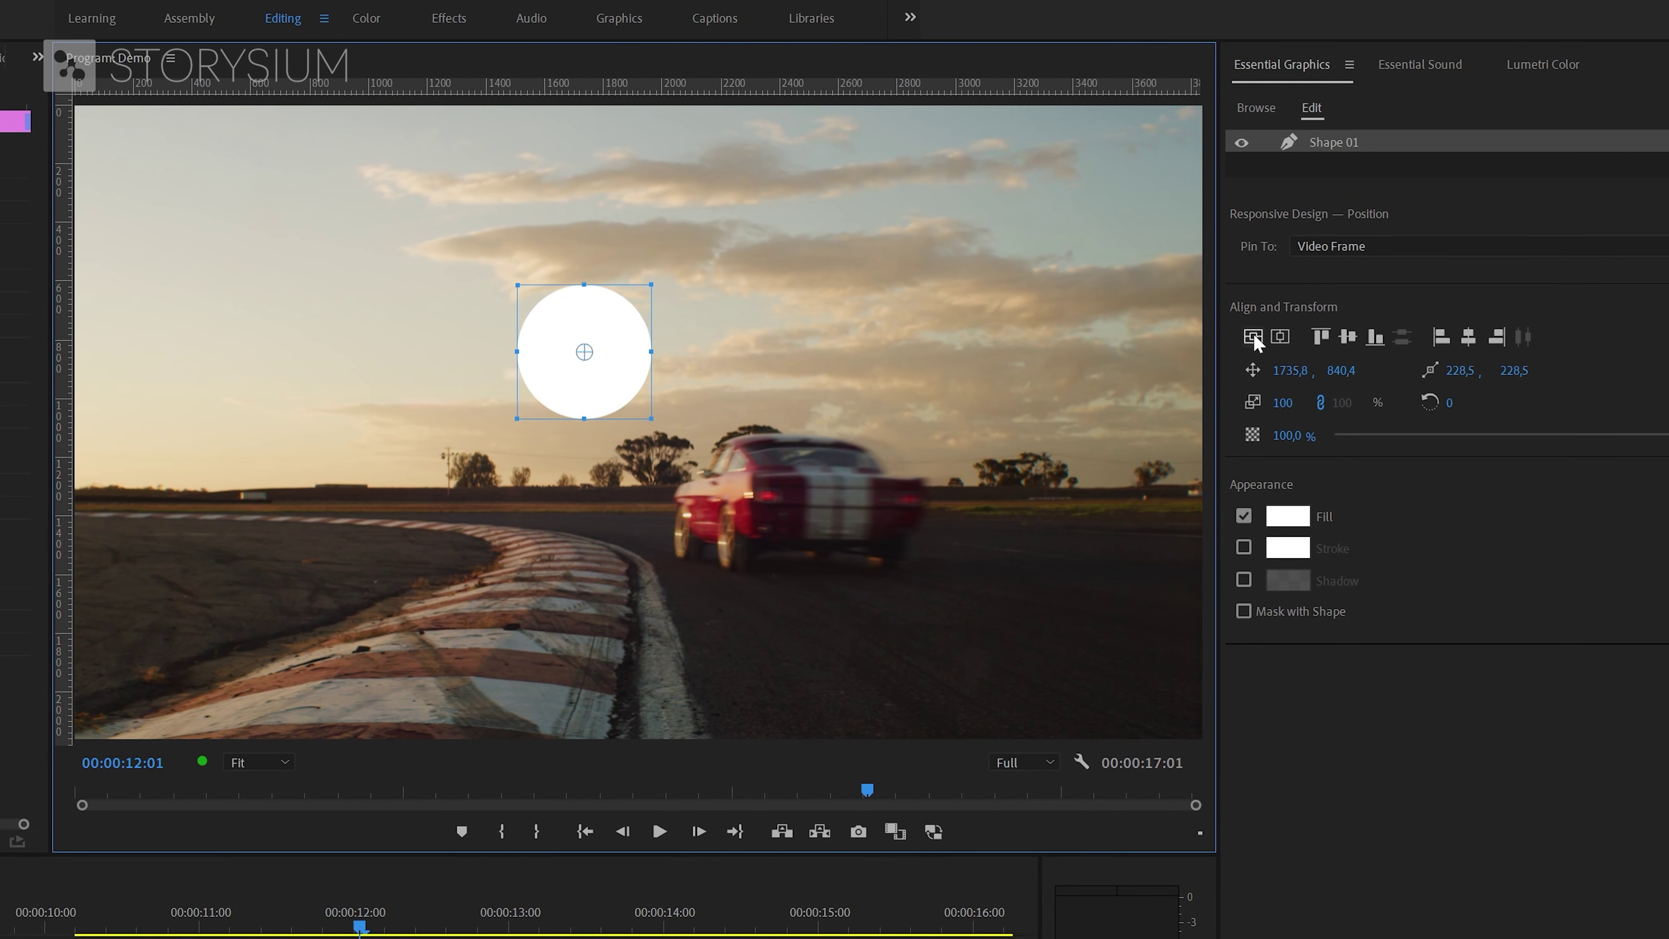
left_click(1253, 337)
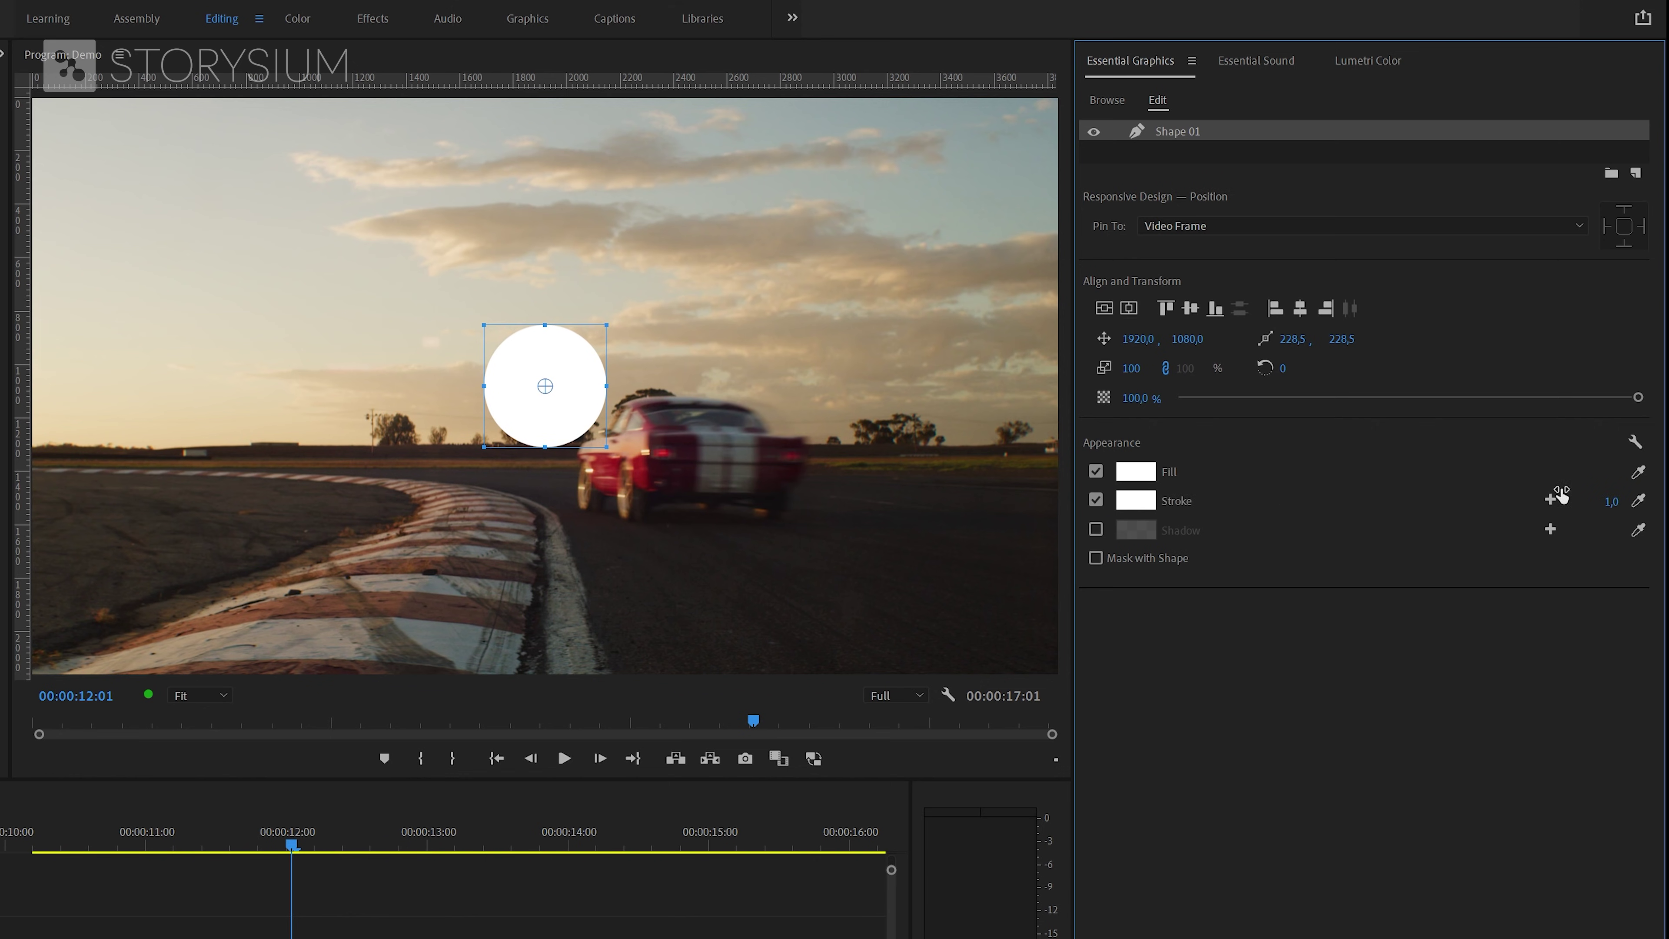
Step: Give the circle a stroke 100 wide in grey 898989
left_click_drag(1611, 501, 1650, 501)
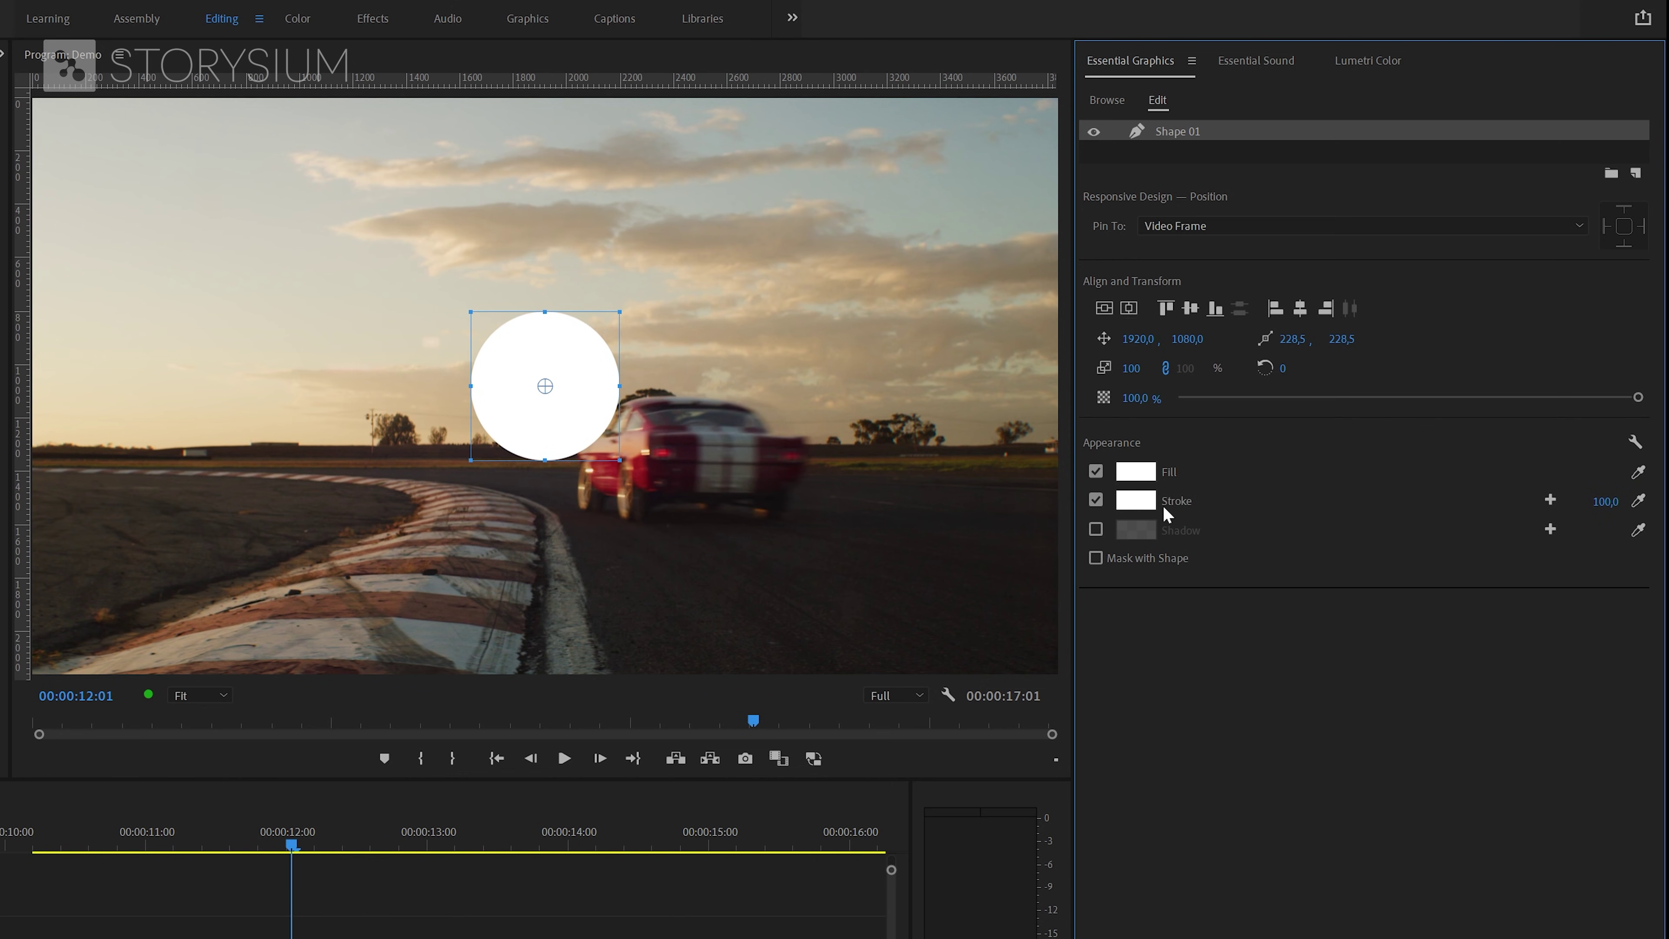
left_click(1143, 501)
left_click_drag(270, 623, 146, 662)
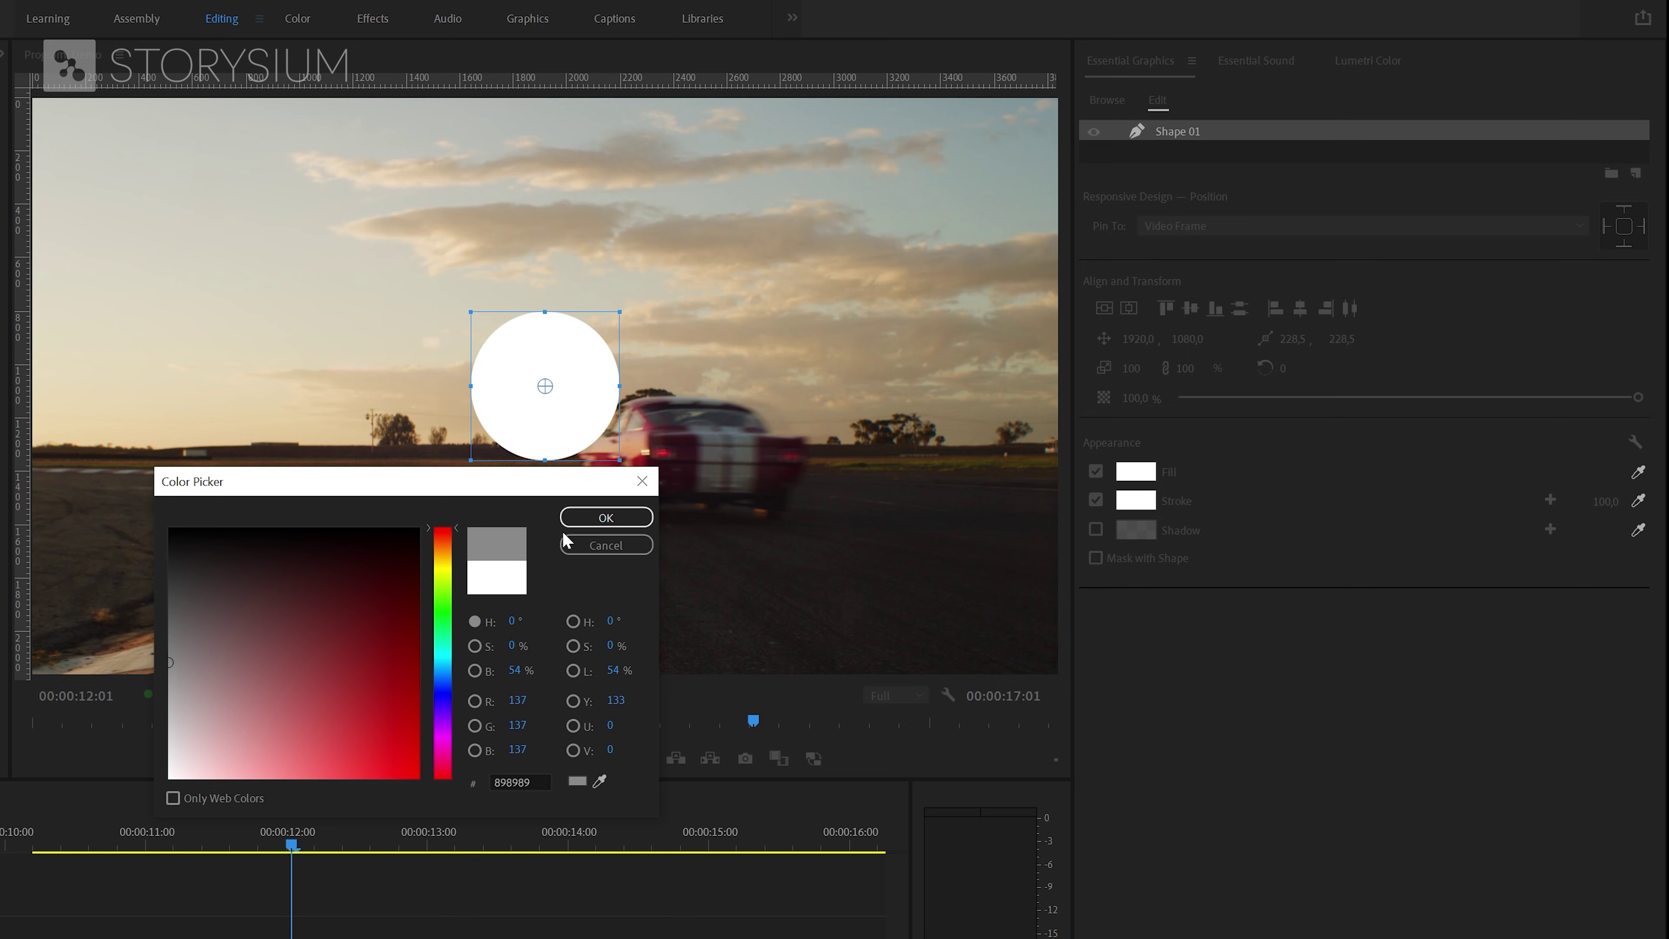
left_click(593, 521)
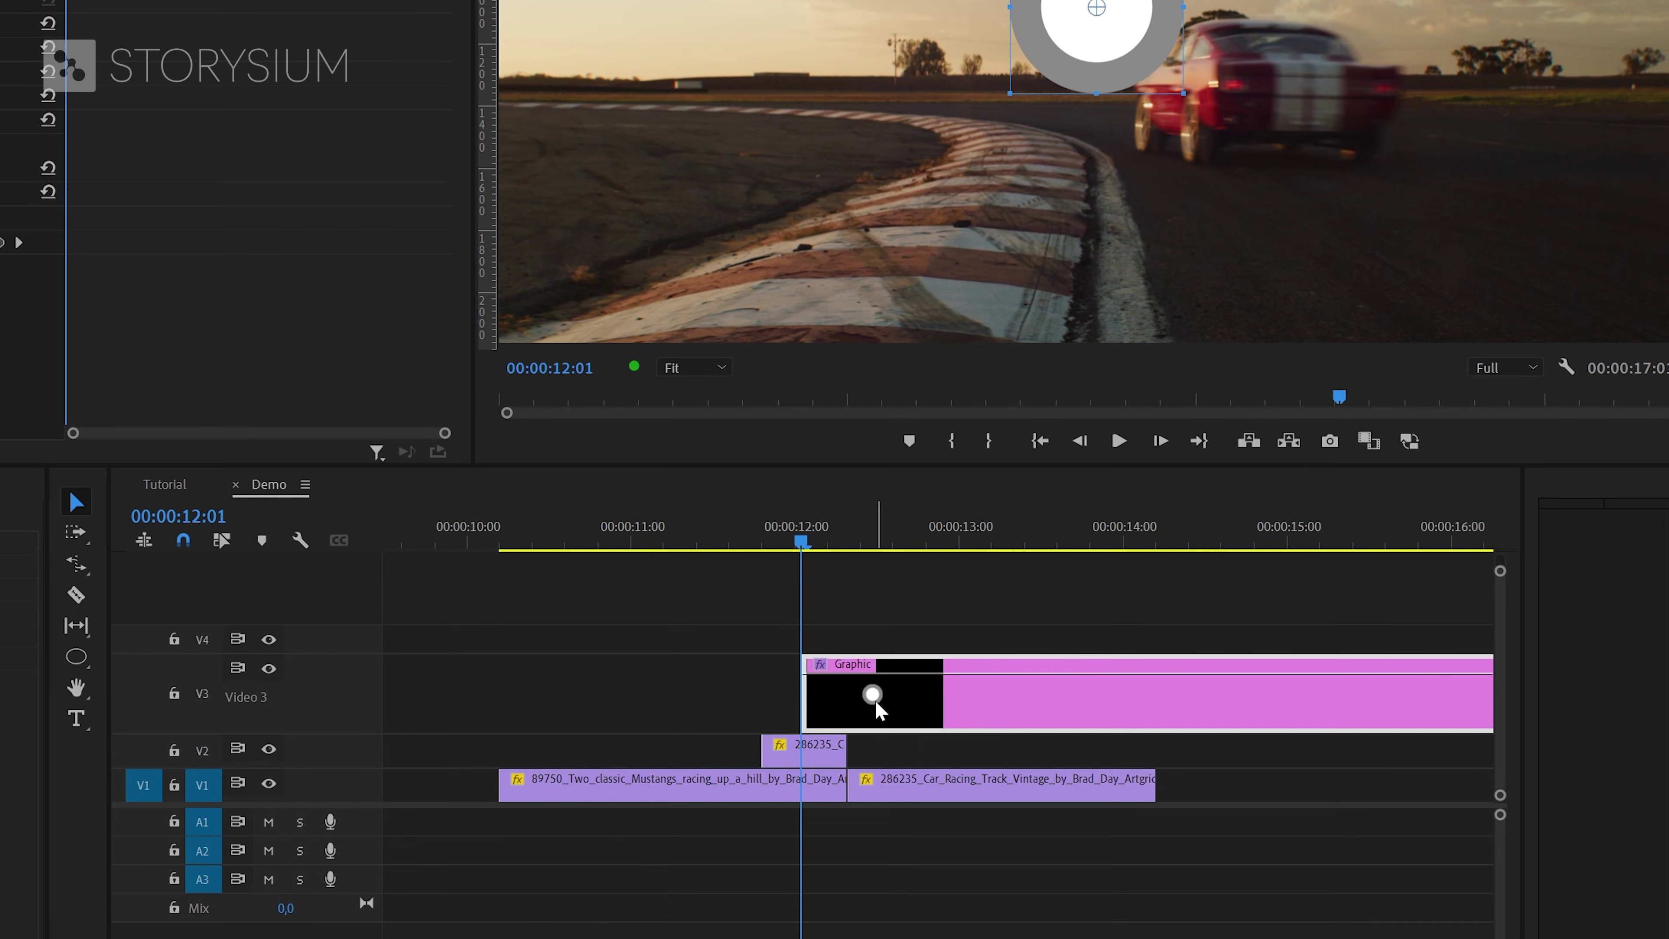
Step: Align the circle graphic's start with the V2 clip, cut it at that clip's end, and delete the excess
left_click_drag(875, 700, 834, 702)
key("c")
left_click(849, 710)
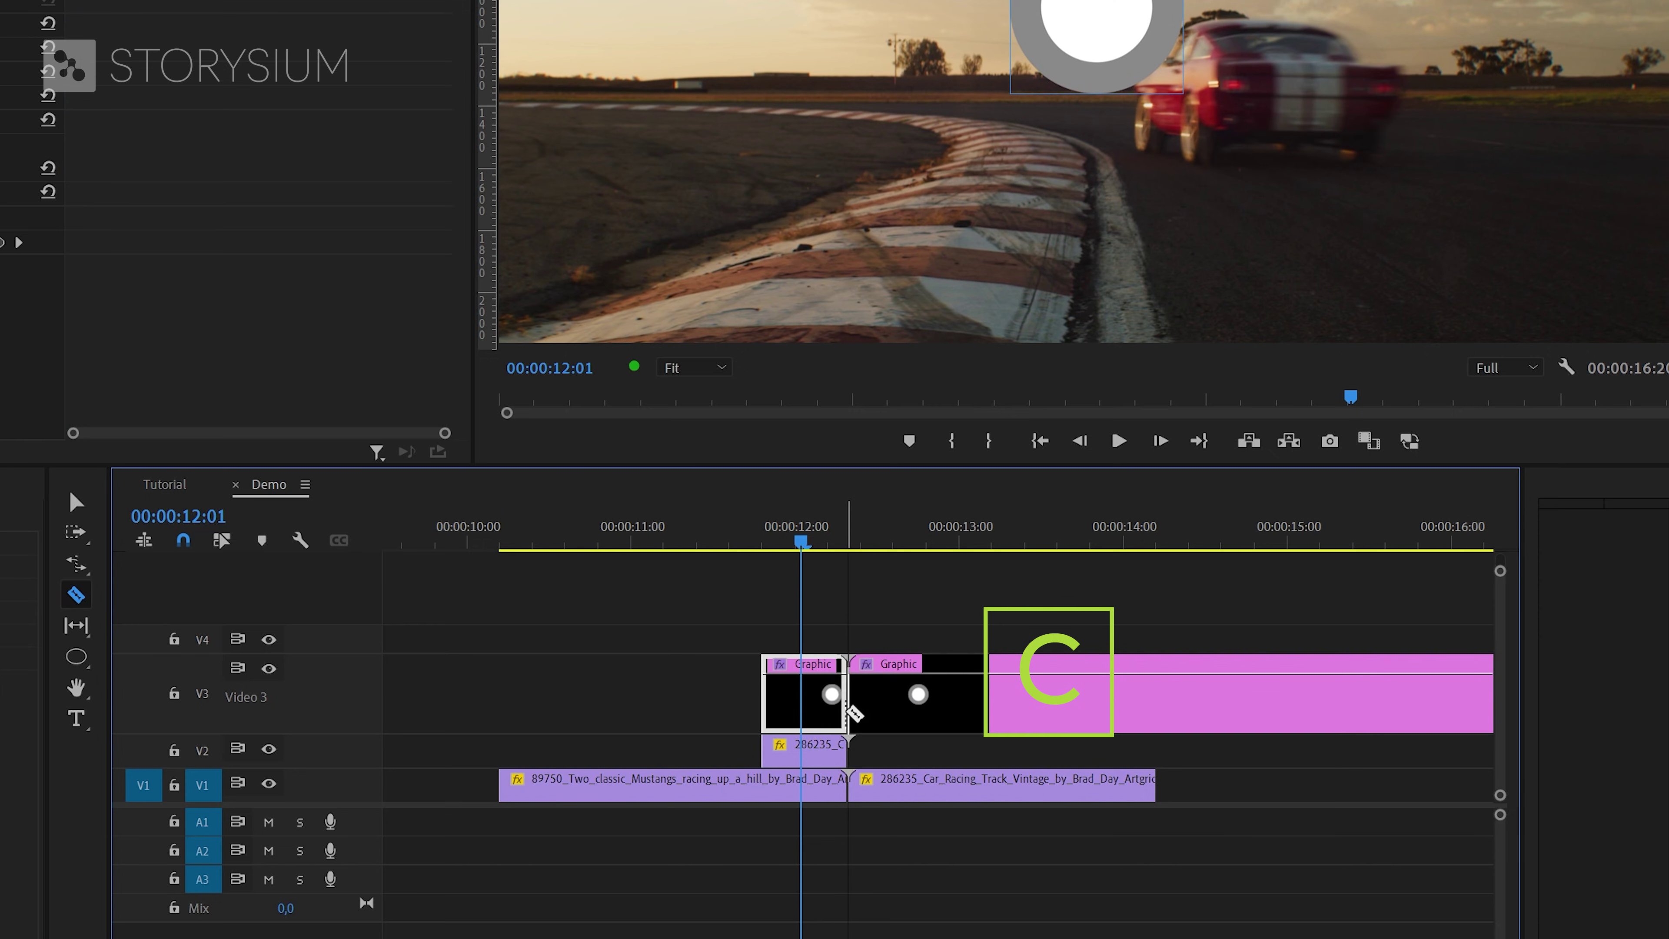
key("v")
key("Delete")
left_click(879, 687)
key("Delete")
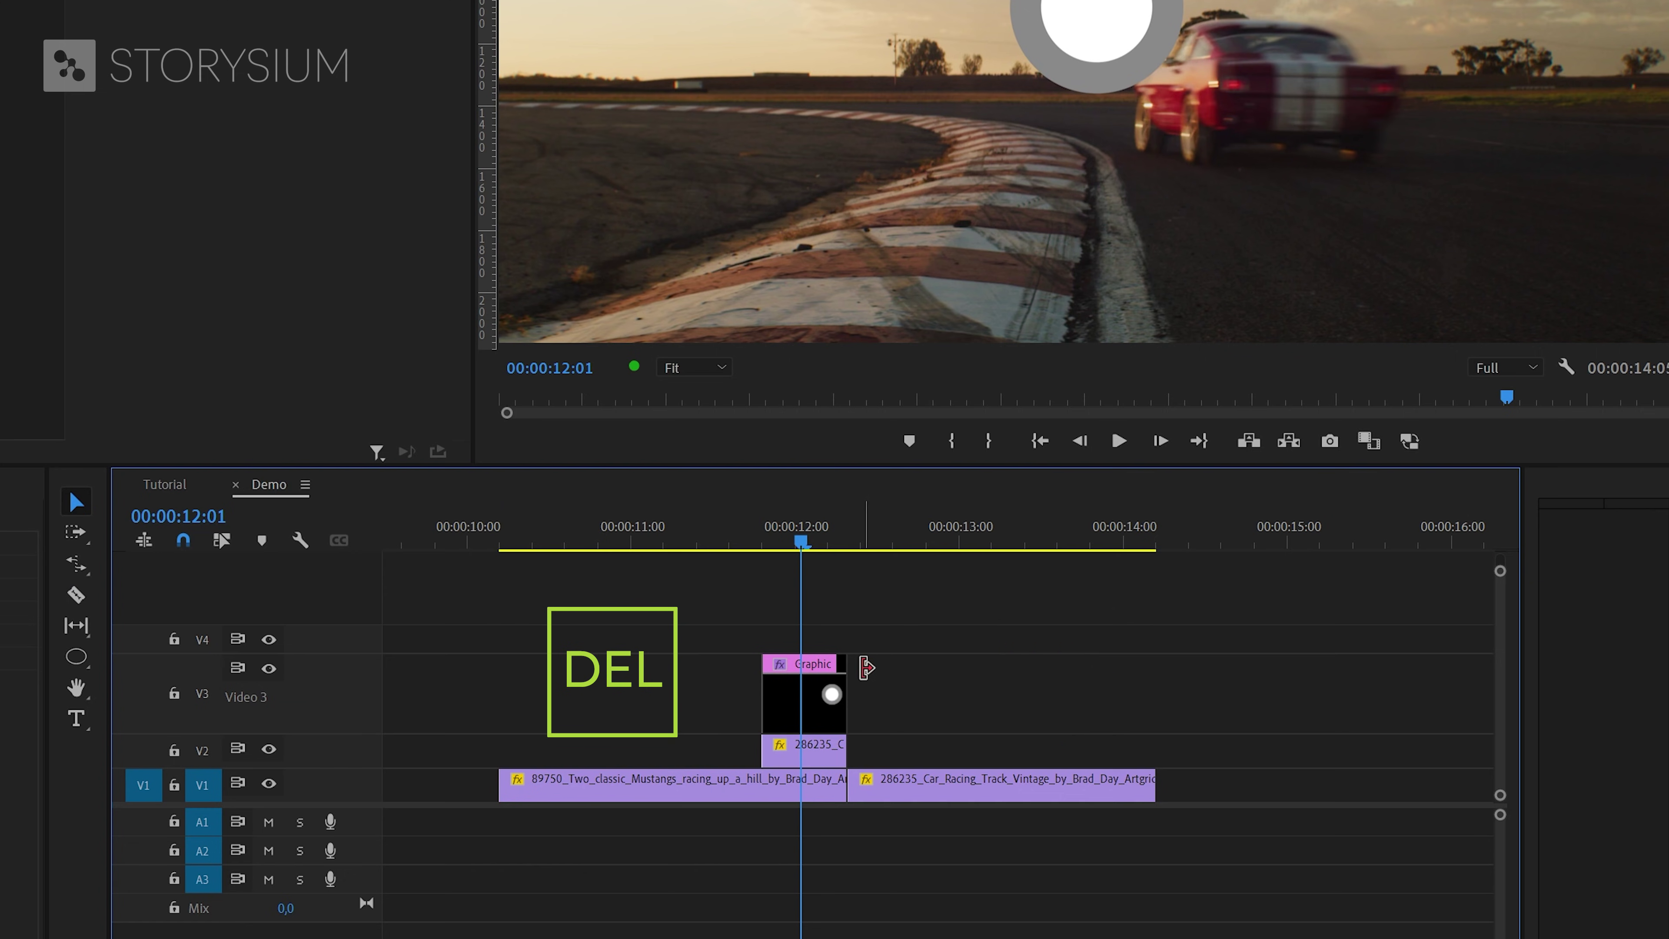
Step: Animate the circle graphic's Vector Motion scale from 0 at 00:00:12:01 to 1439 at 00:00:12:03
left_click(803, 702)
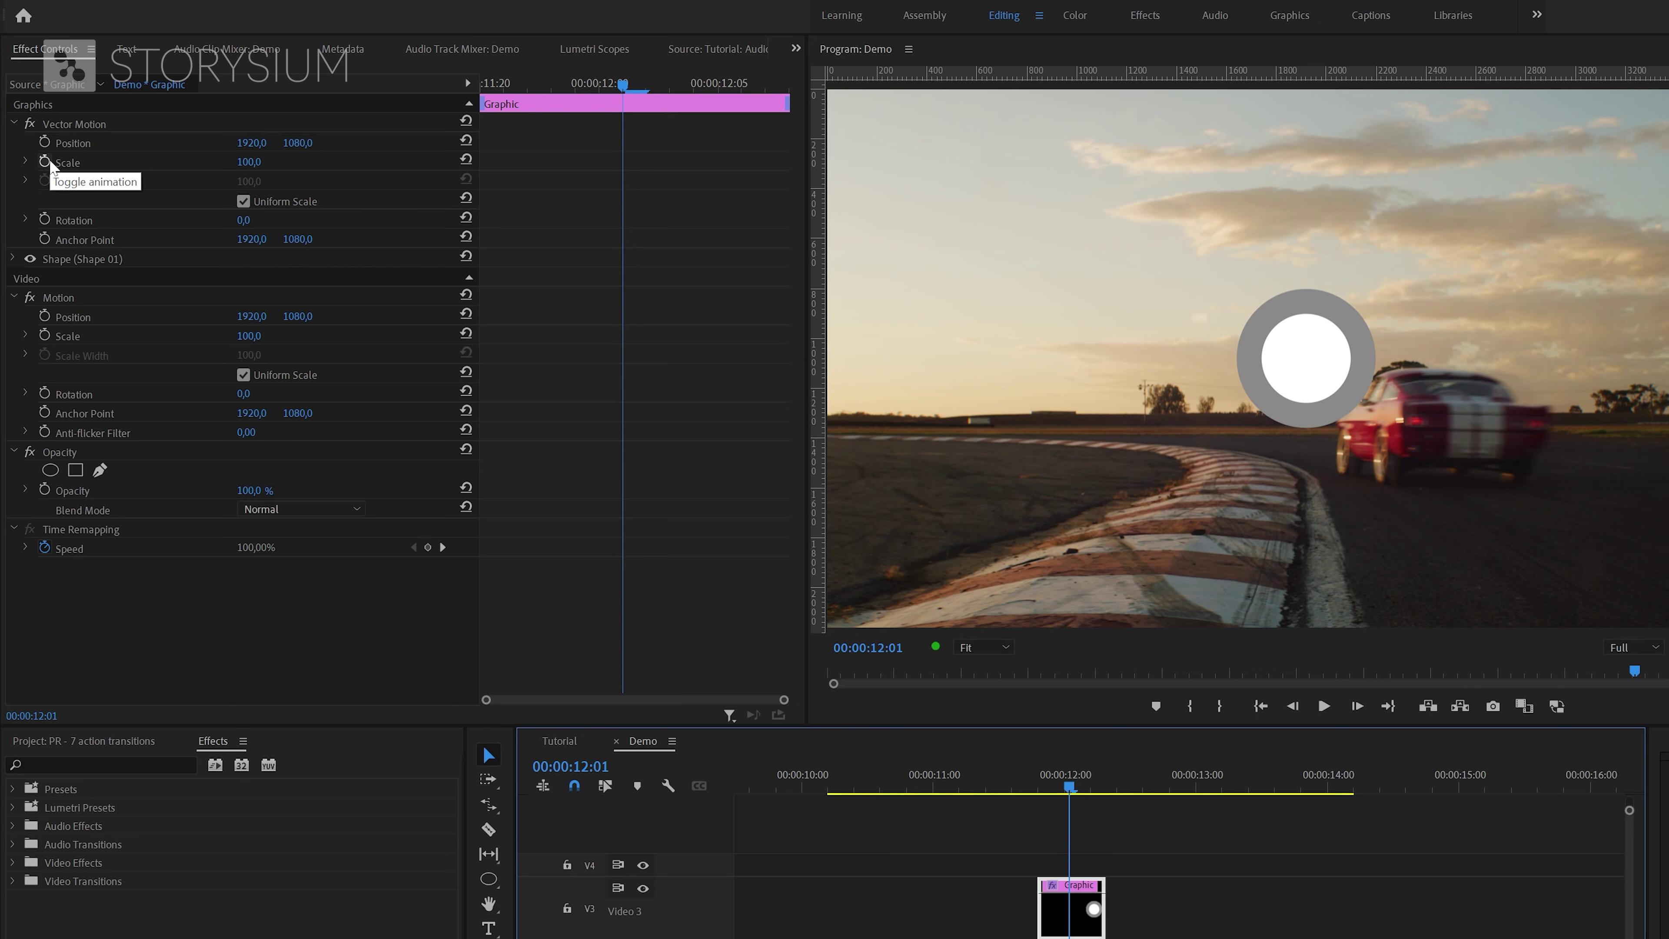
left_click(47, 161)
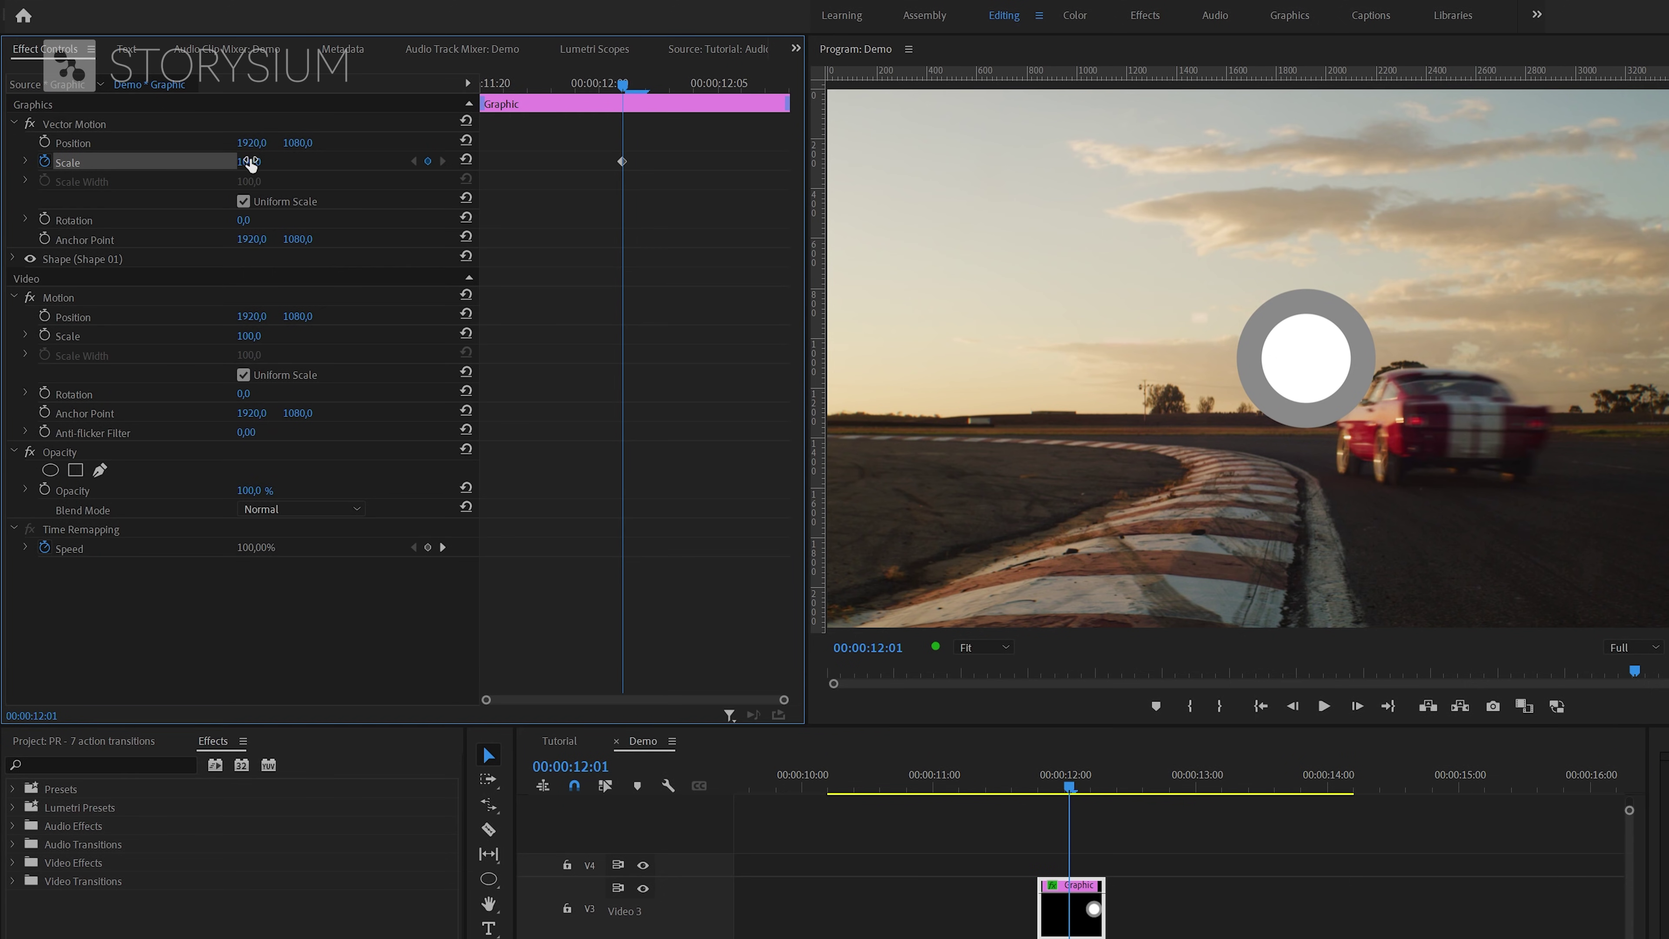
key("Return")
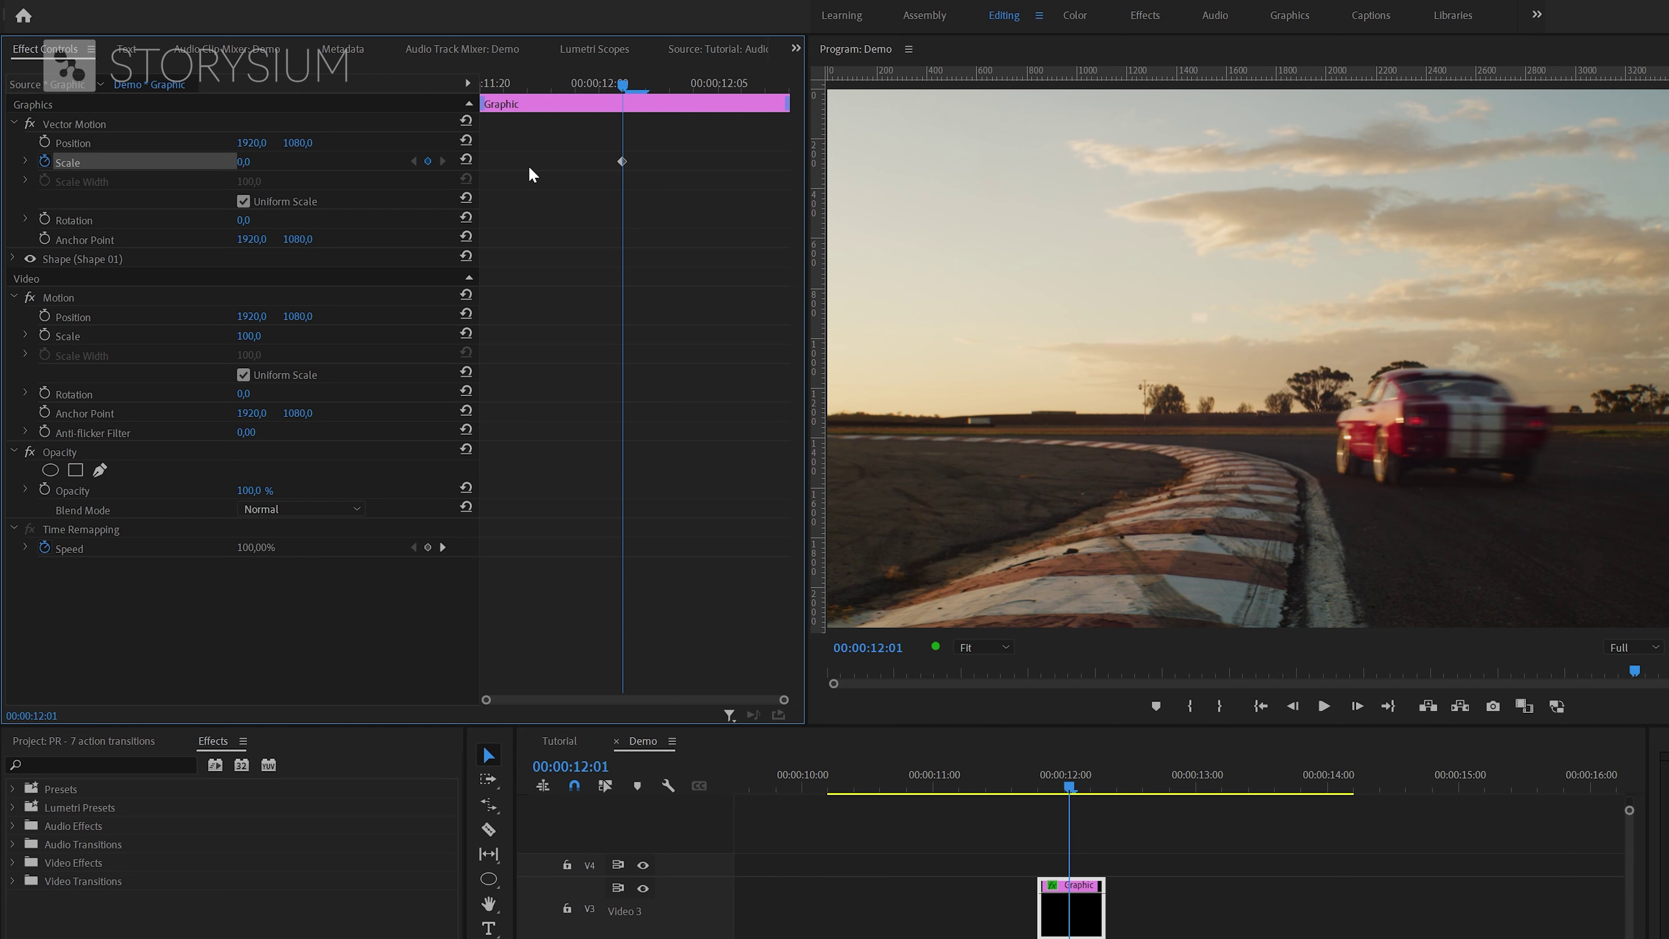
left_click_drag(626, 86, 684, 93)
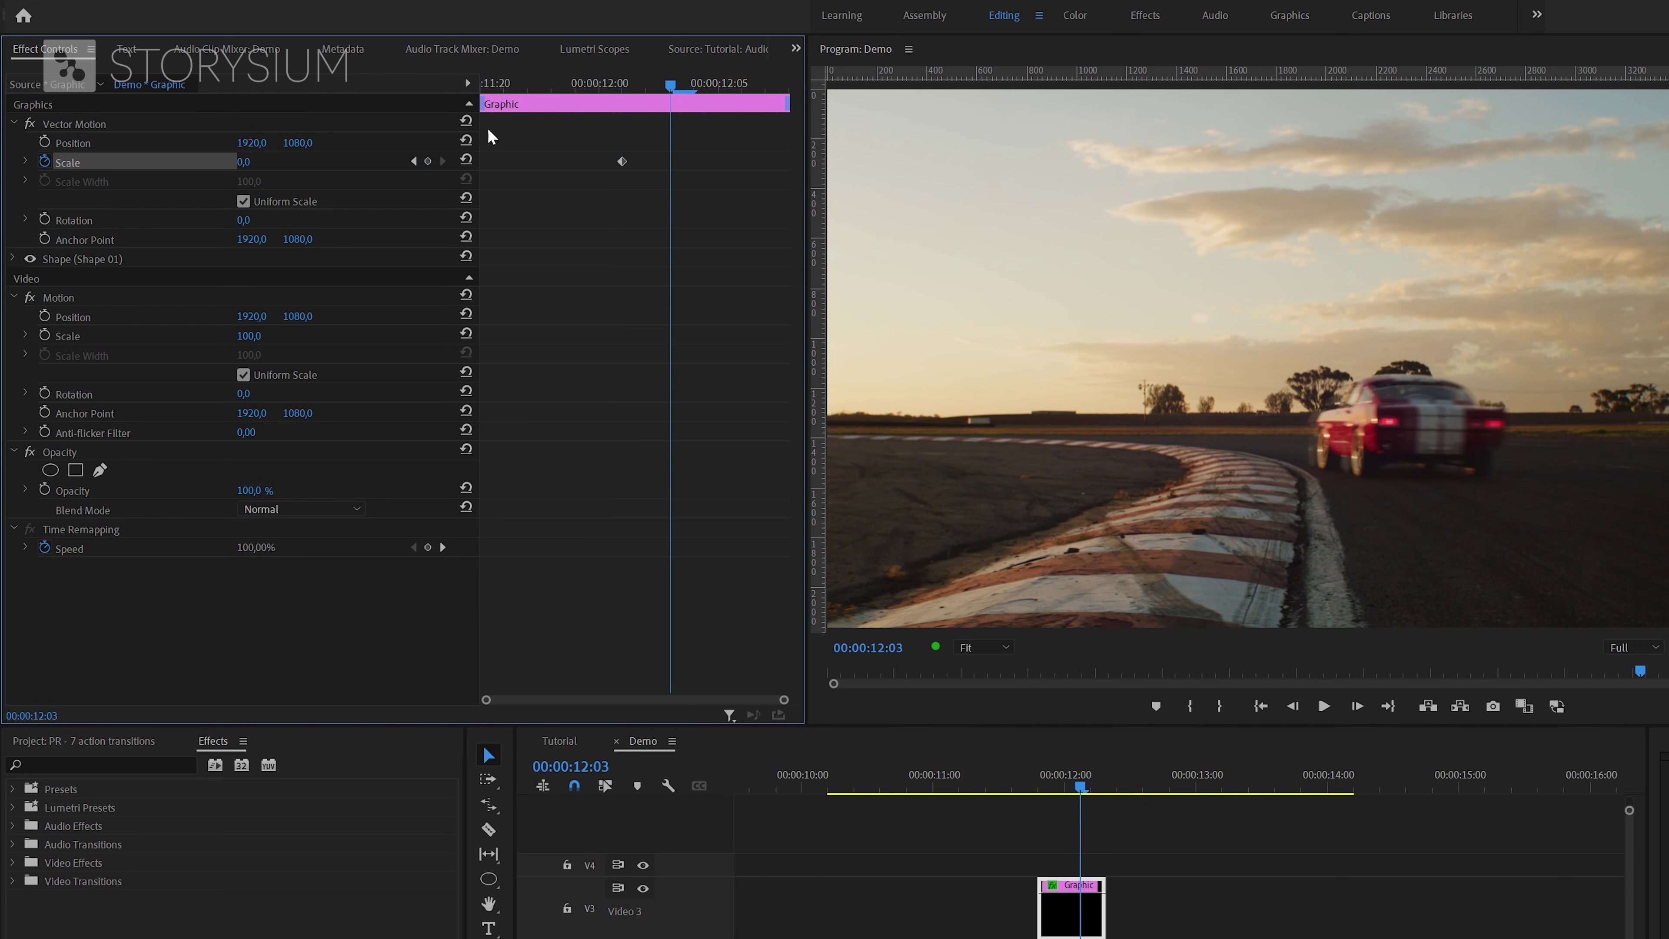
mouse_move(244, 162)
left_mouse_down()
mouse_move(341, 162)
mouse_move(256, 164)
left_mouse_up()
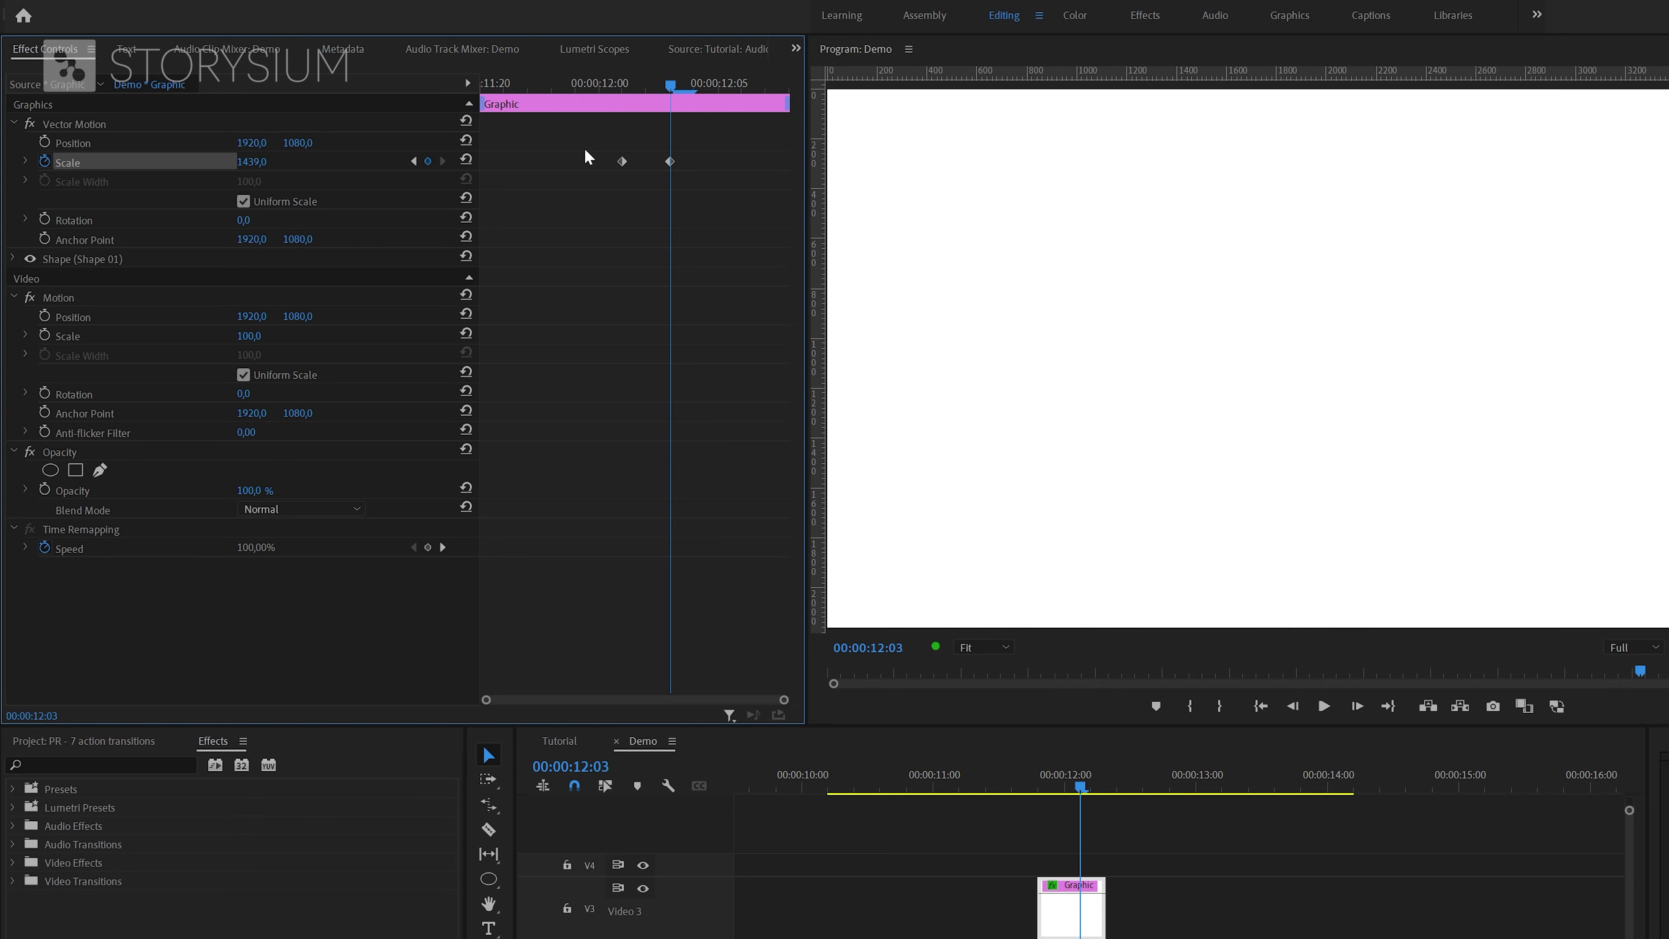
Step: Spread the circle graphic's two Scale keyframes out to the very start and very end of its clip
left_click_drag(676, 164, 767, 161)
left_click_drag(621, 163, 471, 177)
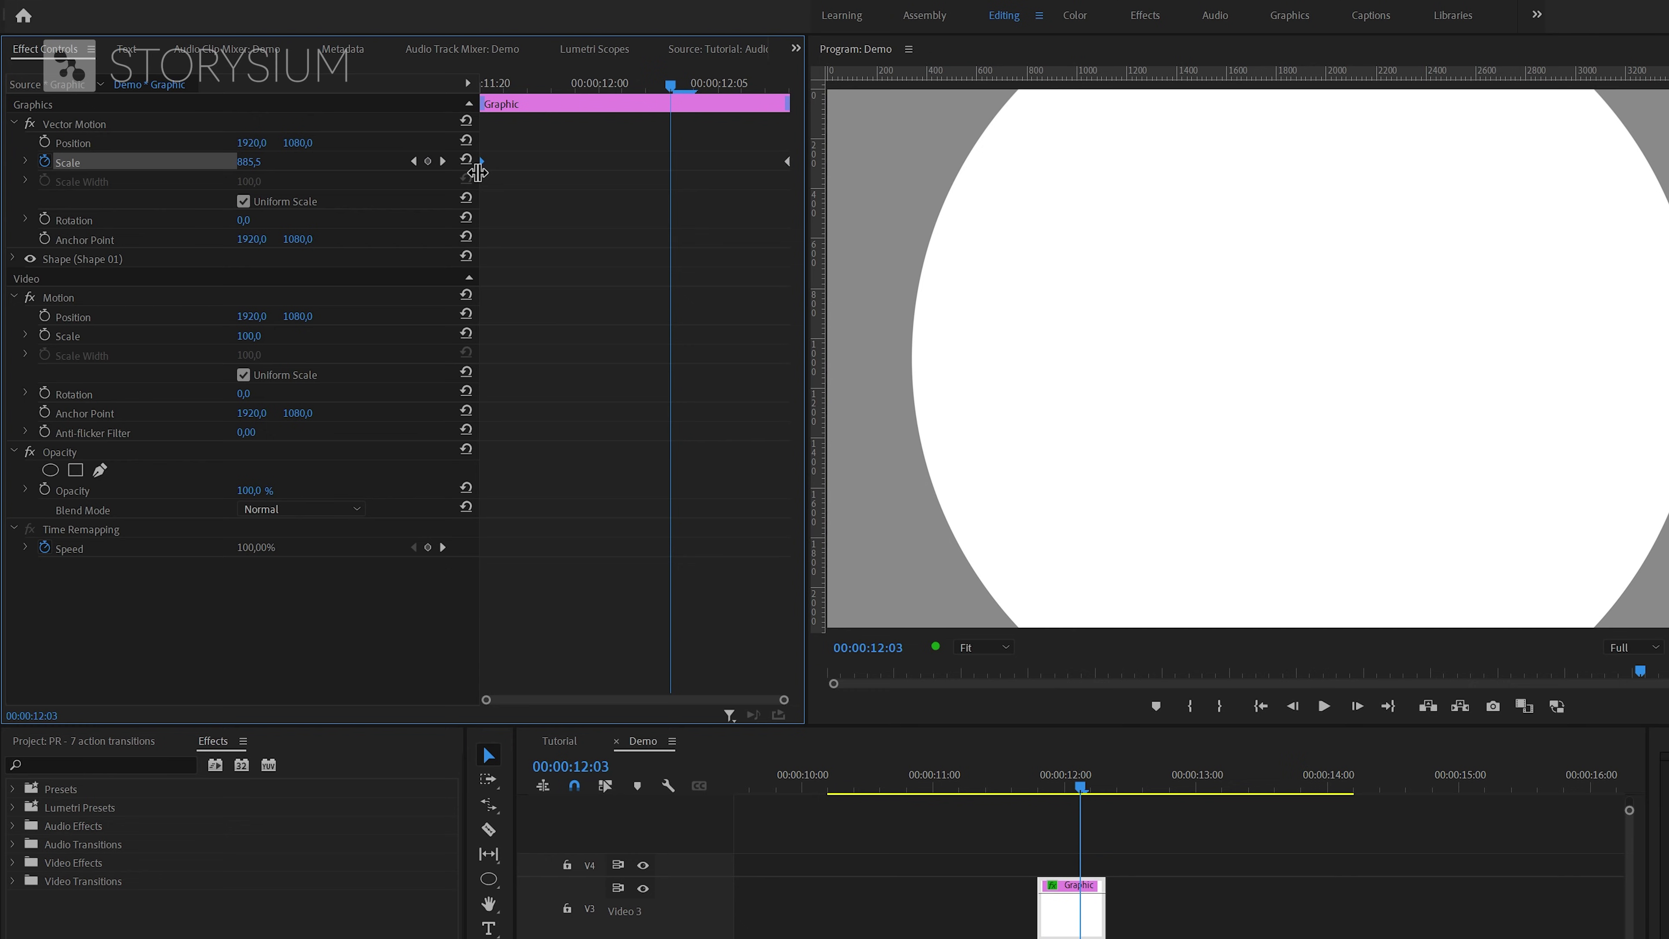
Step: Apply Track Matte Key to the V2 clip under the circle graphic and choose Video 3 as its matte
left_click(103, 766)
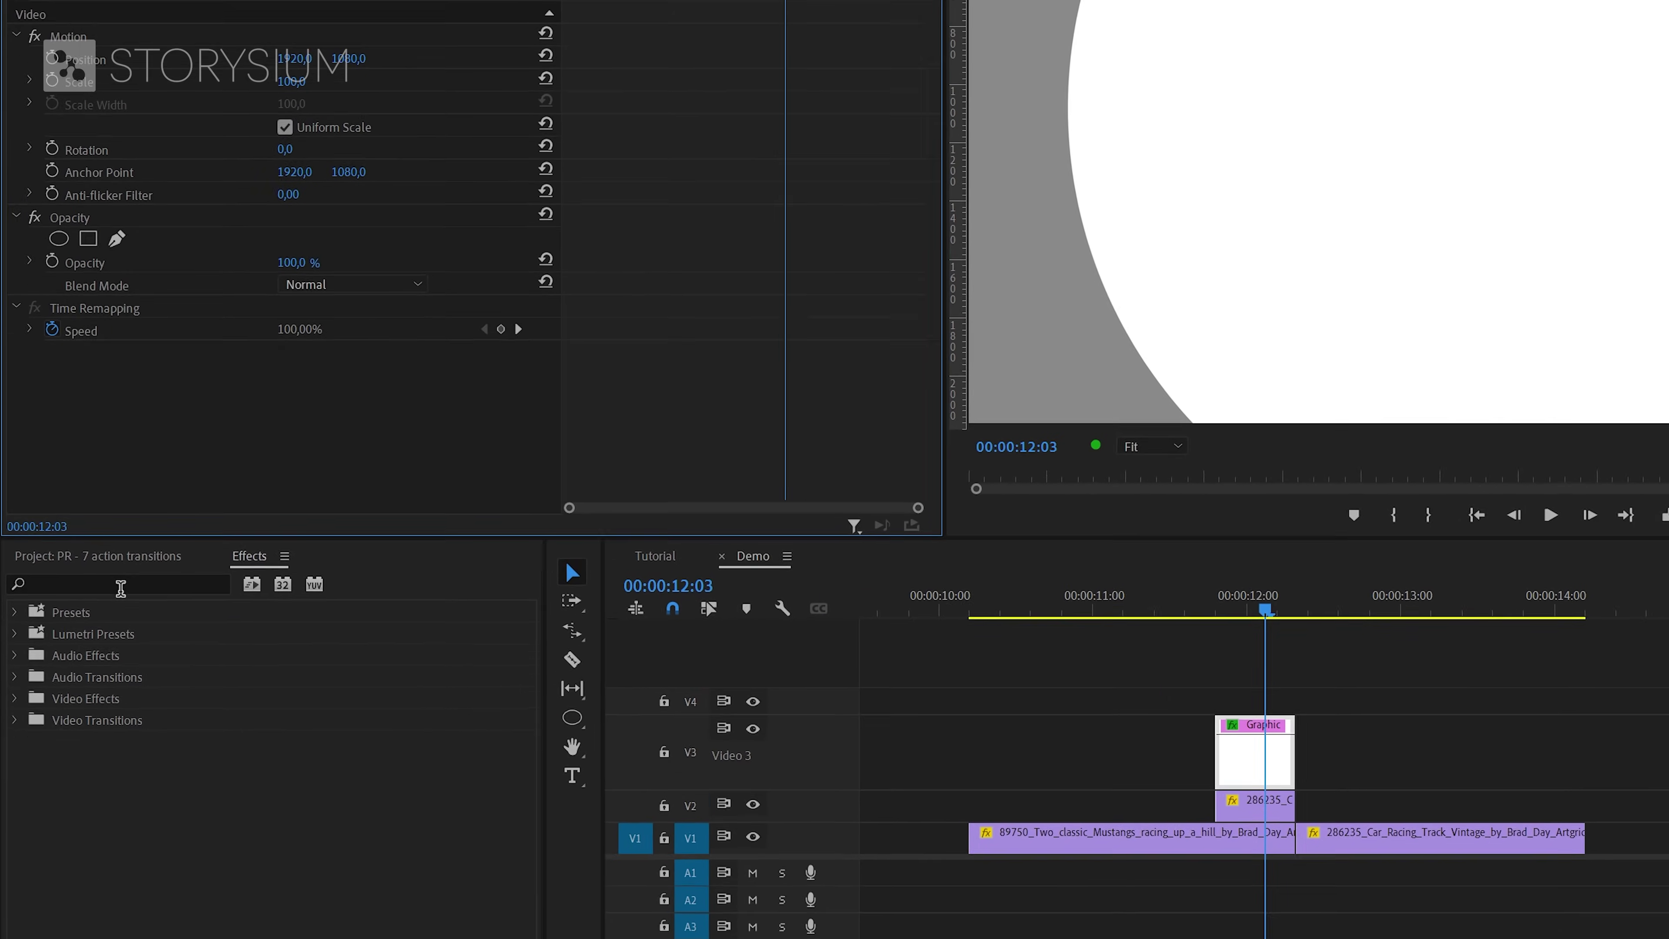
type("track")
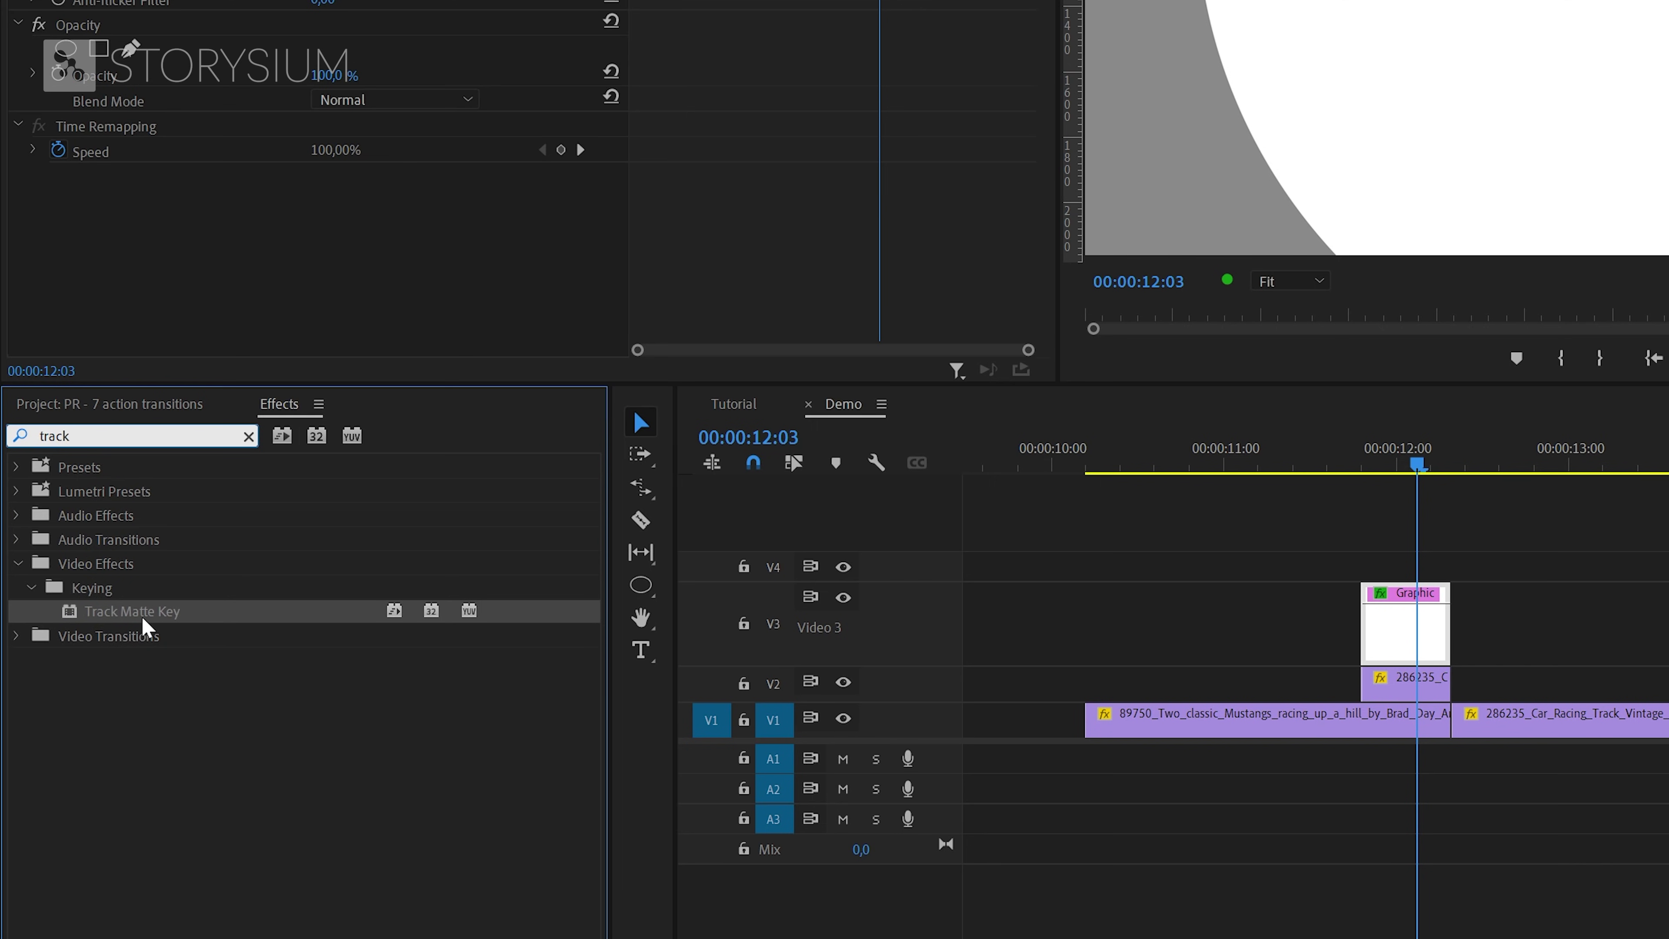
left_click(144, 618)
left_click_drag(300, 618, 1434, 687)
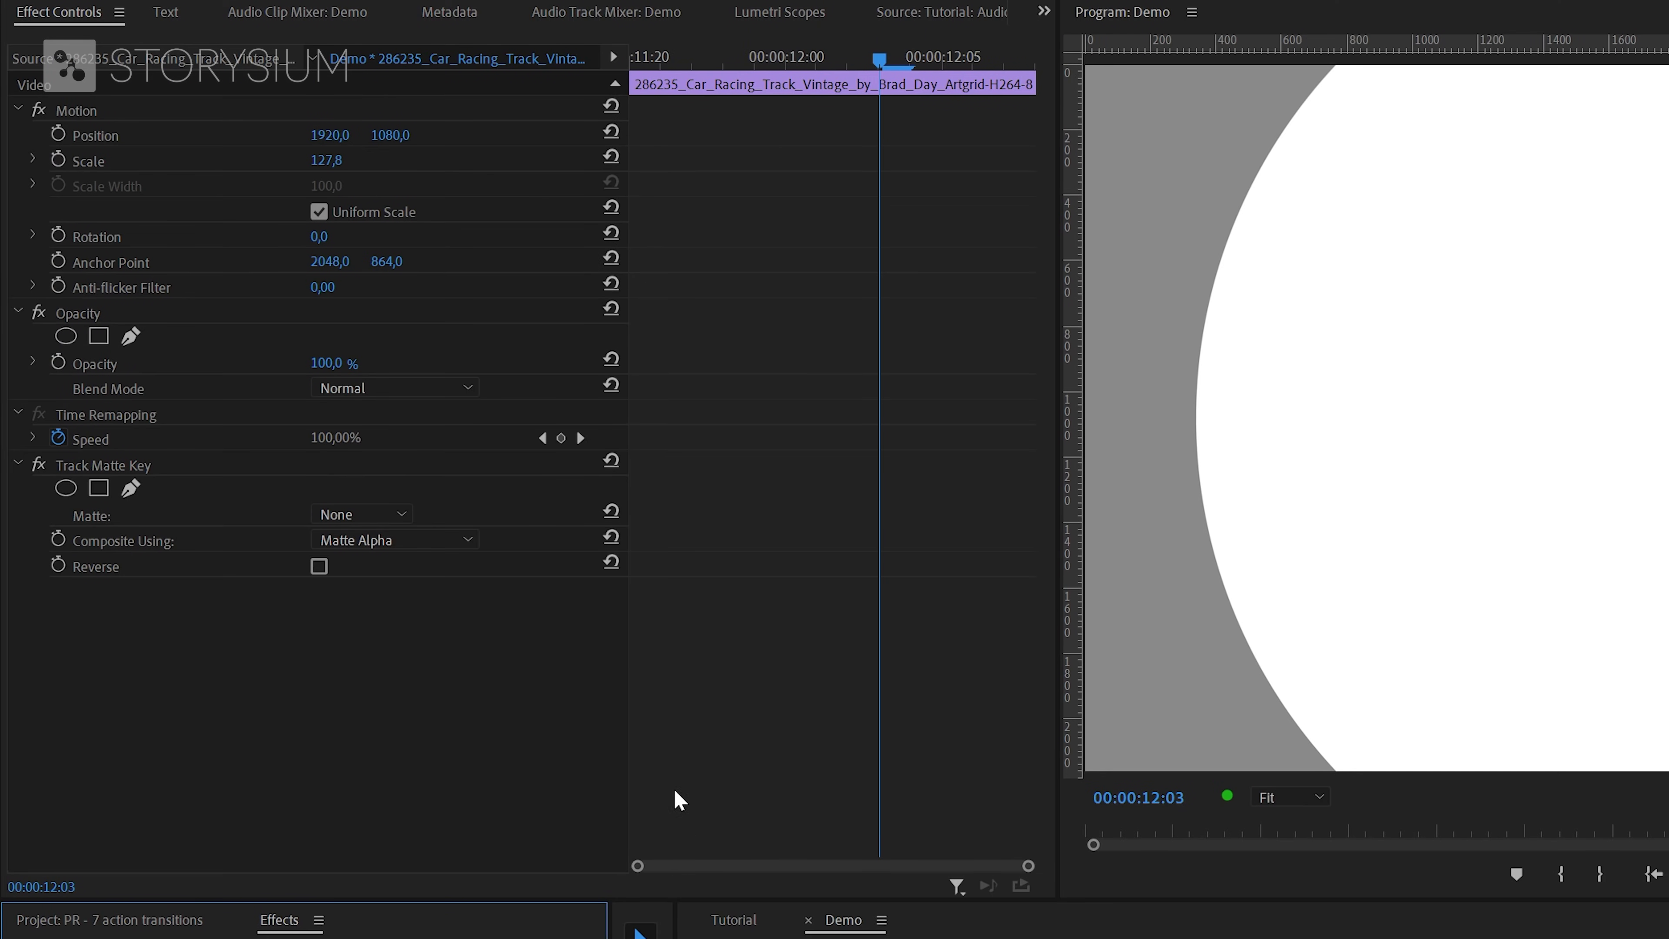
left_click(394, 514)
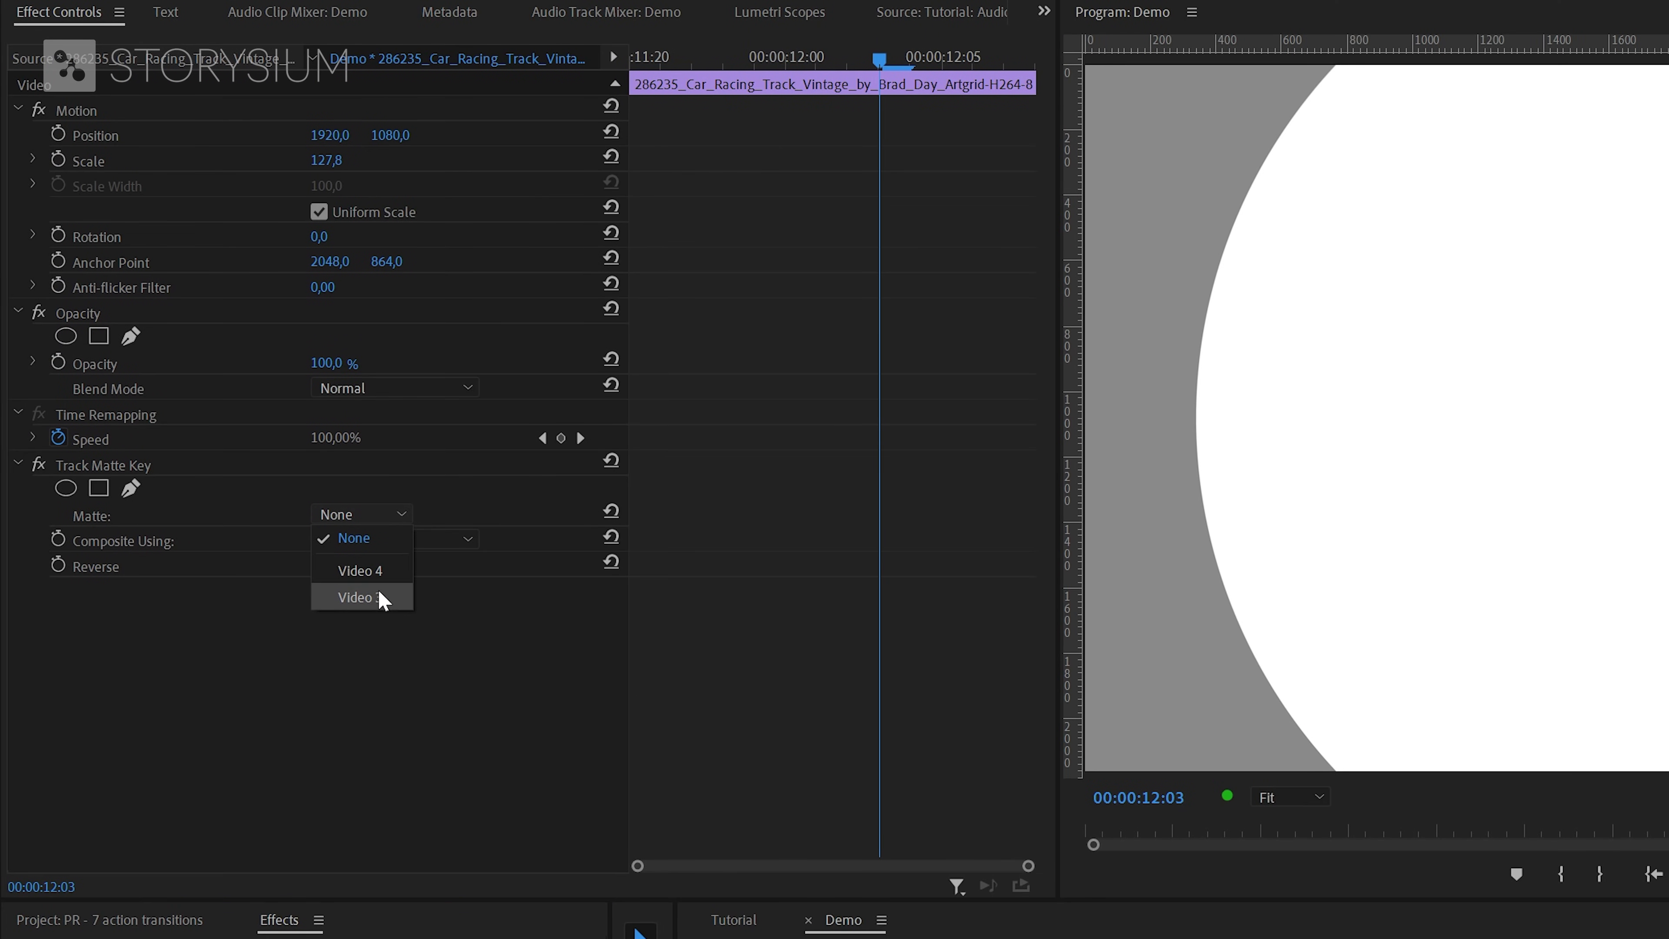
left_click(356, 598)
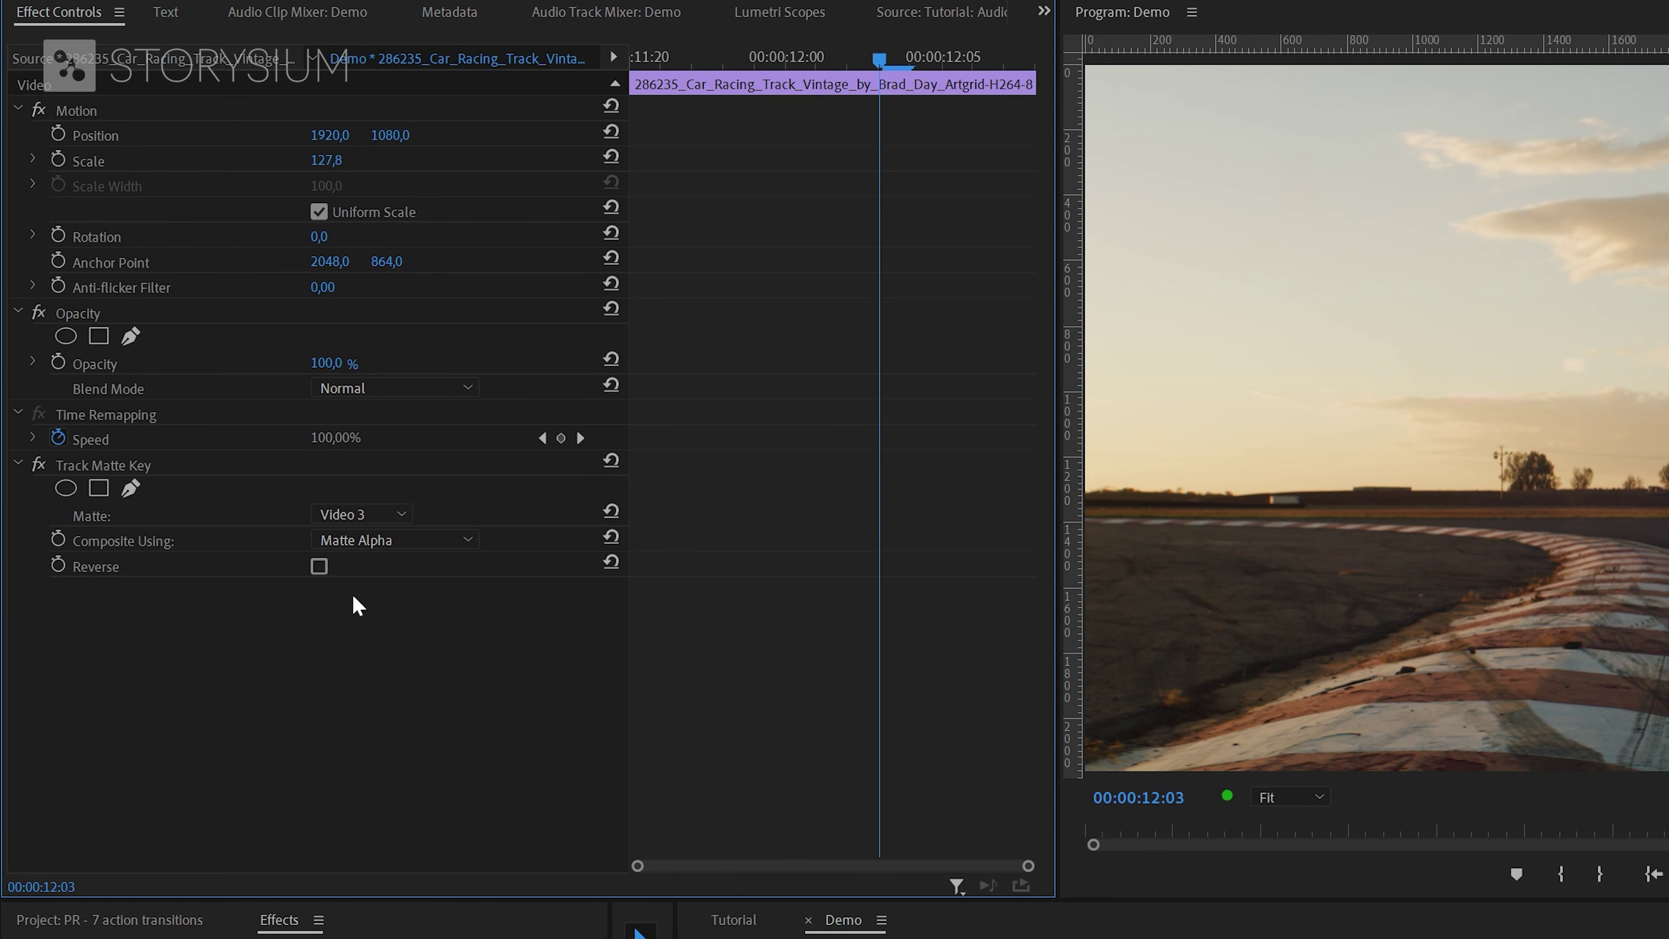
Step: Composite the track matte using Matte Luma and play back the circle transition
left_click(377, 543)
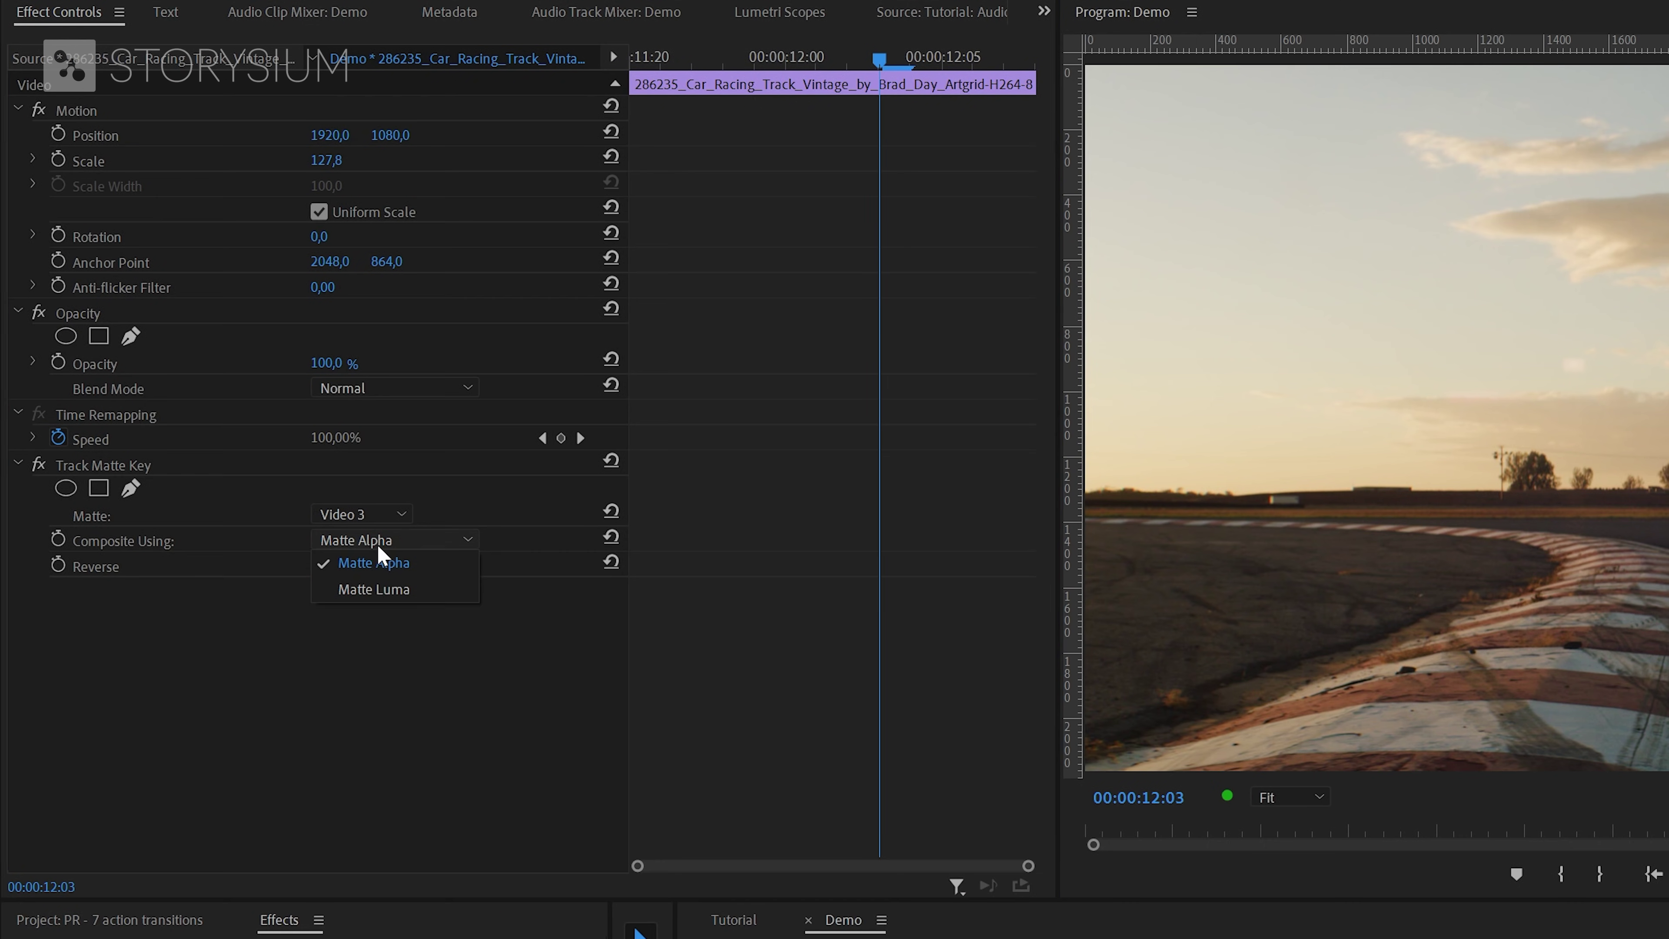
left_click(371, 590)
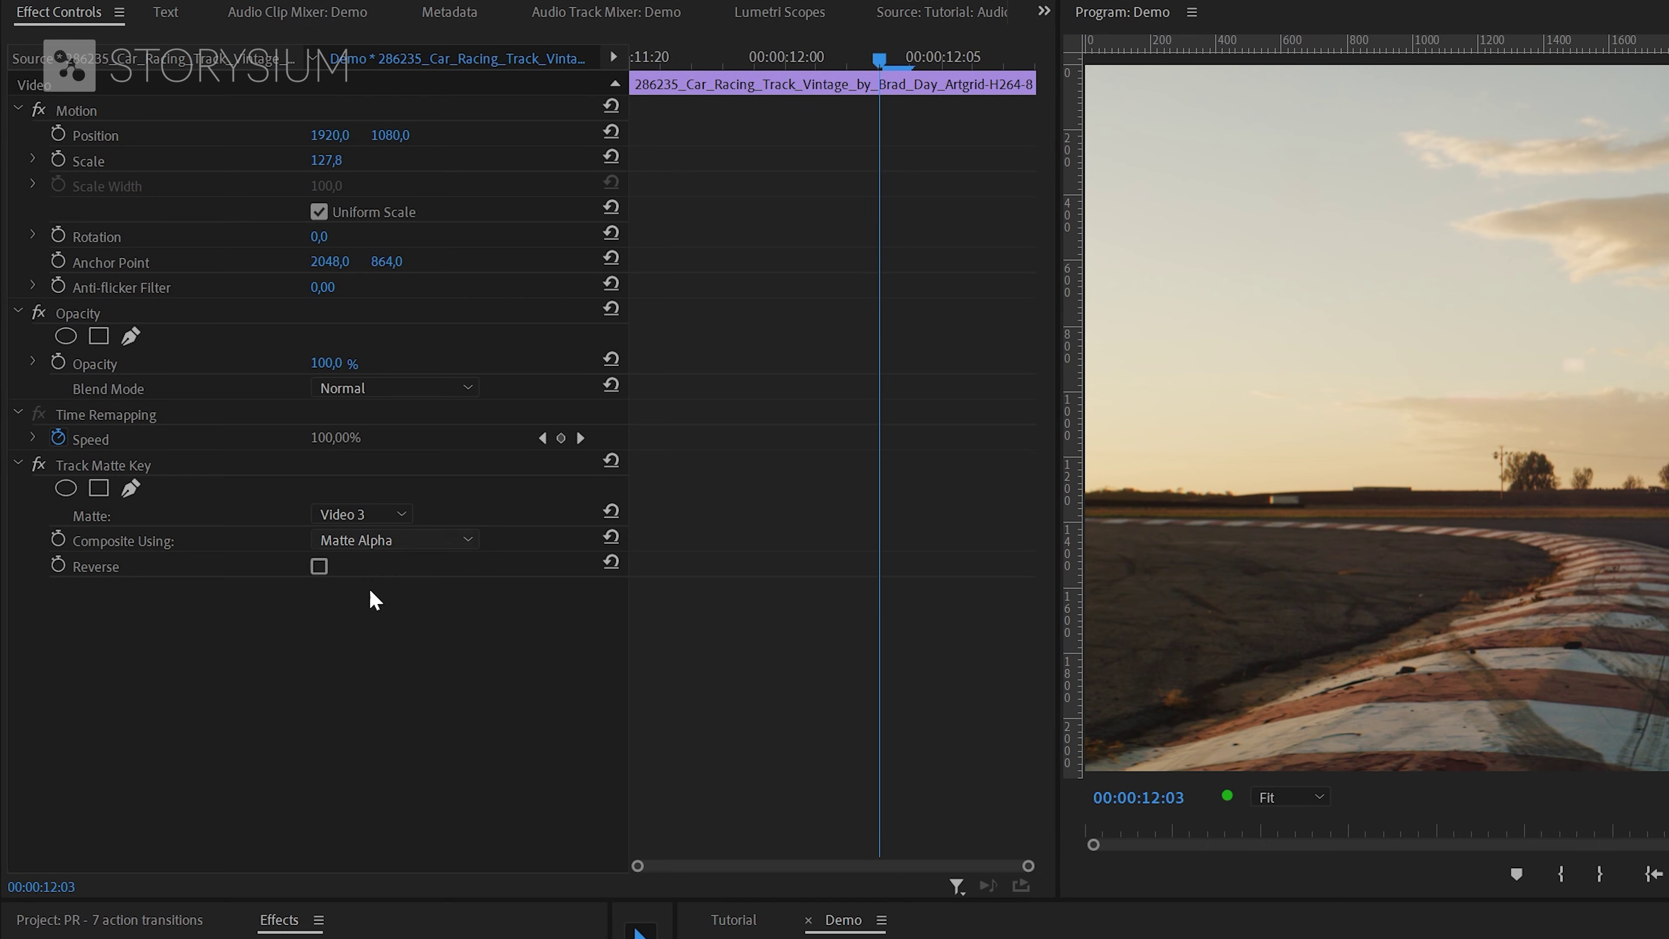
mouse_move(888, 710)
left_mouse_down()
mouse_move(965, 717)
mouse_move(886, 733)
left_mouse_up()
key("space")
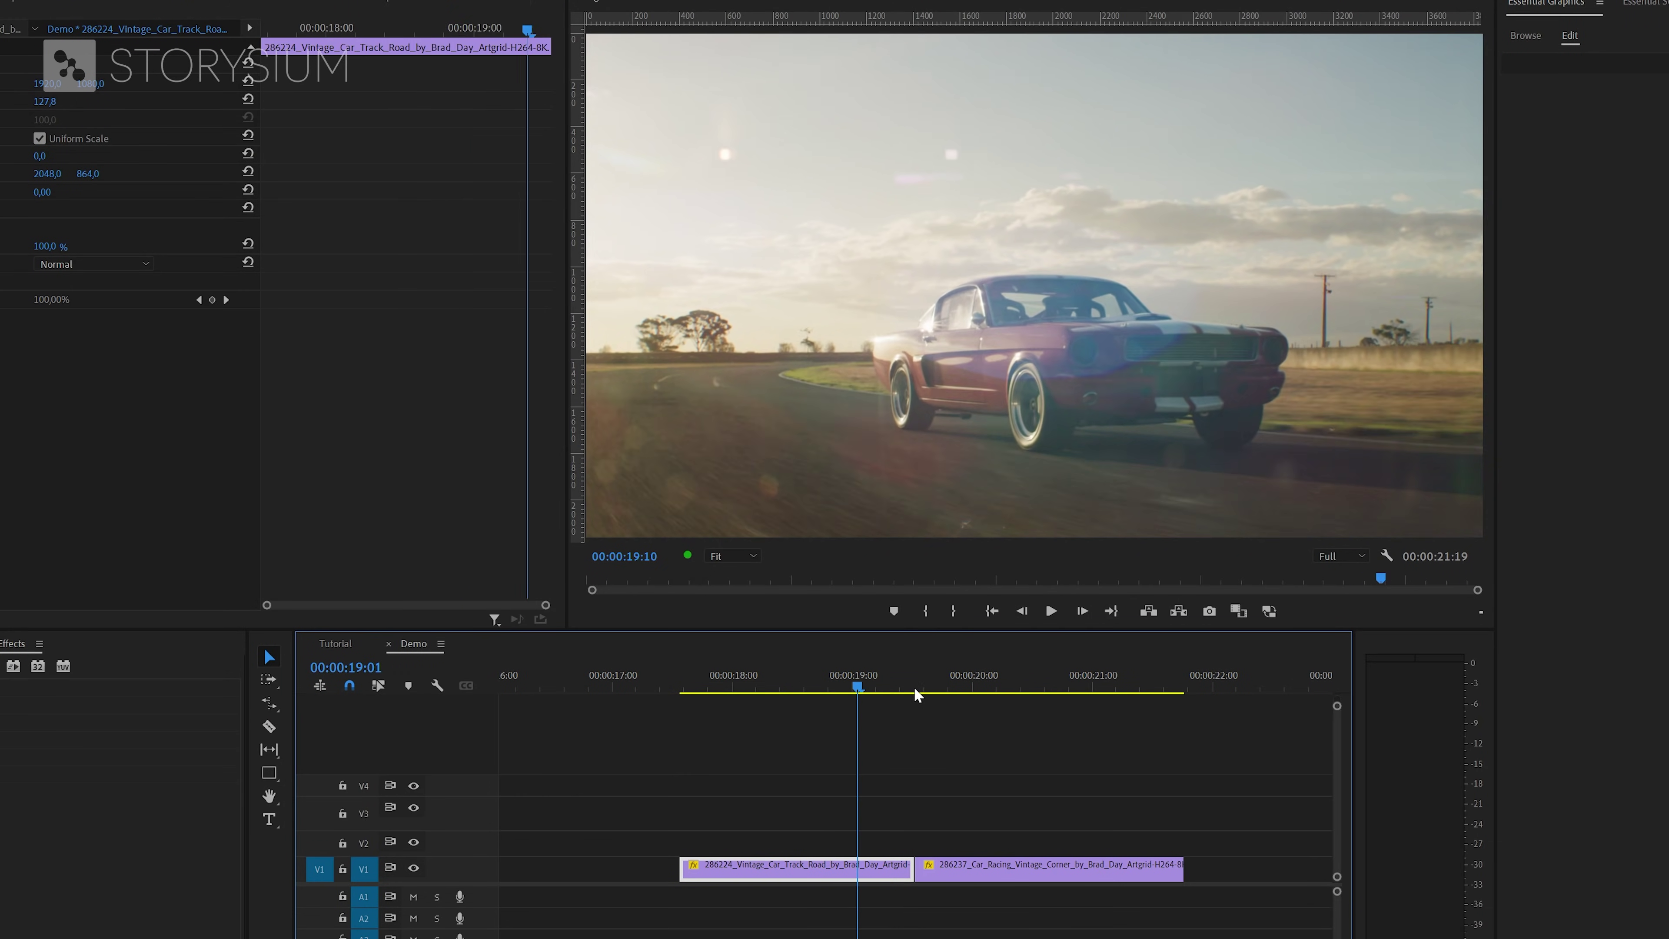
Step: Place the project's adjustment layer on V2 over the cut between the 286224 Car Track Road and 286237 Vintage Corner clips
left_click(1017, 689)
left_click_drag(1021, 696, 856, 710)
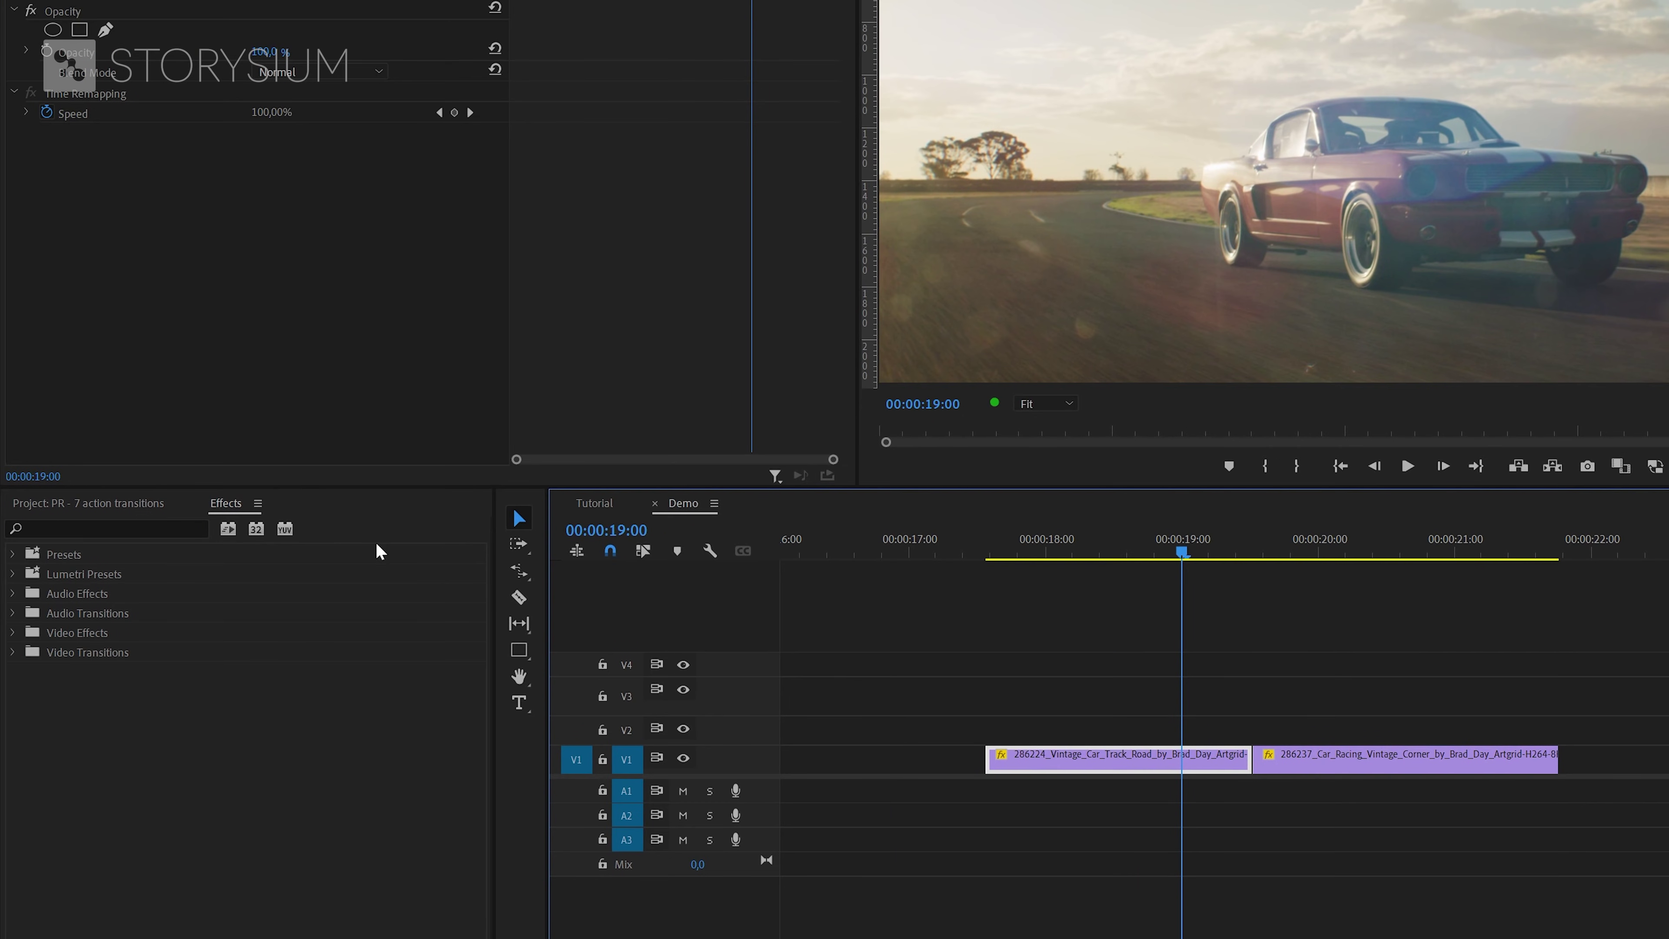
left_click(99, 503)
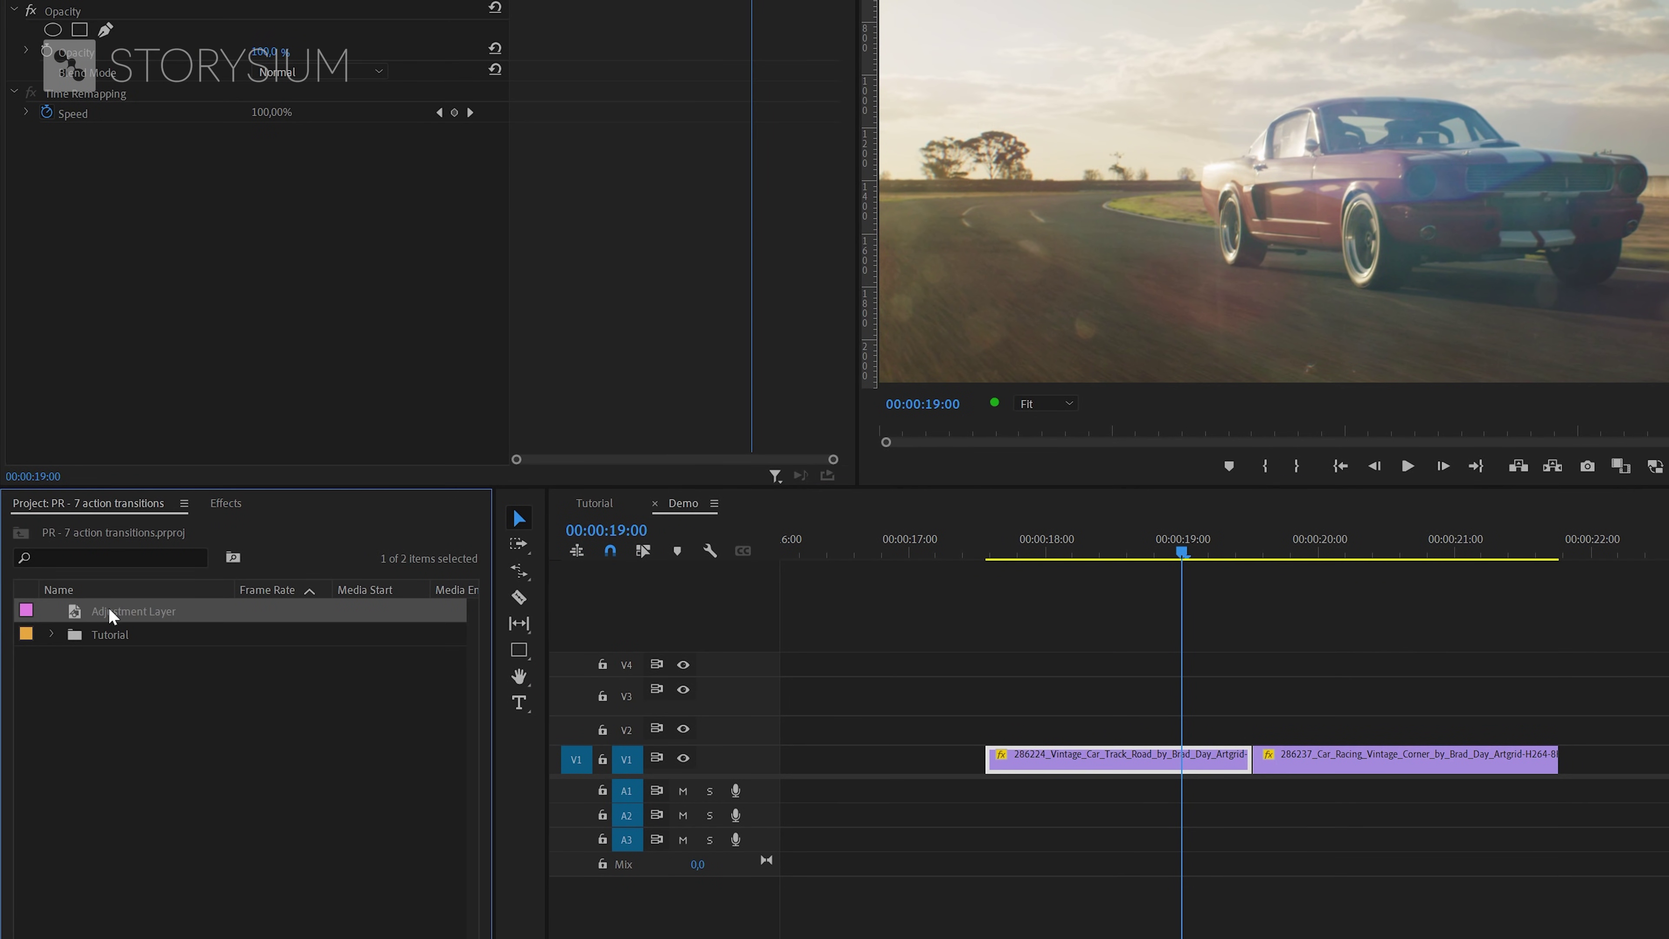
left_click_drag(110, 615, 1119, 729)
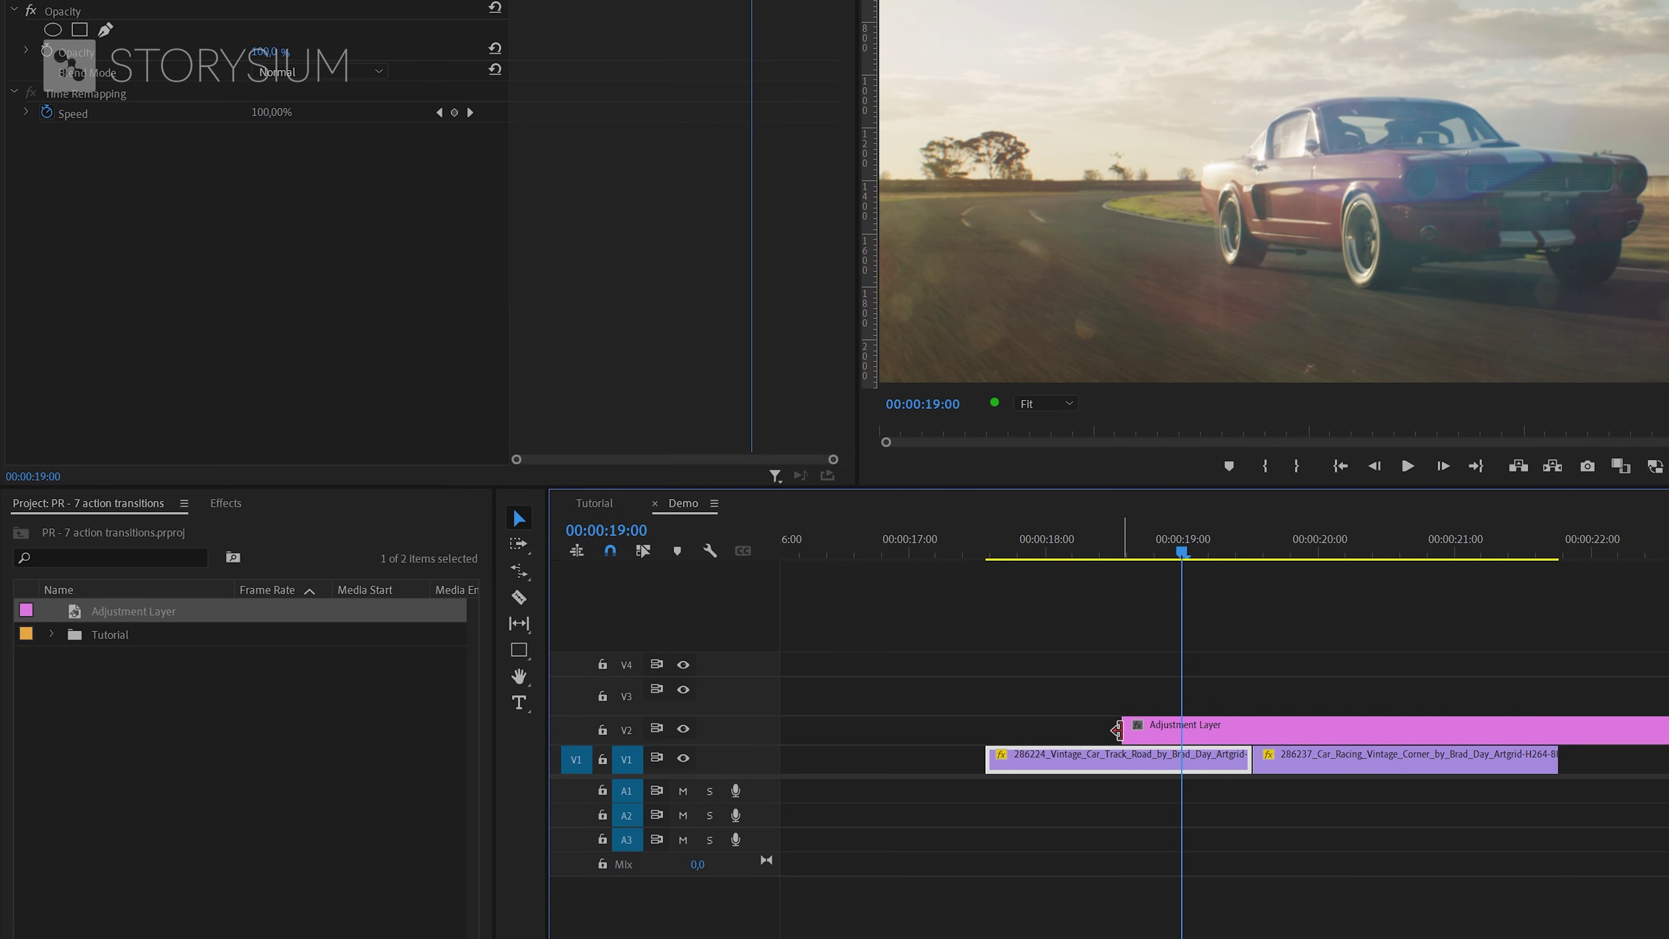
scroll(1242, 721, "up", 5, "alt")
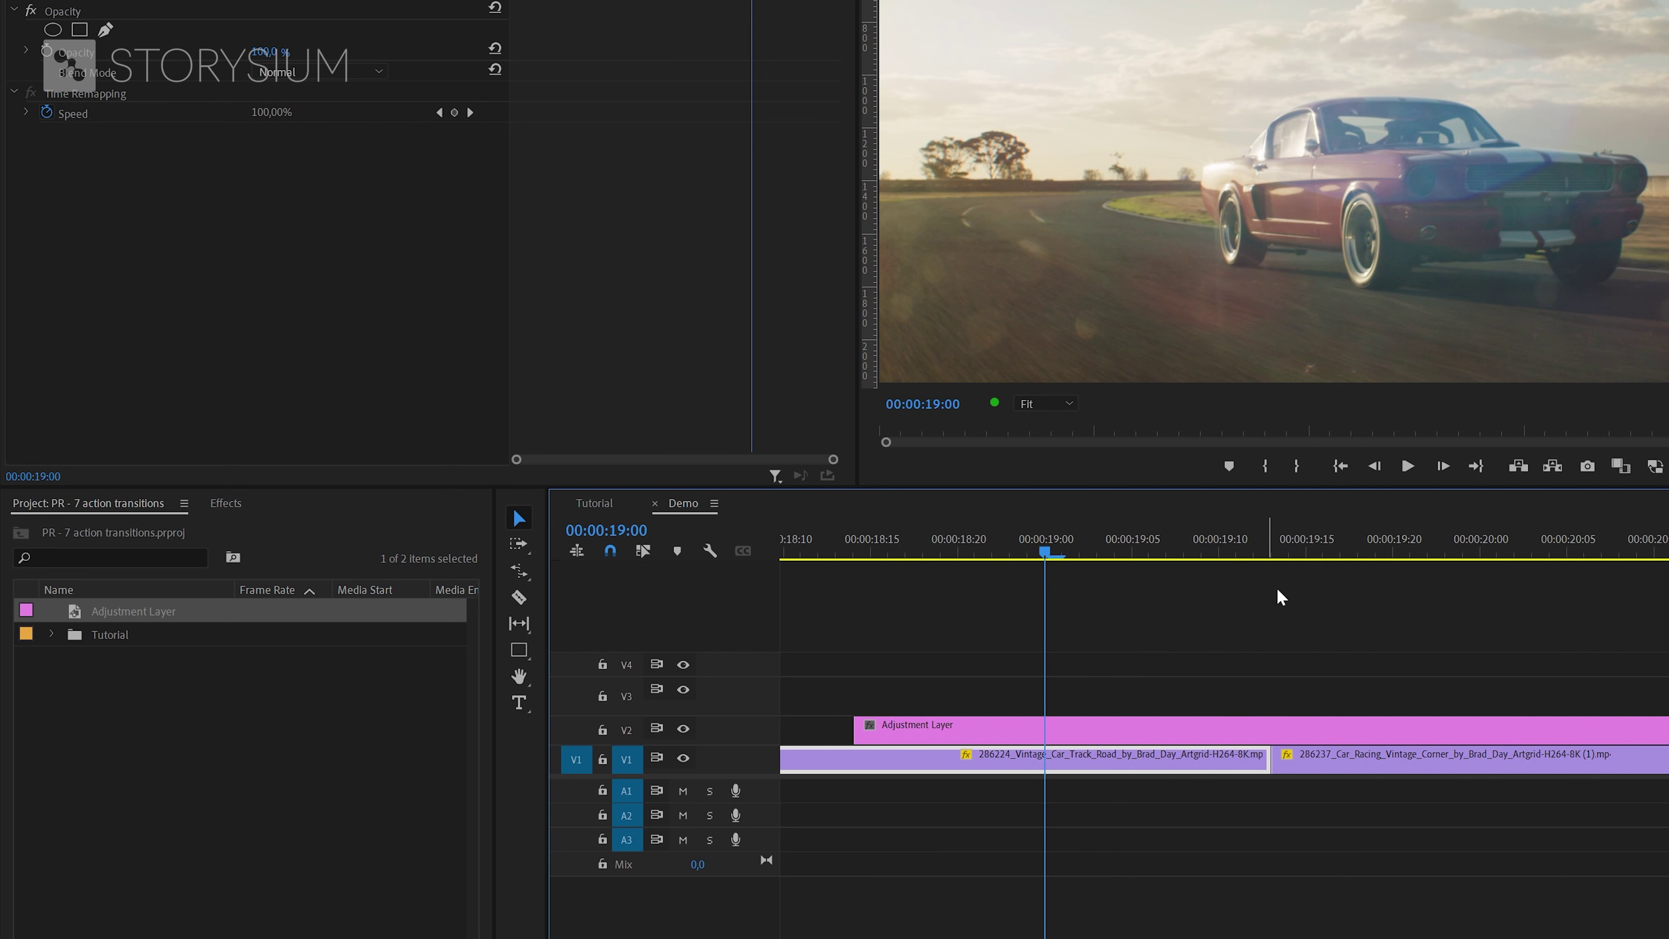
Step: Cut the adjustment layer five frames after the clip boundary at 00:00:19:18 and five frames before it at 00:00:19:08
left_click(1268, 546)
key("shift+Right")
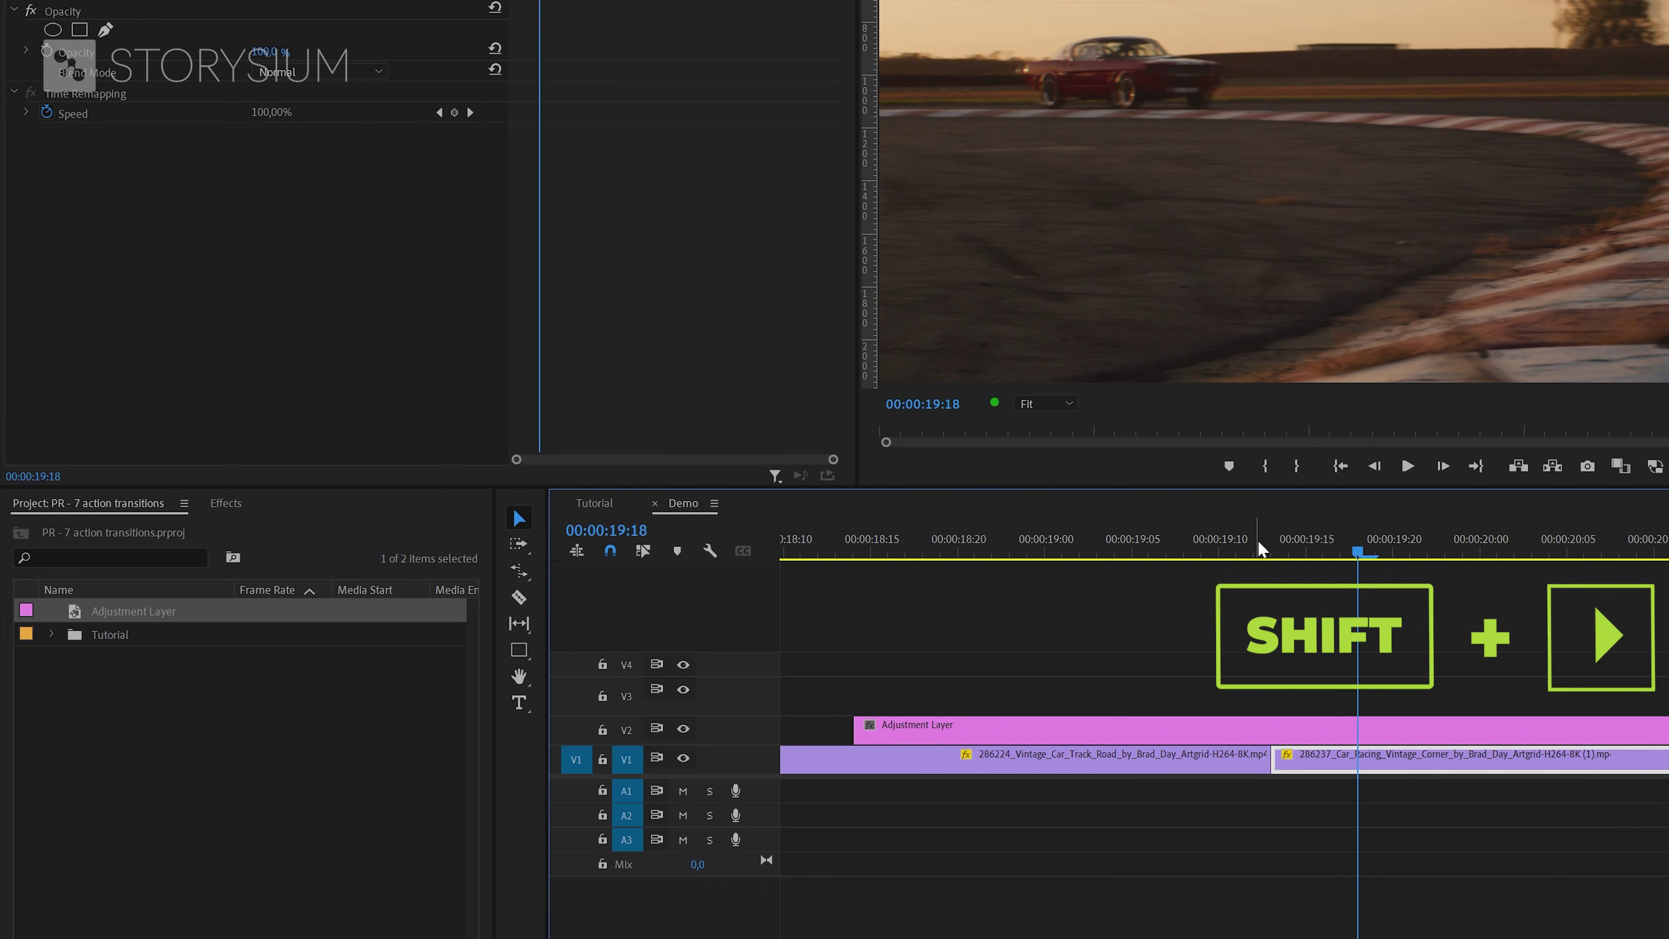
key("c")
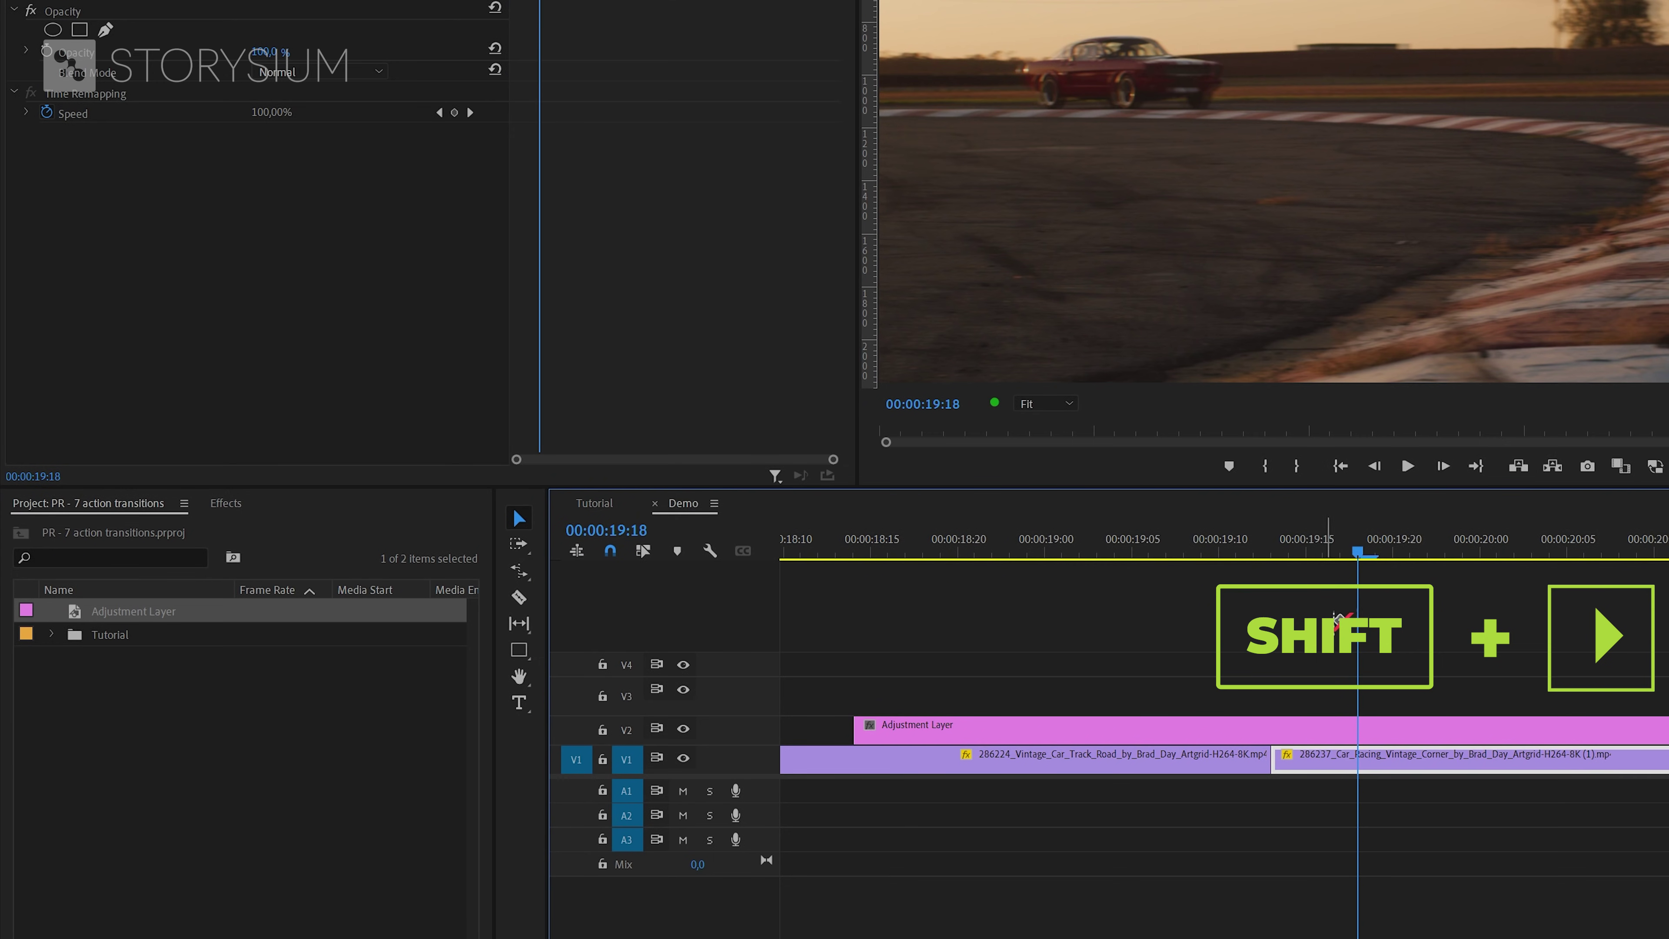
left_click(1372, 723)
key("shift+Left")
key("shift+Left")
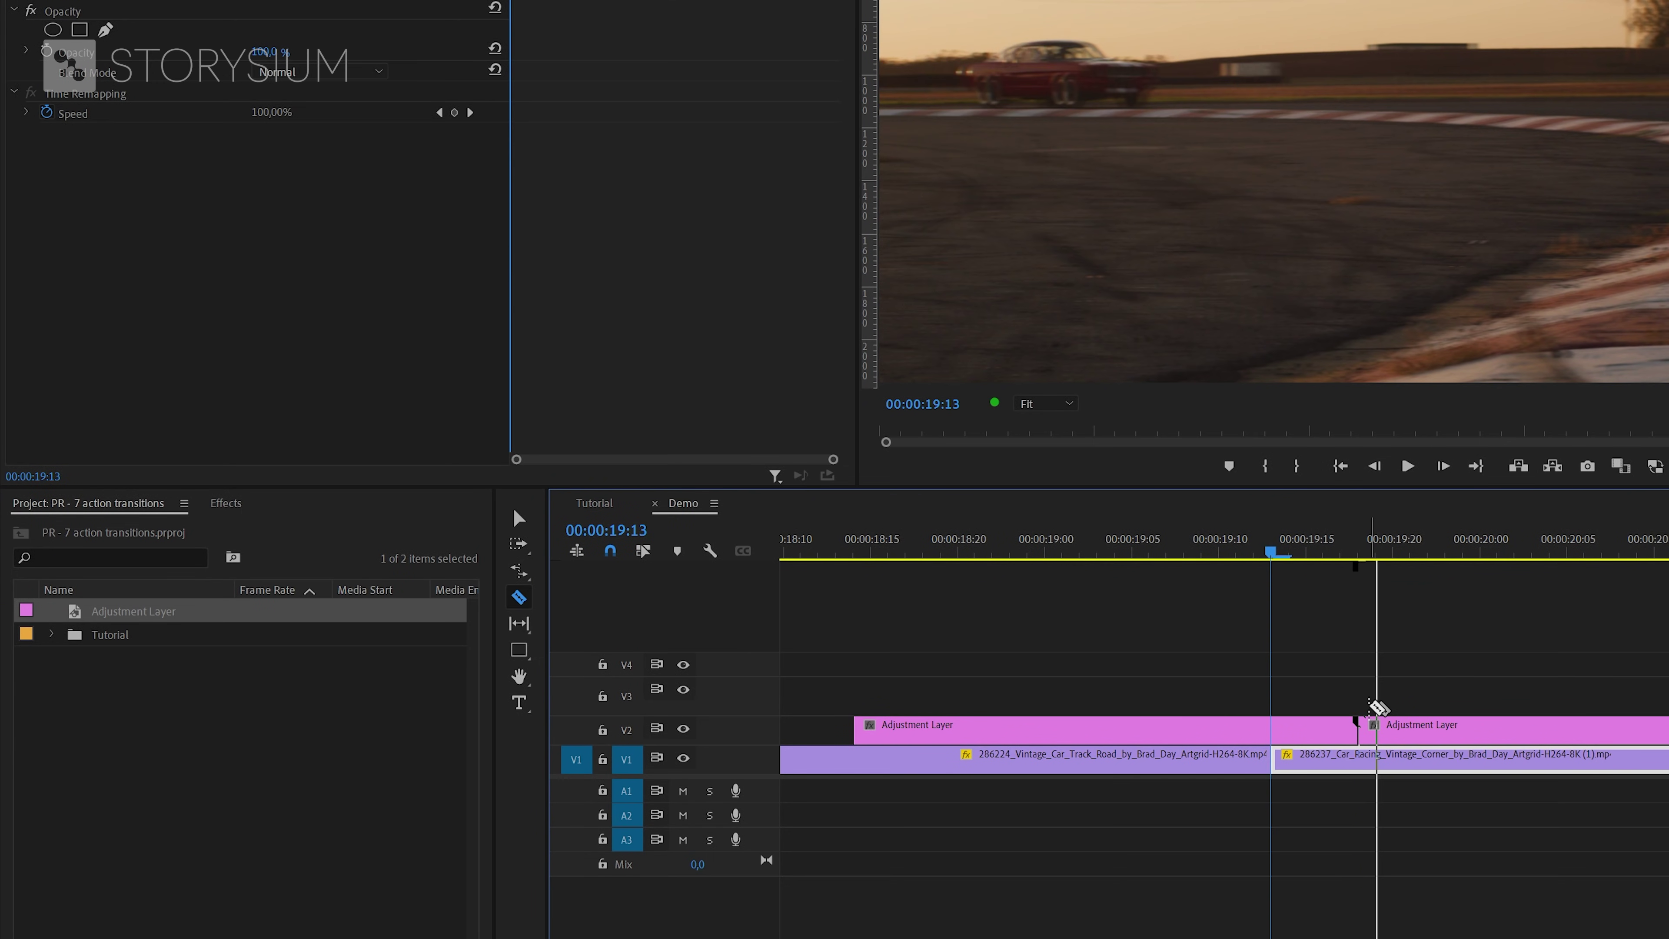
left_click(1191, 731)
Step: Delete the outer adjustment layer pieces, keeping only the middle piece over the clip boundary
key("v")
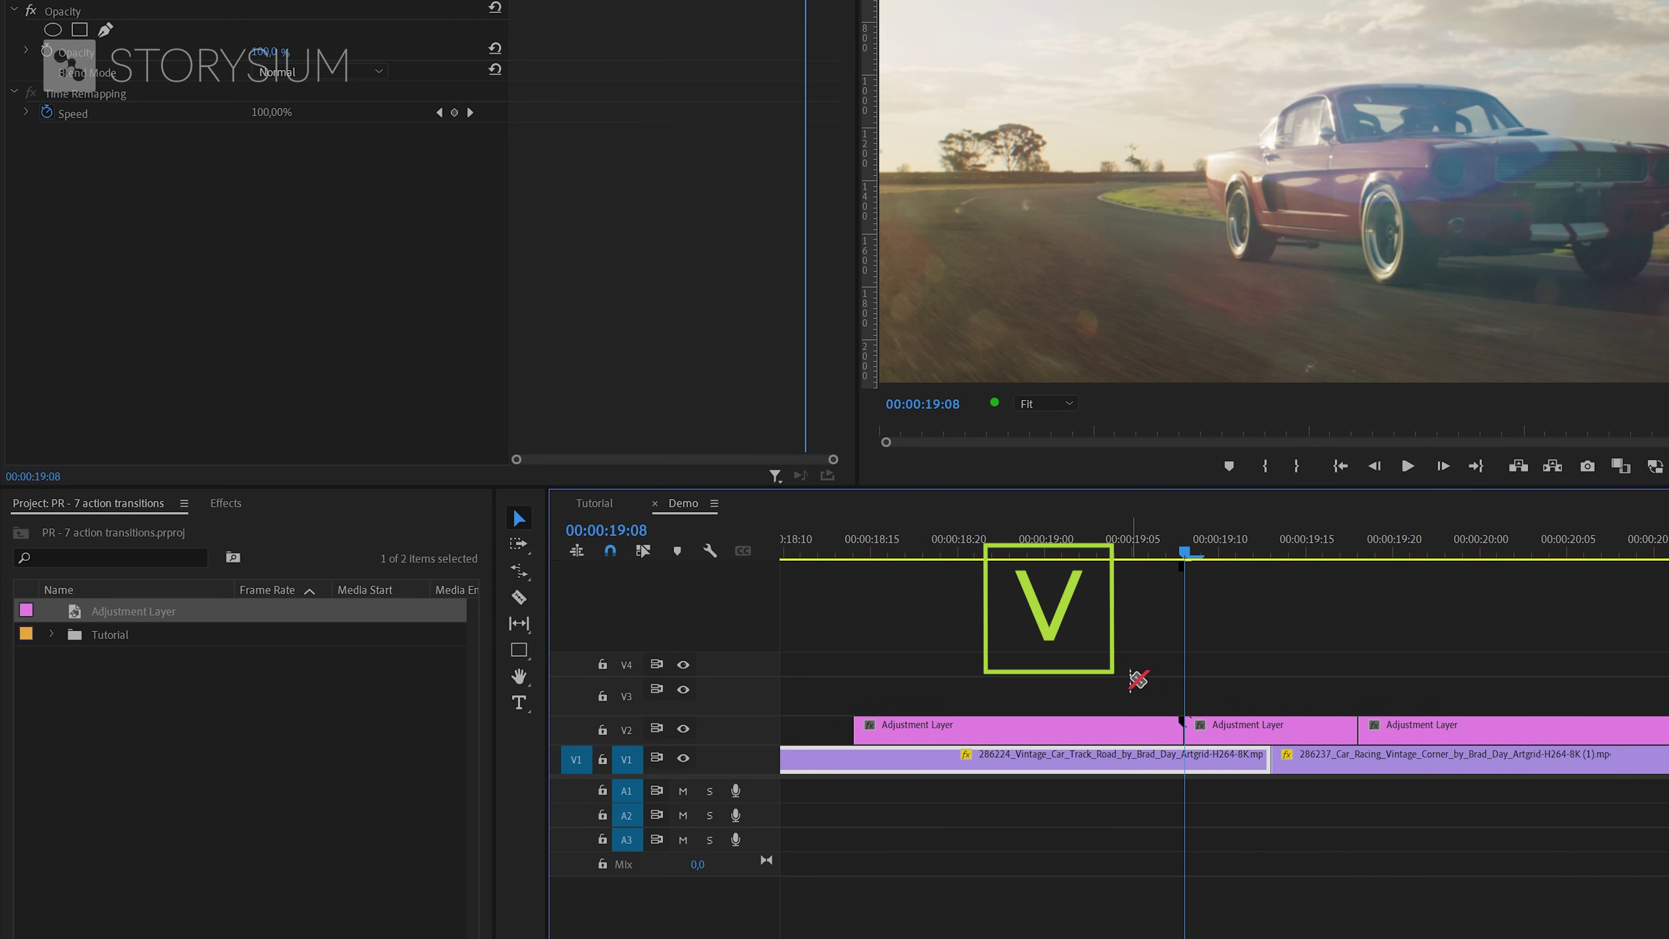
left_click(1144, 731)
key("Delete")
left_click(1396, 725)
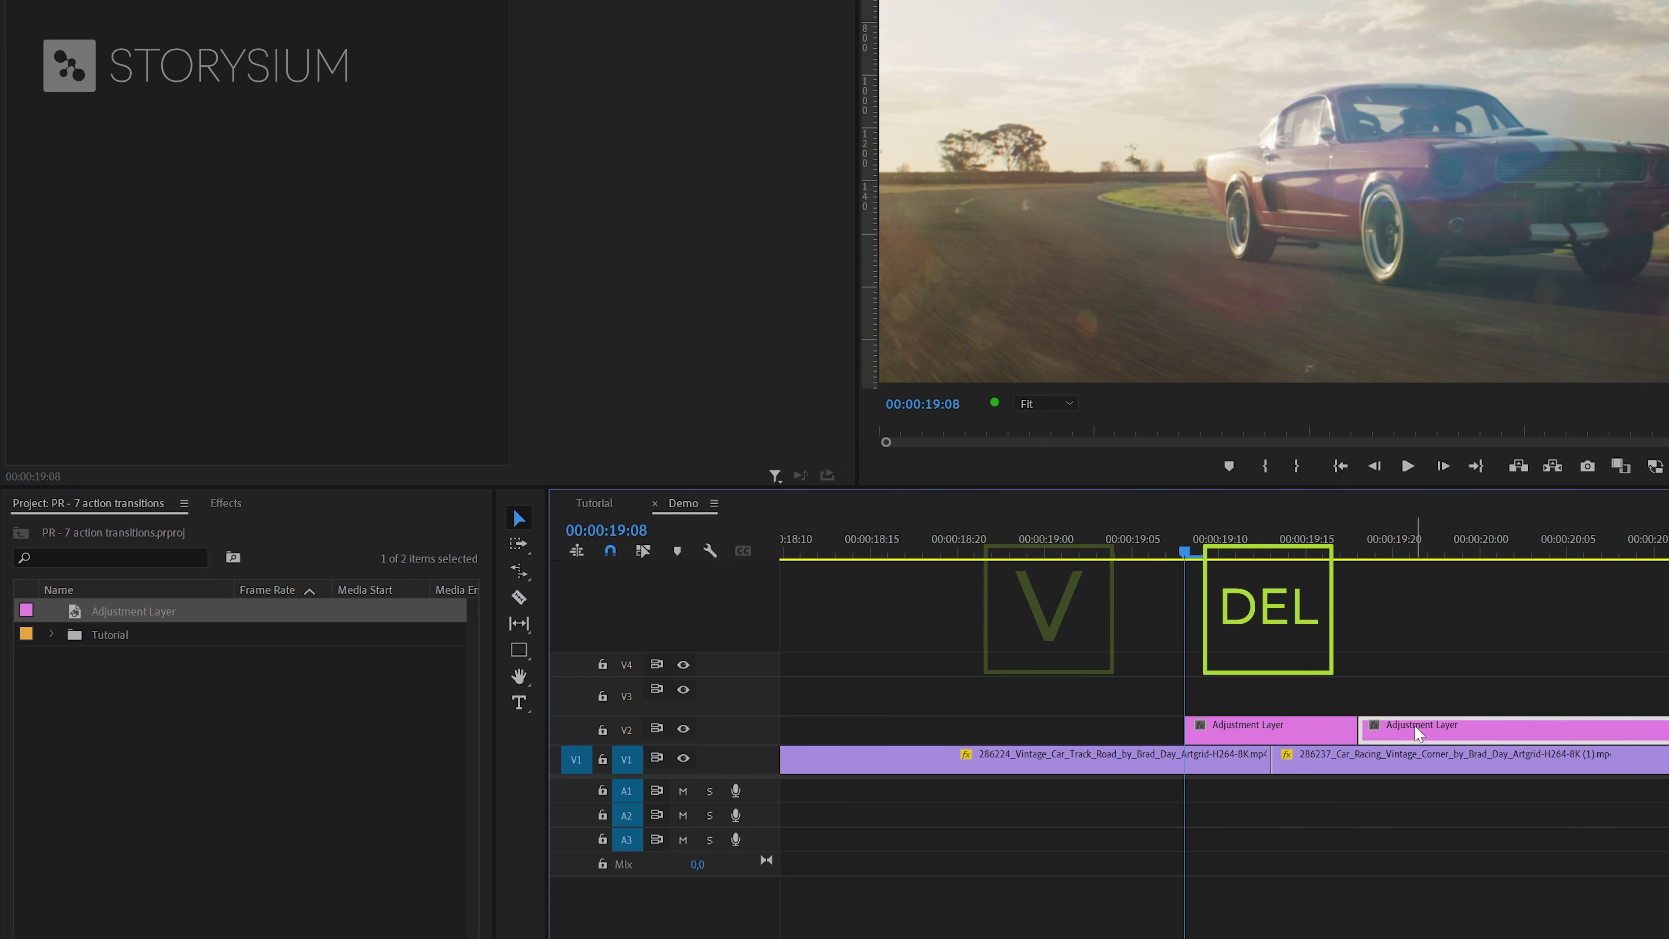
key("Delete")
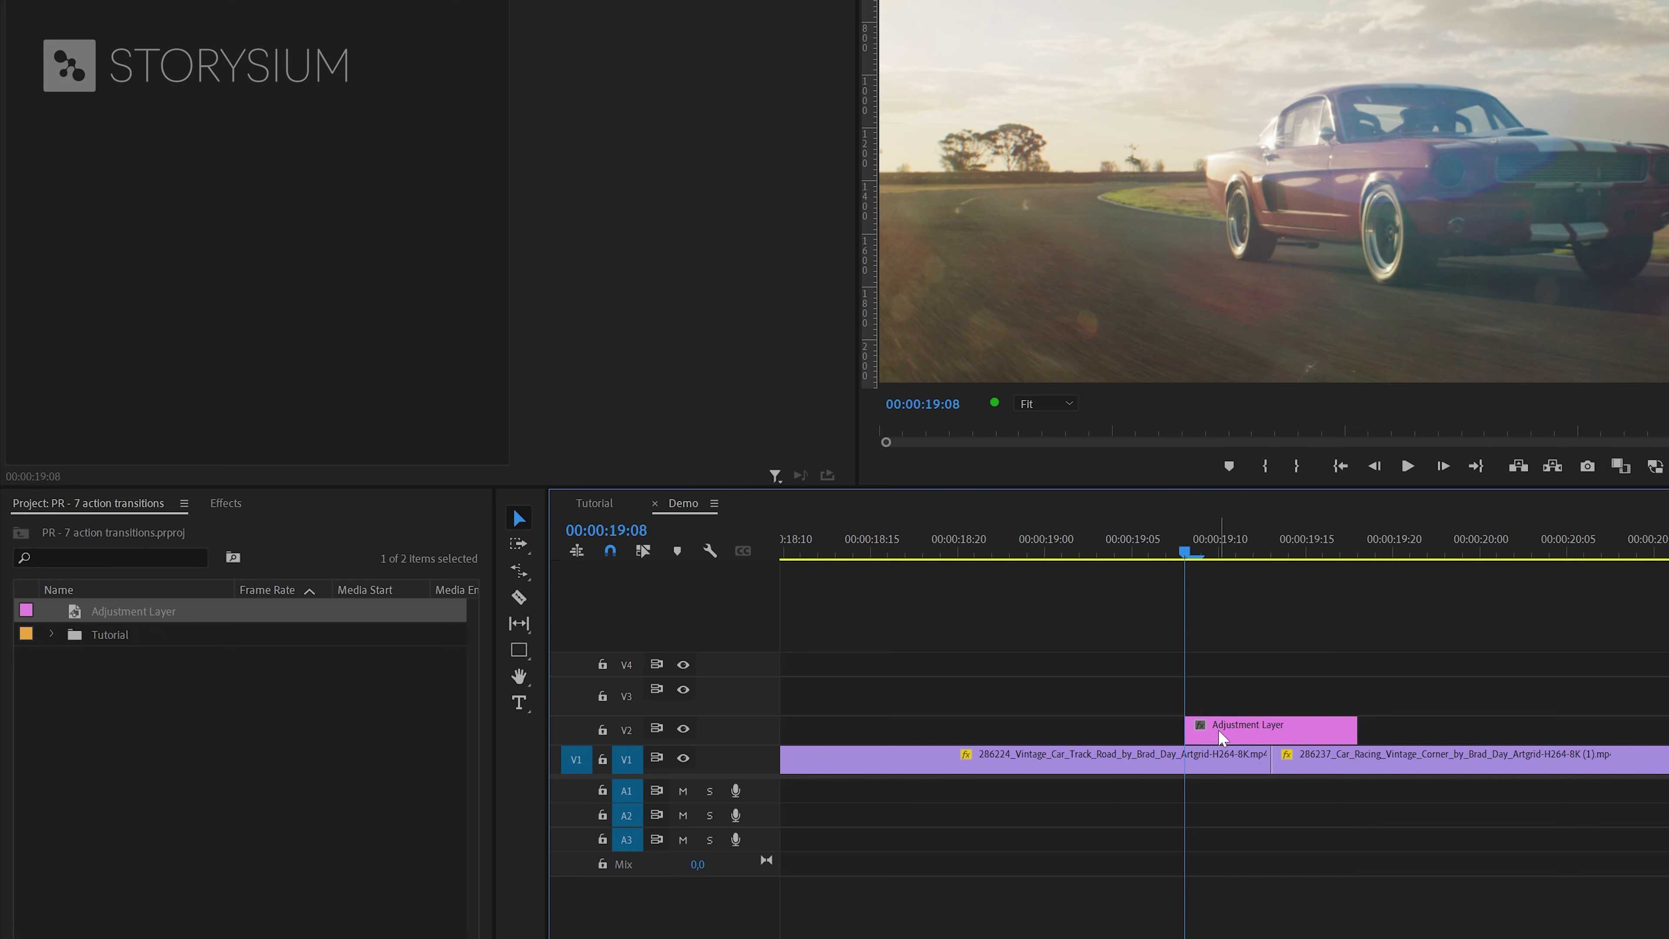
Step: Find the VR Rotate Sphere effect and apply it to the short adjustment layer
left_click(226, 503)
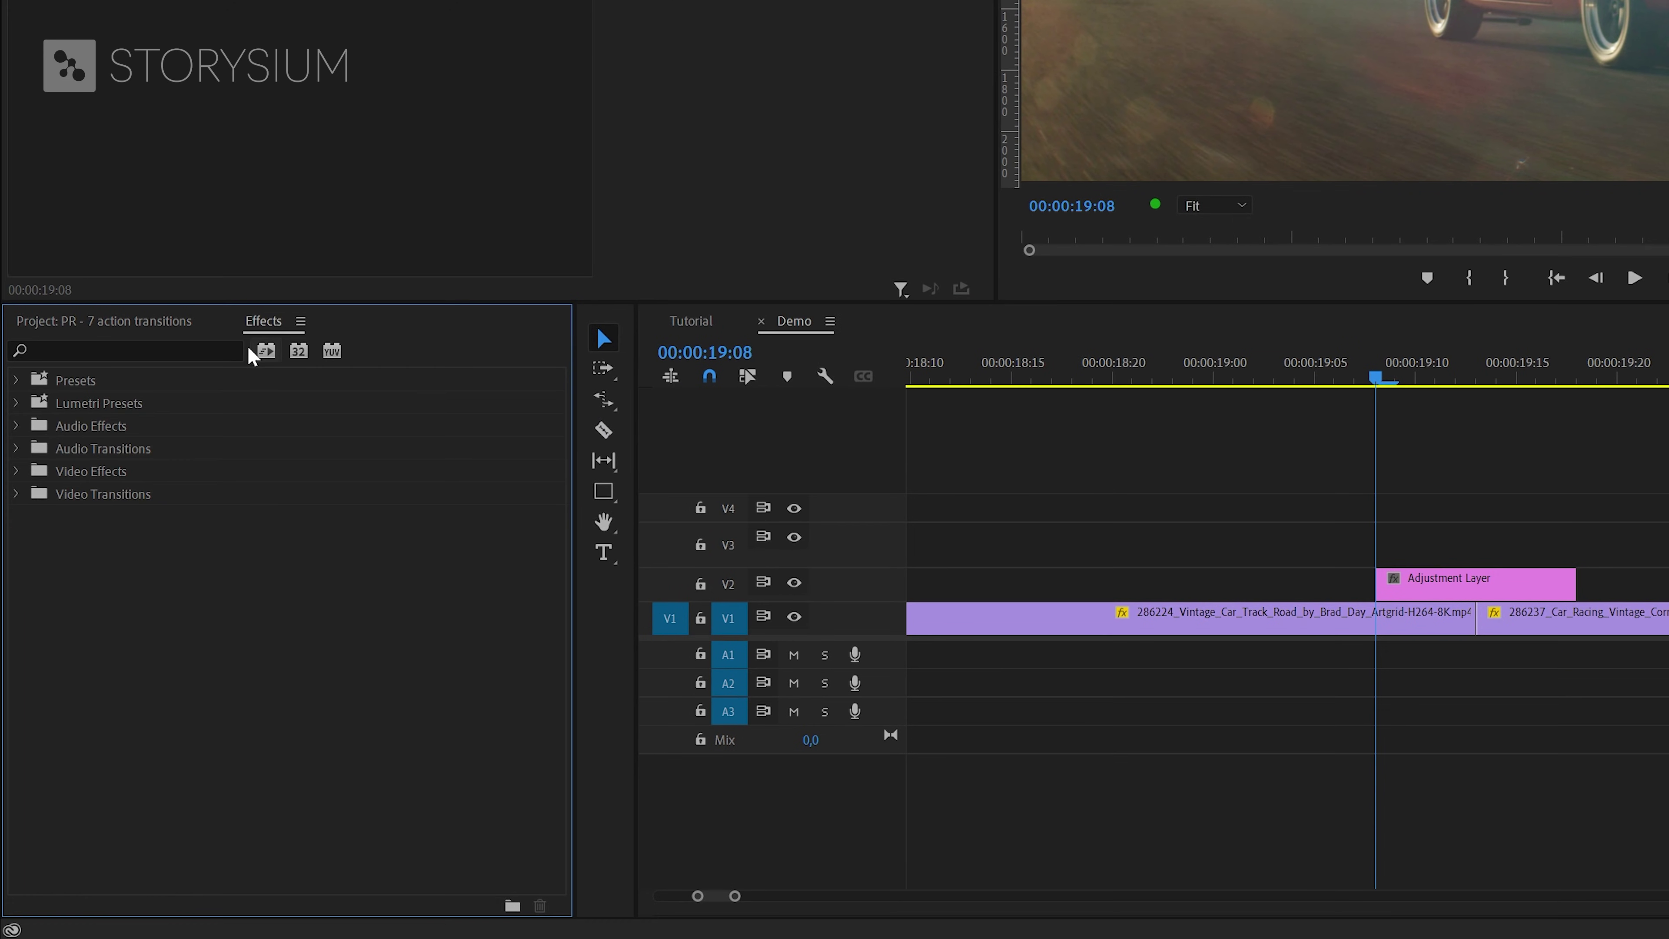
left_click(240, 350)
type("sphere")
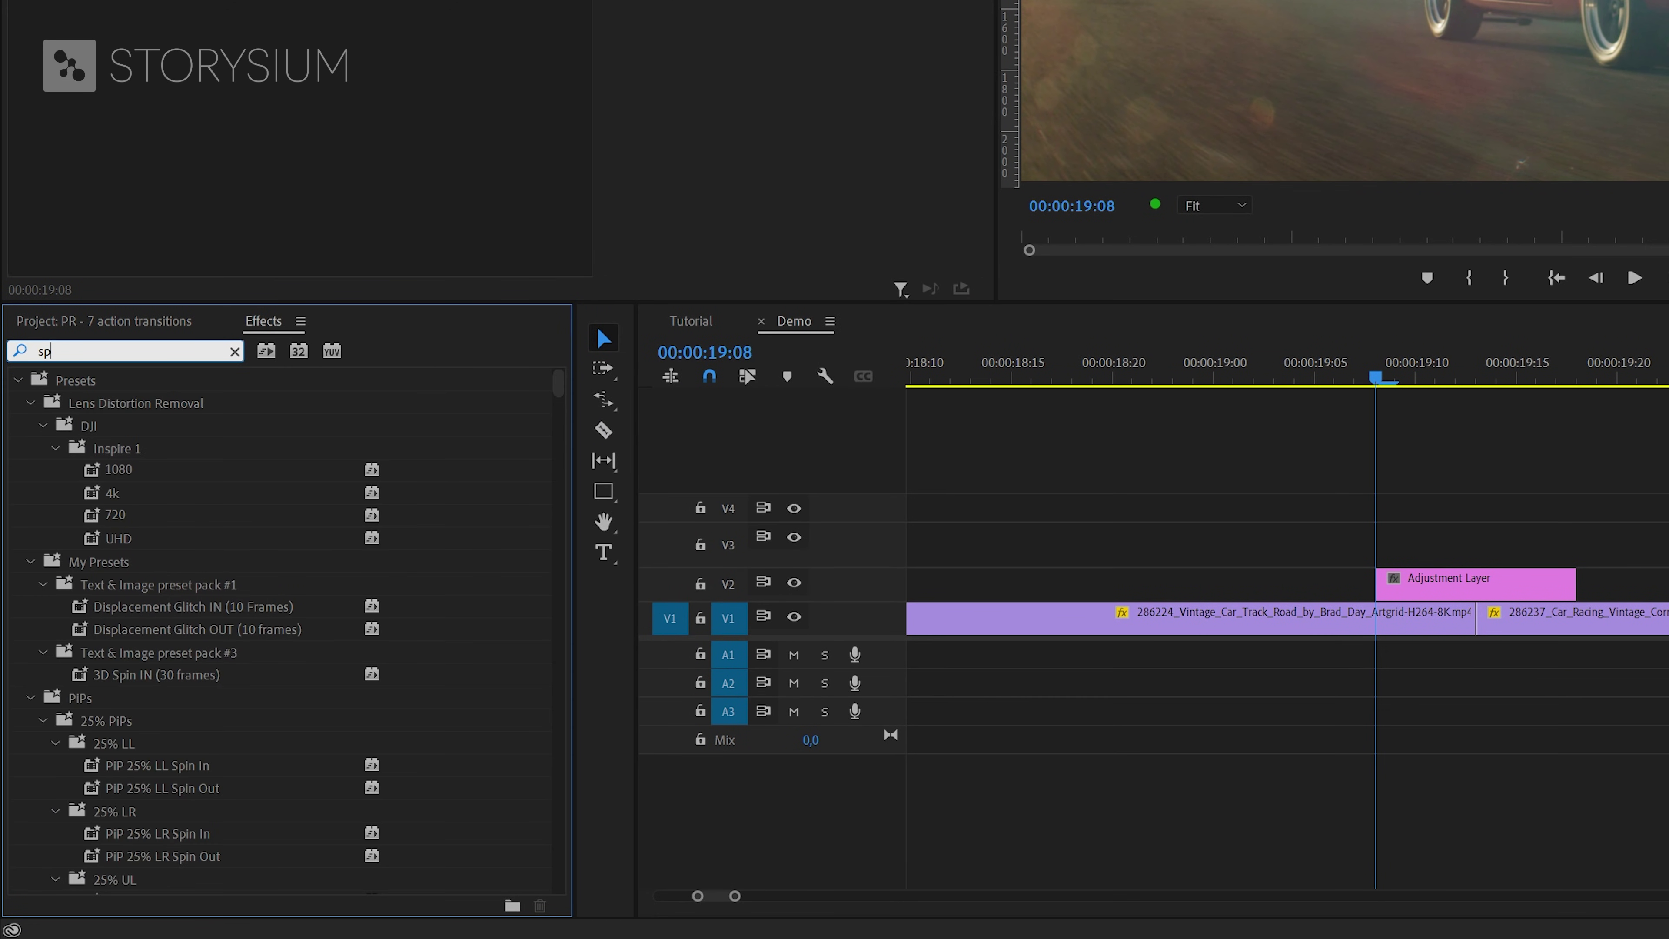
left_click(109, 606)
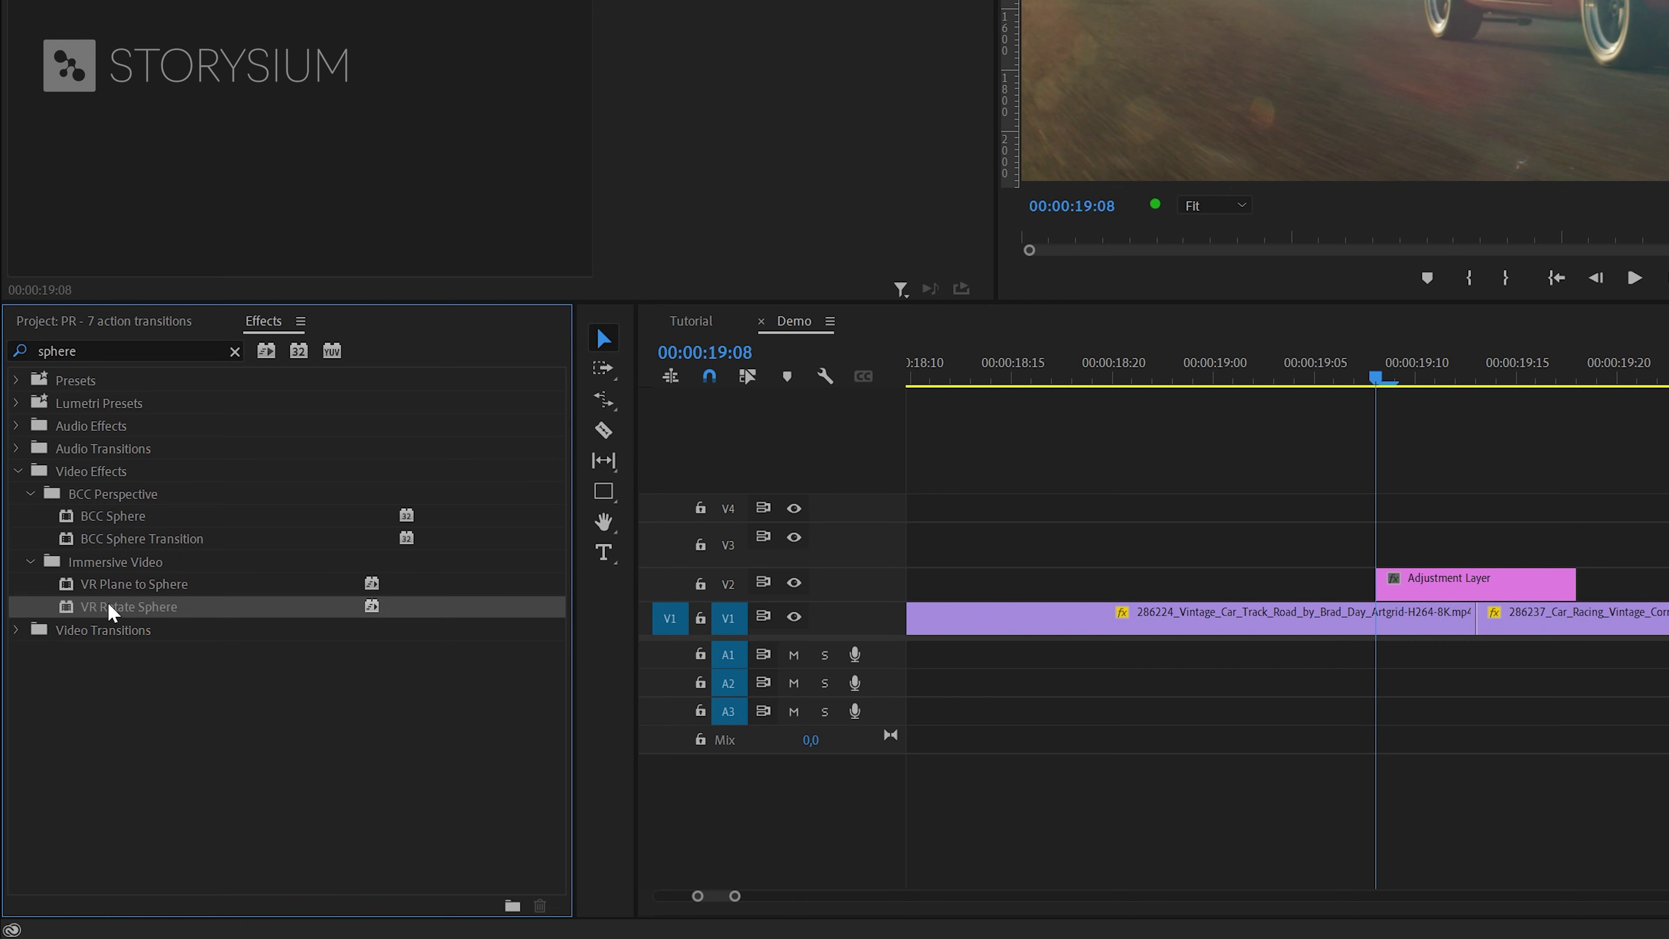
left_click_drag(129, 614, 1457, 588)
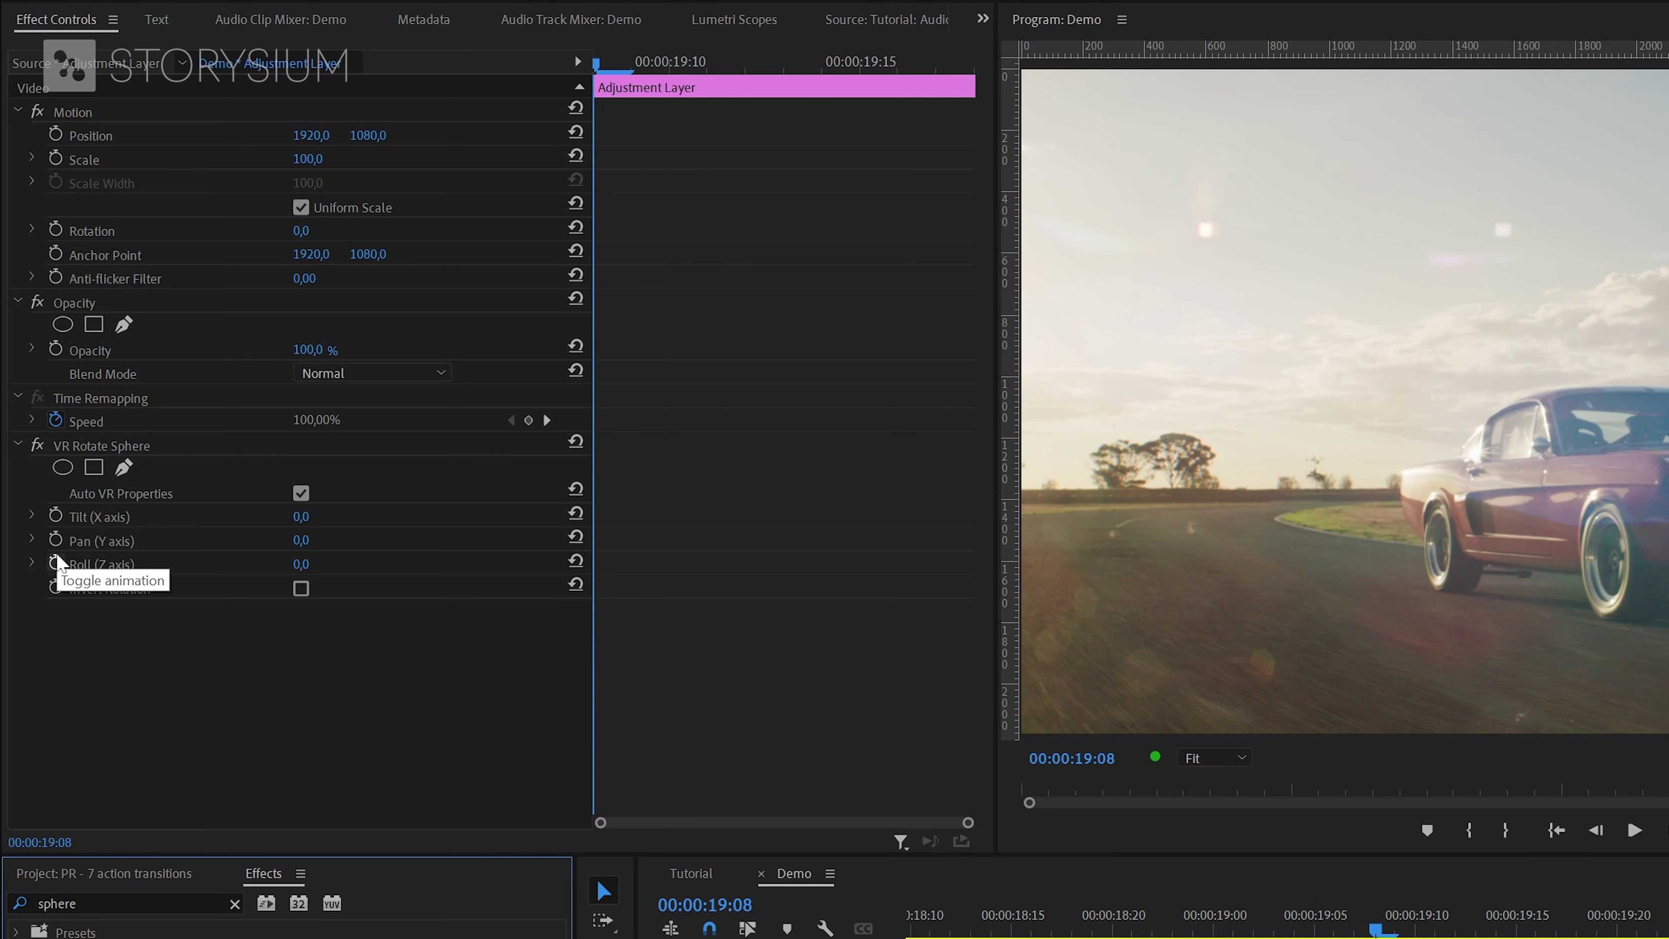
Step: Animate VR Rotate Sphere's Roll (Z axis) from 0 at the adjustment layer's start to 360 at its end
left_click(56, 560)
left_click(795, 69)
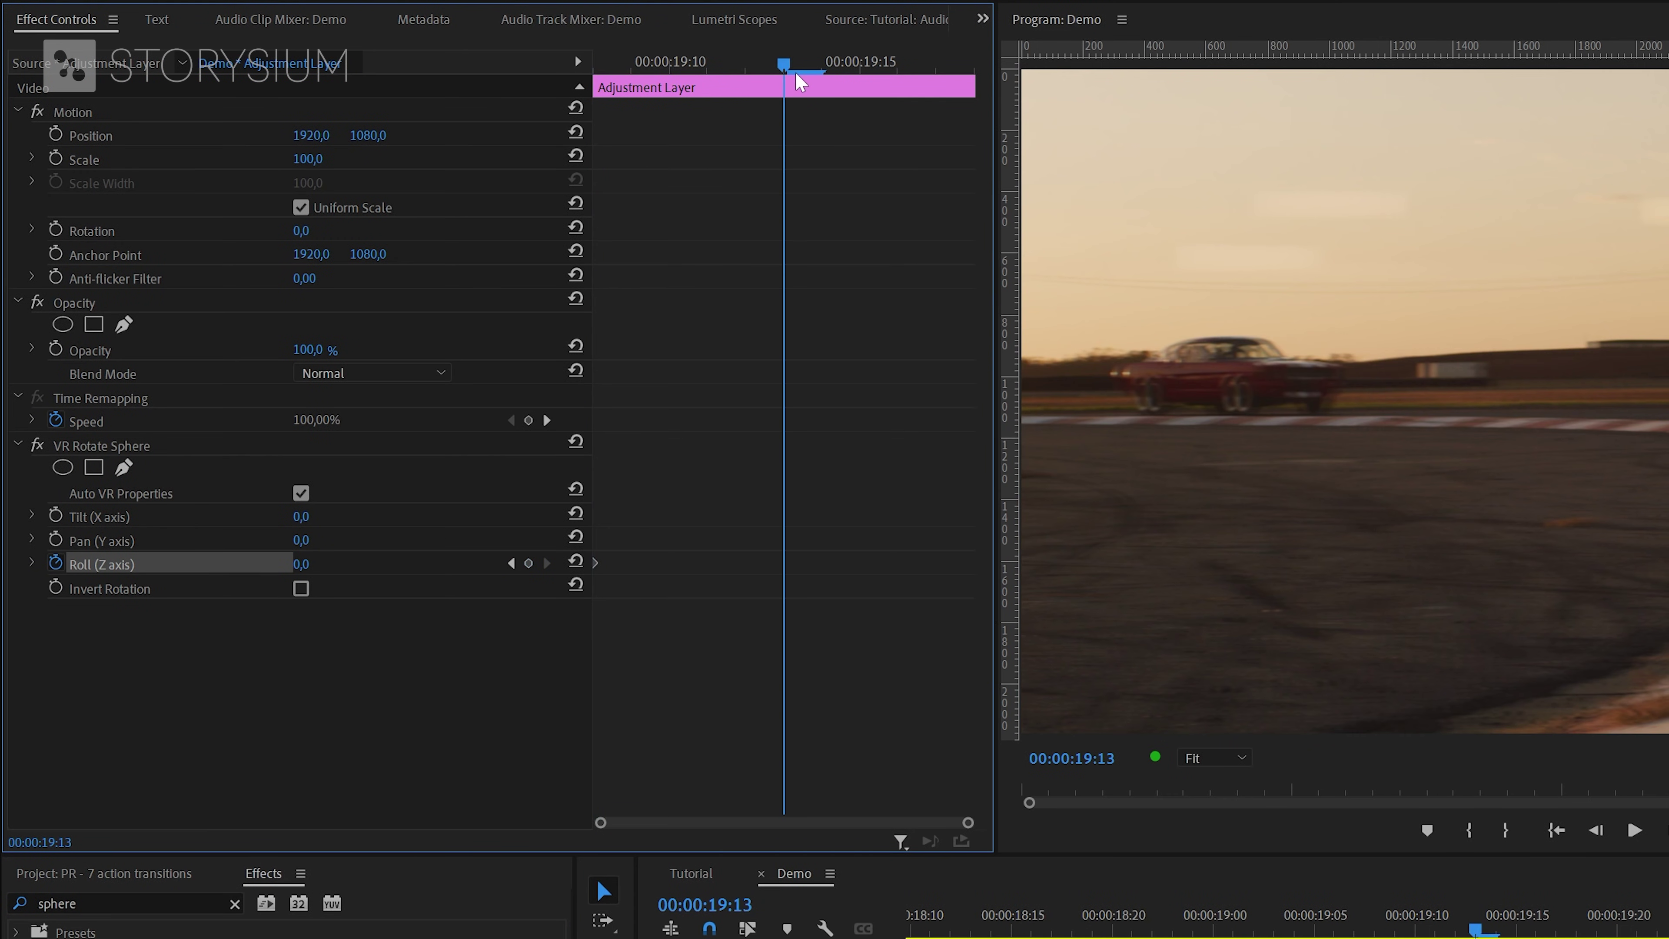
left_click(303, 563)
type("360")
key("Return")
left_click_drag(781, 564, 986, 579)
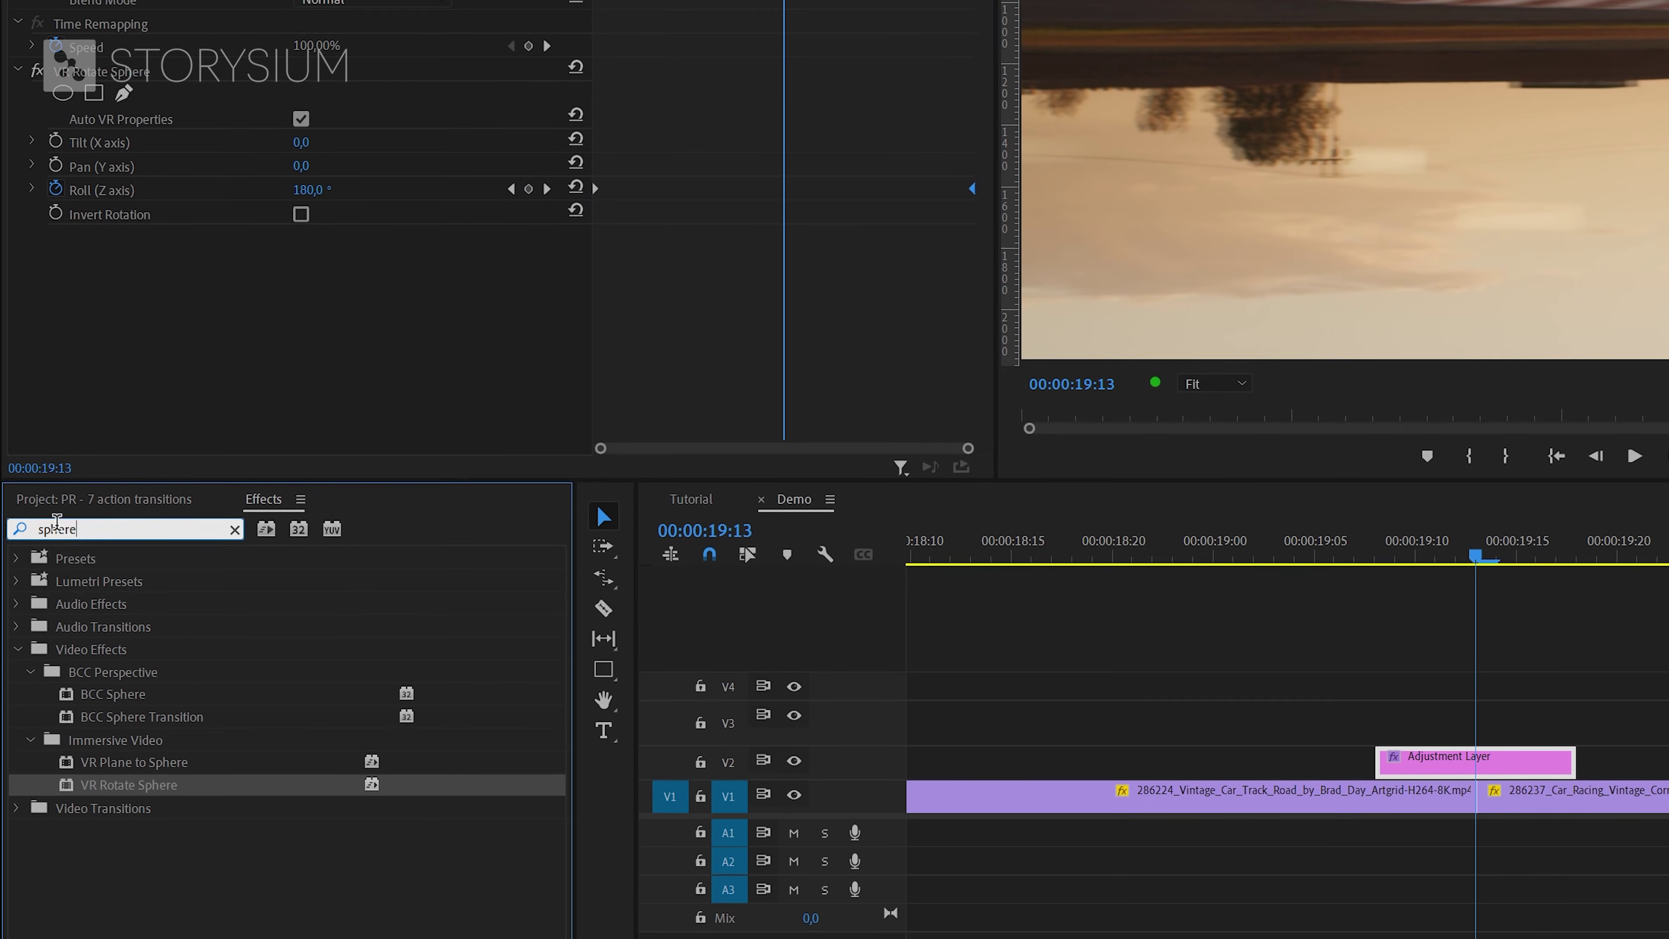
Step: Find the VR Digital Glitch effect and add it to the same adjustment layer
key("shift+7")
type("digi")
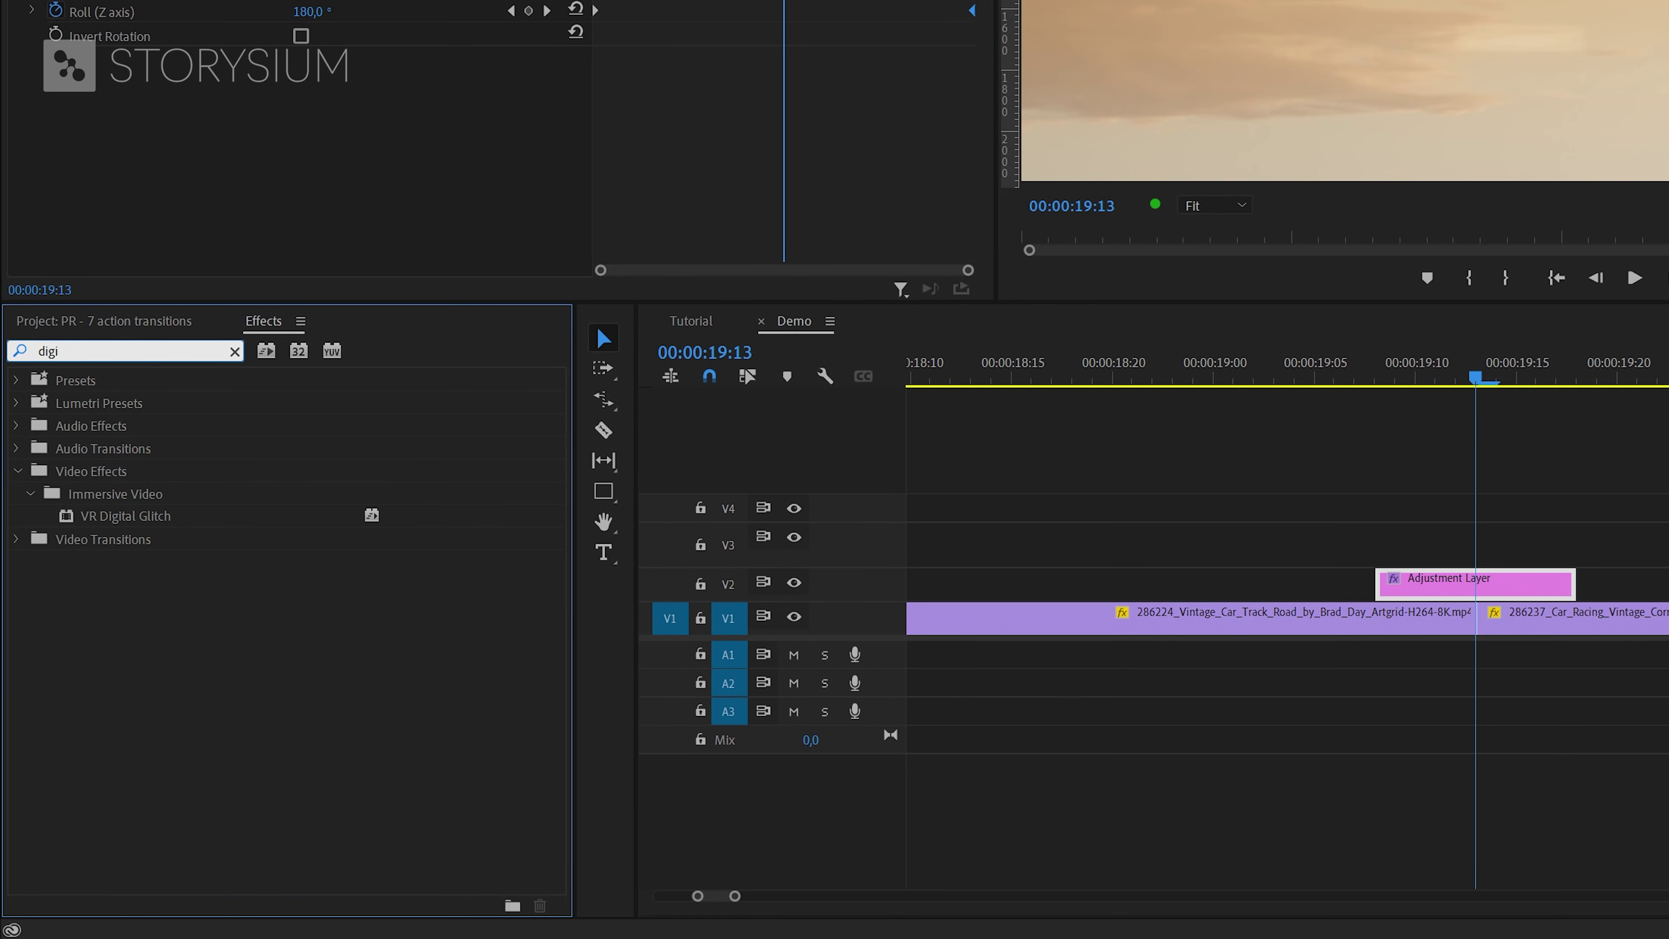
left_click(161, 496)
left_click_drag(152, 515, 1460, 586)
Step: Keyframe VR Digital Glitch's Master Amplitude at 100 on 00:00:19:13 and at 0 on the adjustment layer's start
scroll(834, 340, "down", 2)
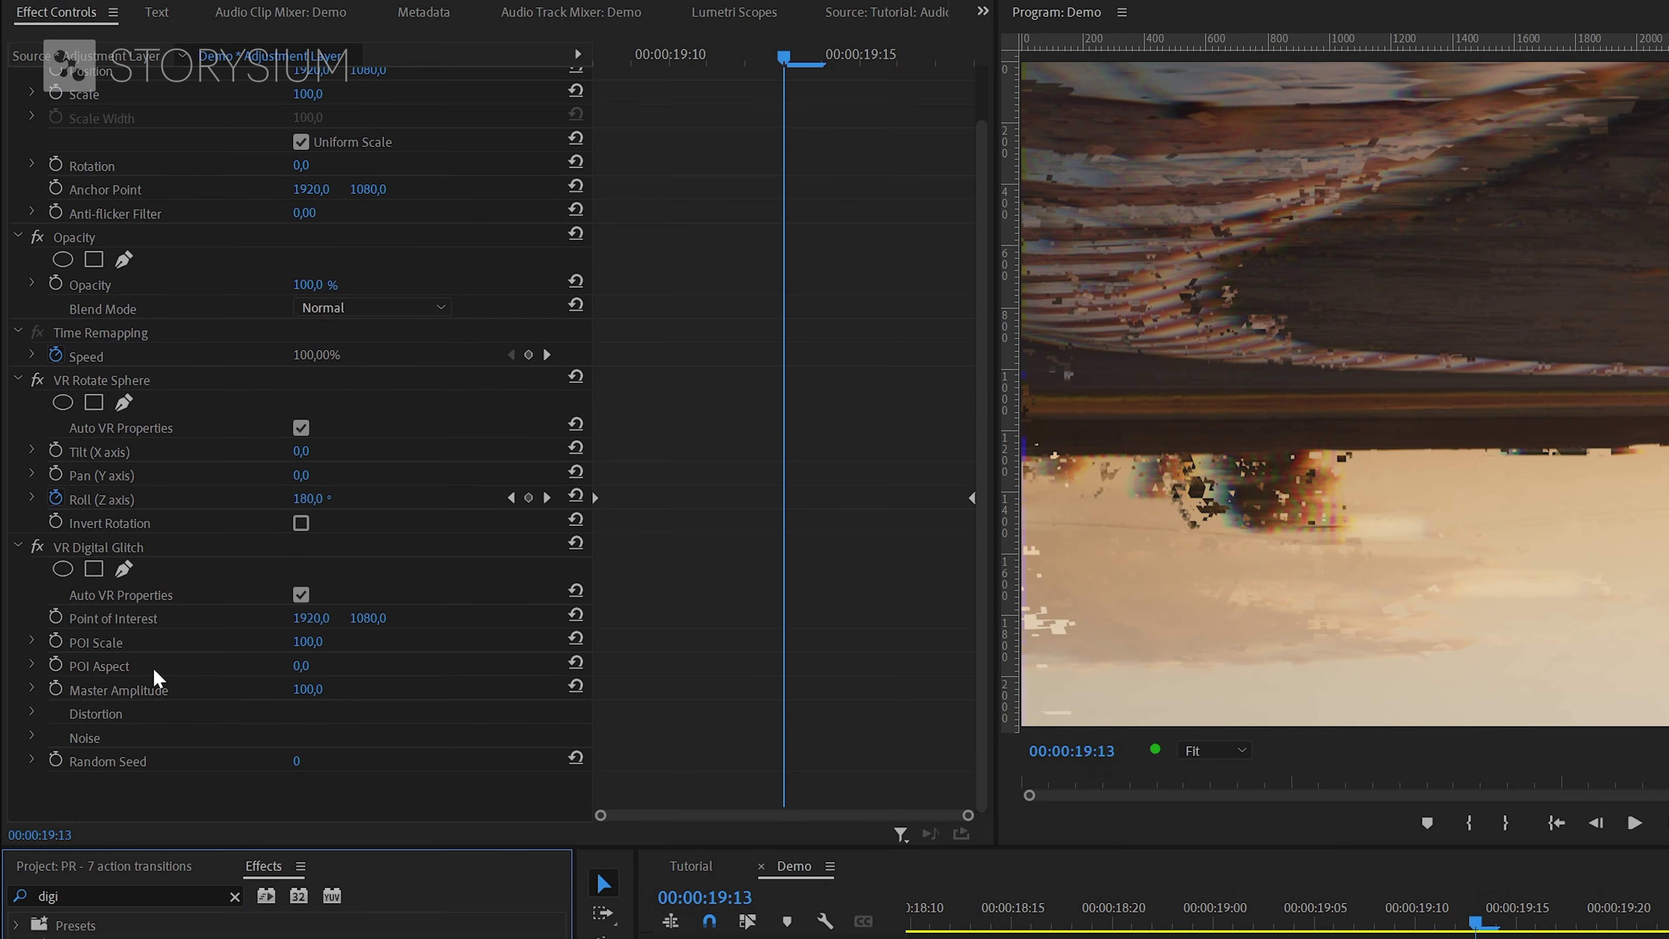
left_click(56, 689)
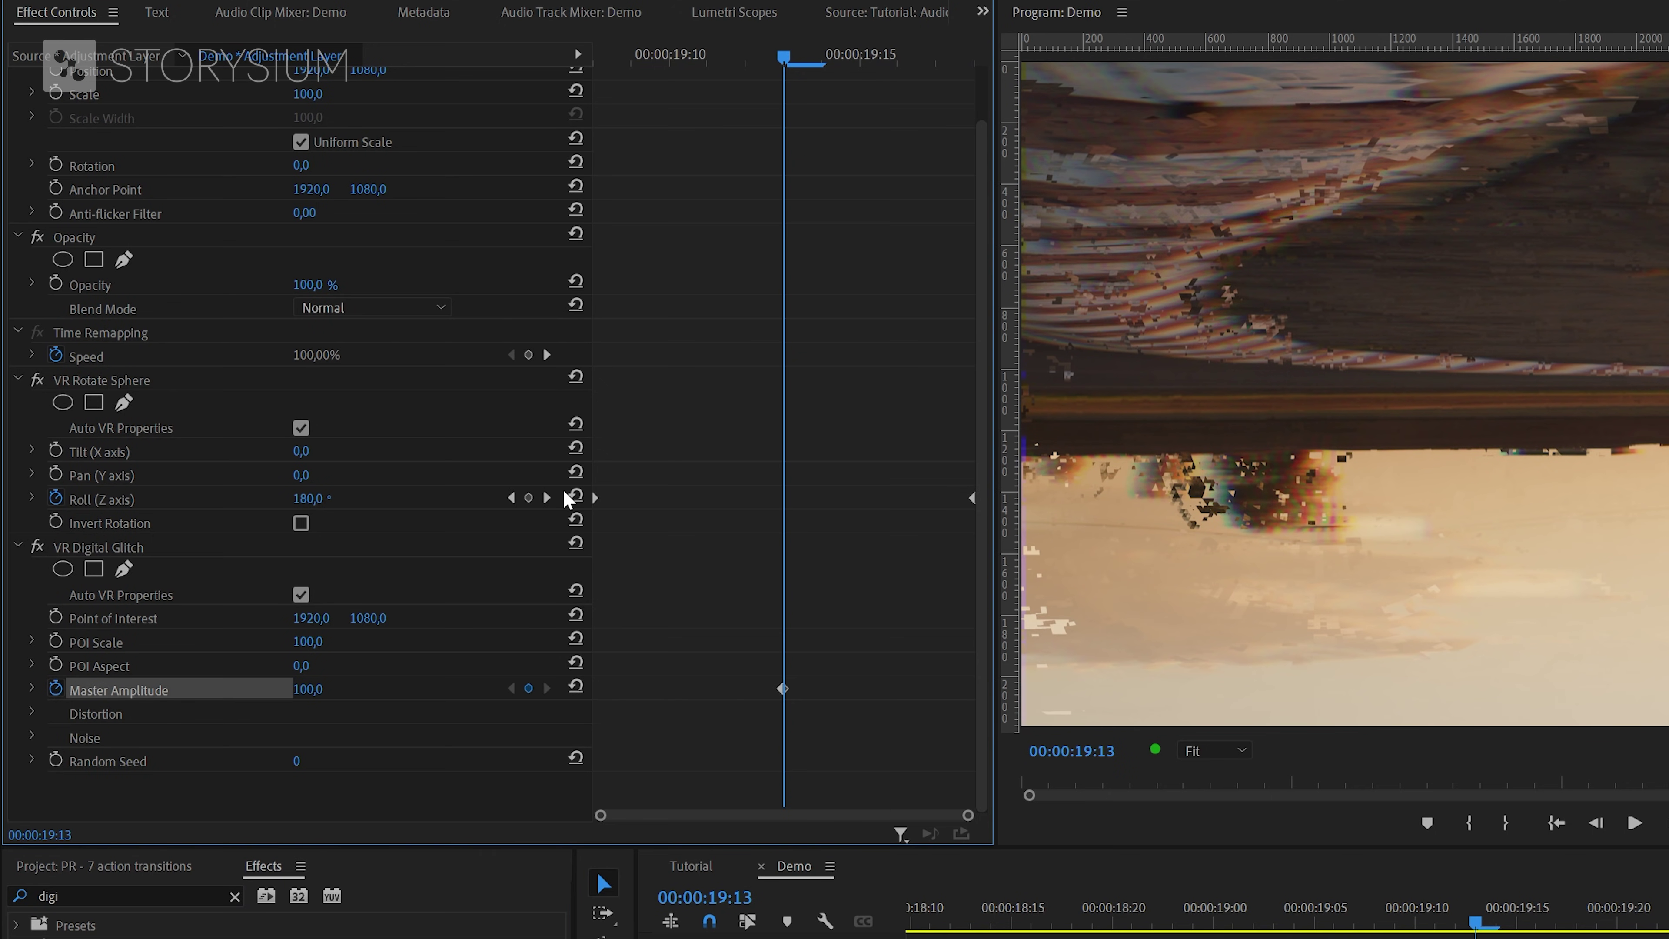
left_click_drag(797, 64, 748, 64)
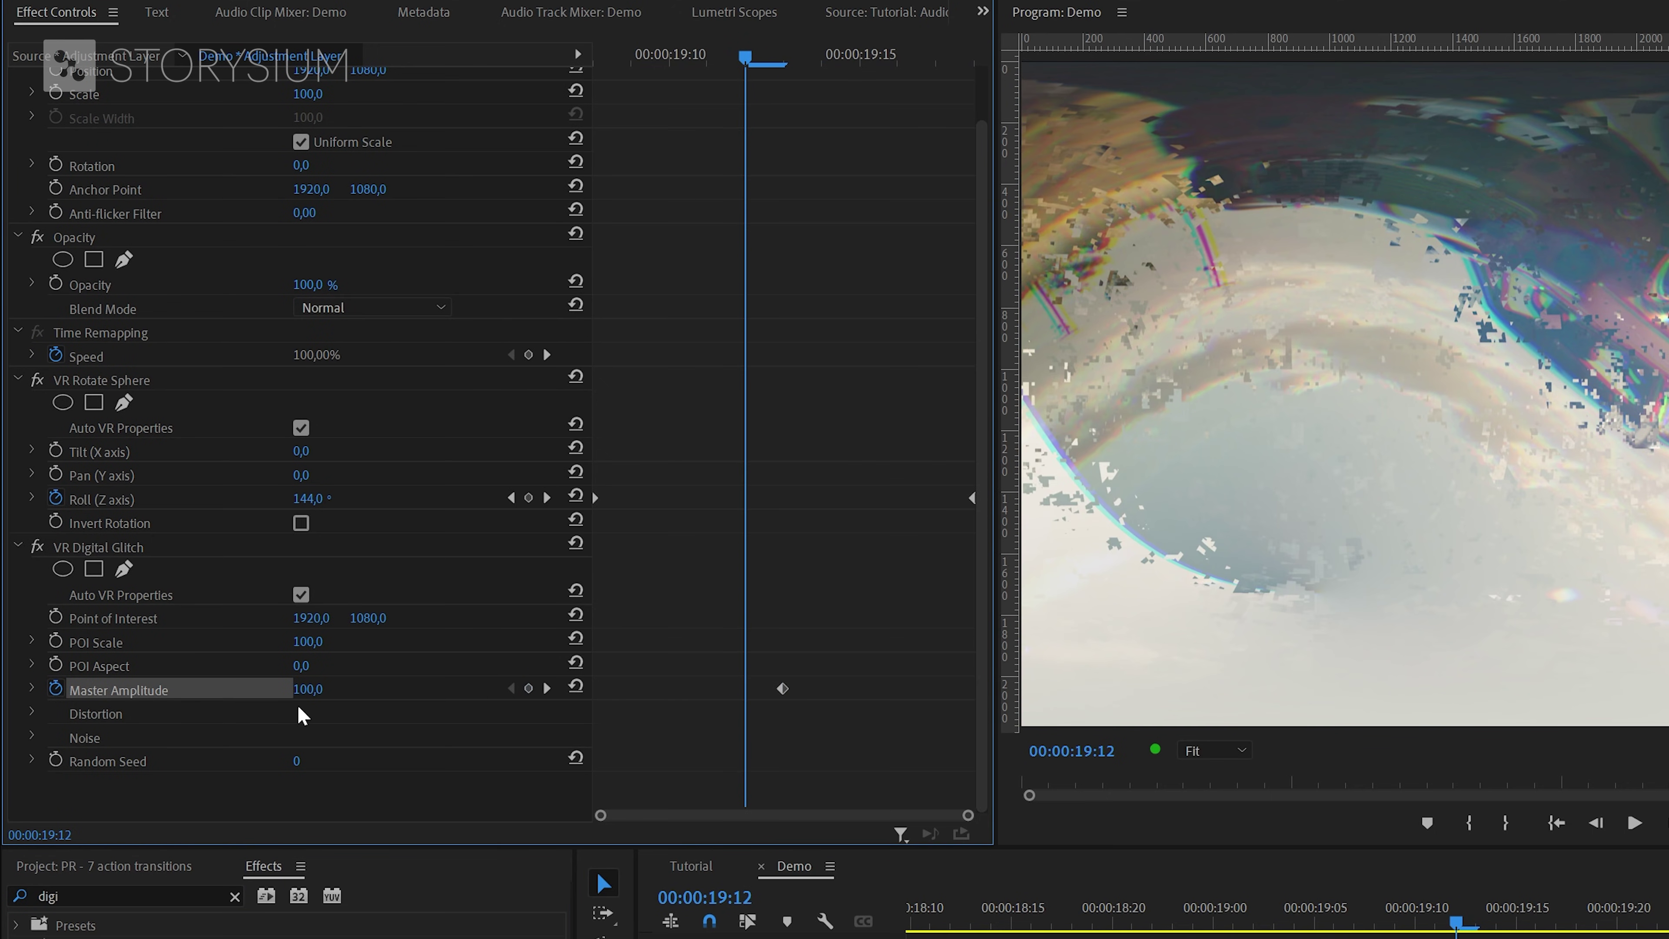
left_click(313, 687)
type("0")
key("Return")
left_click_drag(747, 688, 447, 708)
Step: Add another Master Amplitude keyframe of 0 at the end of the adjustment layer
left_click(317, 688)
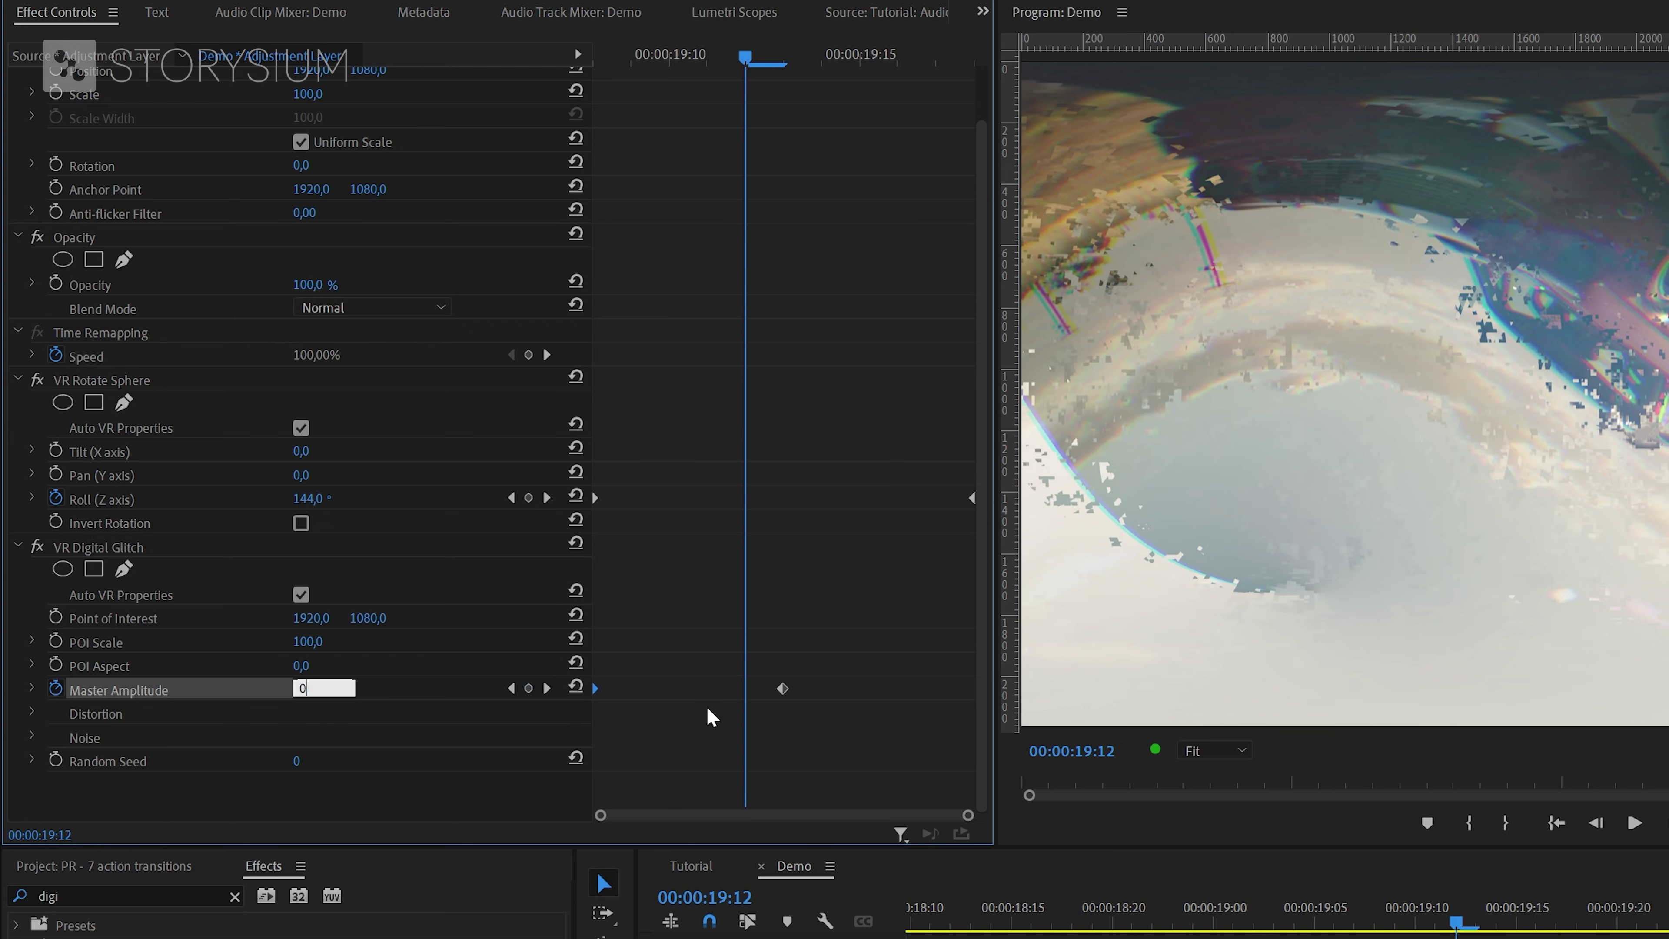
type("0")
key("Return")
left_click_drag(744, 688, 999, 717)
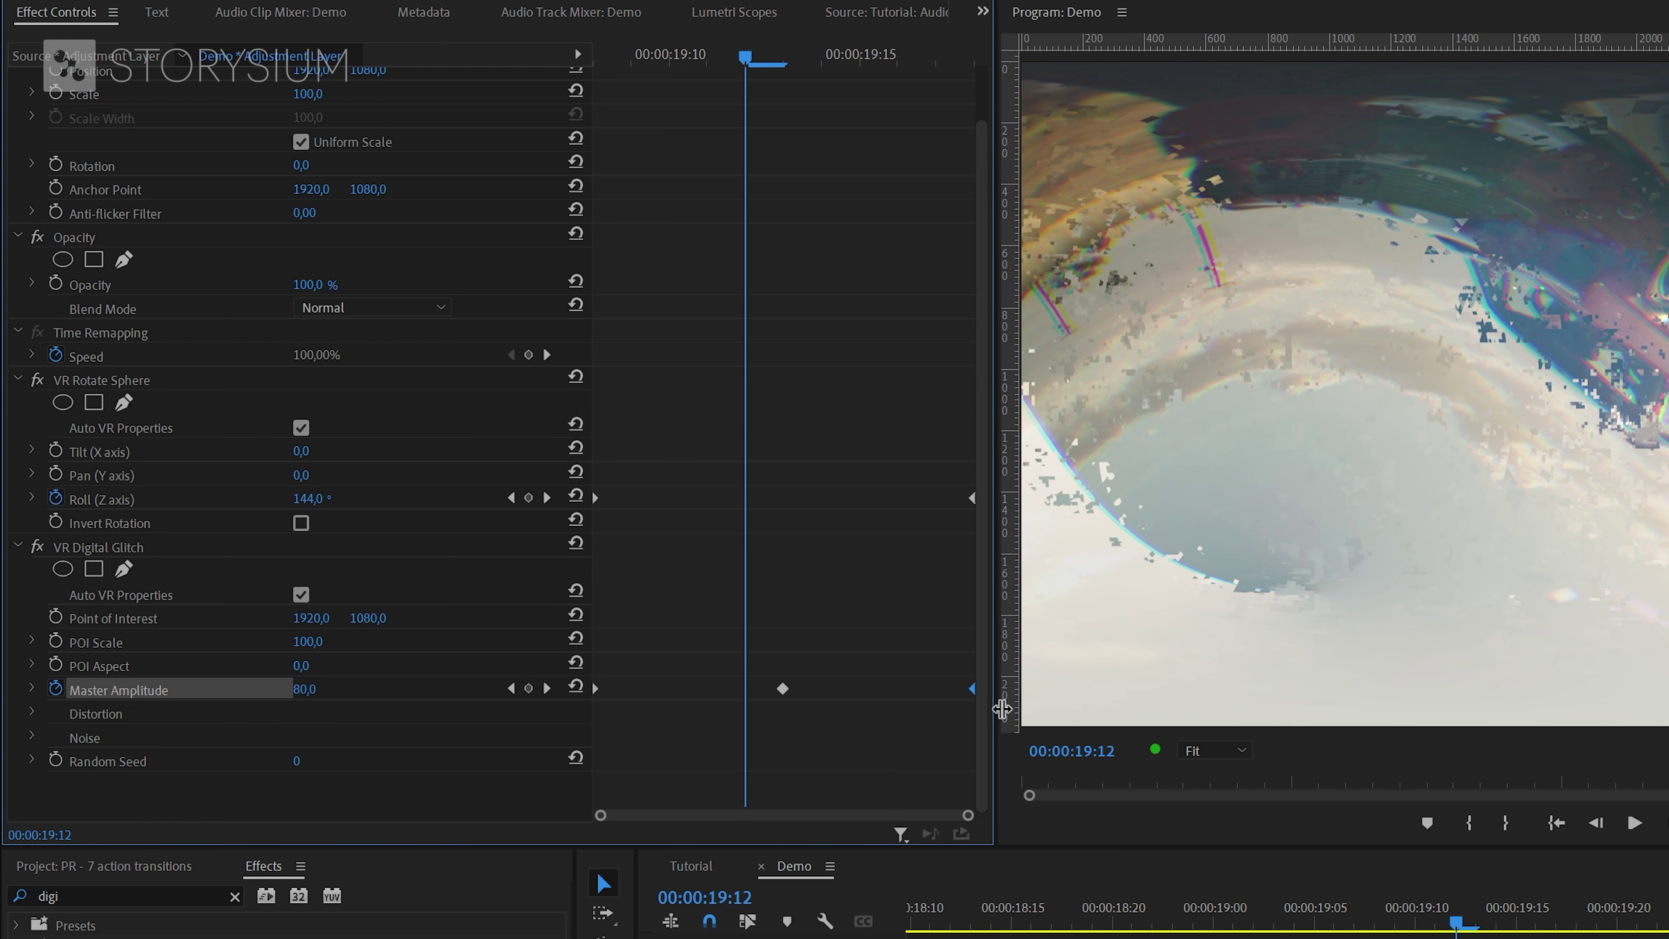
Step: Set the glitch's Distortion Complexity and Distortion Rate to 100
left_click(30, 713)
scroll(269, 713, "down", 2)
scroll(268, 707, "down", 3)
left_click_drag(304, 672, 337, 697)
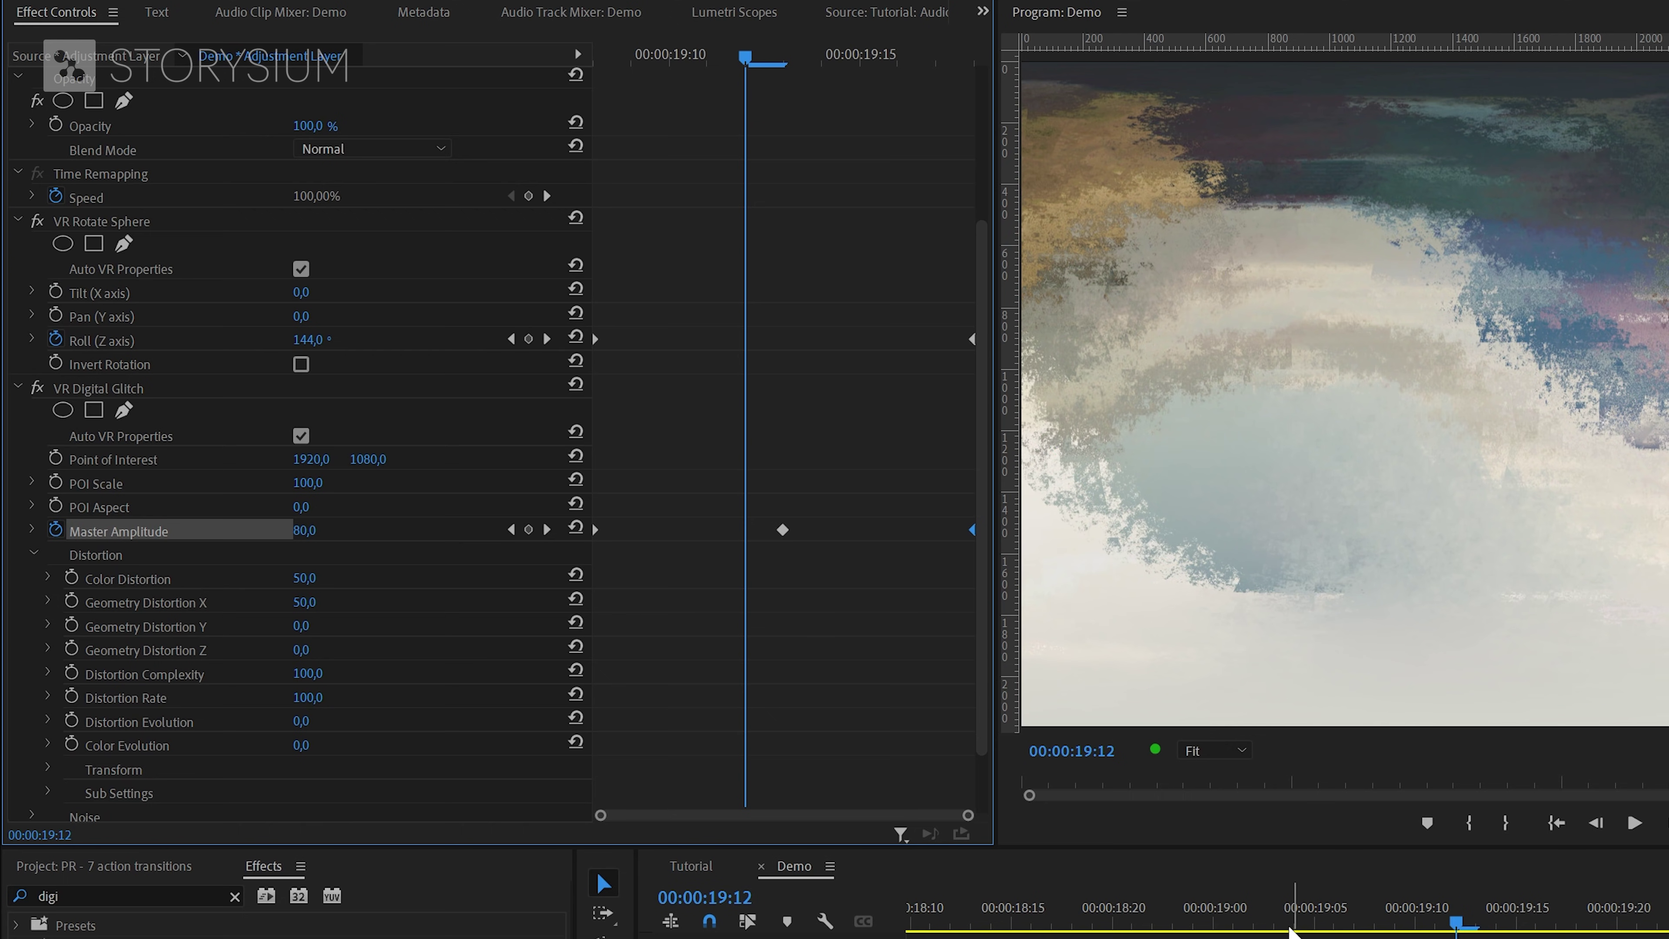
Step: Apply Ease In to the ending Roll and Master Amplitude keyframes and Ease Out to their starting keyframes
right_click(974, 530)
left_click(1027, 821)
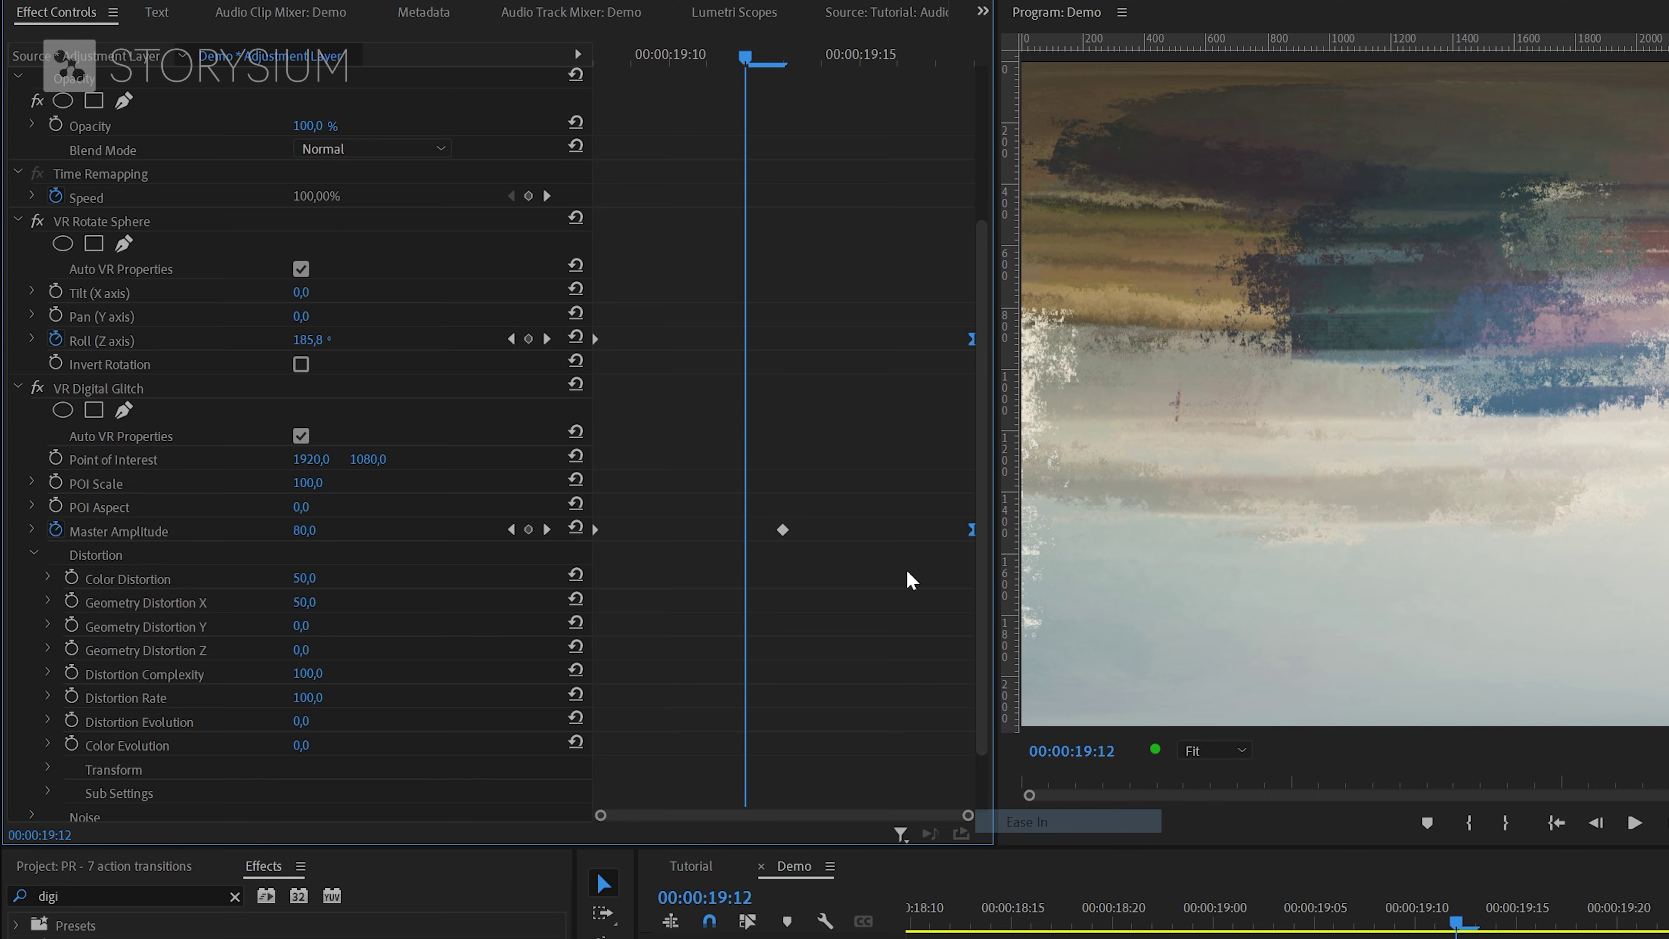
left_click_drag(621, 327, 579, 555)
right_click(598, 531)
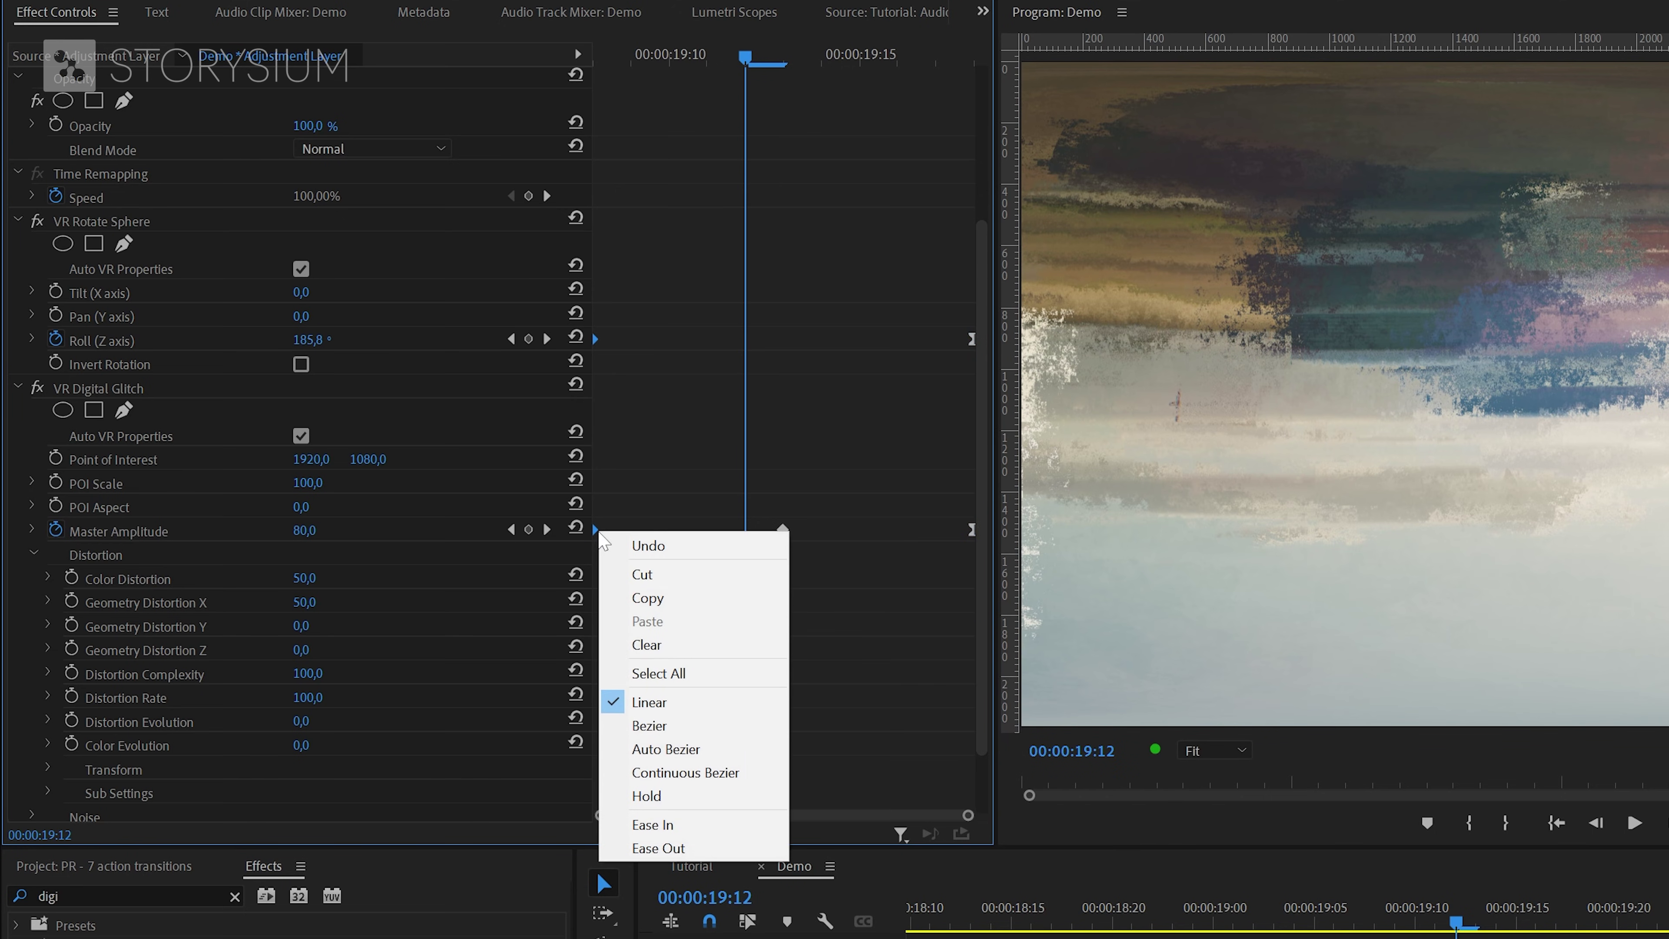
left_click(776, 849)
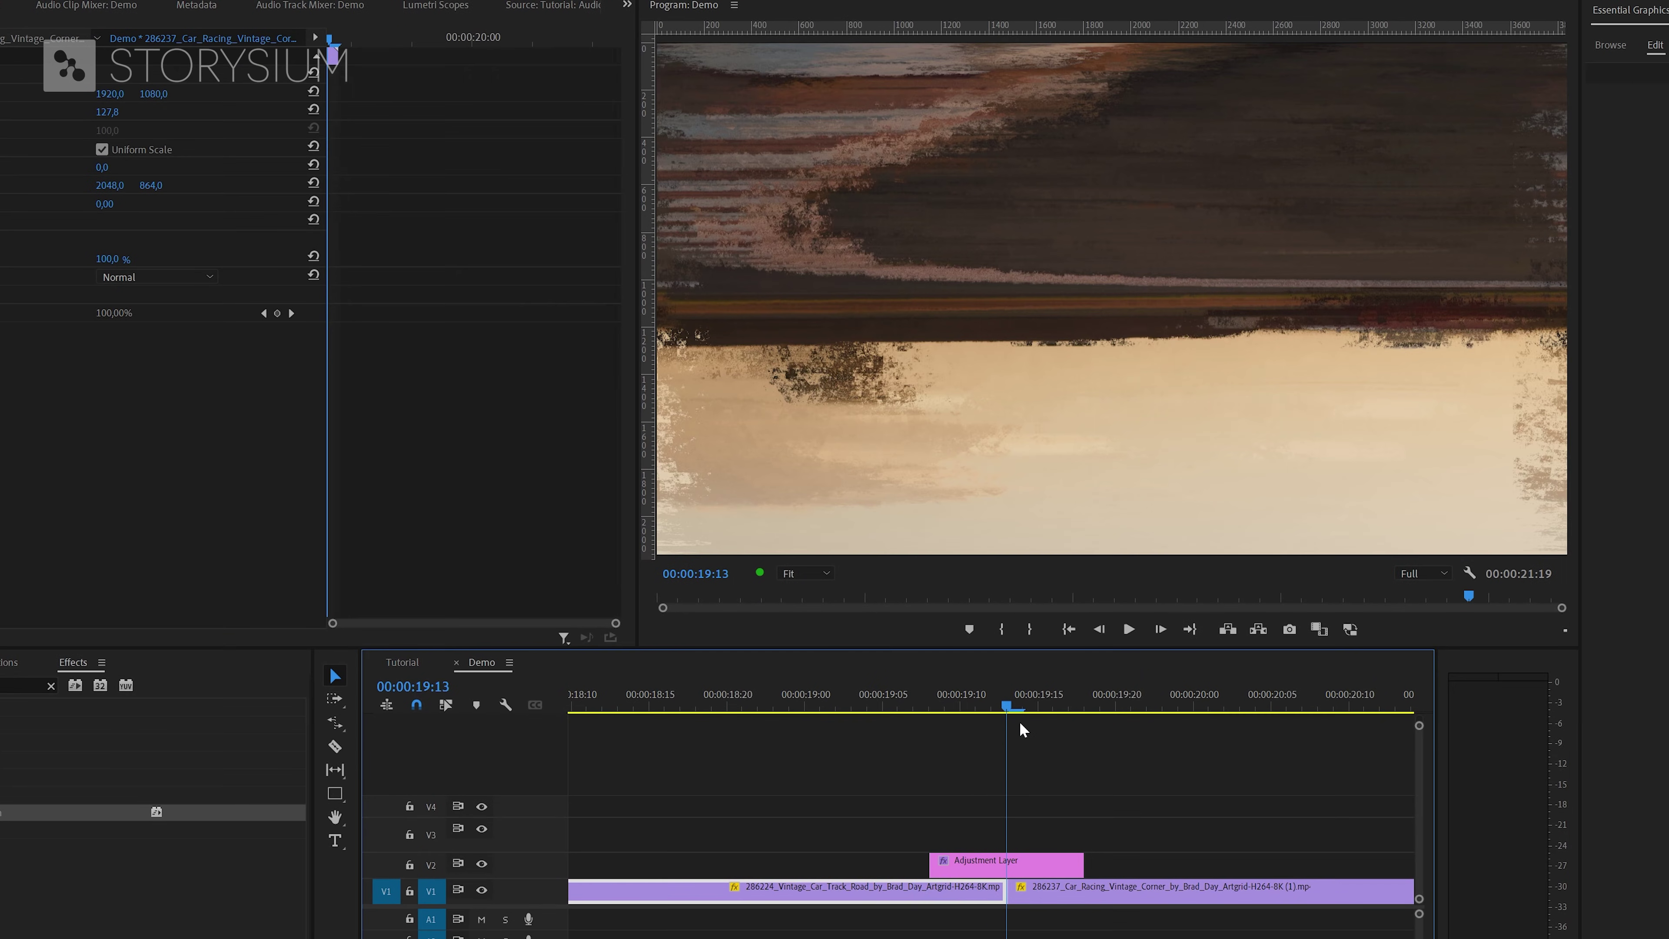
Step: Preview the digital glitch transition from the start of the adjustment layer
left_click_drag(1020, 723, 931, 743)
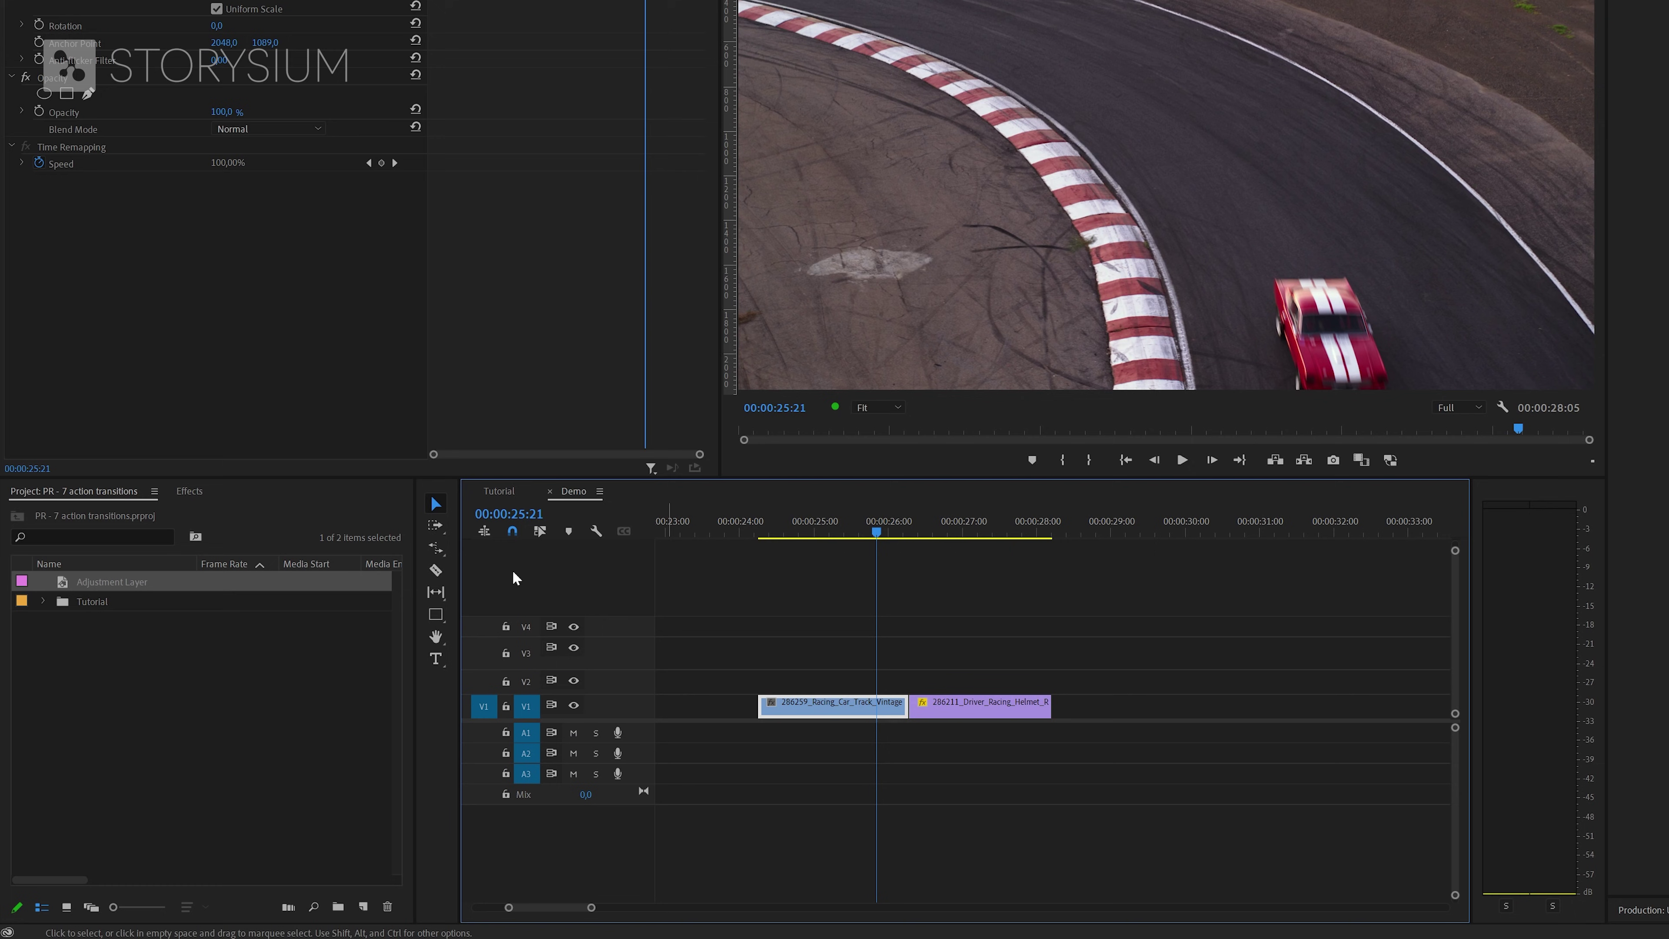
Step: Place the Adjustment Layer on V2 above the track and helmet clips and cut it at 00:00:26:12 and 00:00:26:02
left_click_drag(69, 581, 748, 687)
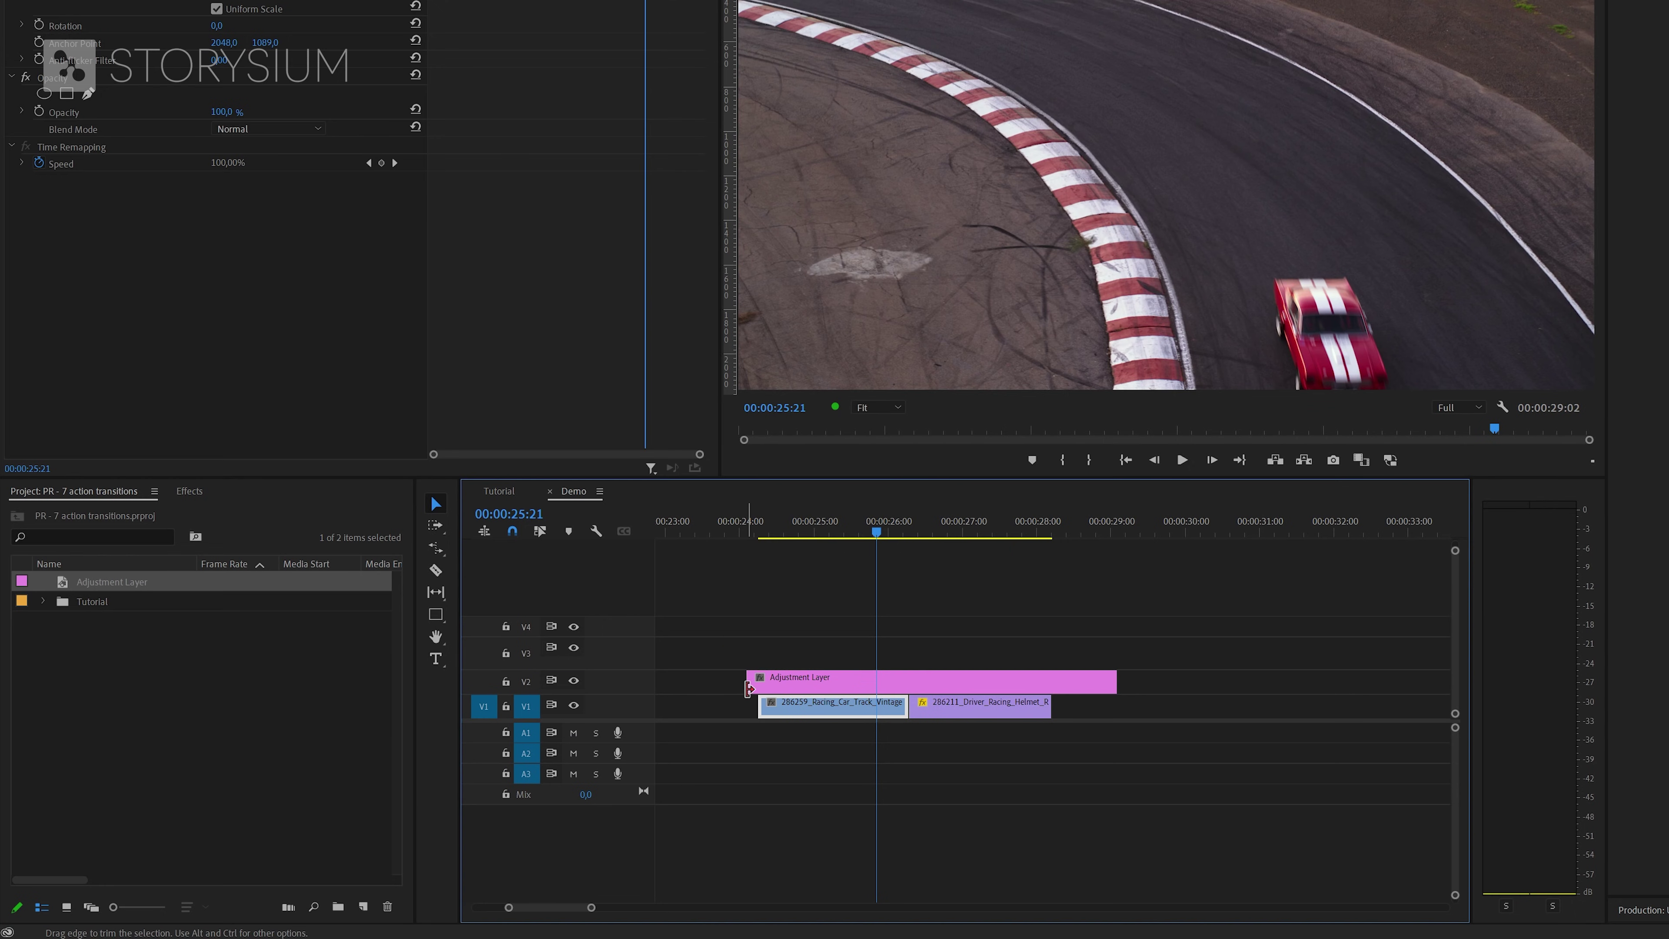
key("=")
left_click_drag(887, 532, 960, 534)
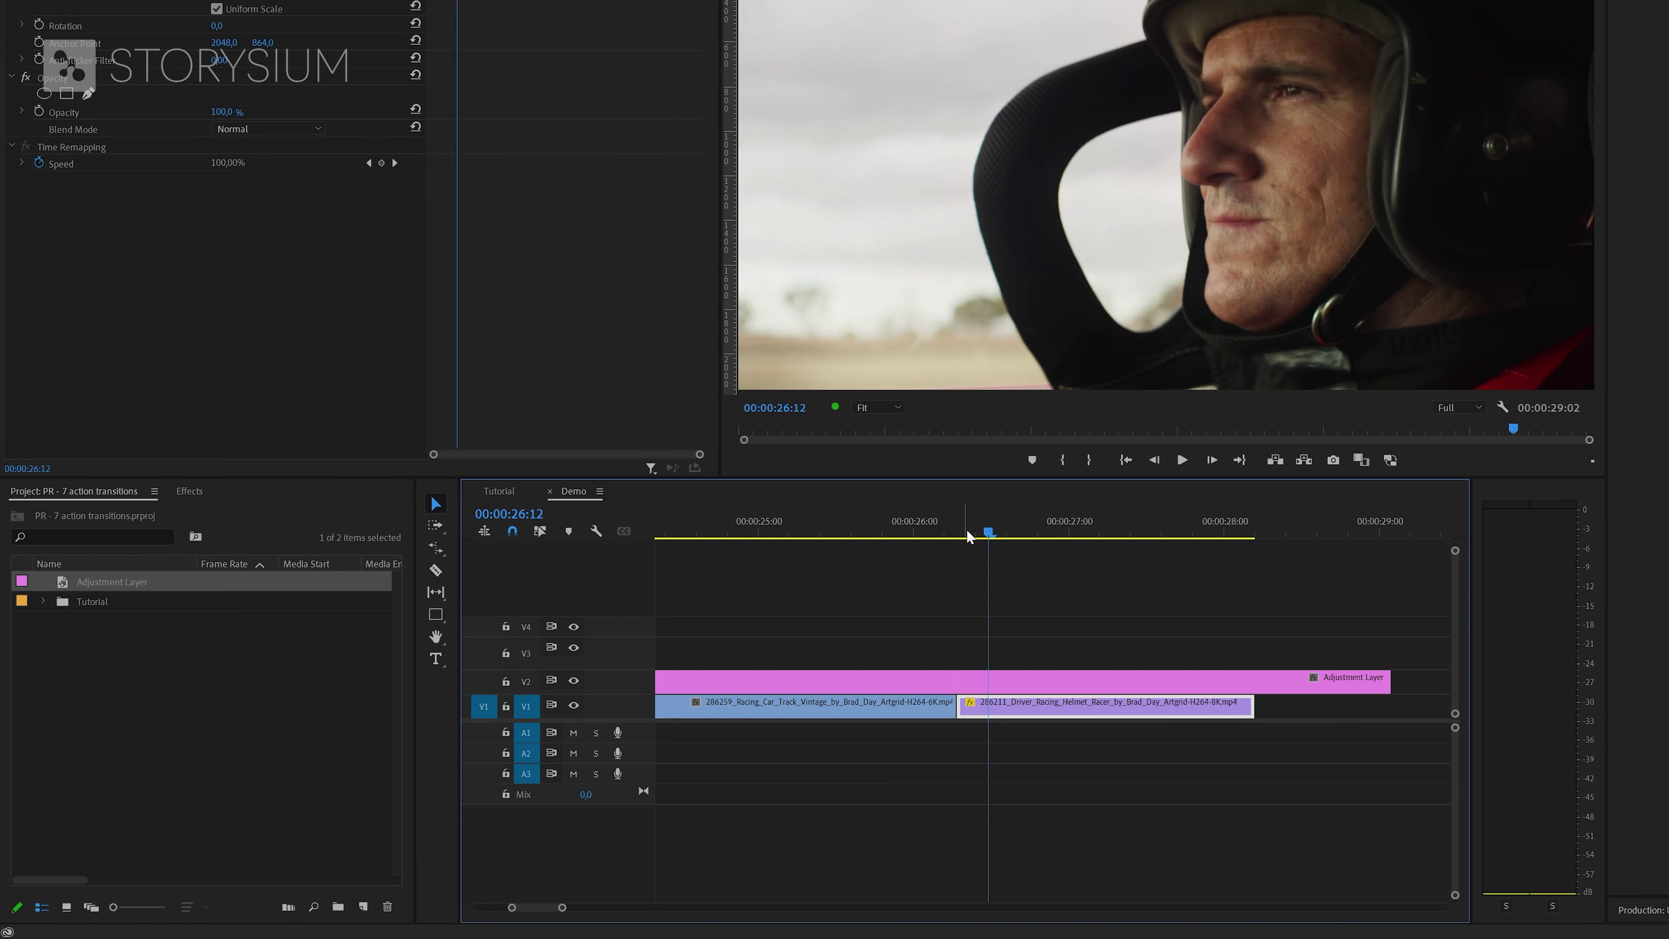
key("c")
left_click(988, 679)
key("shift+Left")
left_click(925, 680)
key("v")
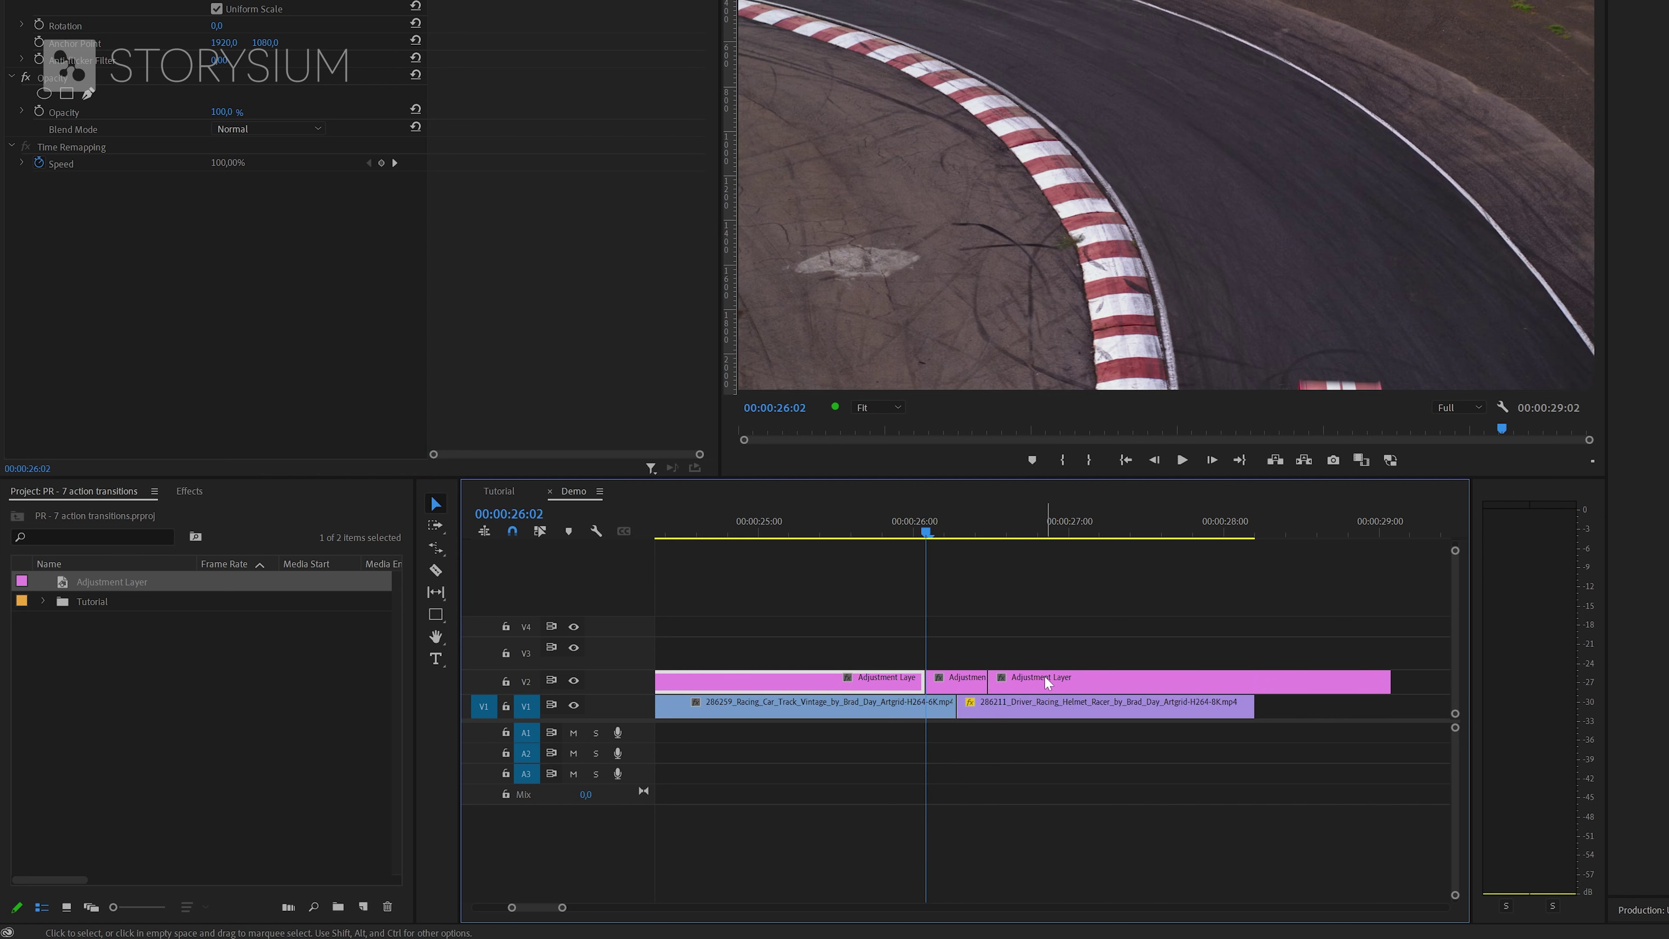
Step: Delete the adjustment layer pieces before and after the short middle segment
key("Delete")
left_click(1047, 682)
key("Delete")
Step: Find the Distort effect Lens Distortion and apply it to the adjustment layer
left_click(191, 491)
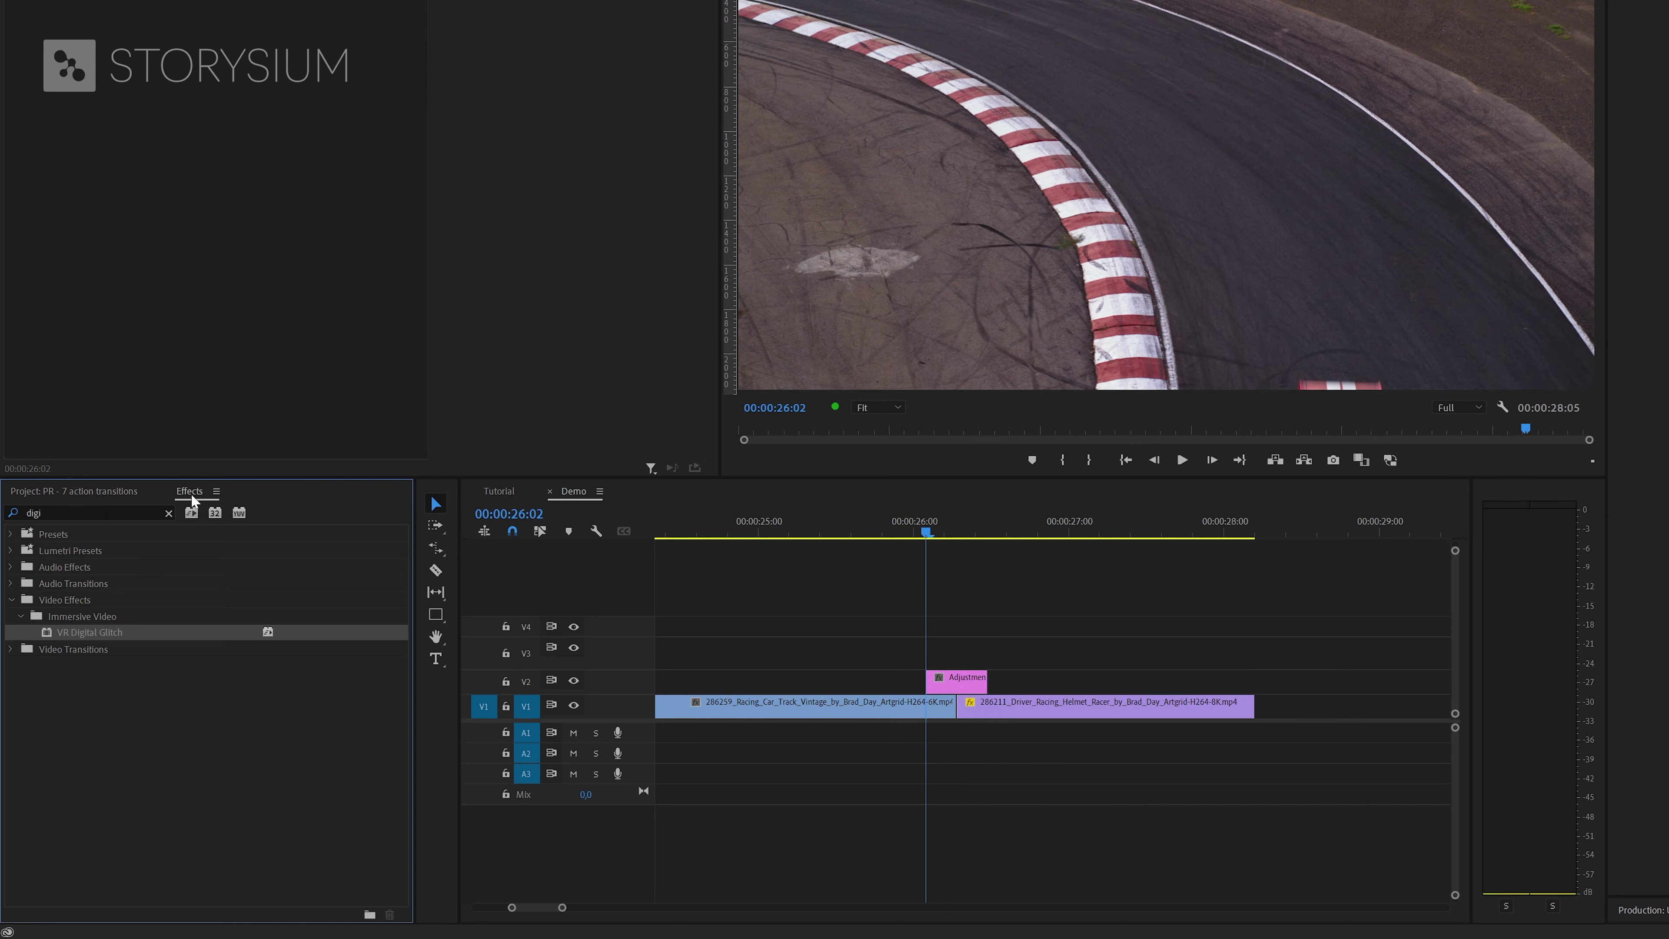
left_click(170, 513)
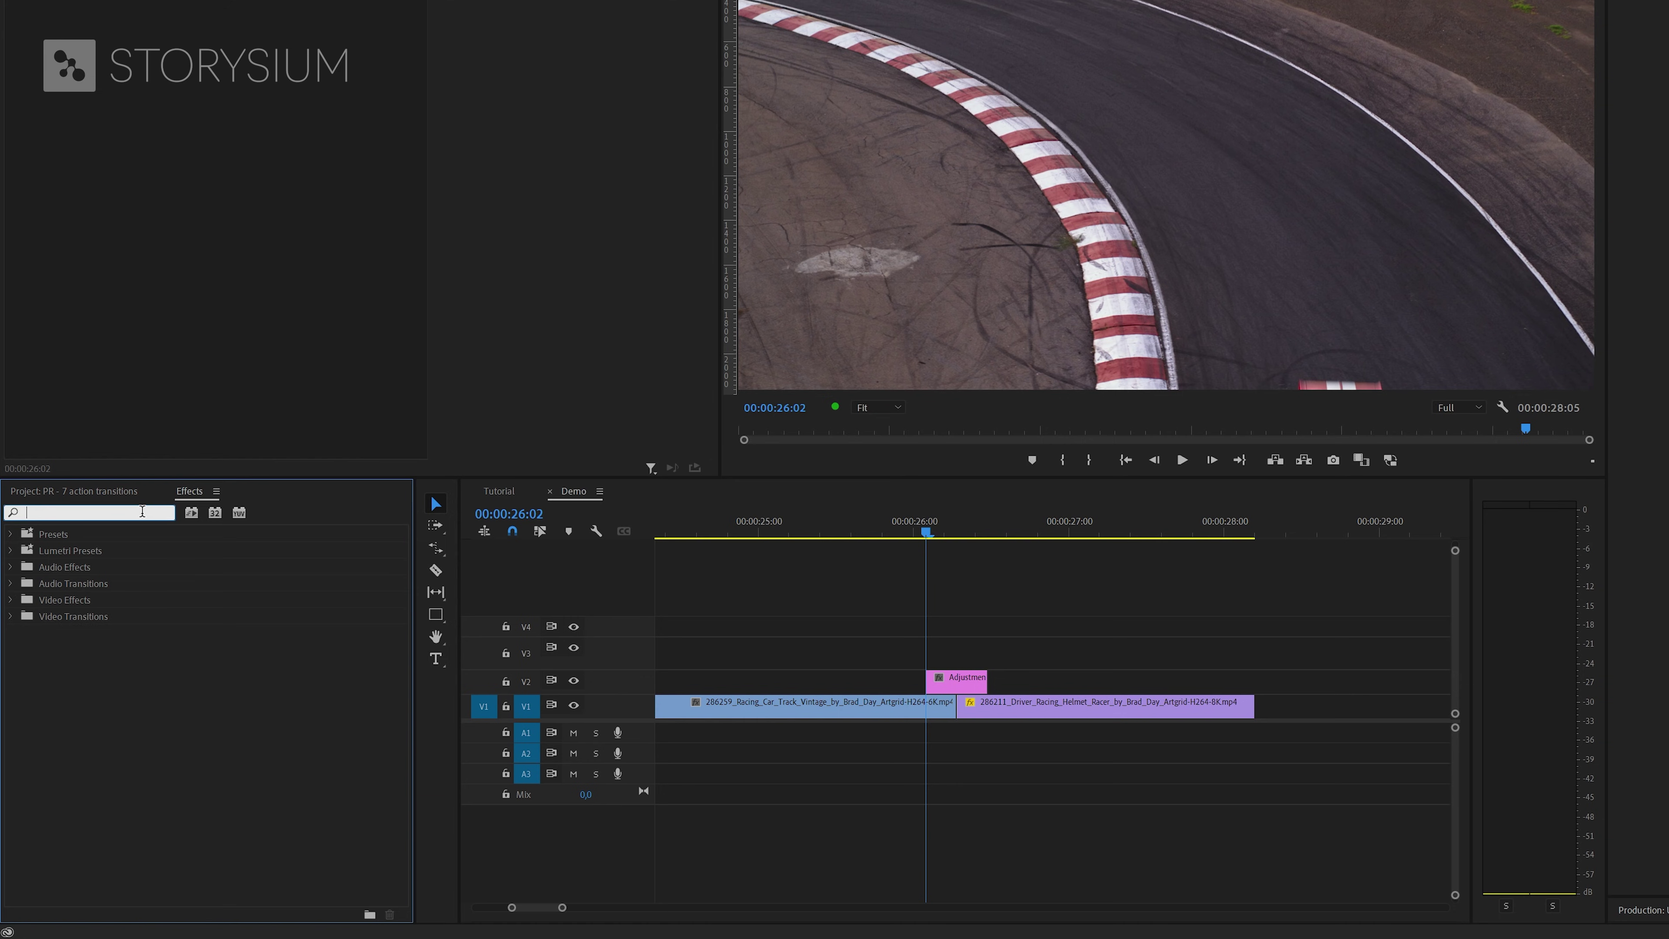
type("lens dis")
scroll(198, 652, "down", 15)
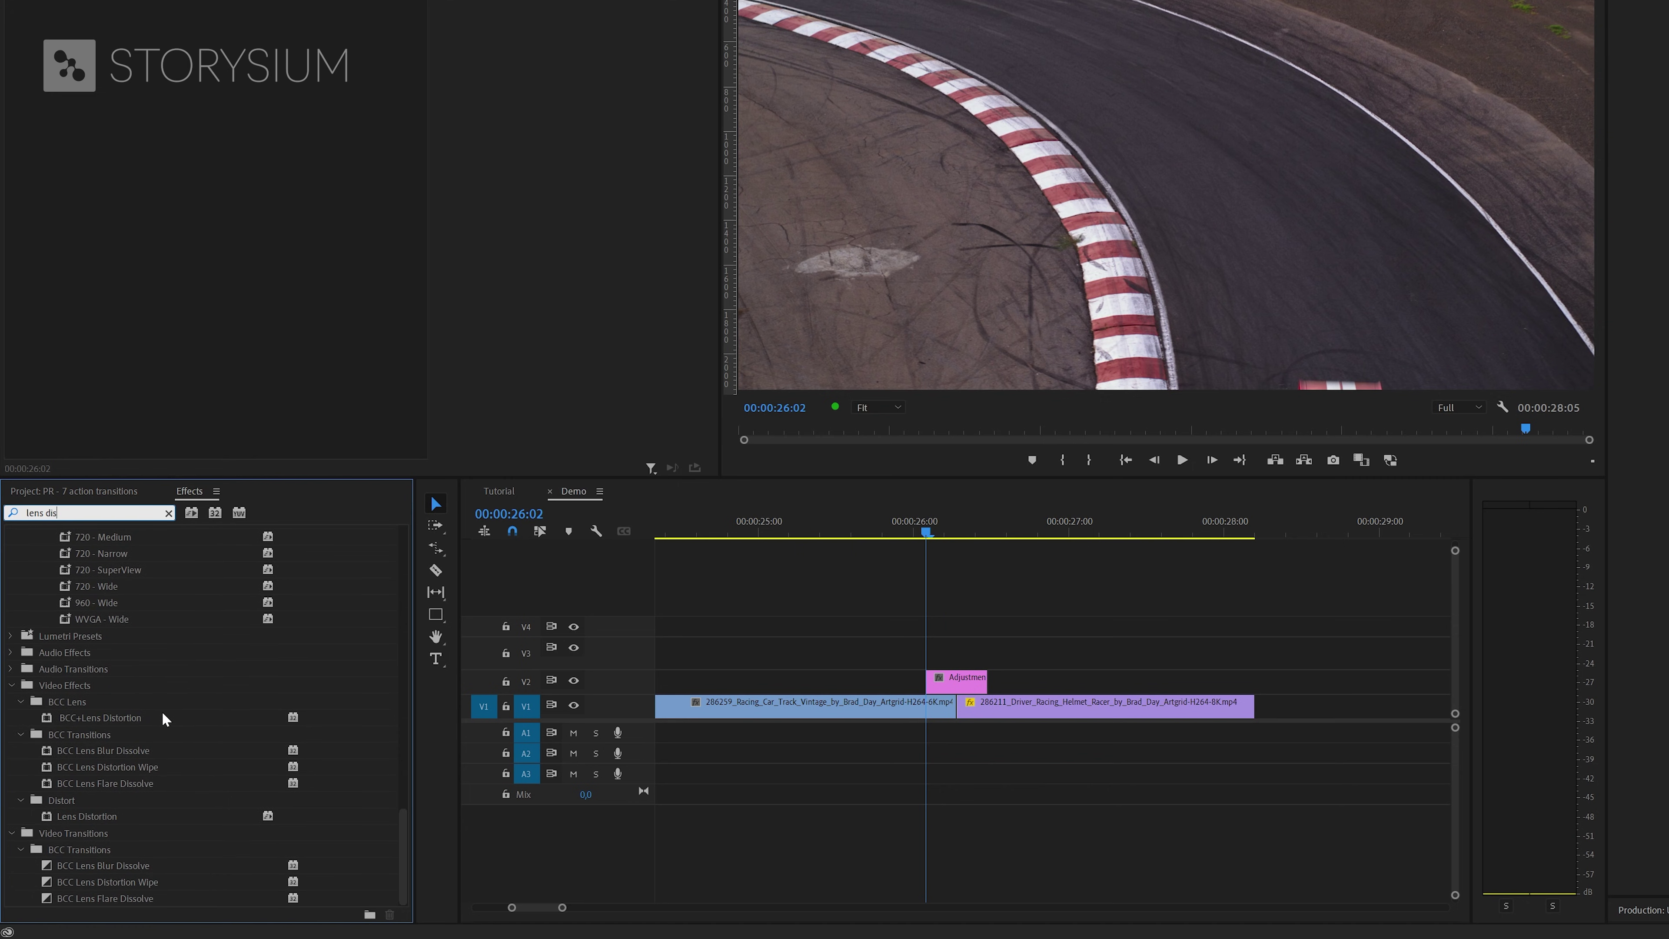
left_click(73, 815)
left_click_drag(435, 719, 953, 681)
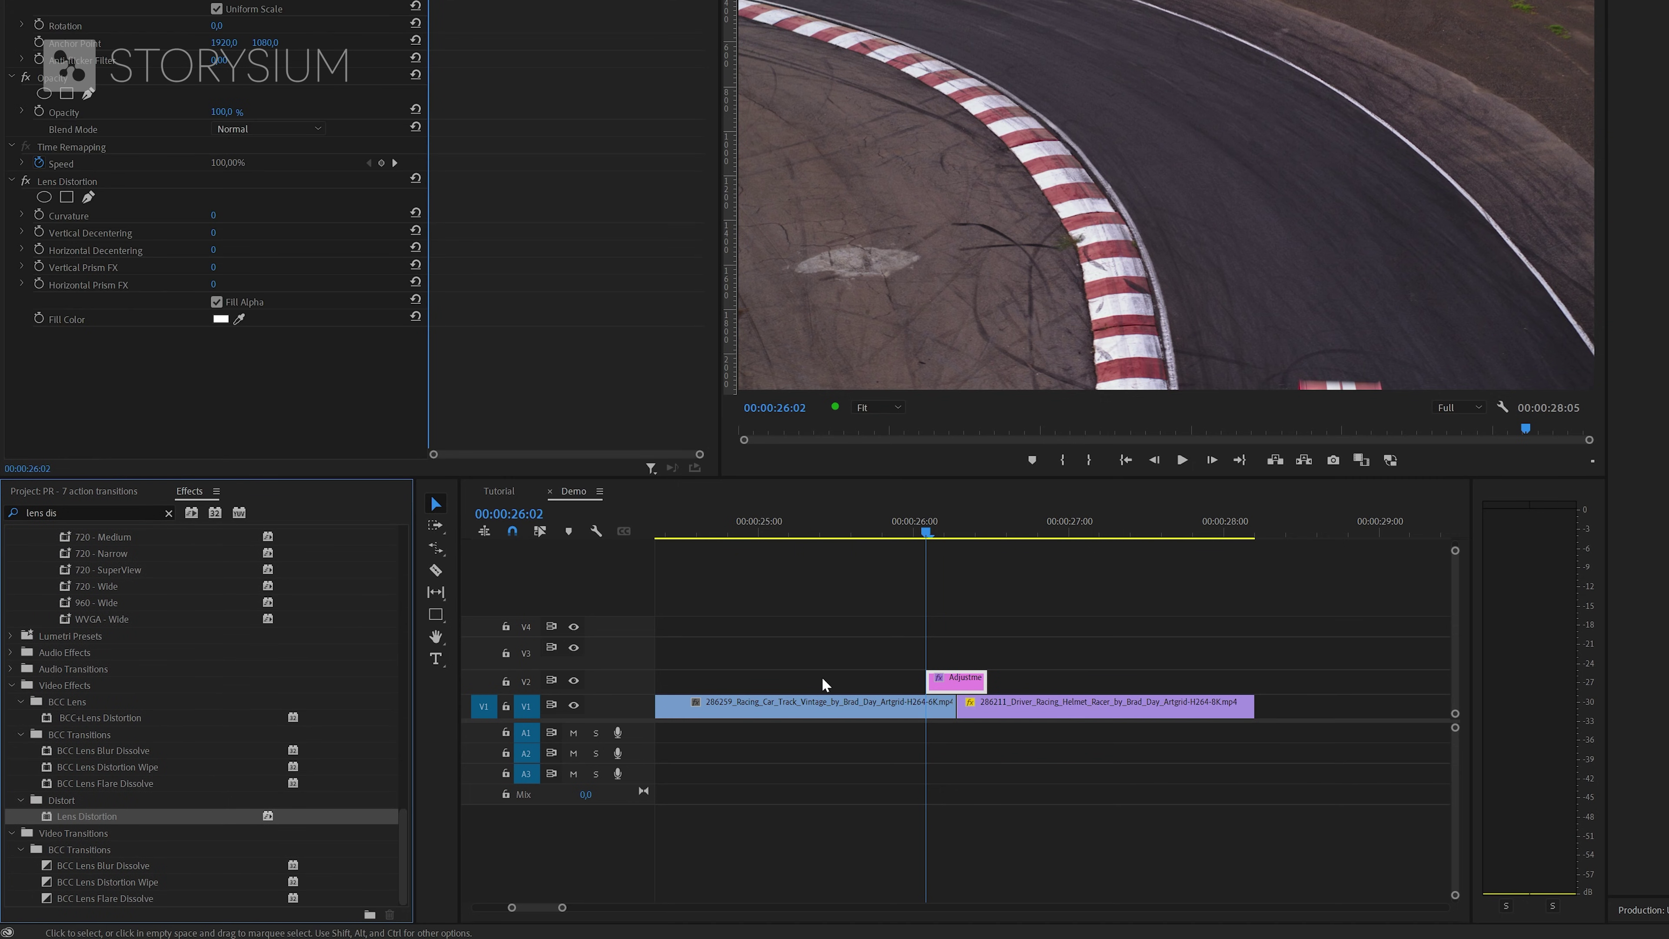
Step: Find the Offset effect and apply it to the adjustment layer
left_click(168, 512)
type("offs")
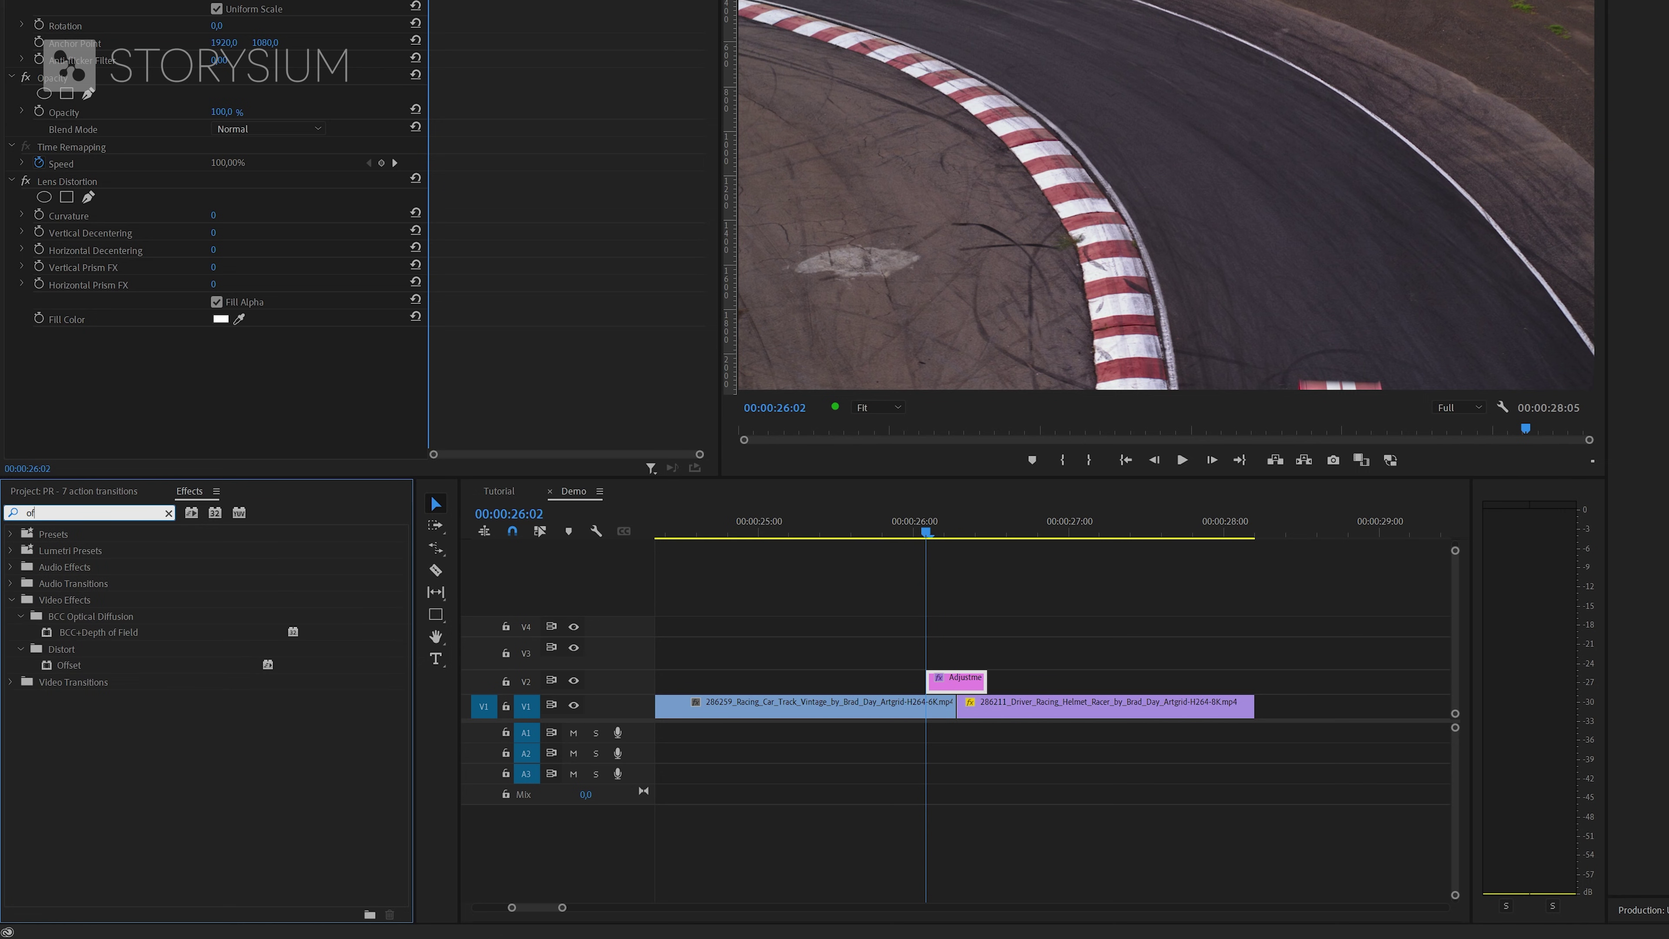
left_click(99, 632)
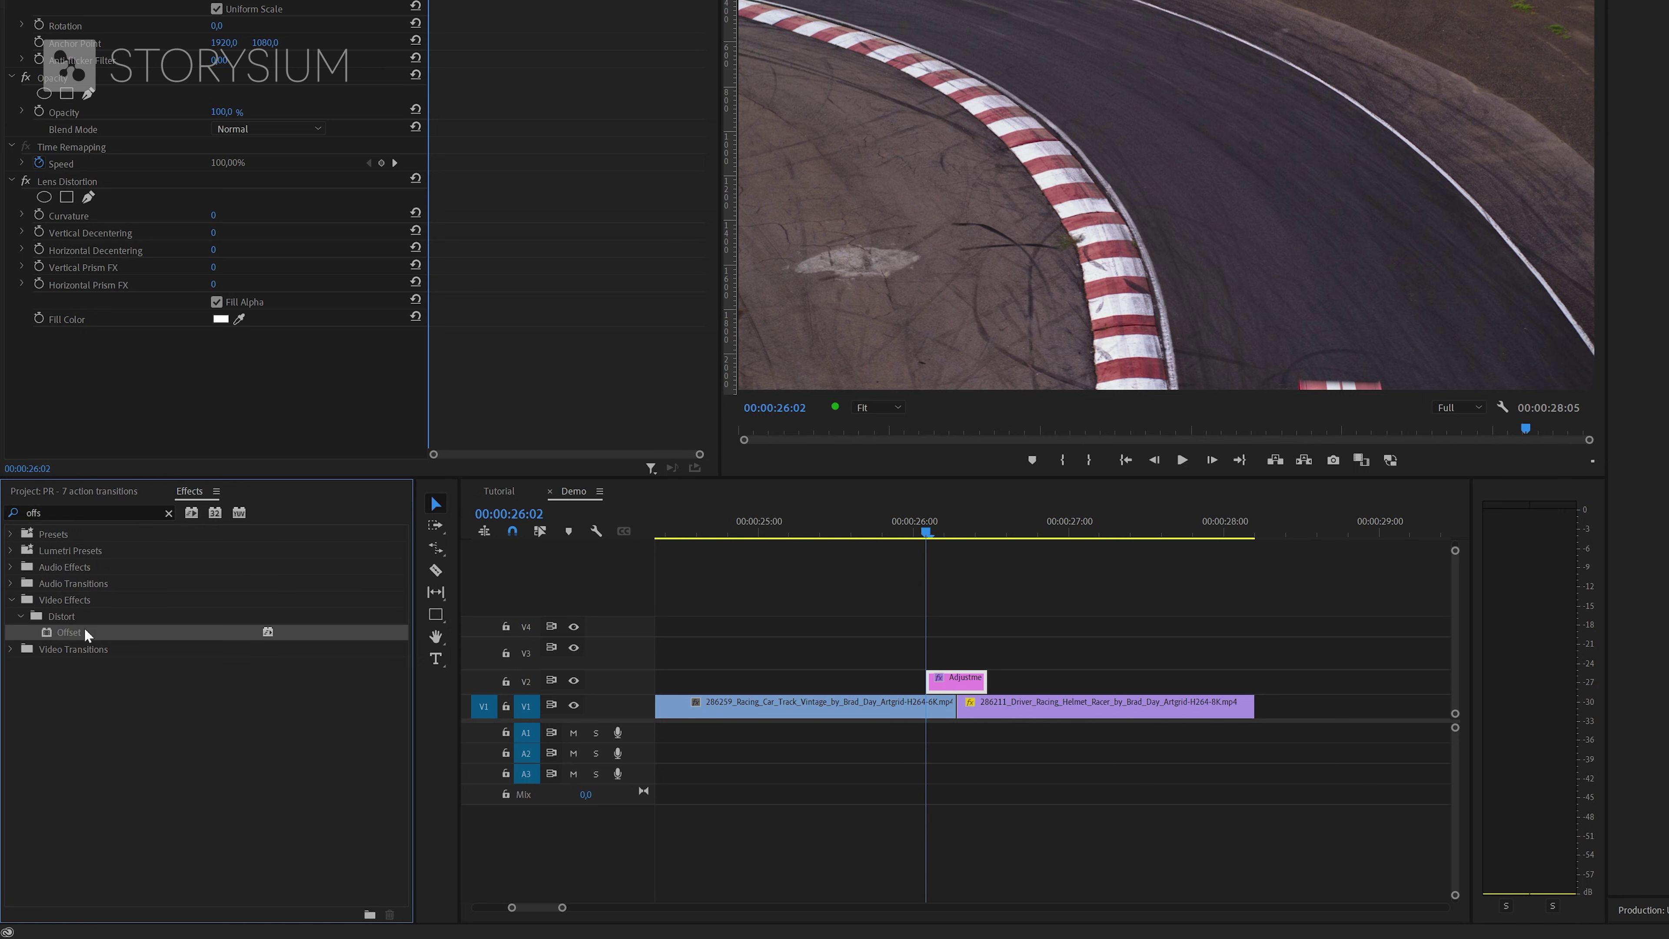
left_click_drag(196, 626, 964, 679)
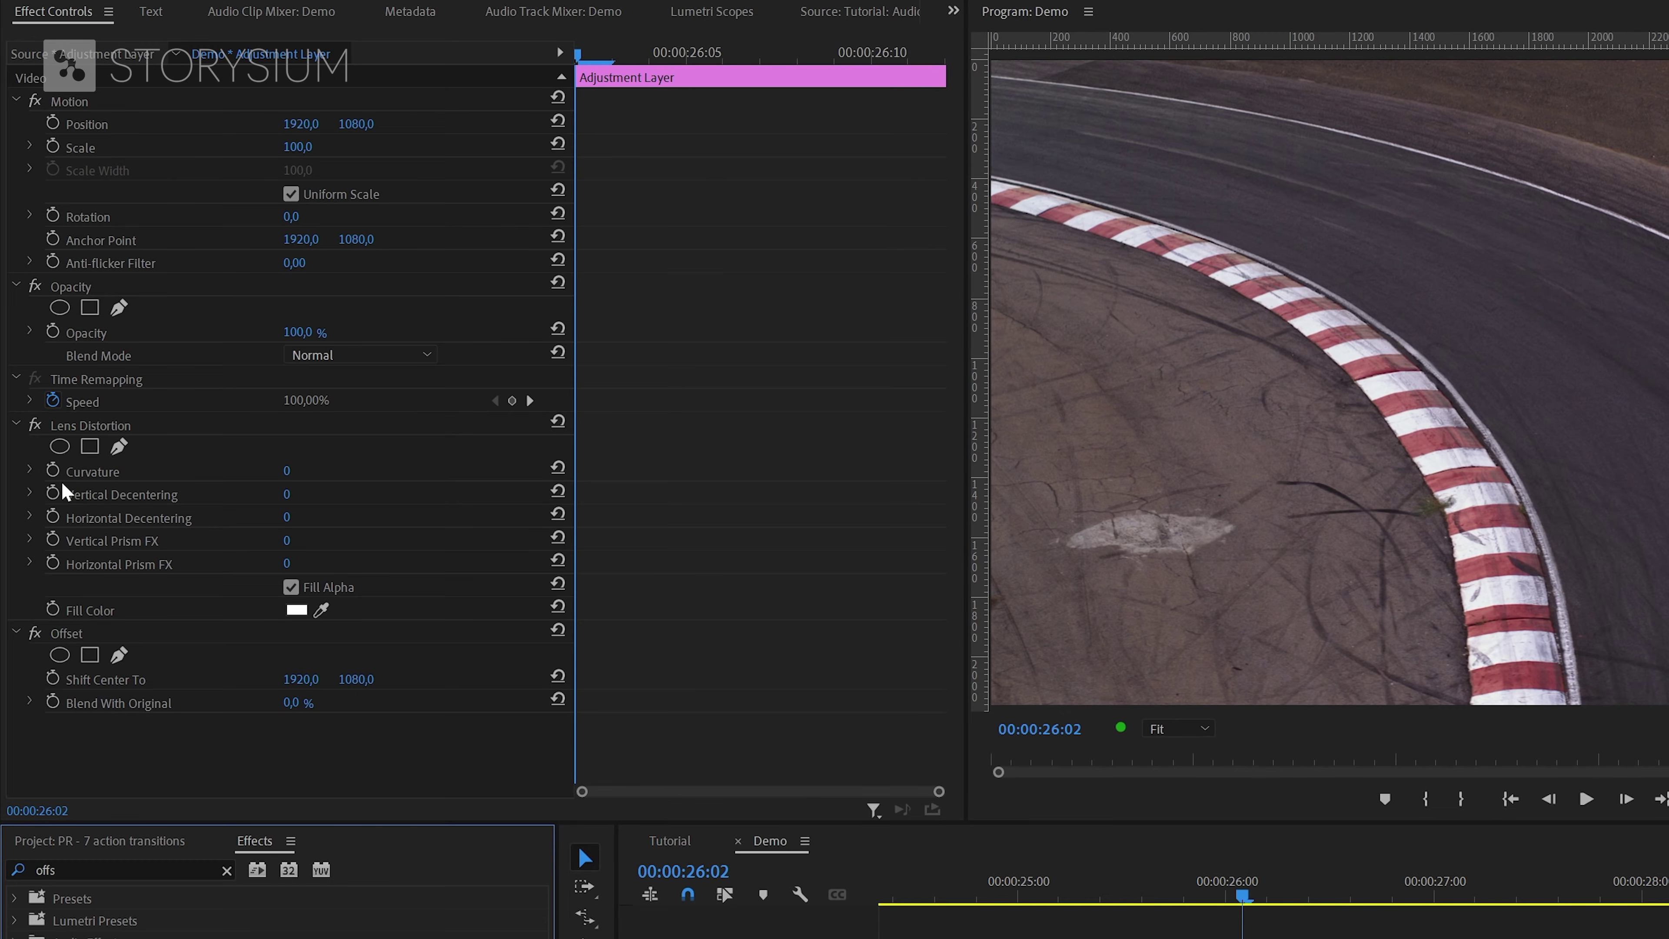
Step: Keyframe Lens Distortion's Curvature at 0 on the adjustment layer's start and at -100 on 00:00:26:07
left_click(53, 470)
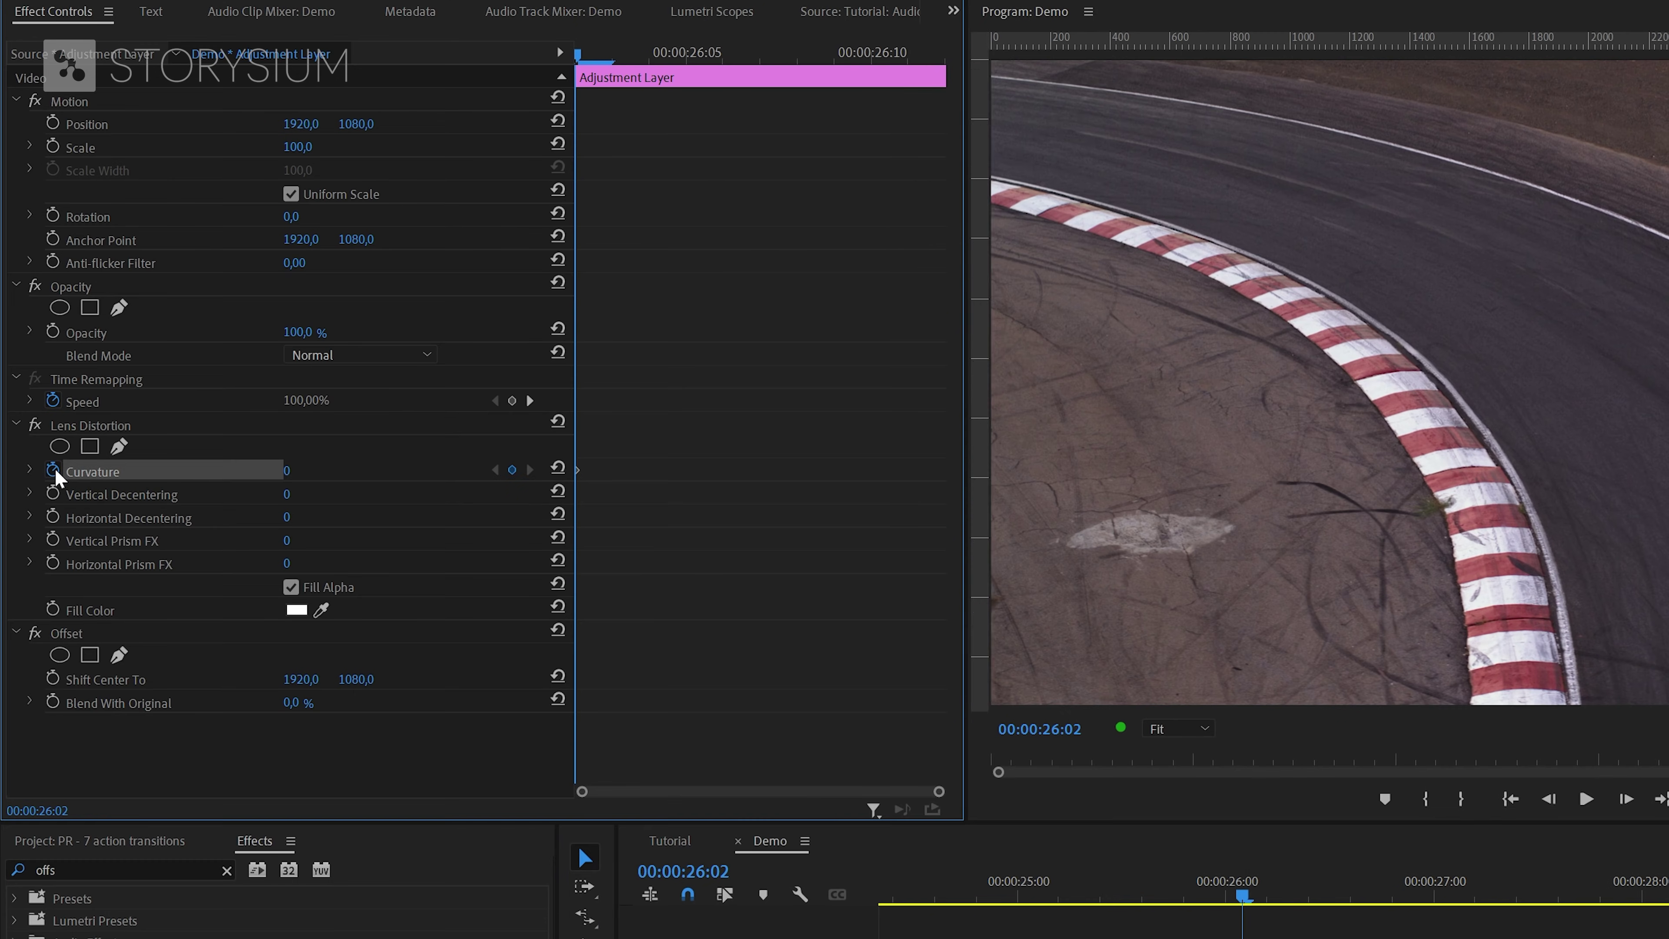
left_click_drag(690, 54, 771, 76)
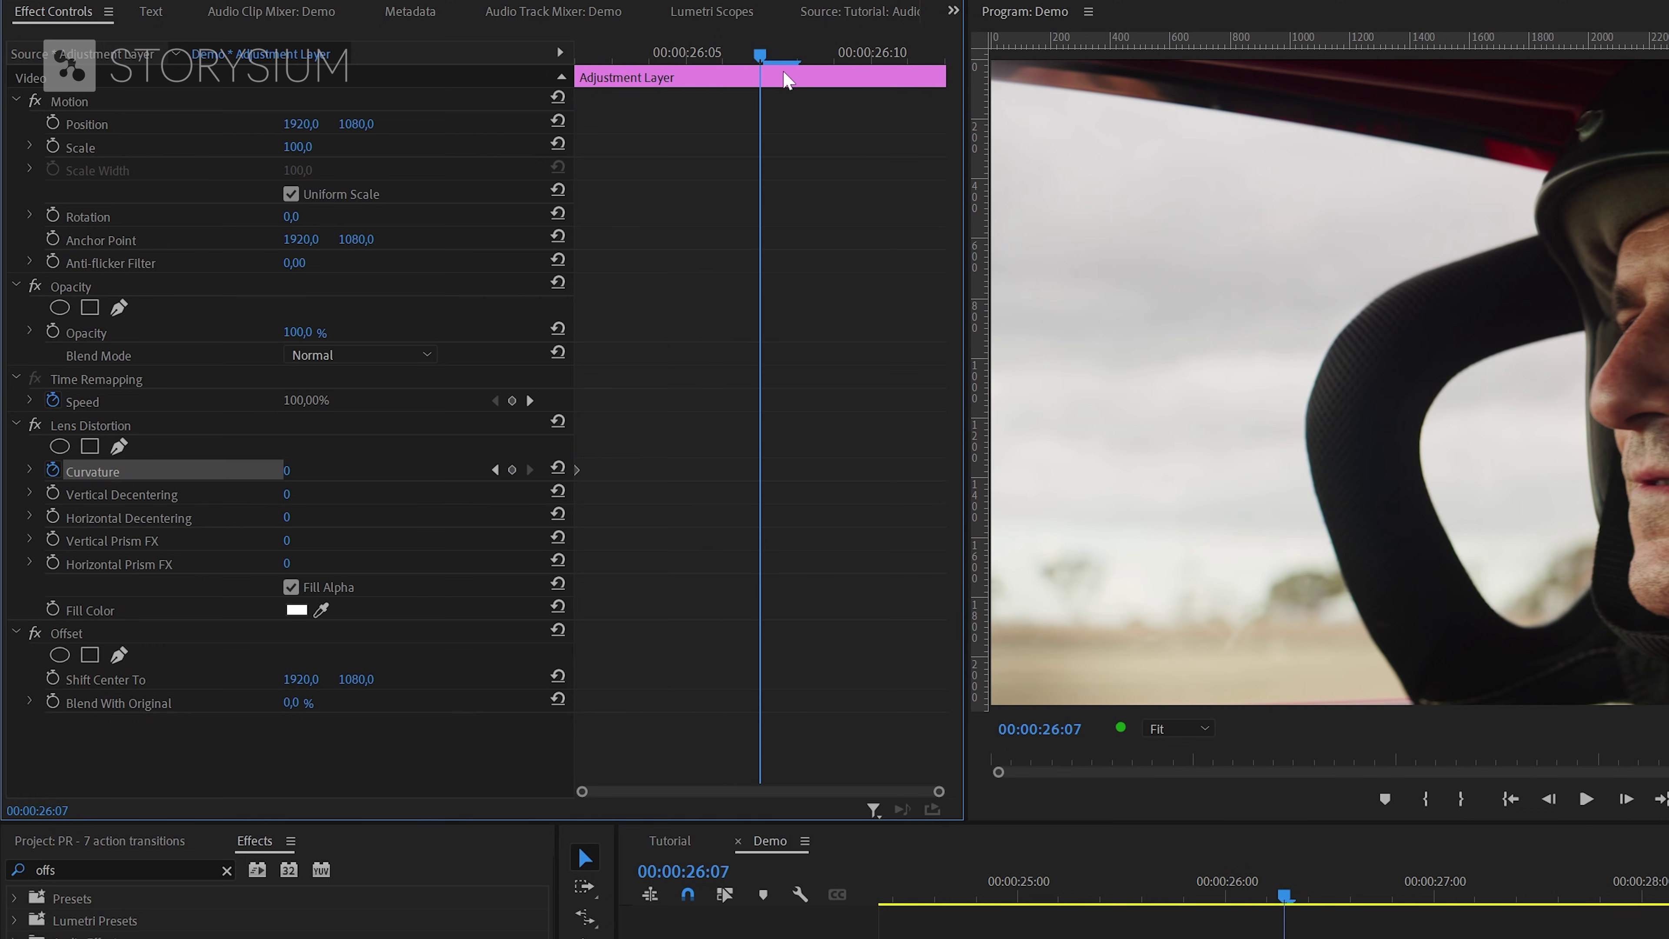
left_click_drag(314, 470, 236, 470)
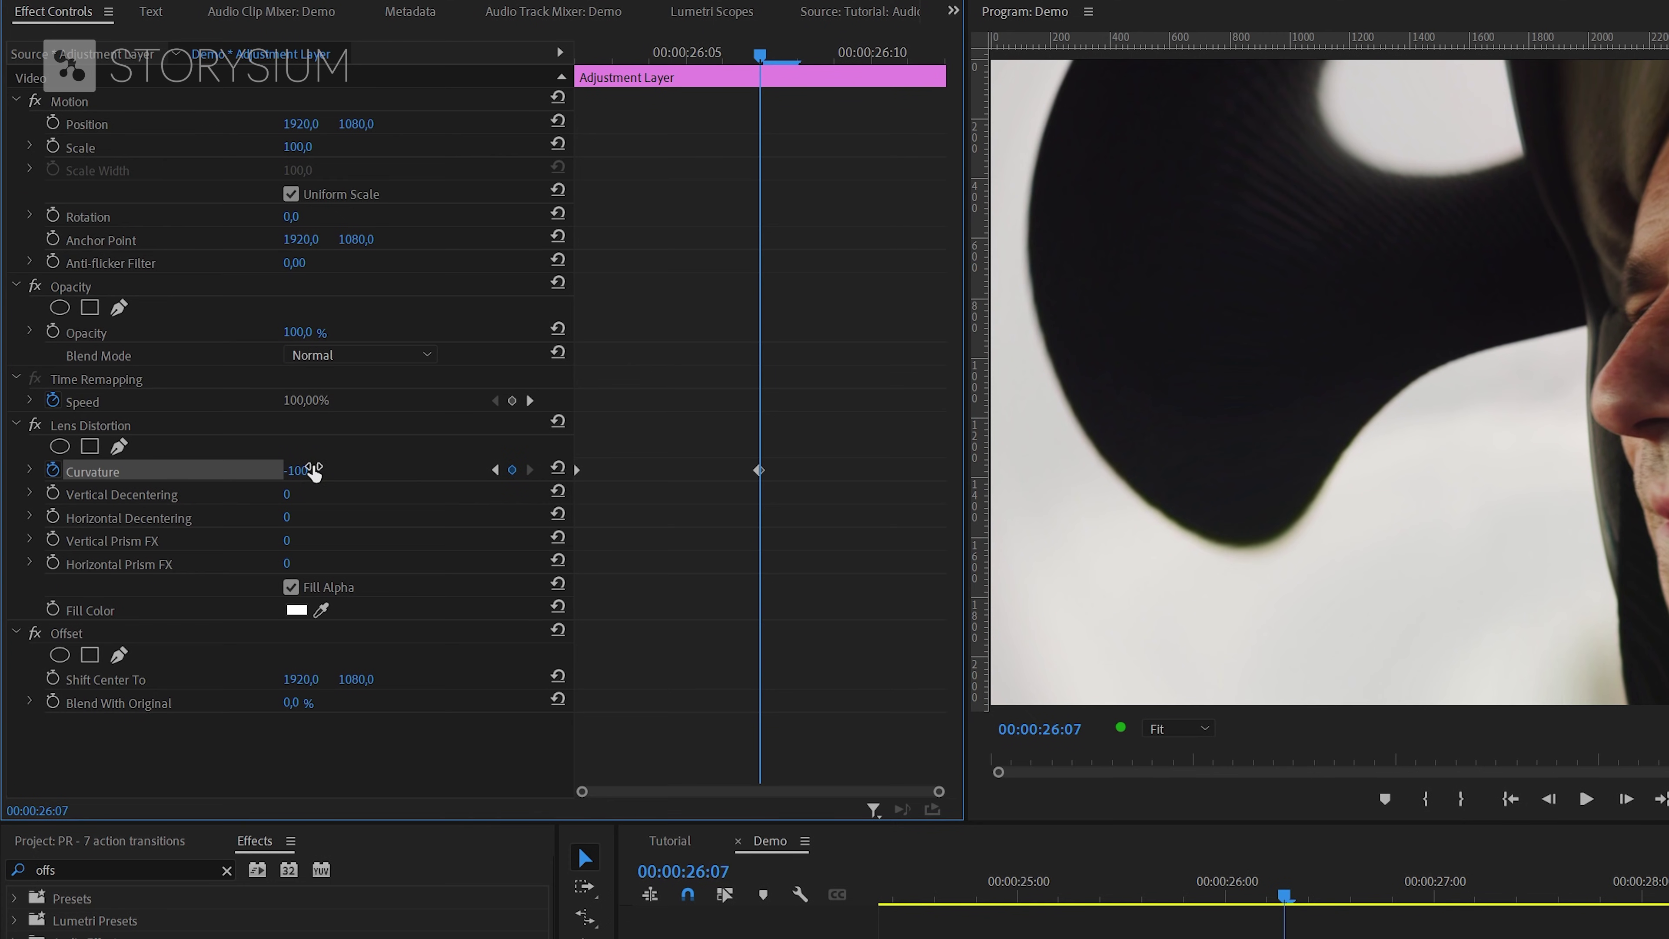
Step: Add a Curvature keyframe of 0 and move it to the end of the adjustment layer
left_click_drag(764, 58, 834, 72)
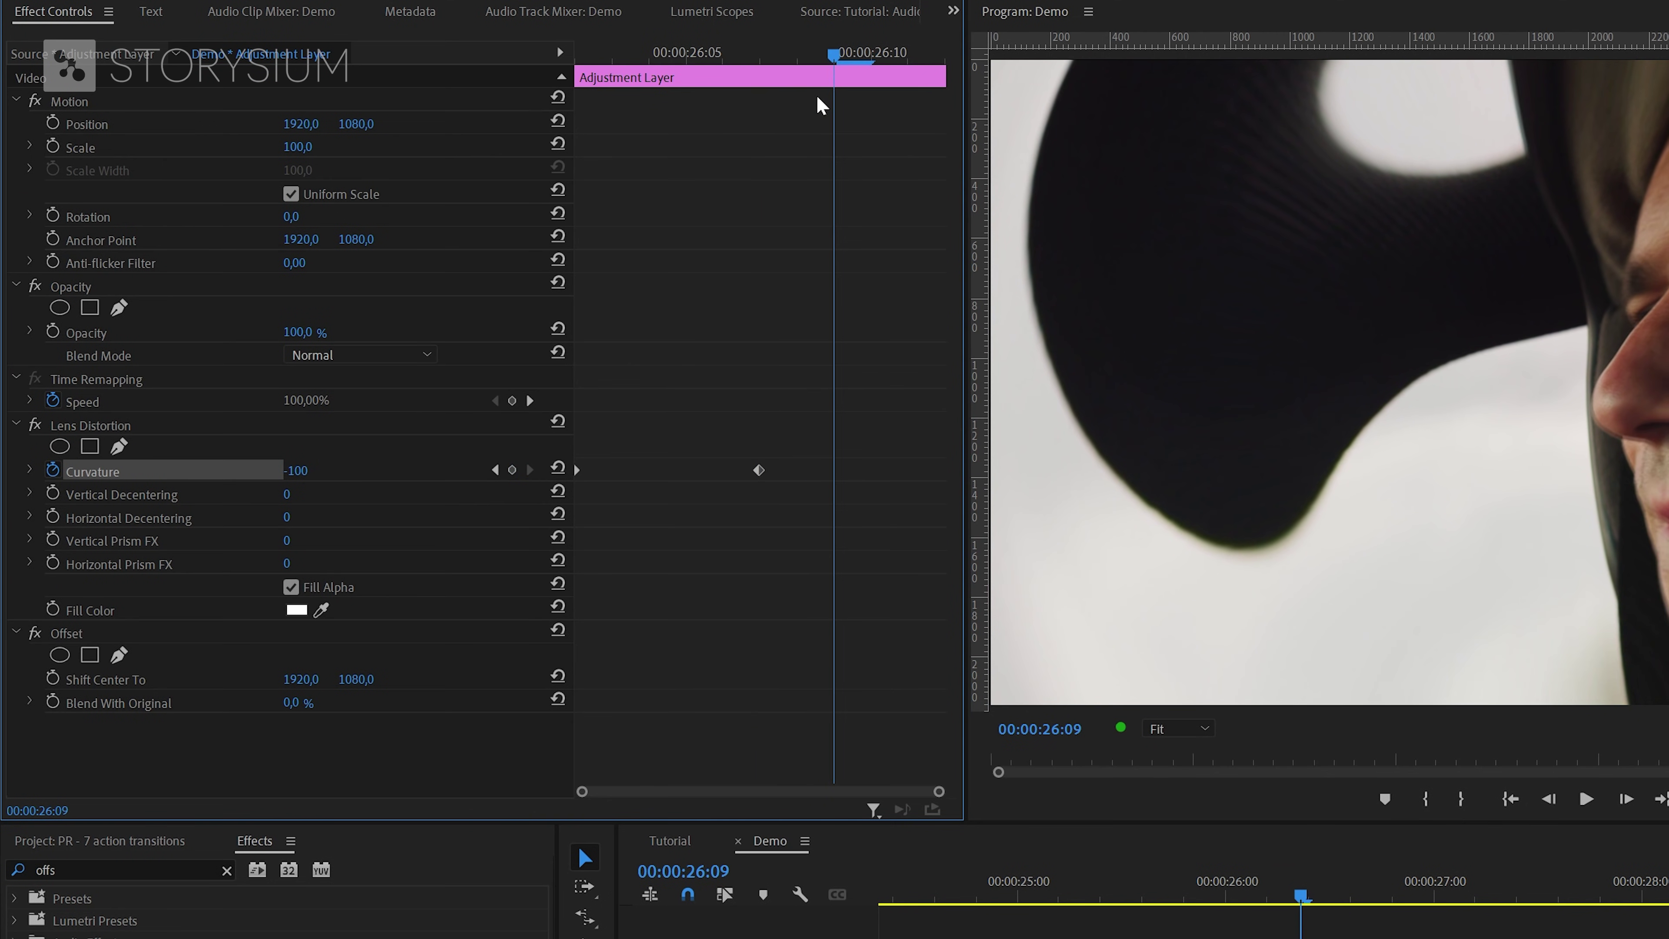
left_click(312, 470)
type("0")
key("Return")
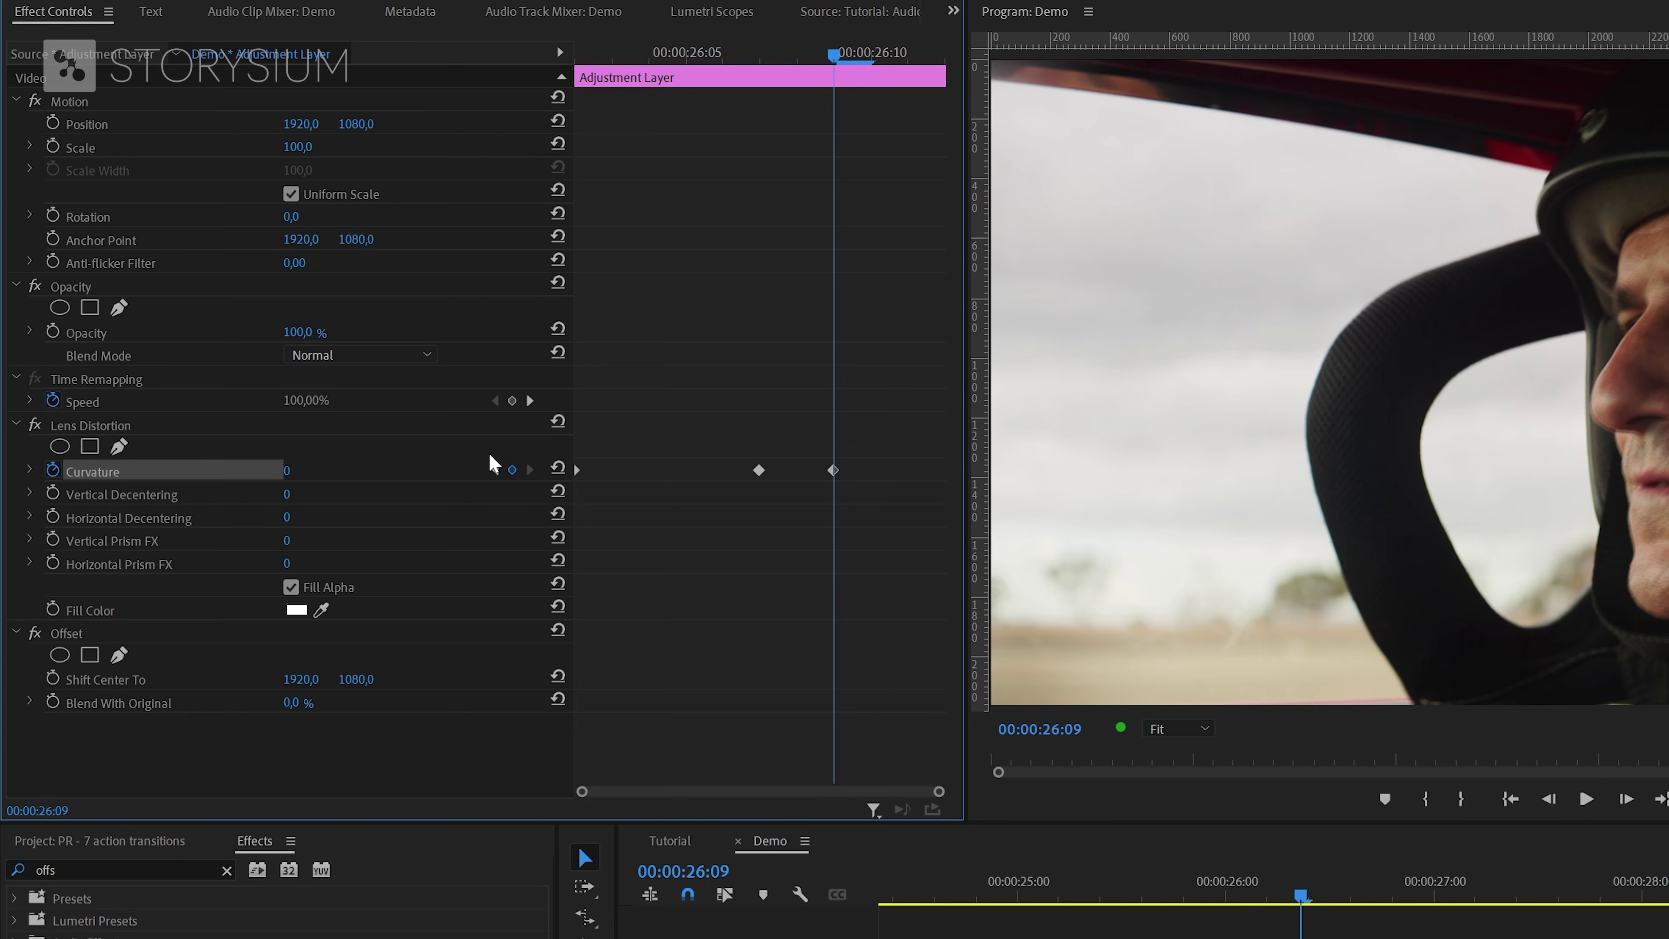
left_click_drag(833, 472, 970, 487)
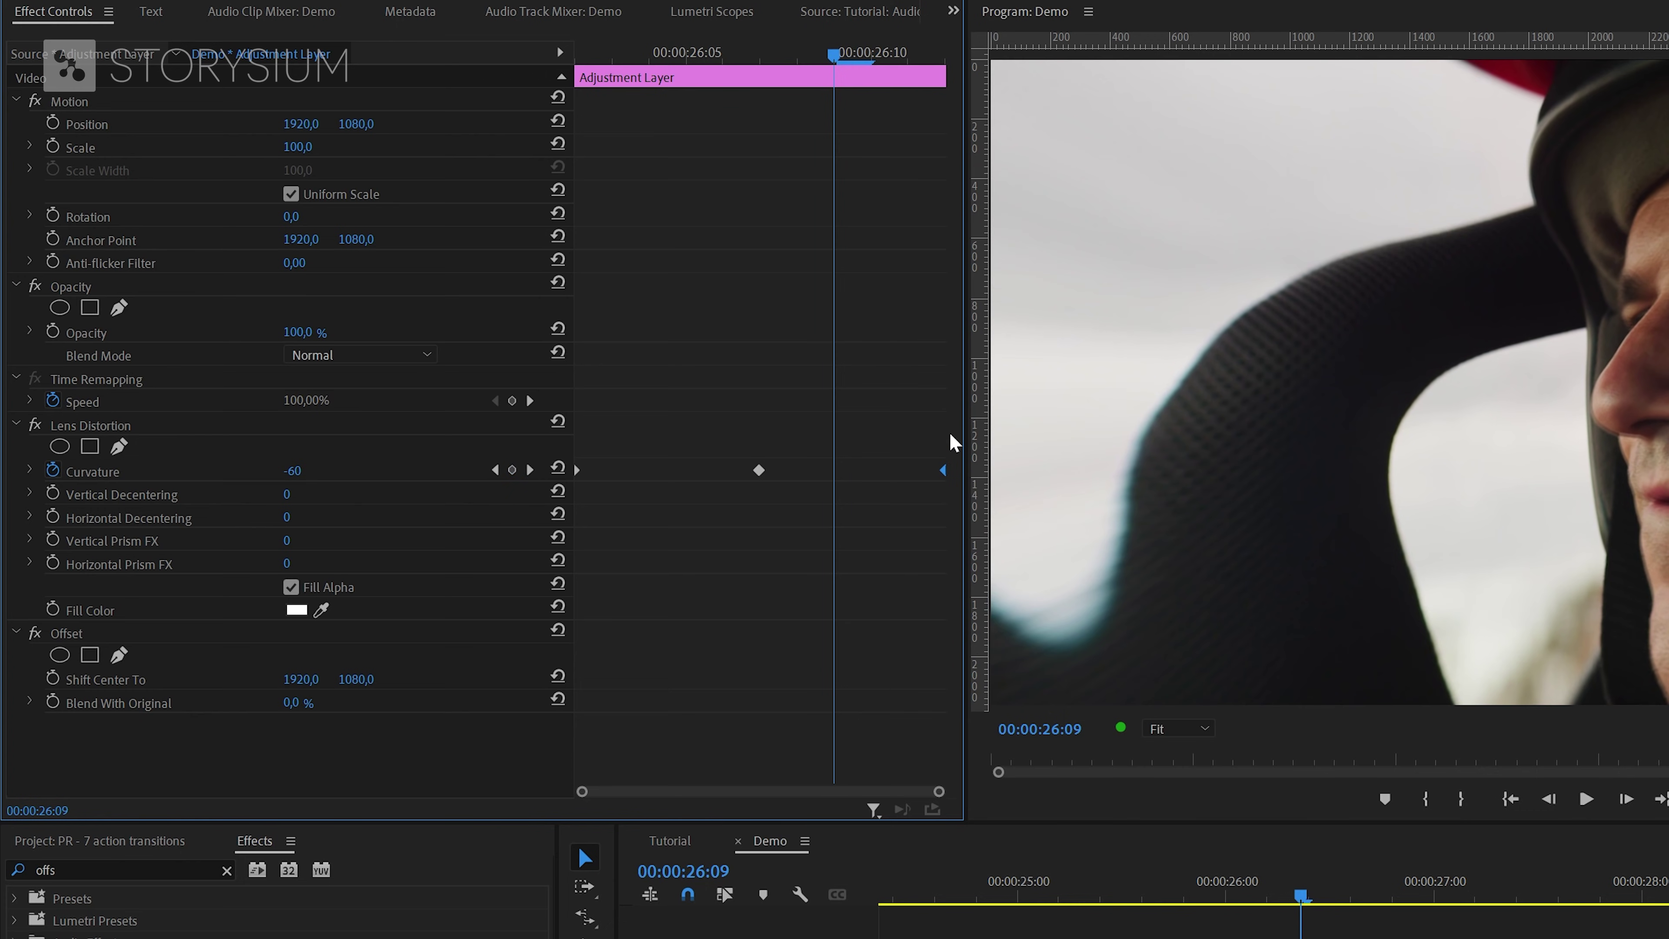
Step: Keyframe Offset's Shift Center To at 1920, 1080 on the start and the end of the adjustment layer
left_click_drag(841, 63, 676, 180)
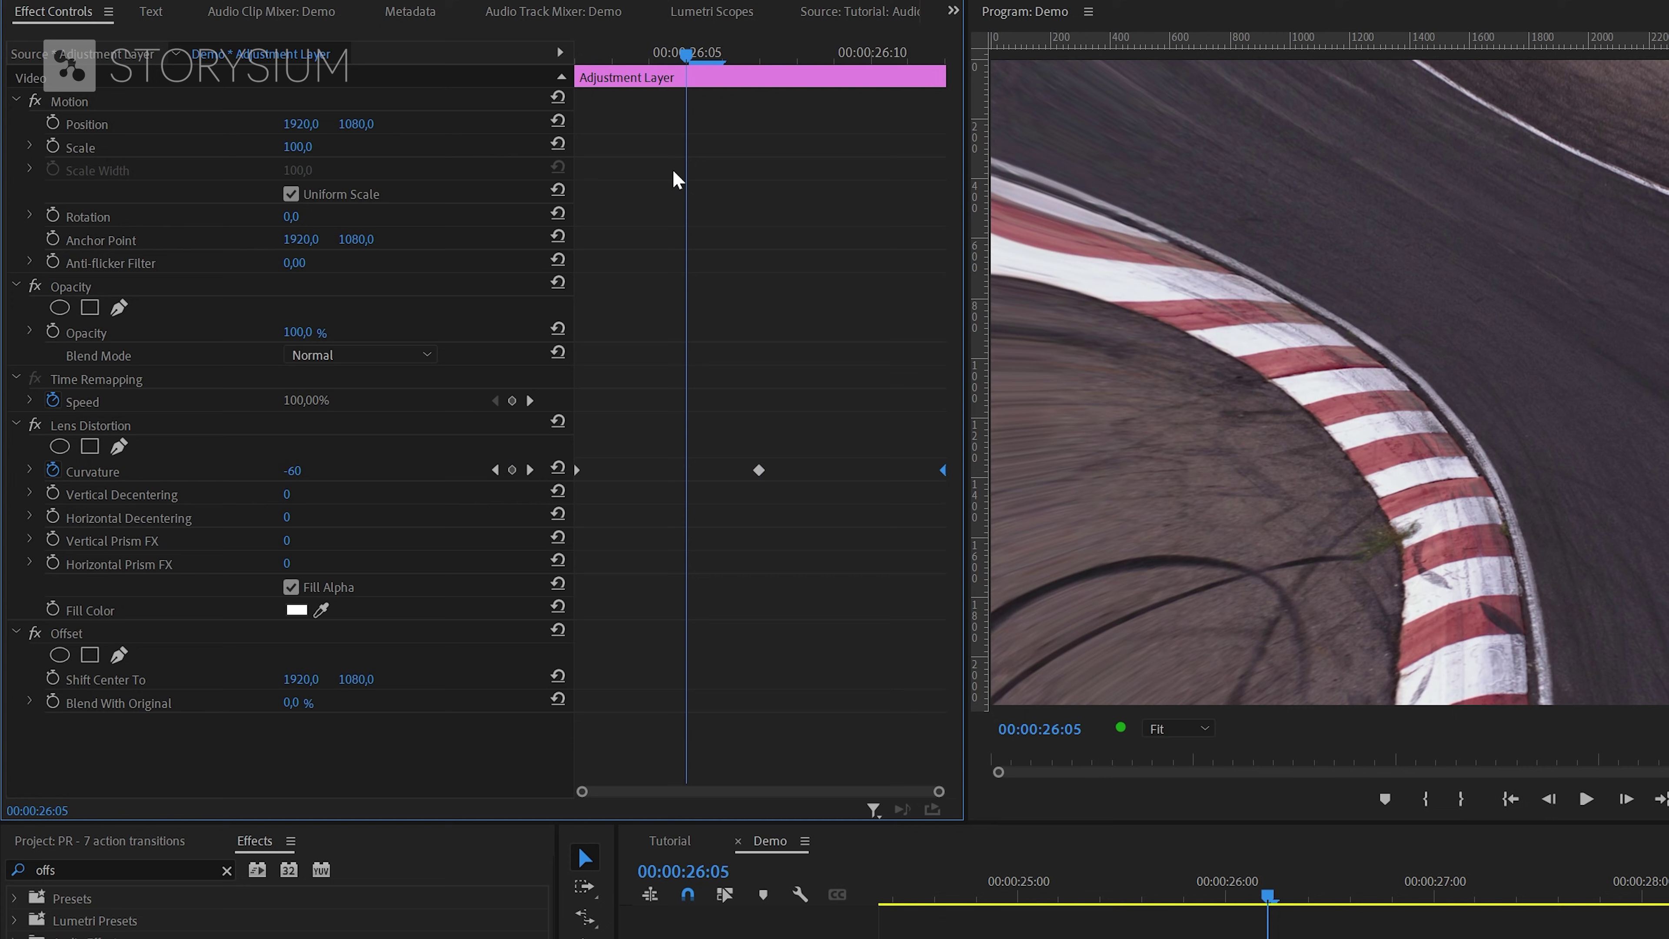
left_click(53, 678)
left_click_drag(688, 677, 499, 688)
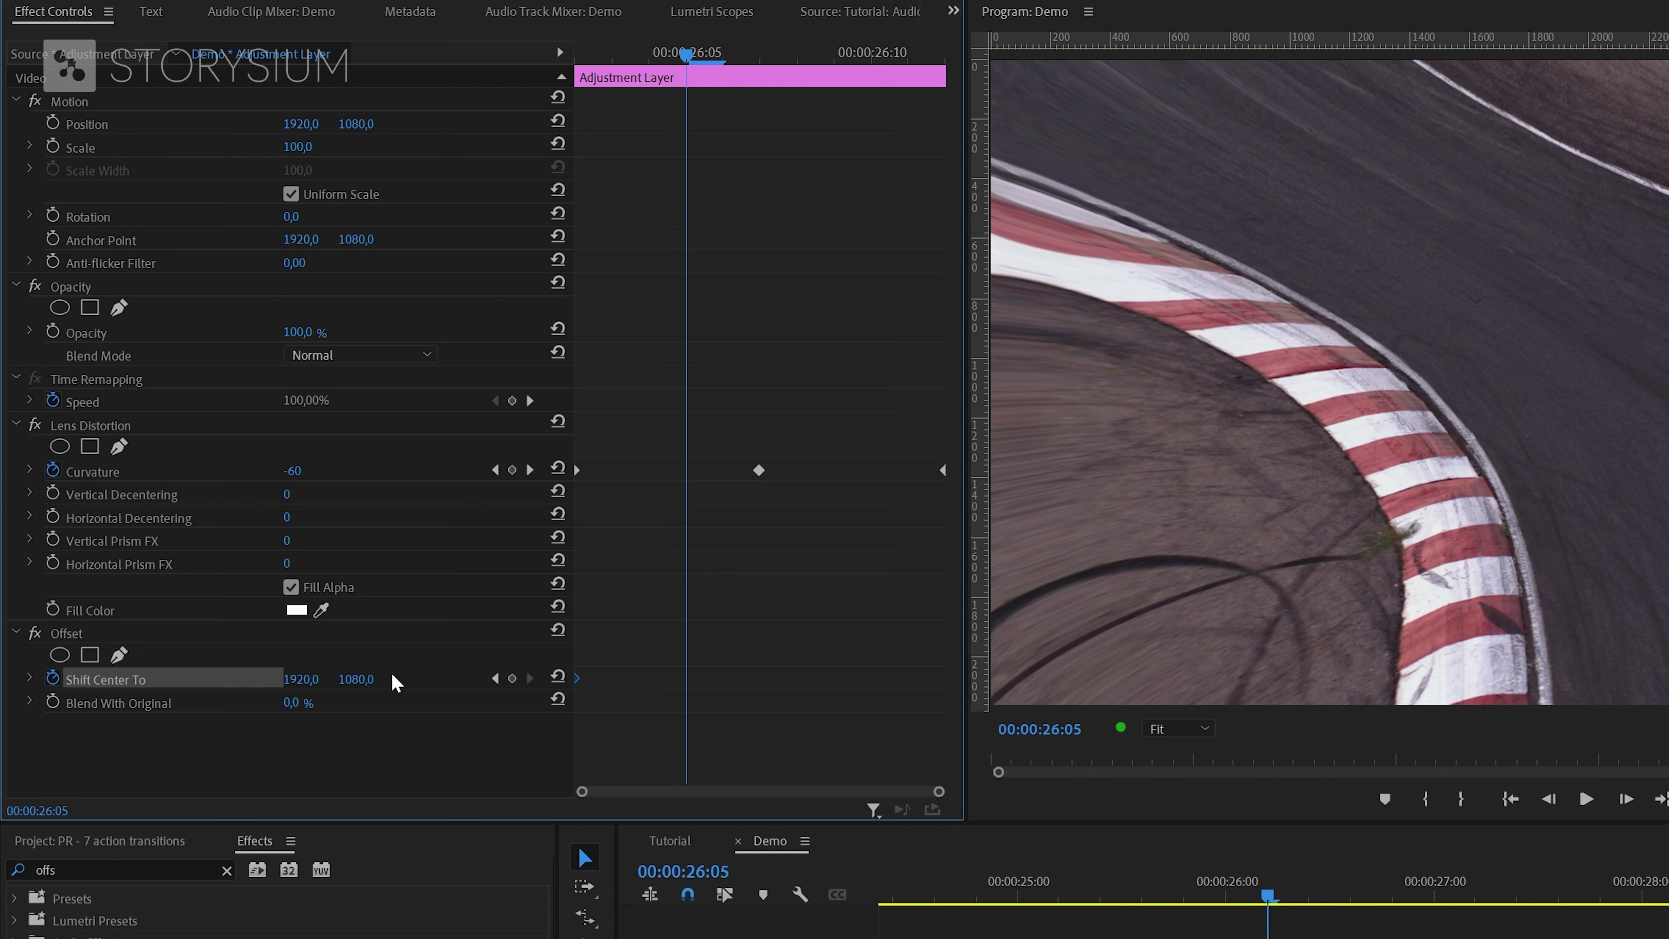
left_click(512, 678)
left_click_drag(688, 683, 1018, 688)
Step: Keyframe Shift Center To's vertical value at 688 on 00:00:26:05 and at 1735 on 00:00:26:09
left_click_drag(348, 679, 177, 678)
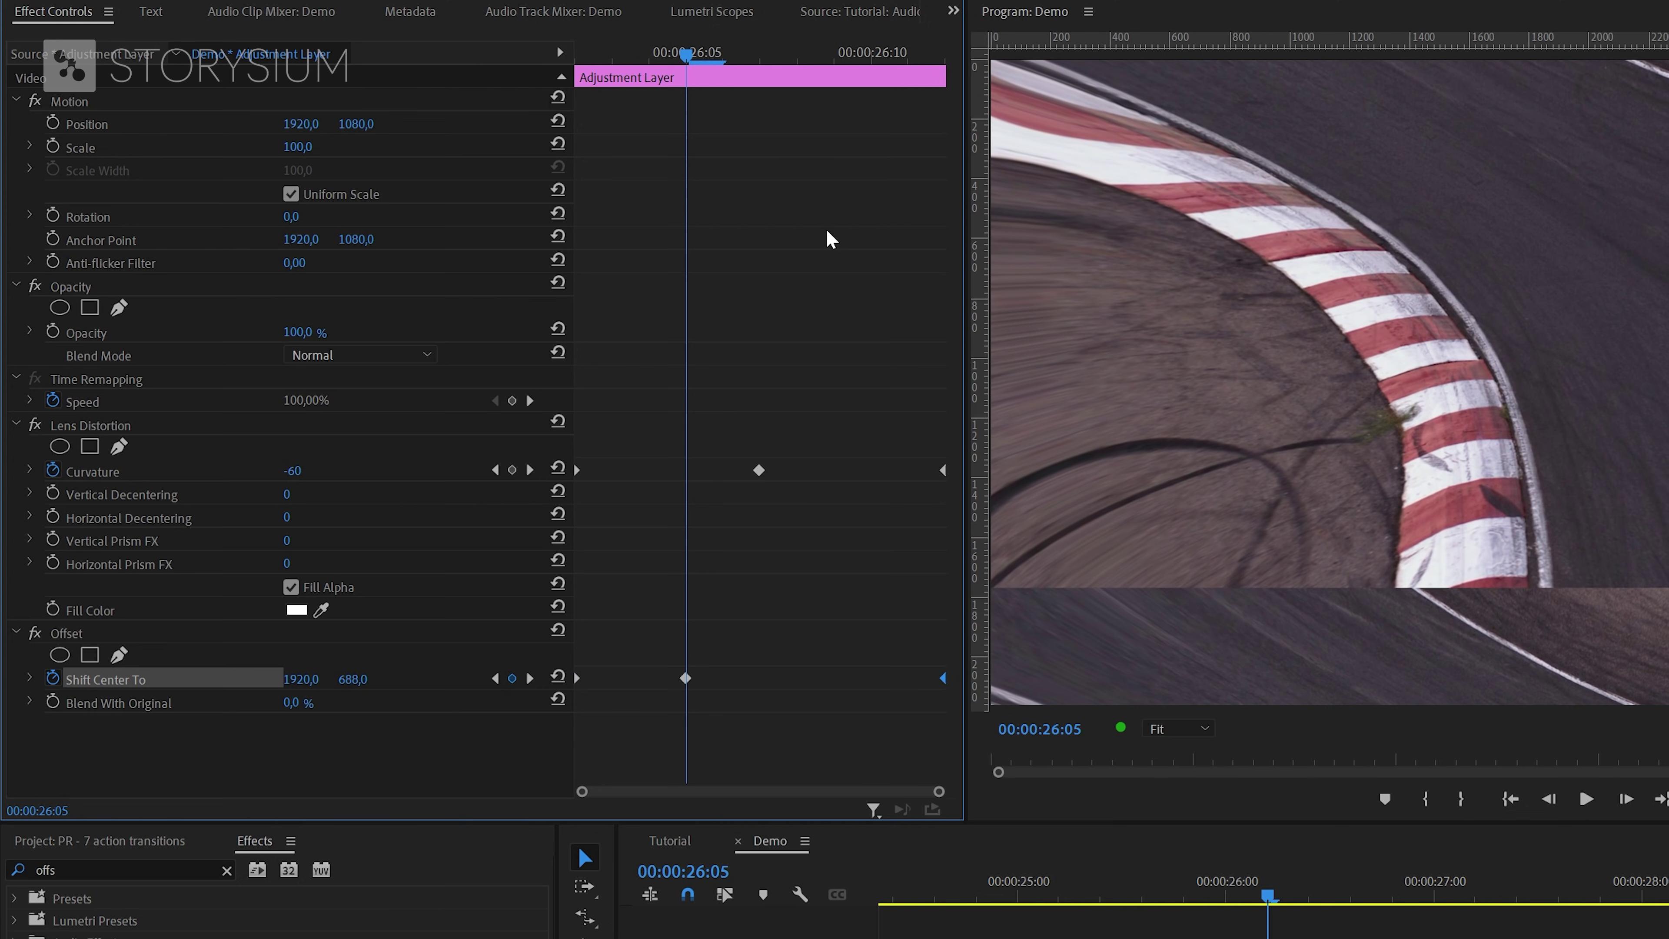
left_click_drag(707, 65, 819, 86)
left_click_drag(376, 682, 723, 683)
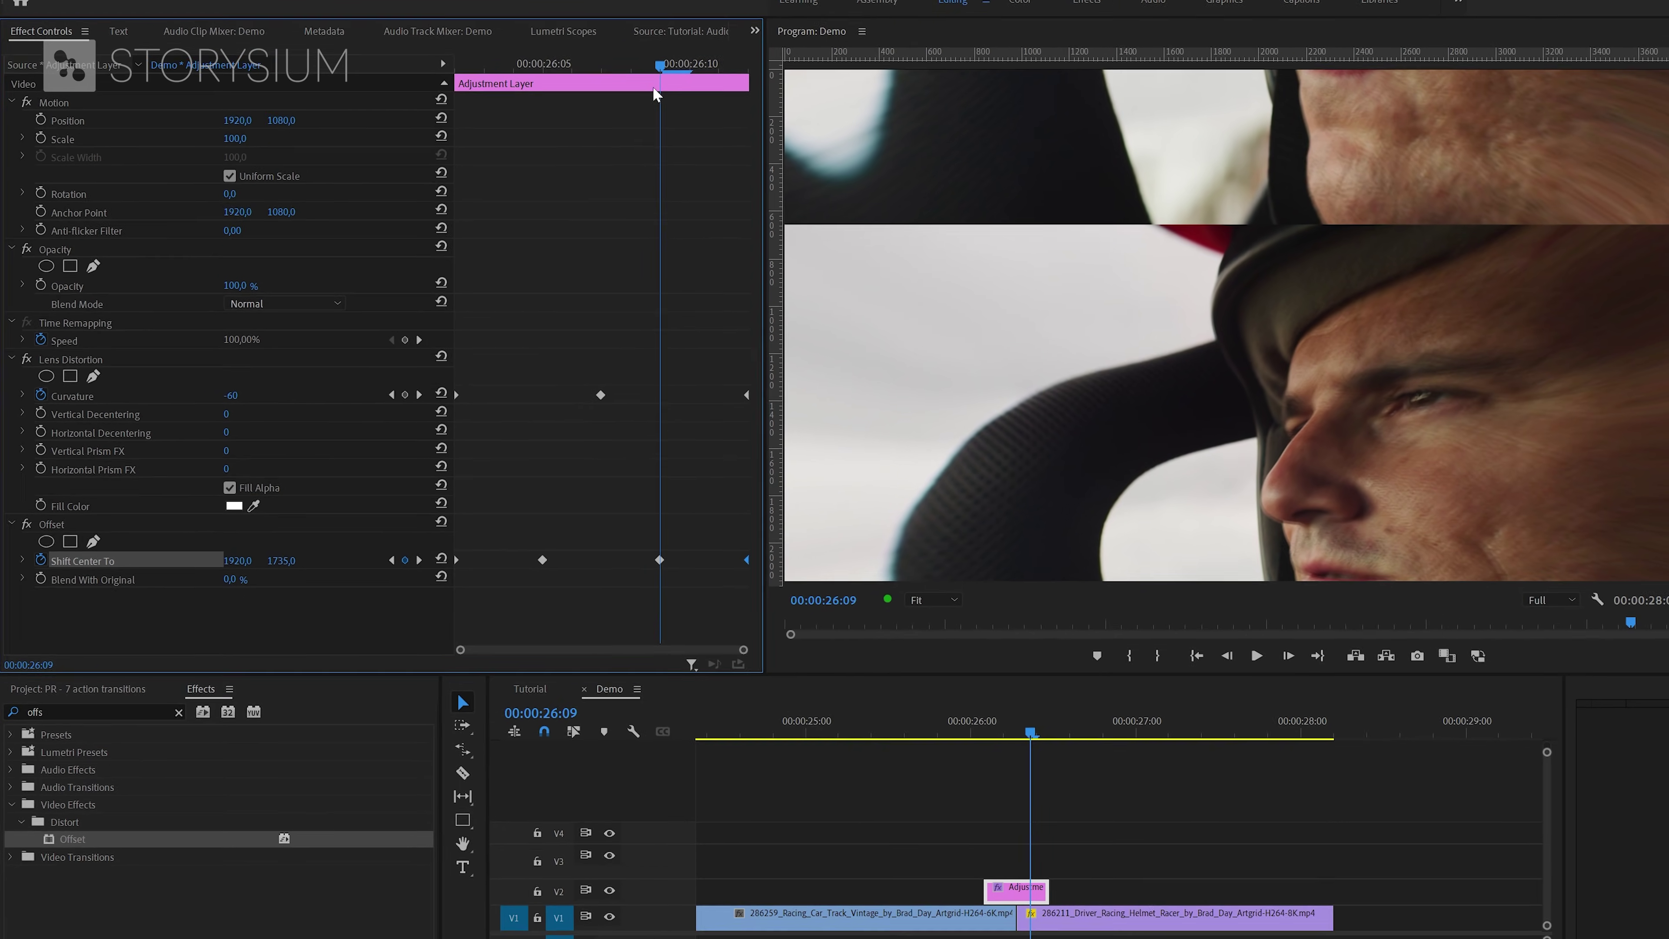
Step: Scrub and play back the lens distortion offset transition
left_click(797, 59)
left_click_drag(618, 77, 729, 159)
left_click(927, 723)
key("space")
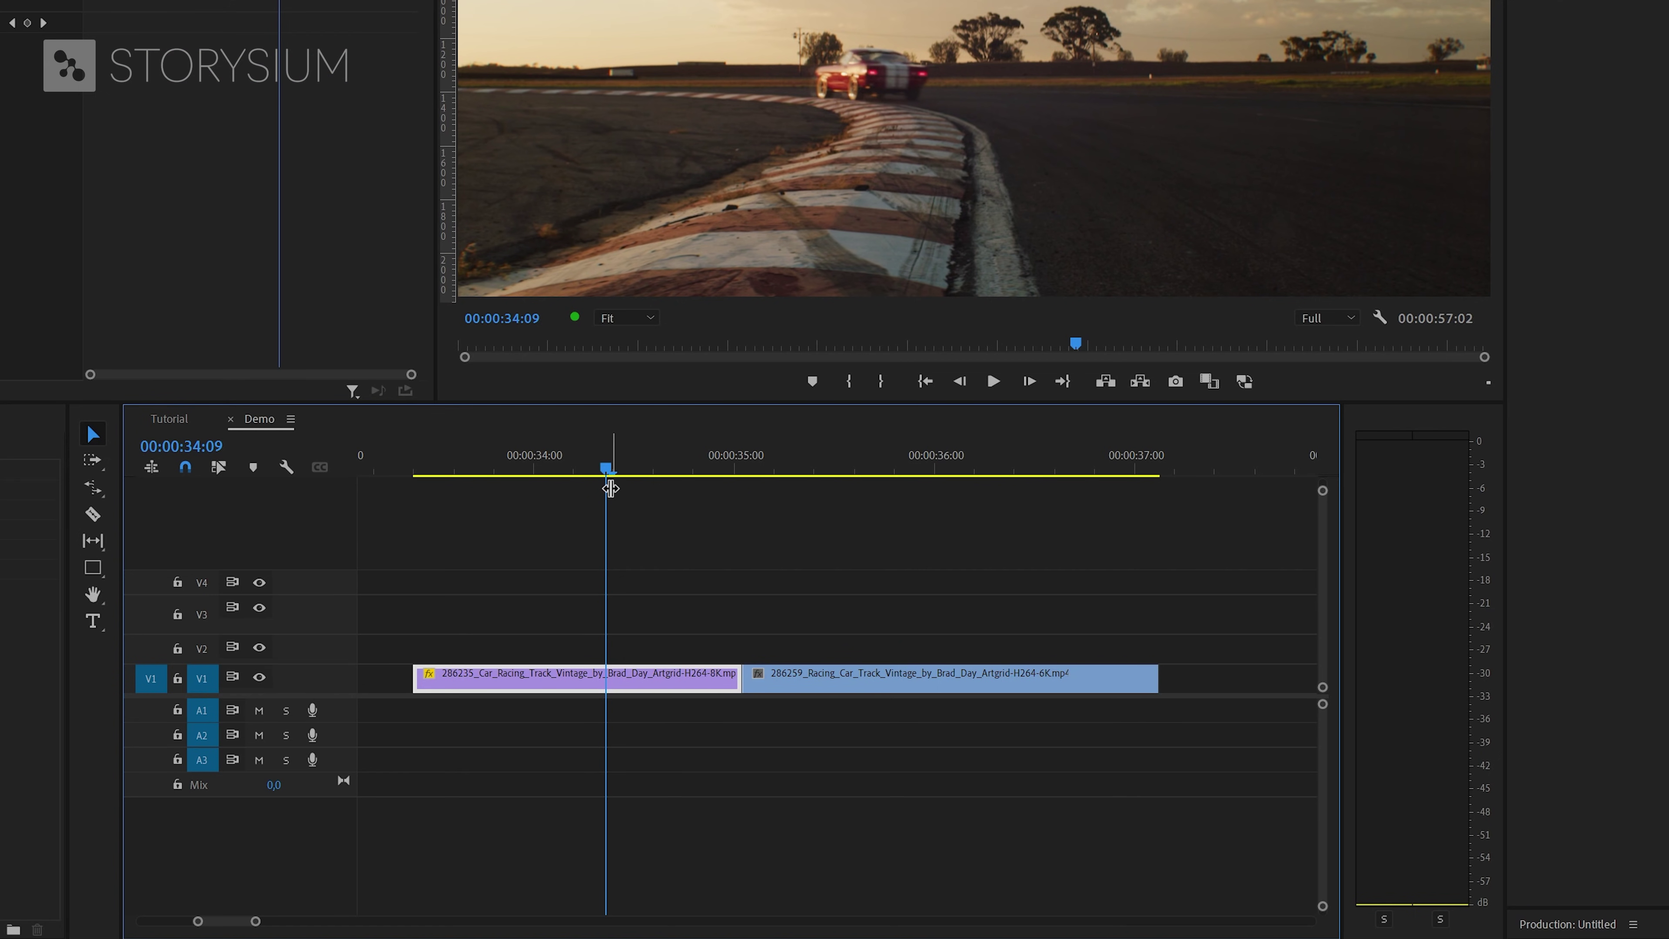
Step: Shift the second clip about one second later and cut 10-frame segments at the first clip's end and the second clip's start
left_click_drag(762, 683, 963, 684)
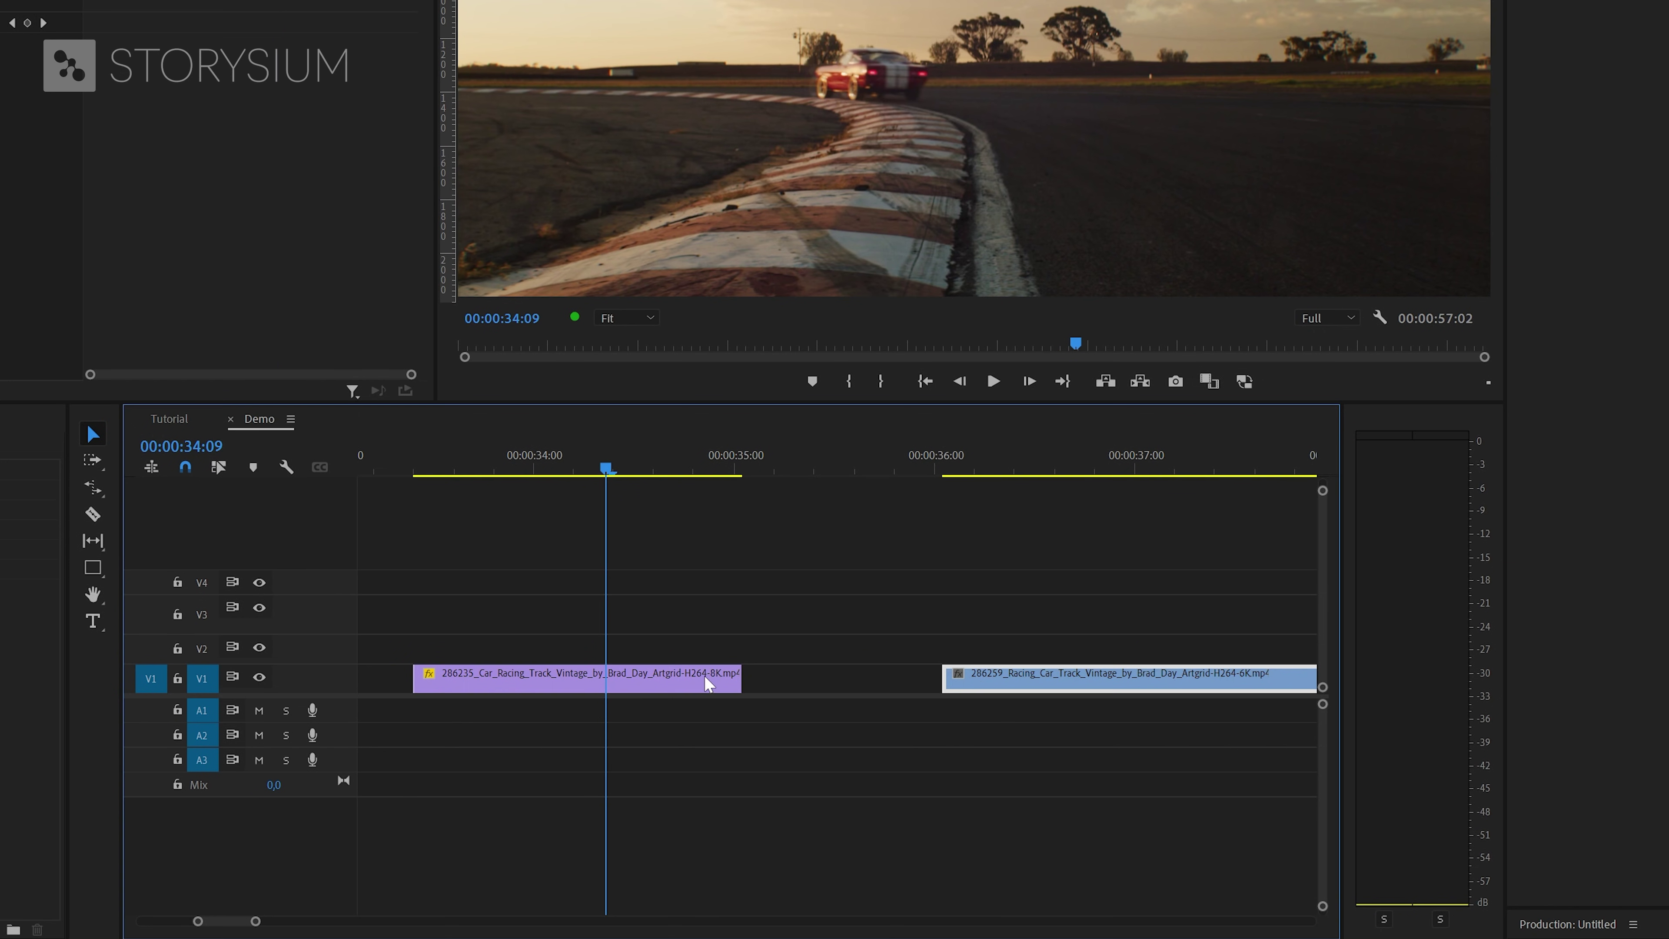
key("c")
left_click(662, 681)
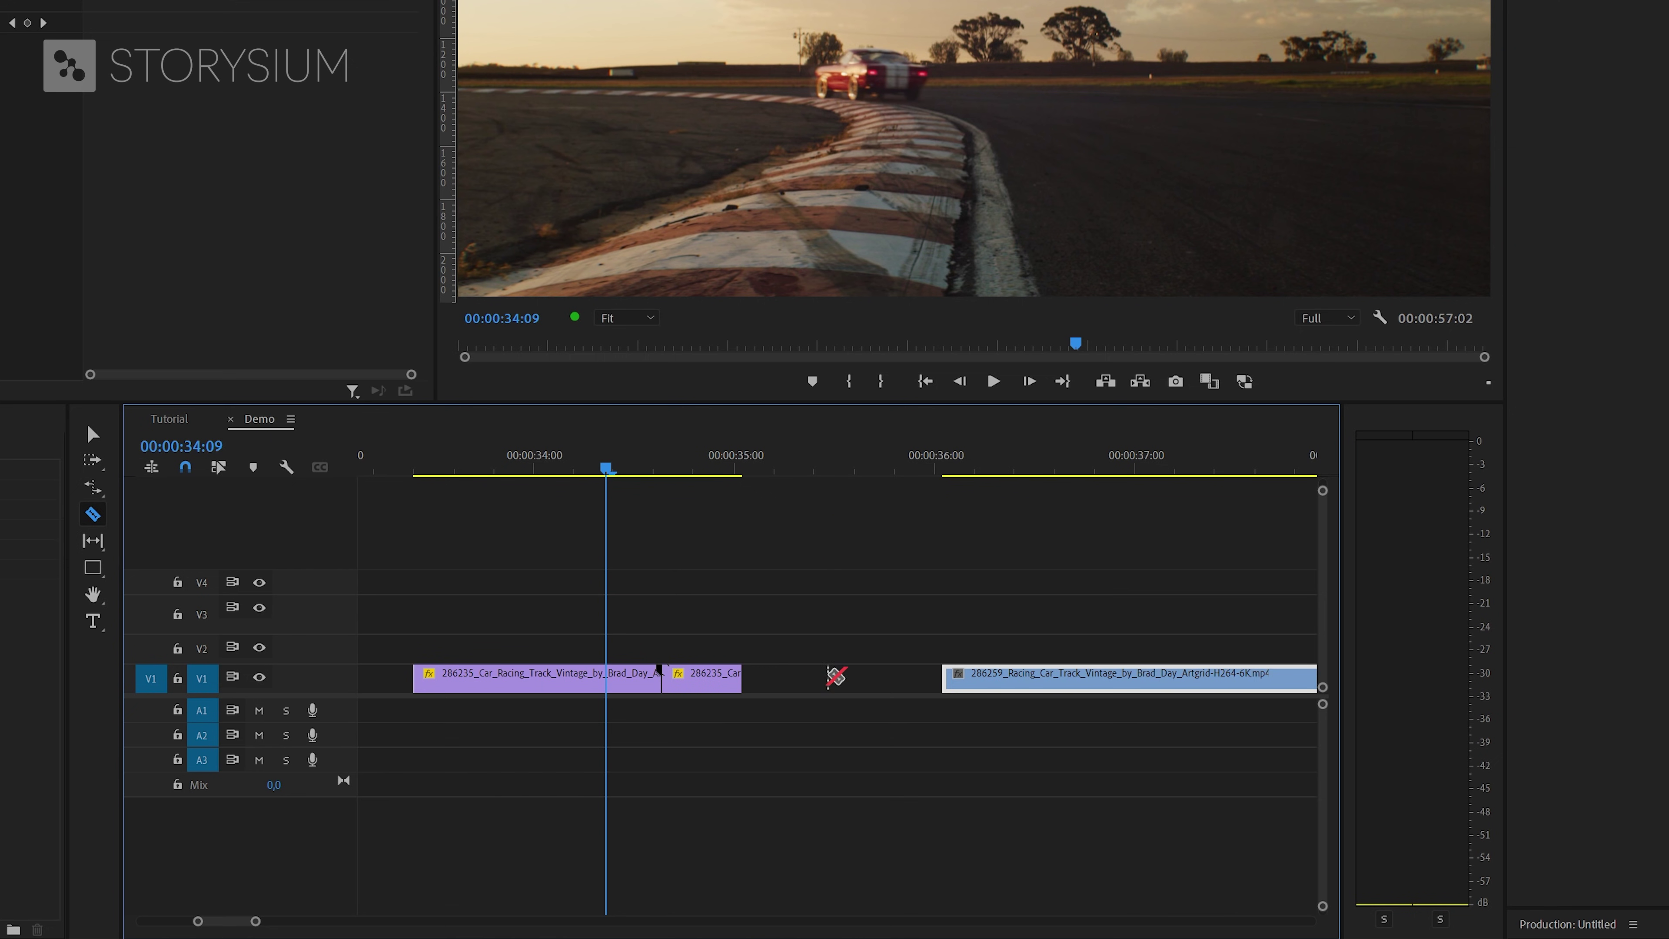
left_click(1020, 678)
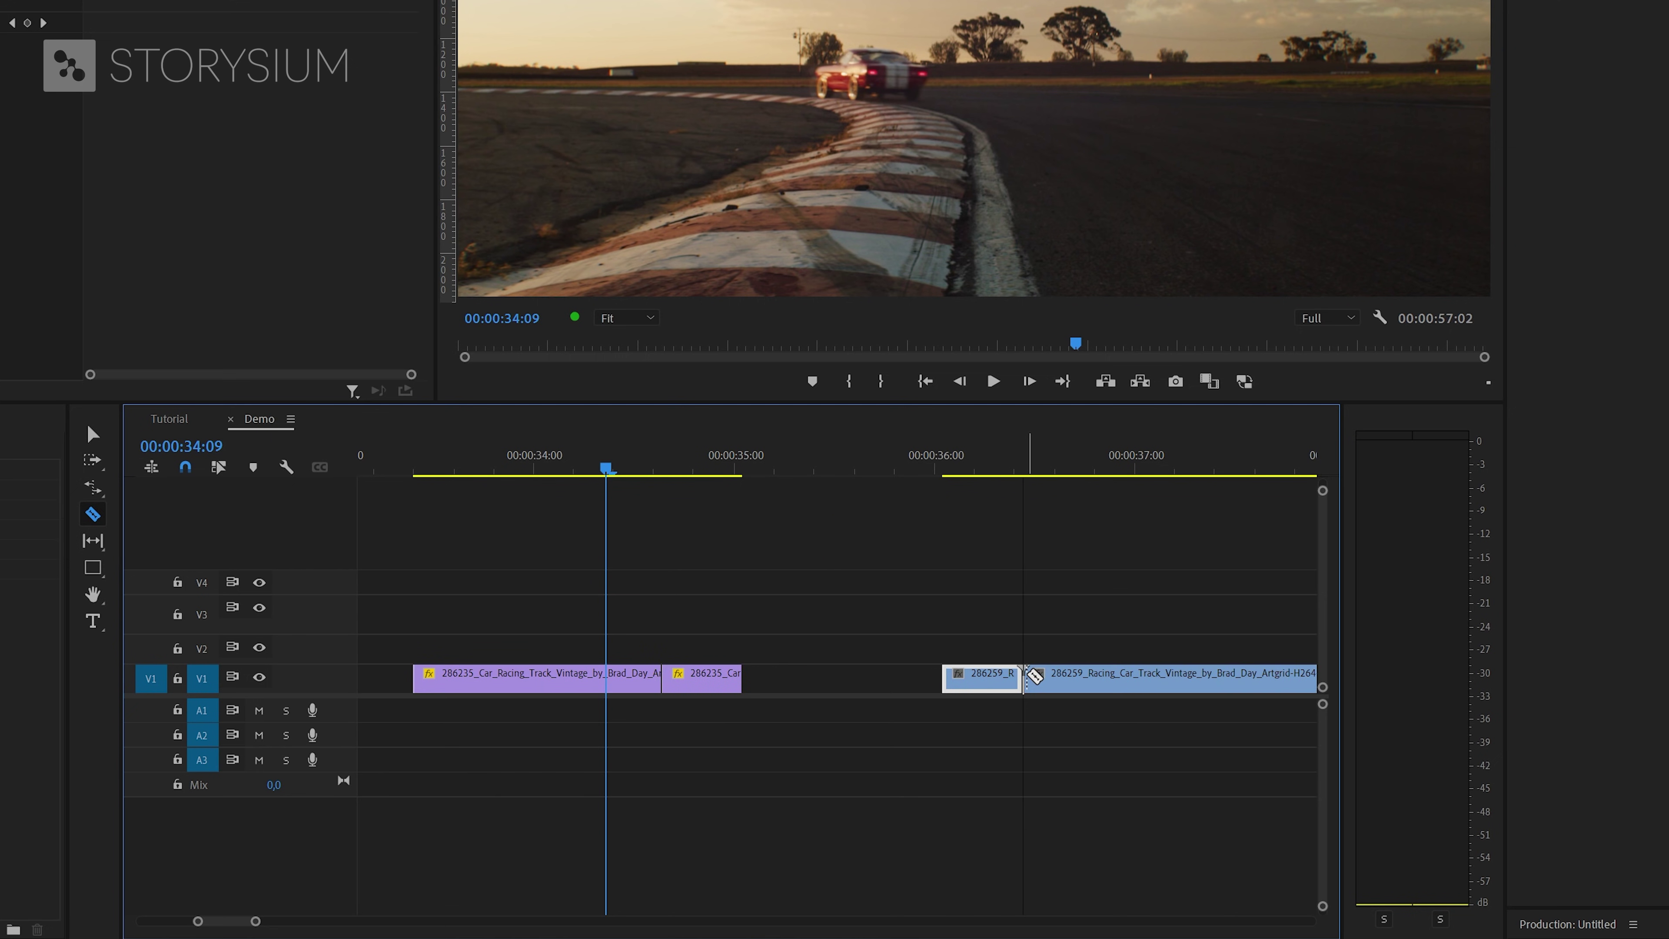
key("v")
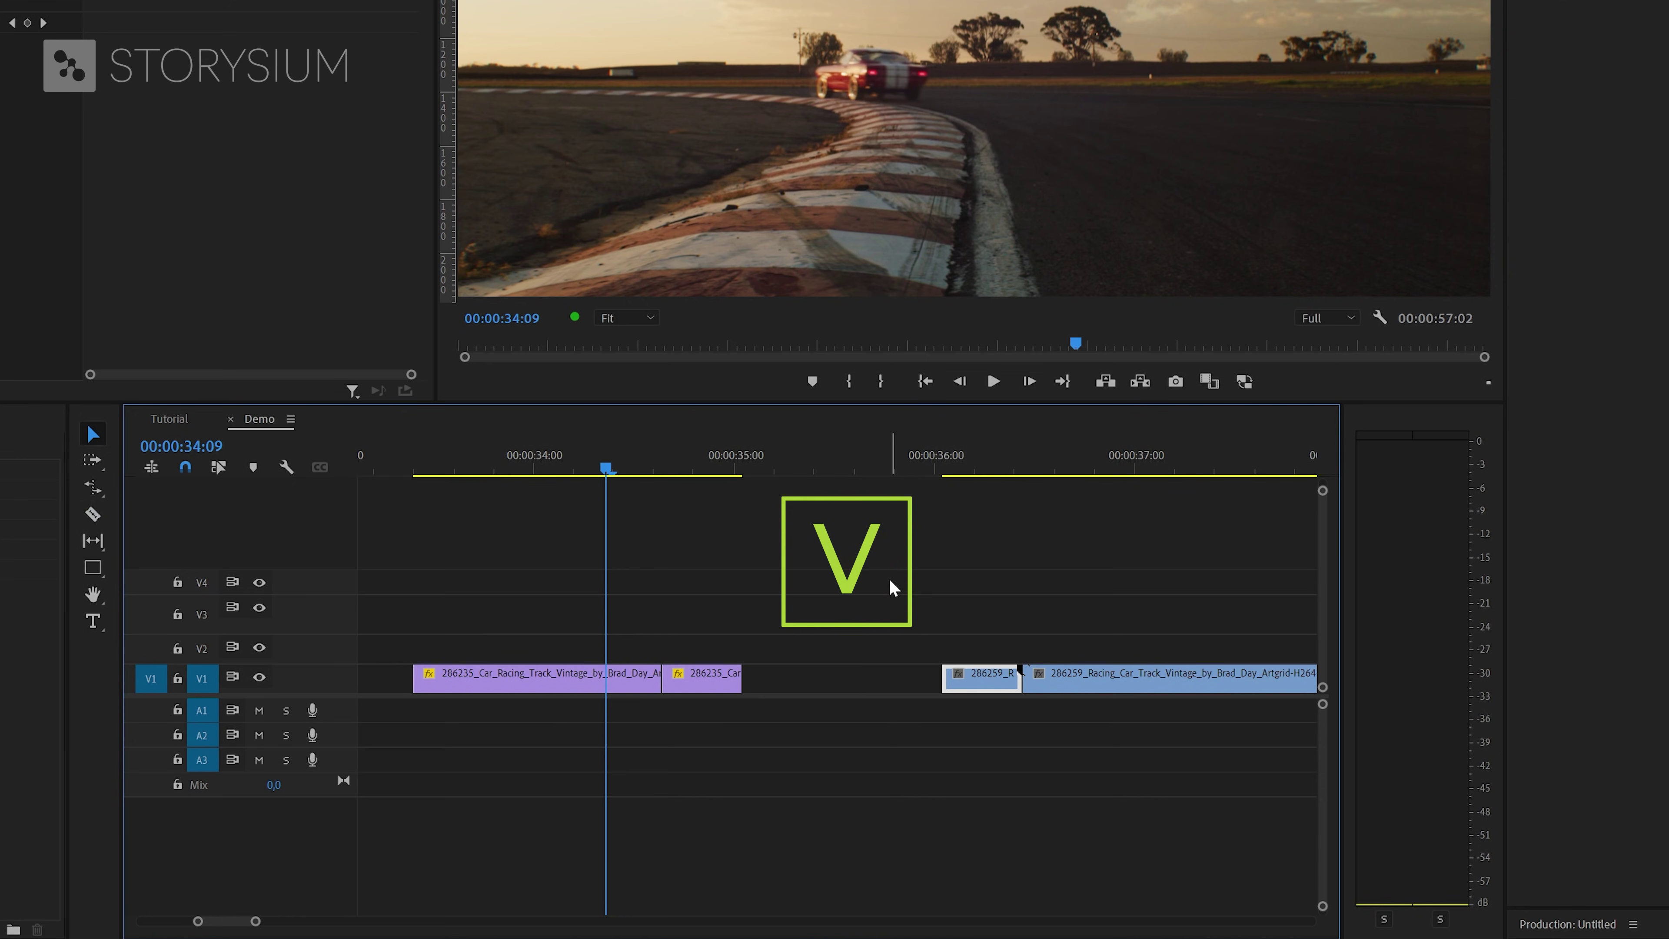
Step: Duplicate the first clip's end segment directly after it and the second clip's start segment directly before it
left_click(701, 681)
left_click_drag(700, 684, 781, 678)
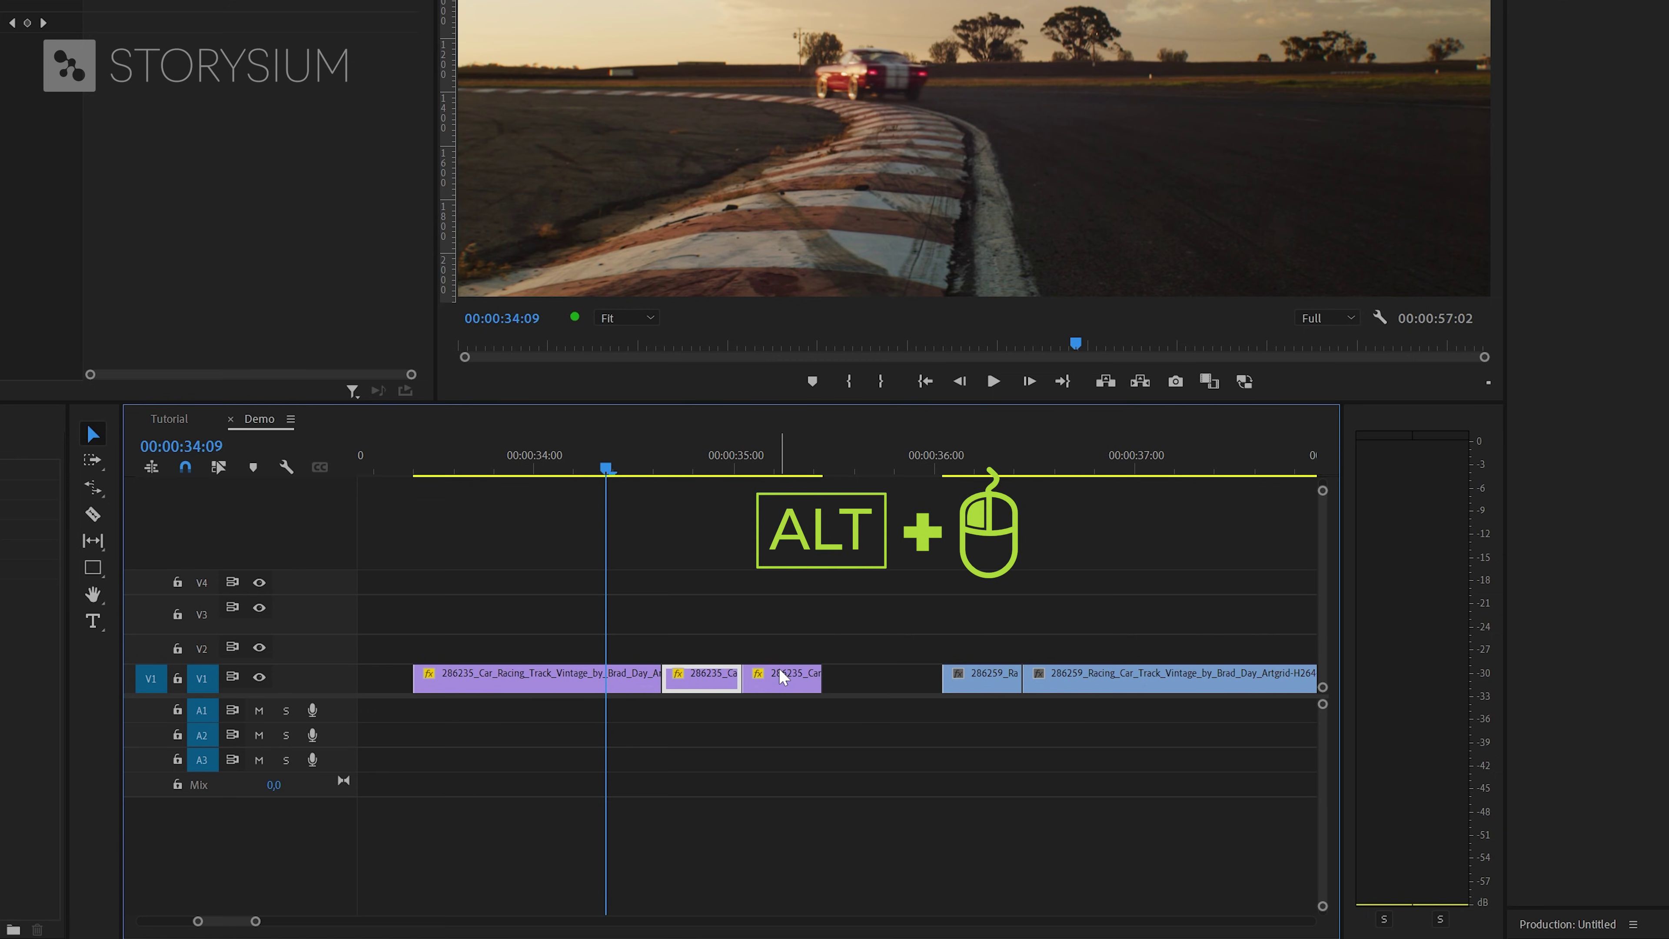
left_click_drag(992, 677, 909, 674)
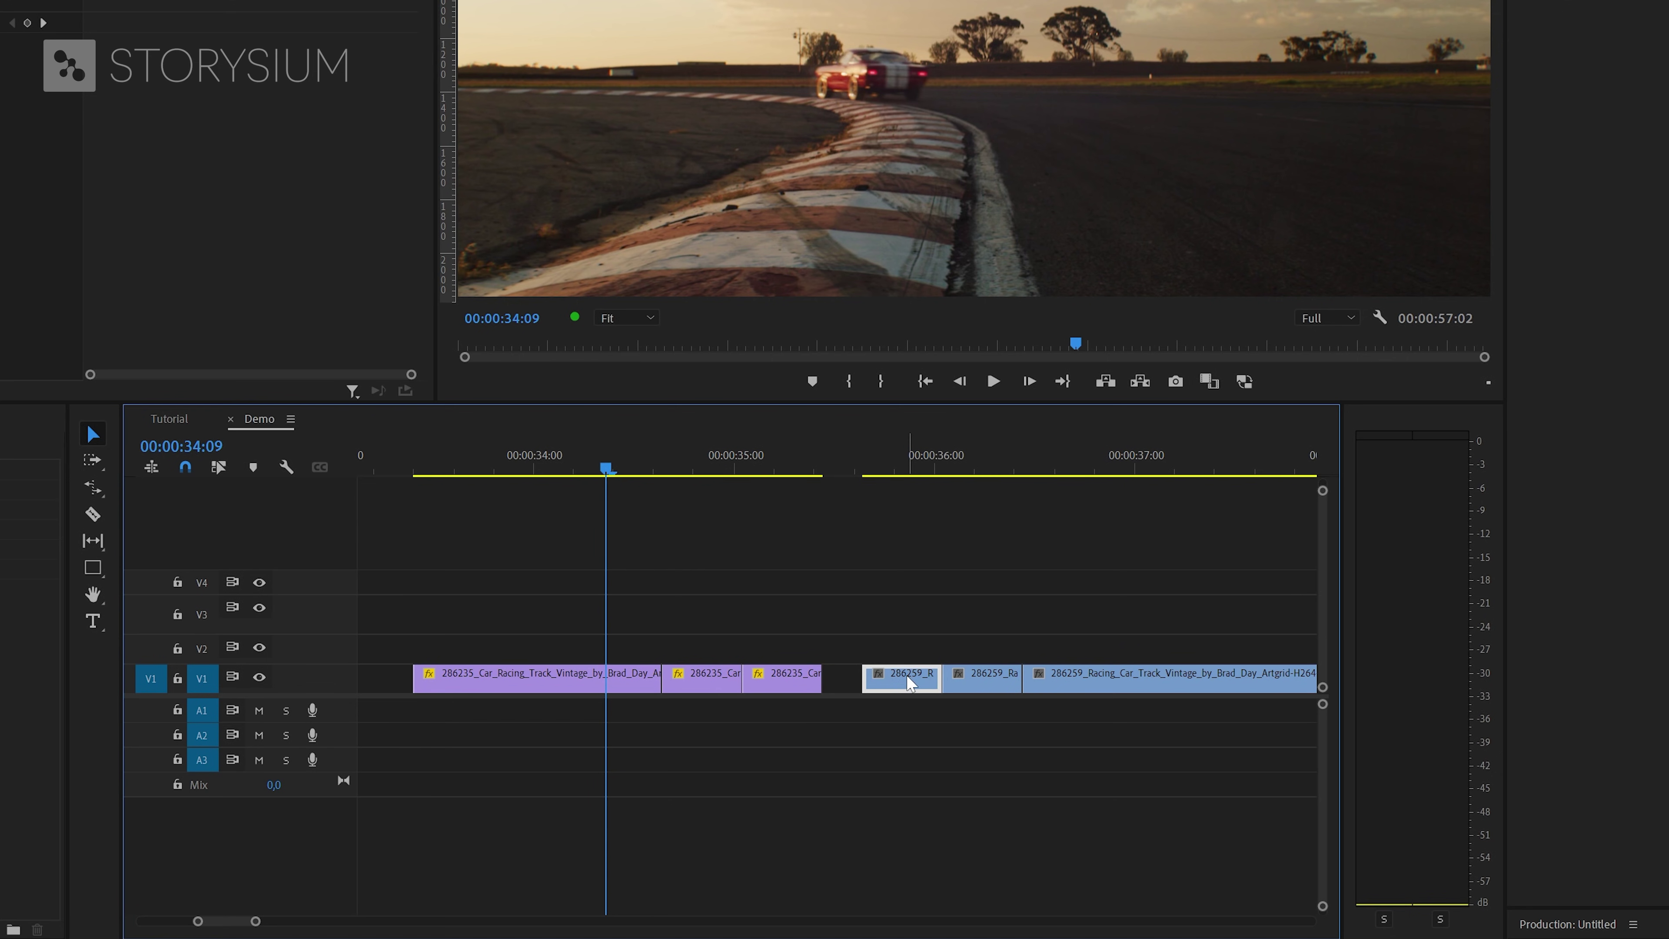
Step: Reverse the speed of the duplicated segment in front of the second clip
right_click(906, 676)
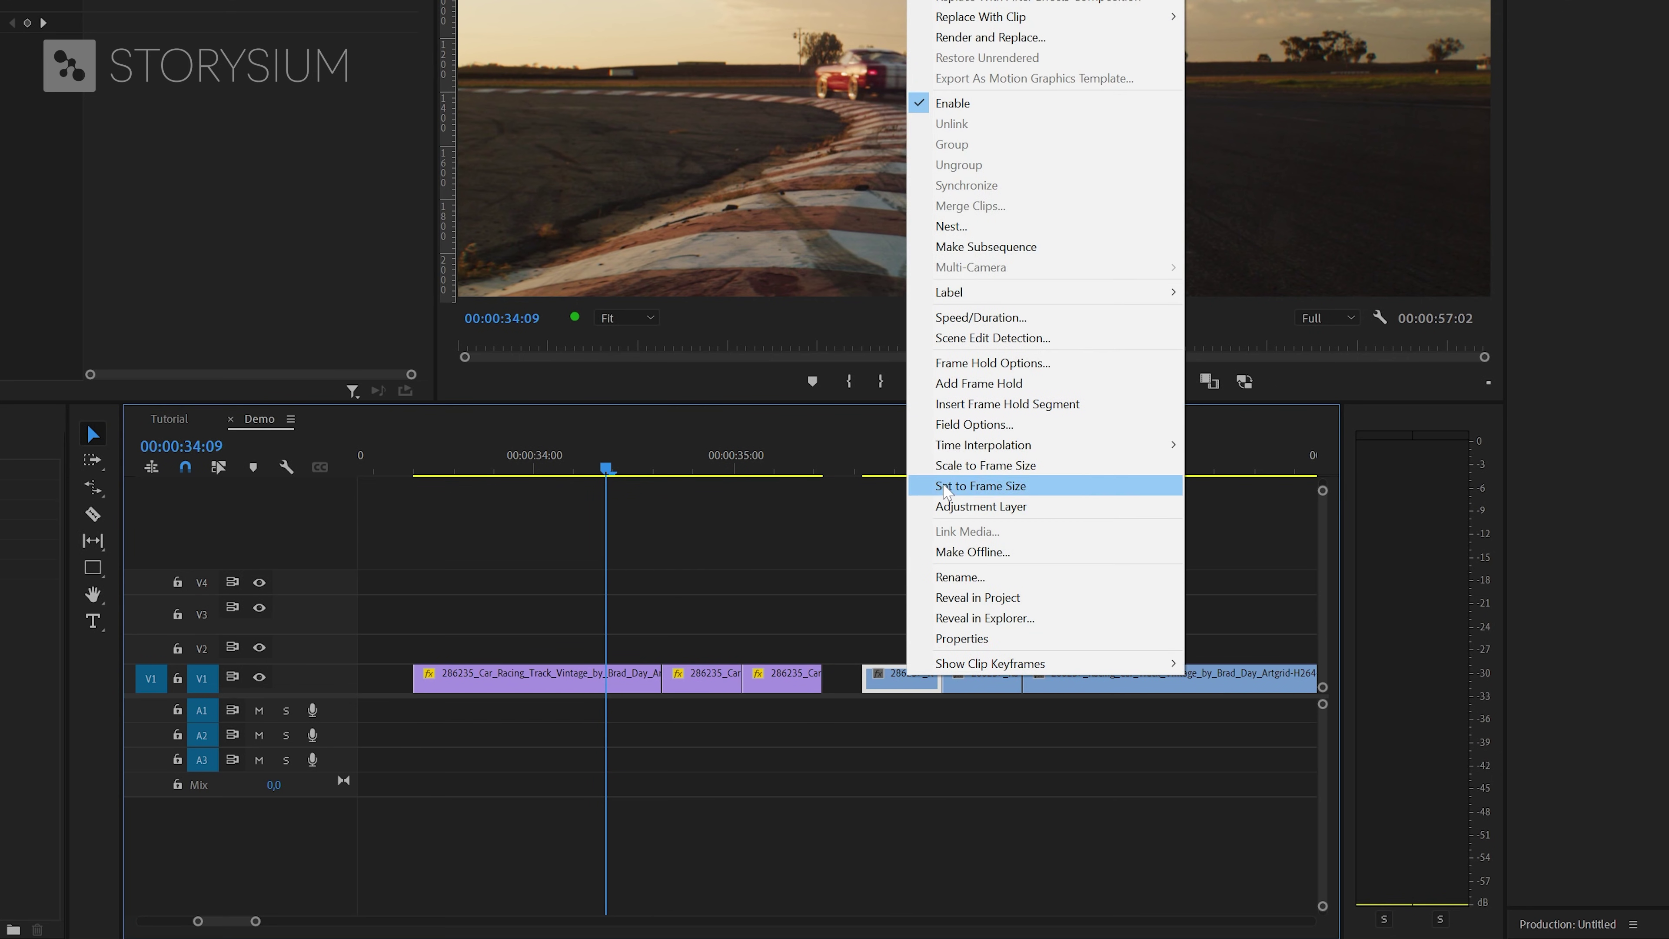
left_click(958, 318)
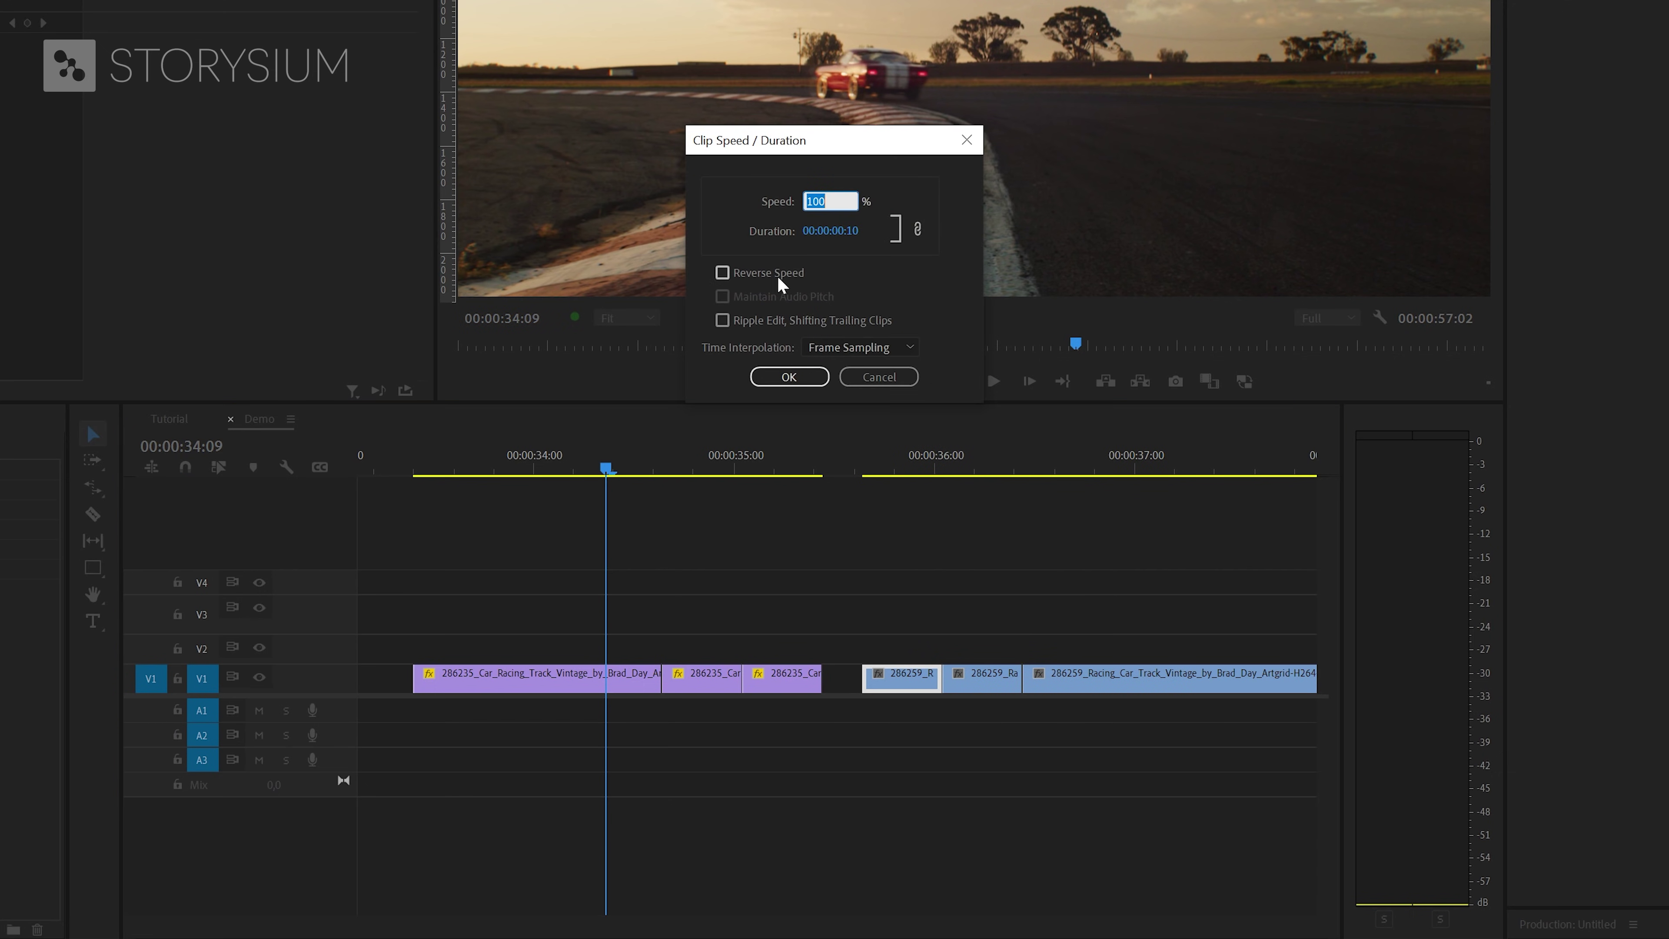
left_click(775, 274)
left_click(788, 376)
Step: Reverse the speed of the duplicated segment at the end of the first clip
left_click(786, 687)
right_click(787, 694)
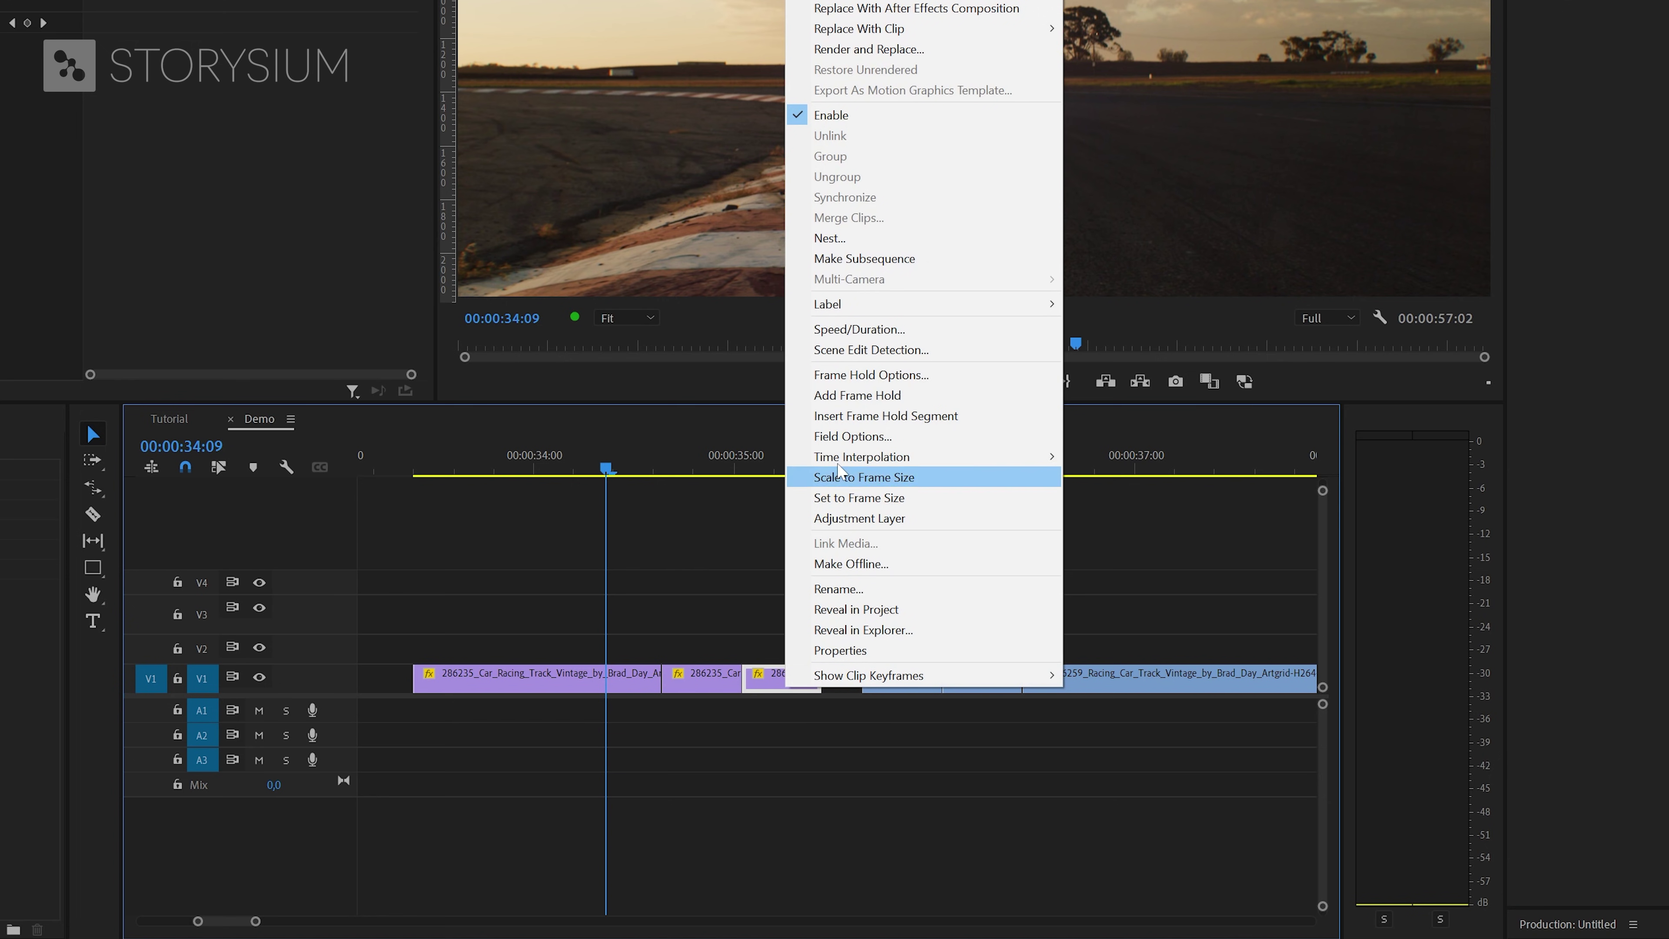
left_click(851, 334)
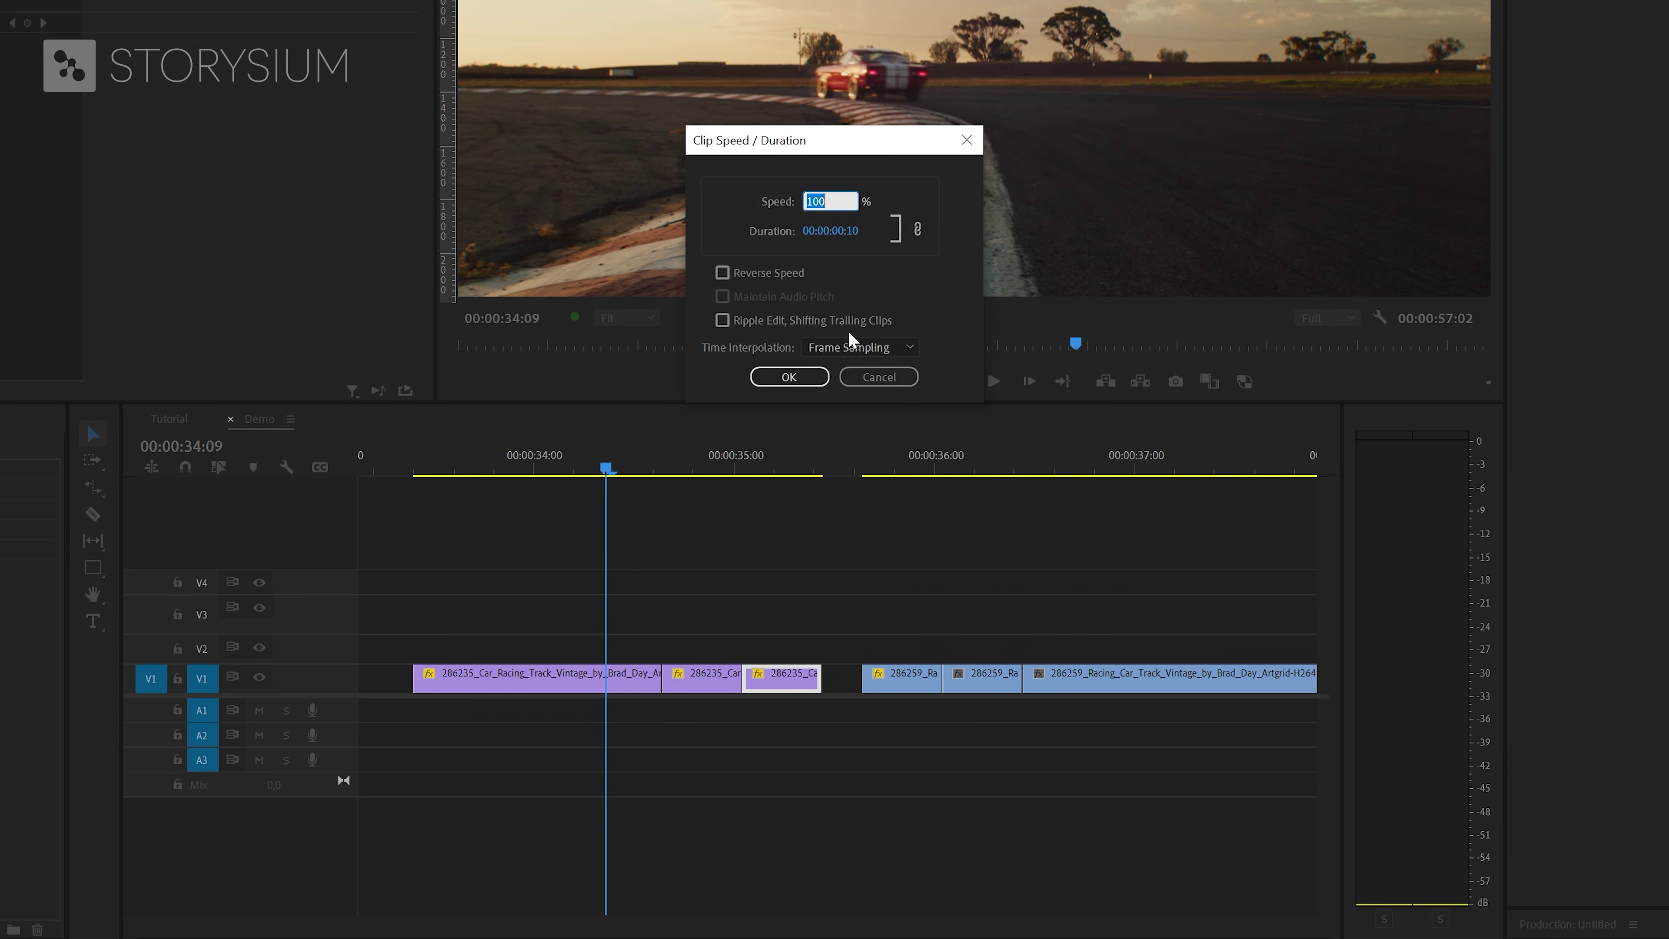
left_click(794, 278)
left_click(792, 375)
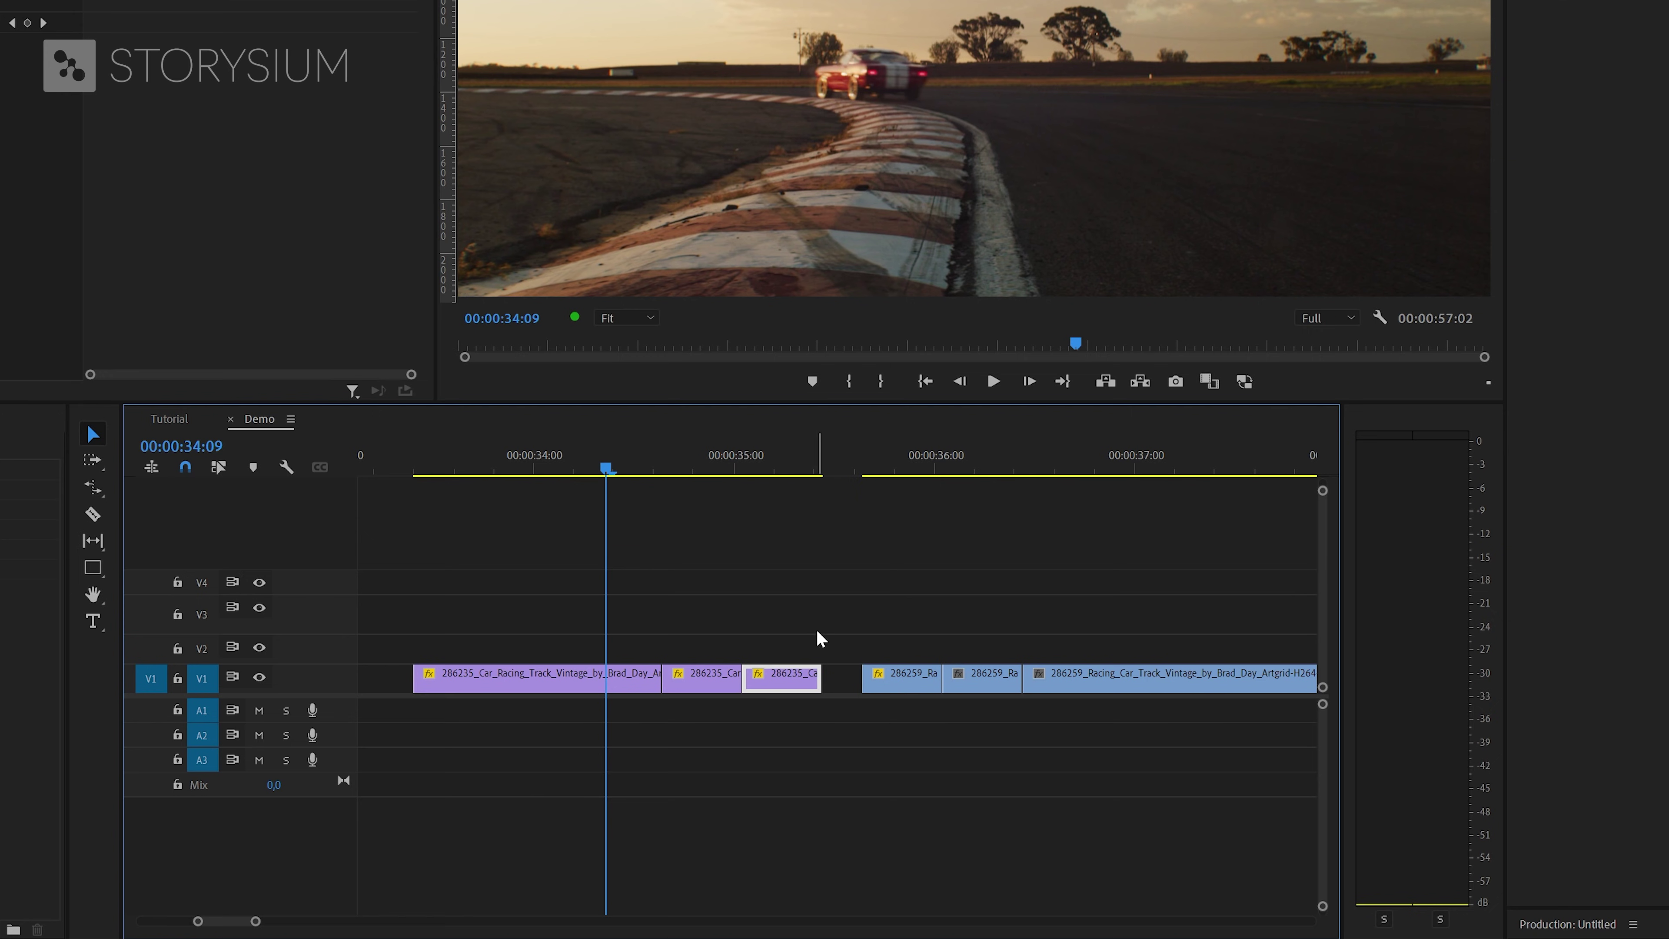
Step: Retime the first clip's reversed segment with Rate Stretch toward the second clip and play back the transition
key("r")
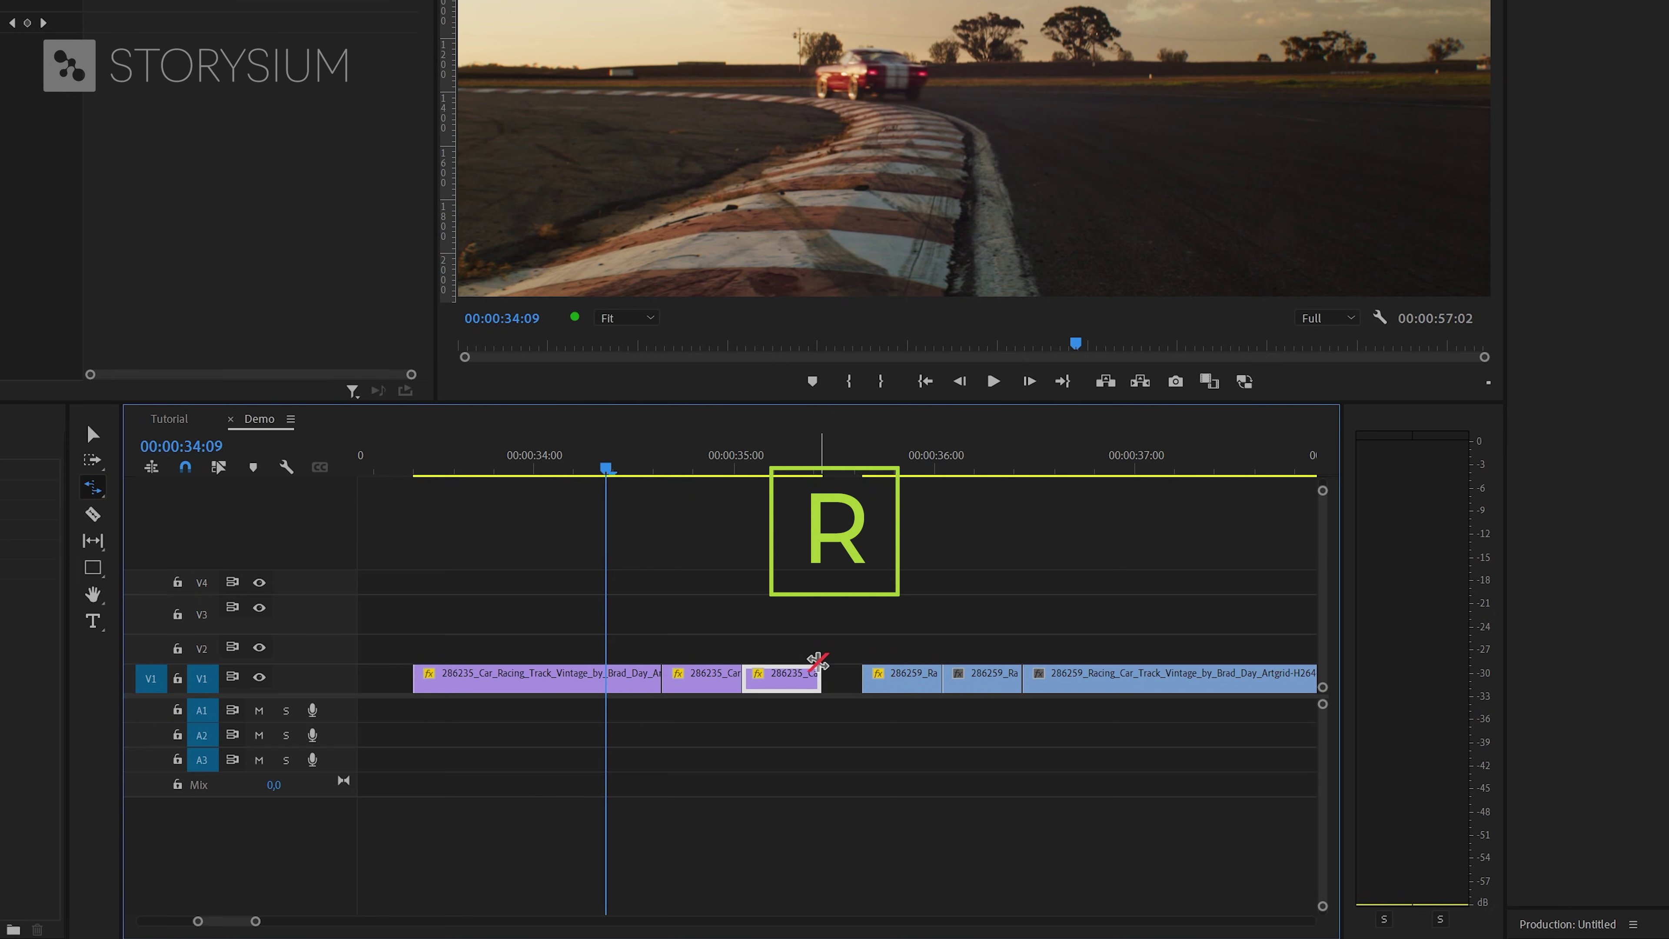
left_click_drag(818, 677, 975, 689)
key("v")
key("space")
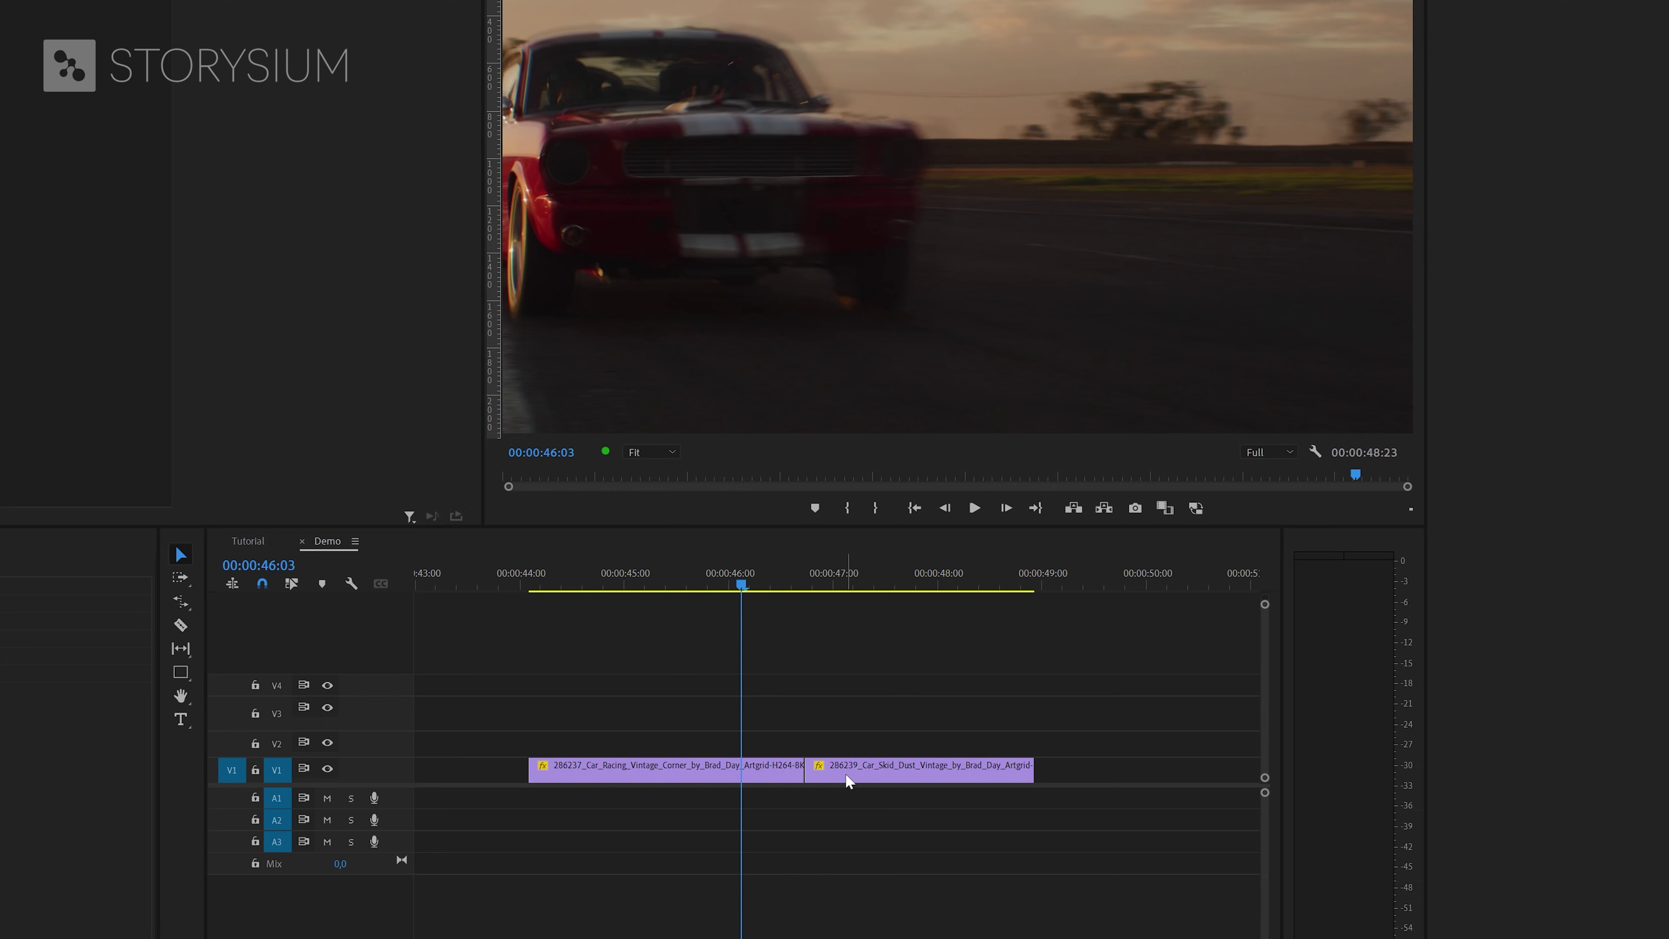
Step: Overlap the second clip's start onto V2 above the first clip, cut it at the first clip's end, and return the remainder to V1
left_click_drag(847, 780, 721, 740)
key("c")
left_click(806, 741)
key("v")
left_click_drag(833, 729, 839, 773)
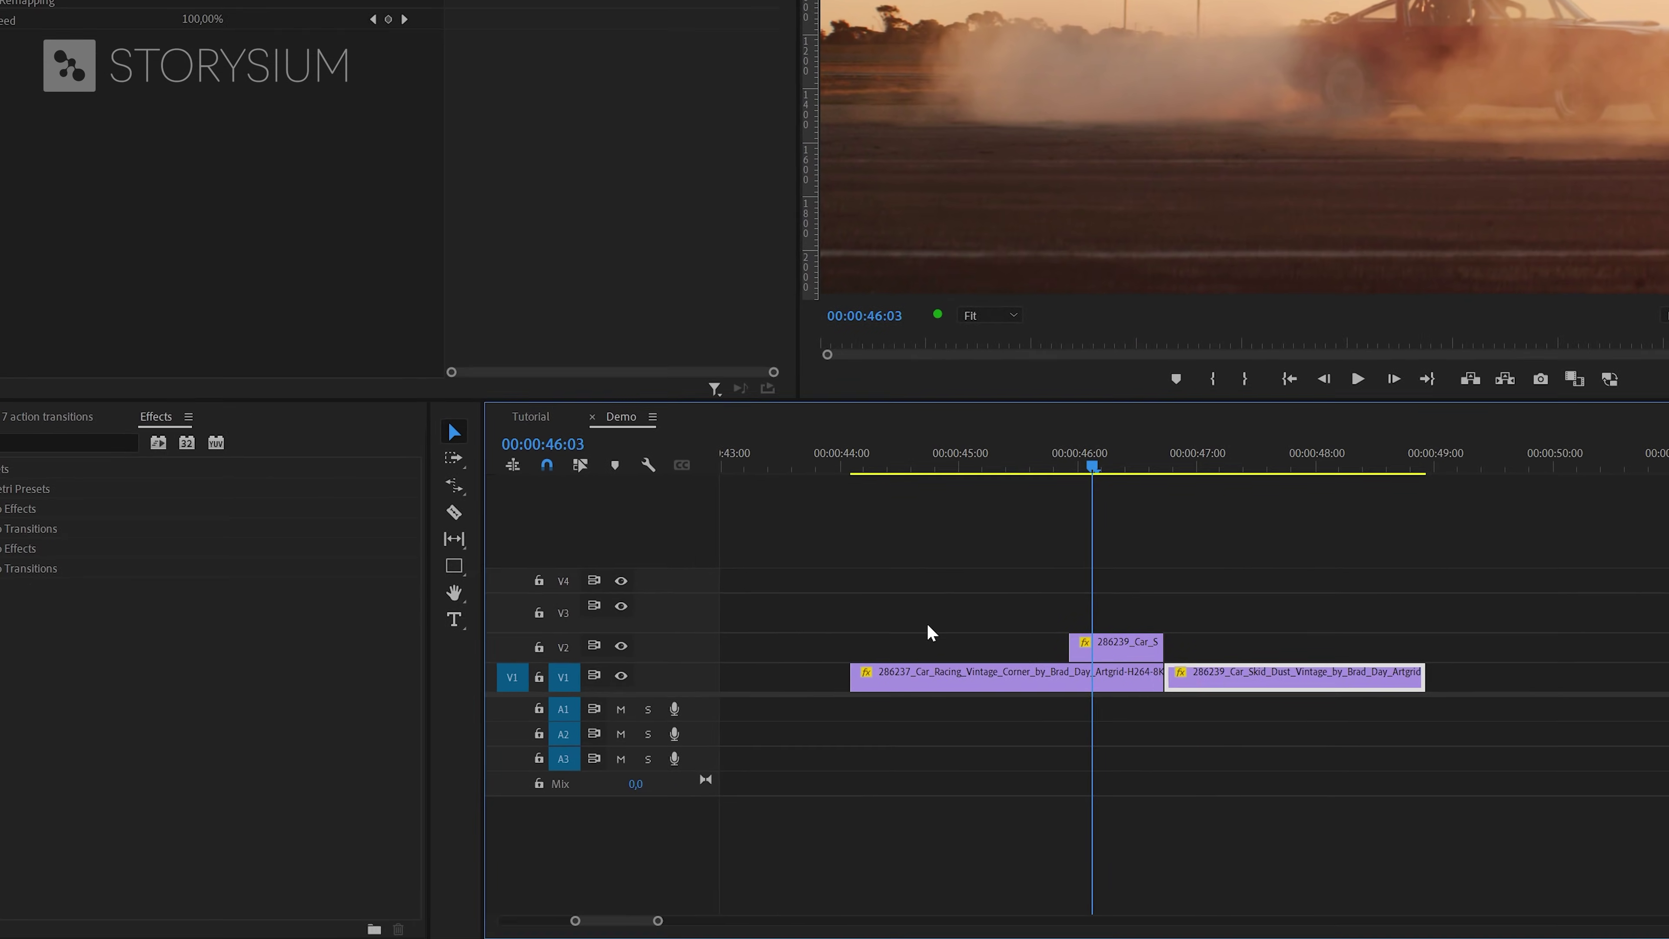
Step: Find the Gradient Wipe video effect and apply it to the short overlapping segment on V2
left_click(86, 400)
type("gradient")
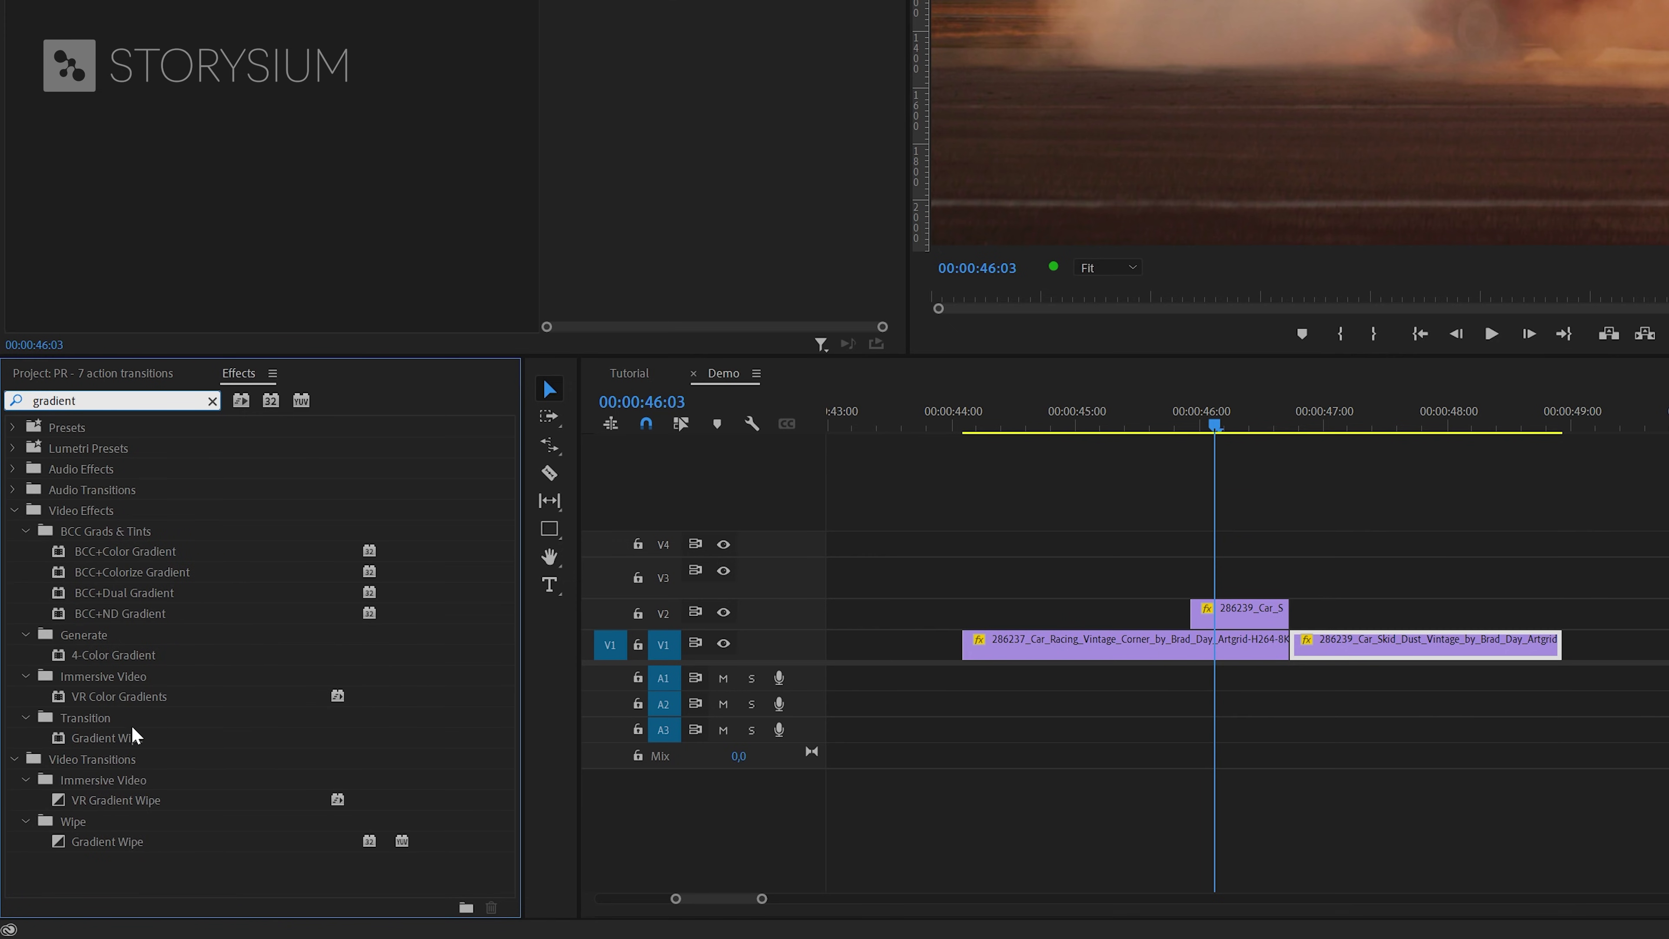
left_click(133, 736)
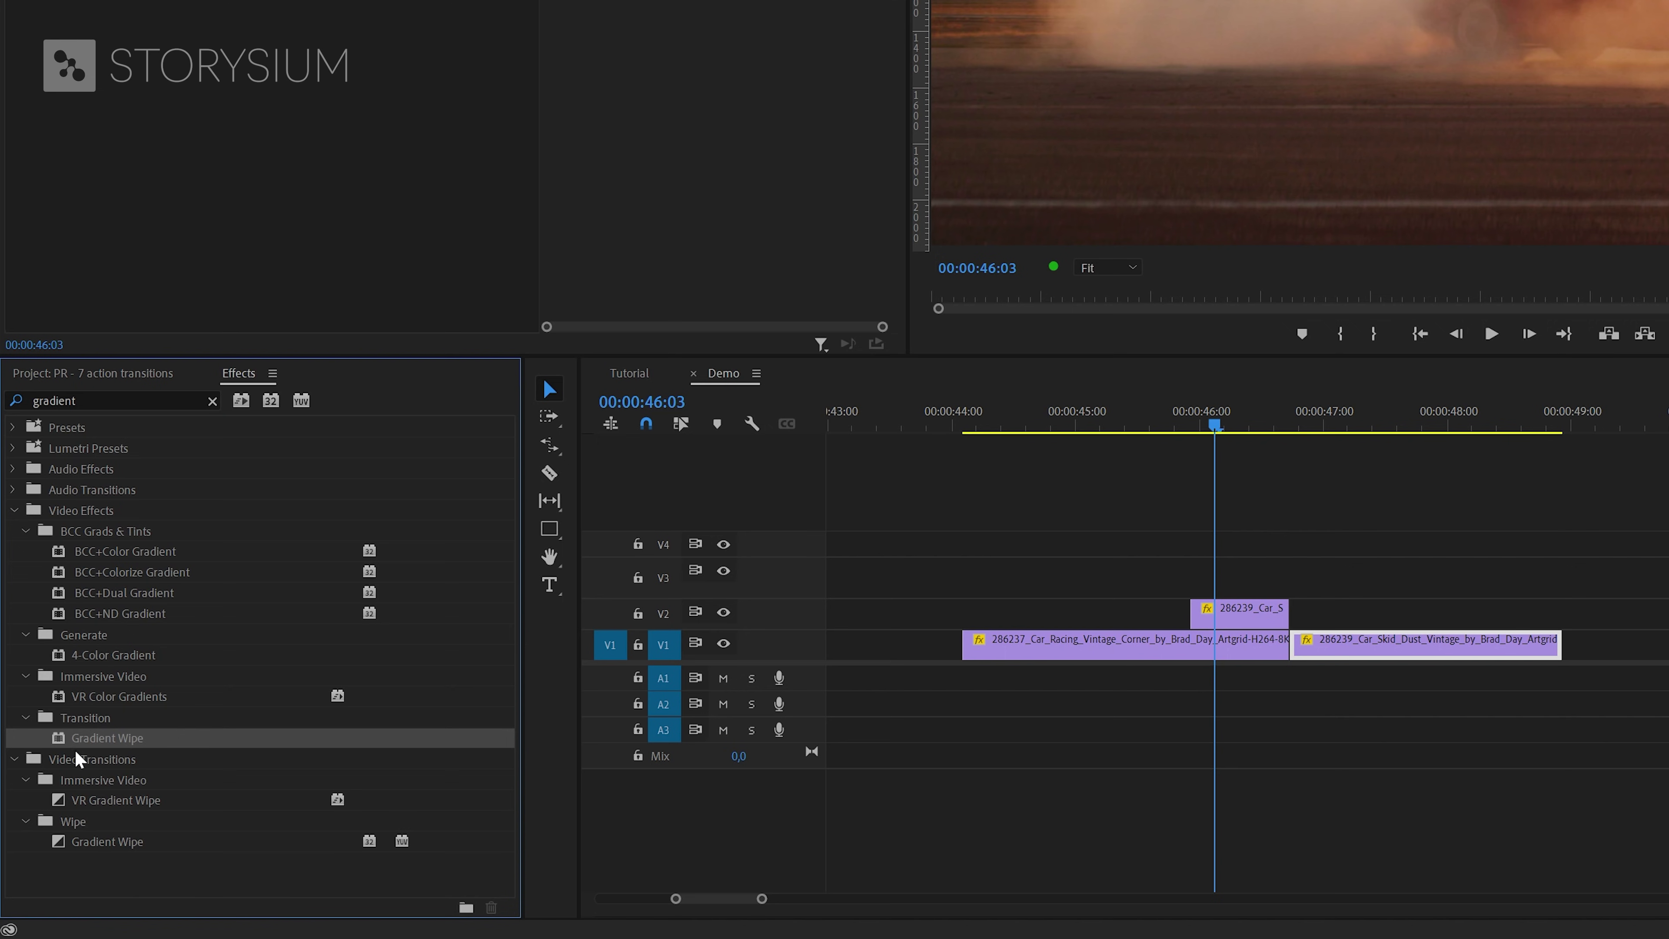
left_click_drag(78, 742, 1241, 613)
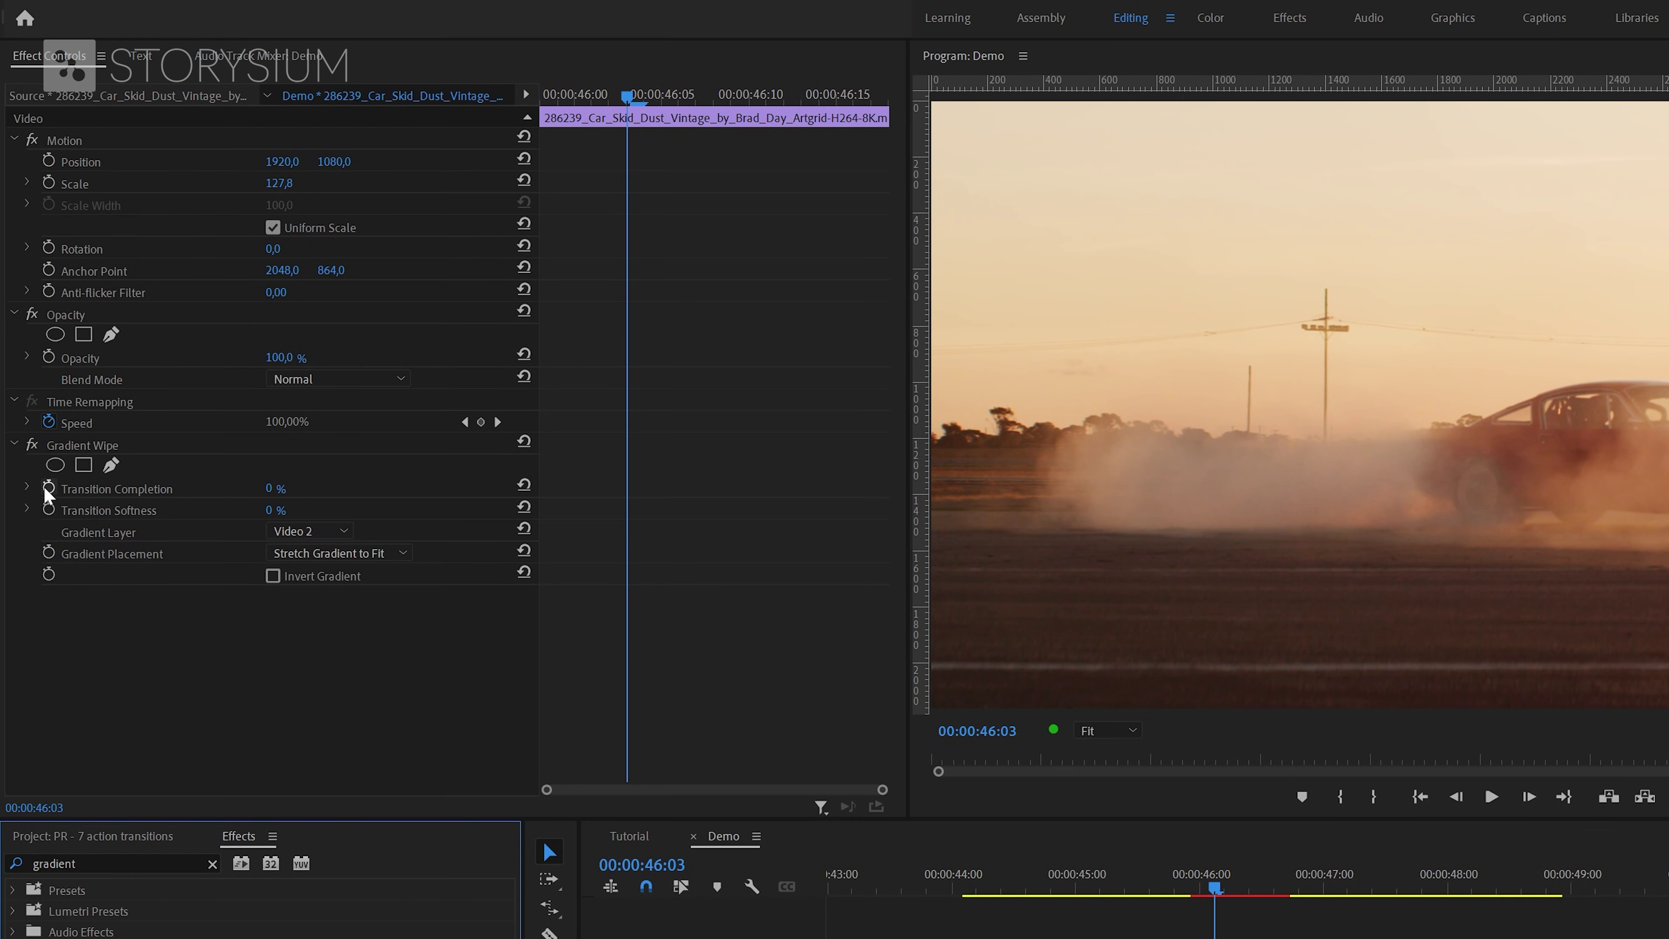
Step: Keyframe Gradient Wipe's Transition Completion from 100% at the start of the V2 segment to 0% at its end
left_click(47, 487)
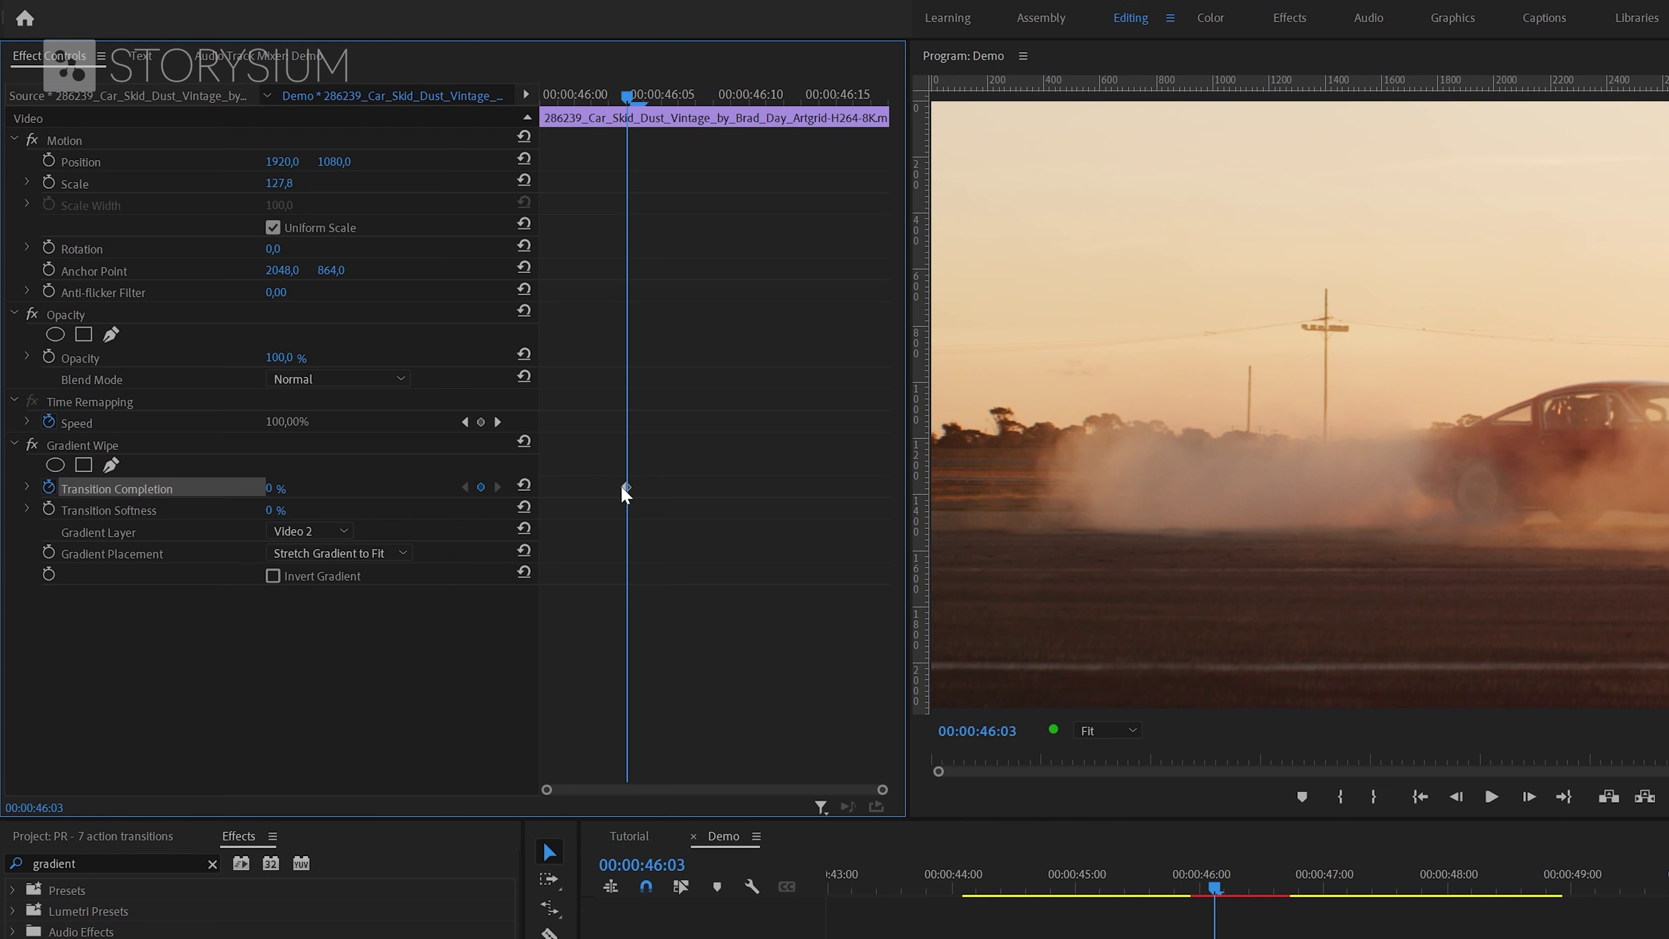
left_click_drag(628, 492, 919, 499)
left_click(272, 489)
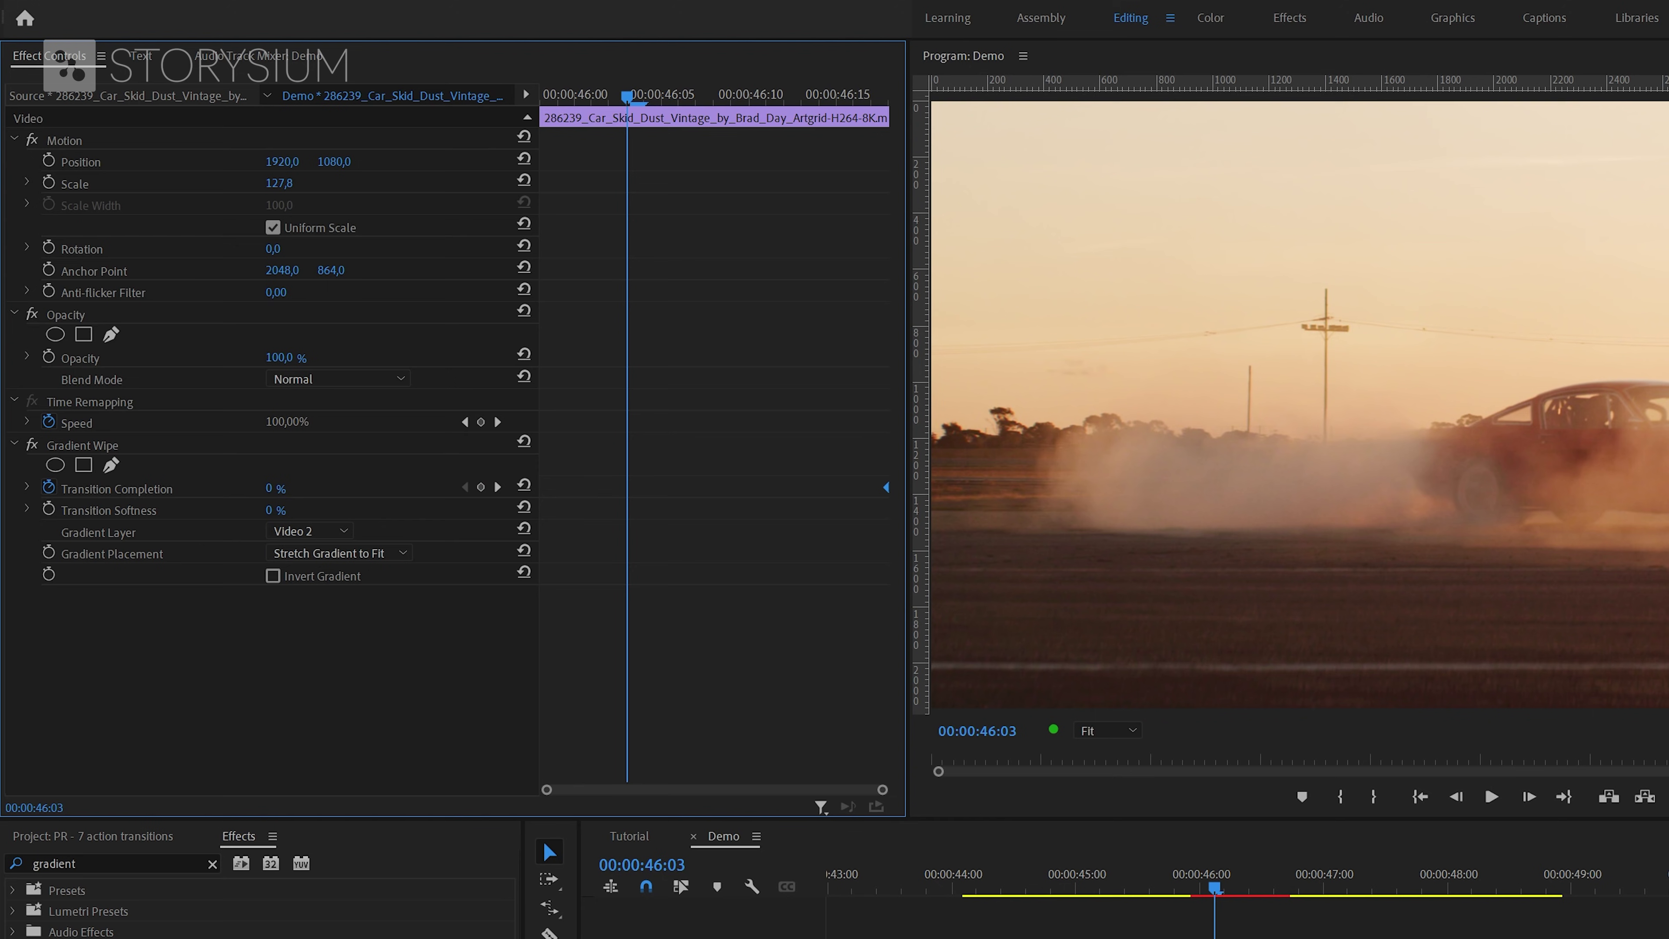
type("100")
key("Return")
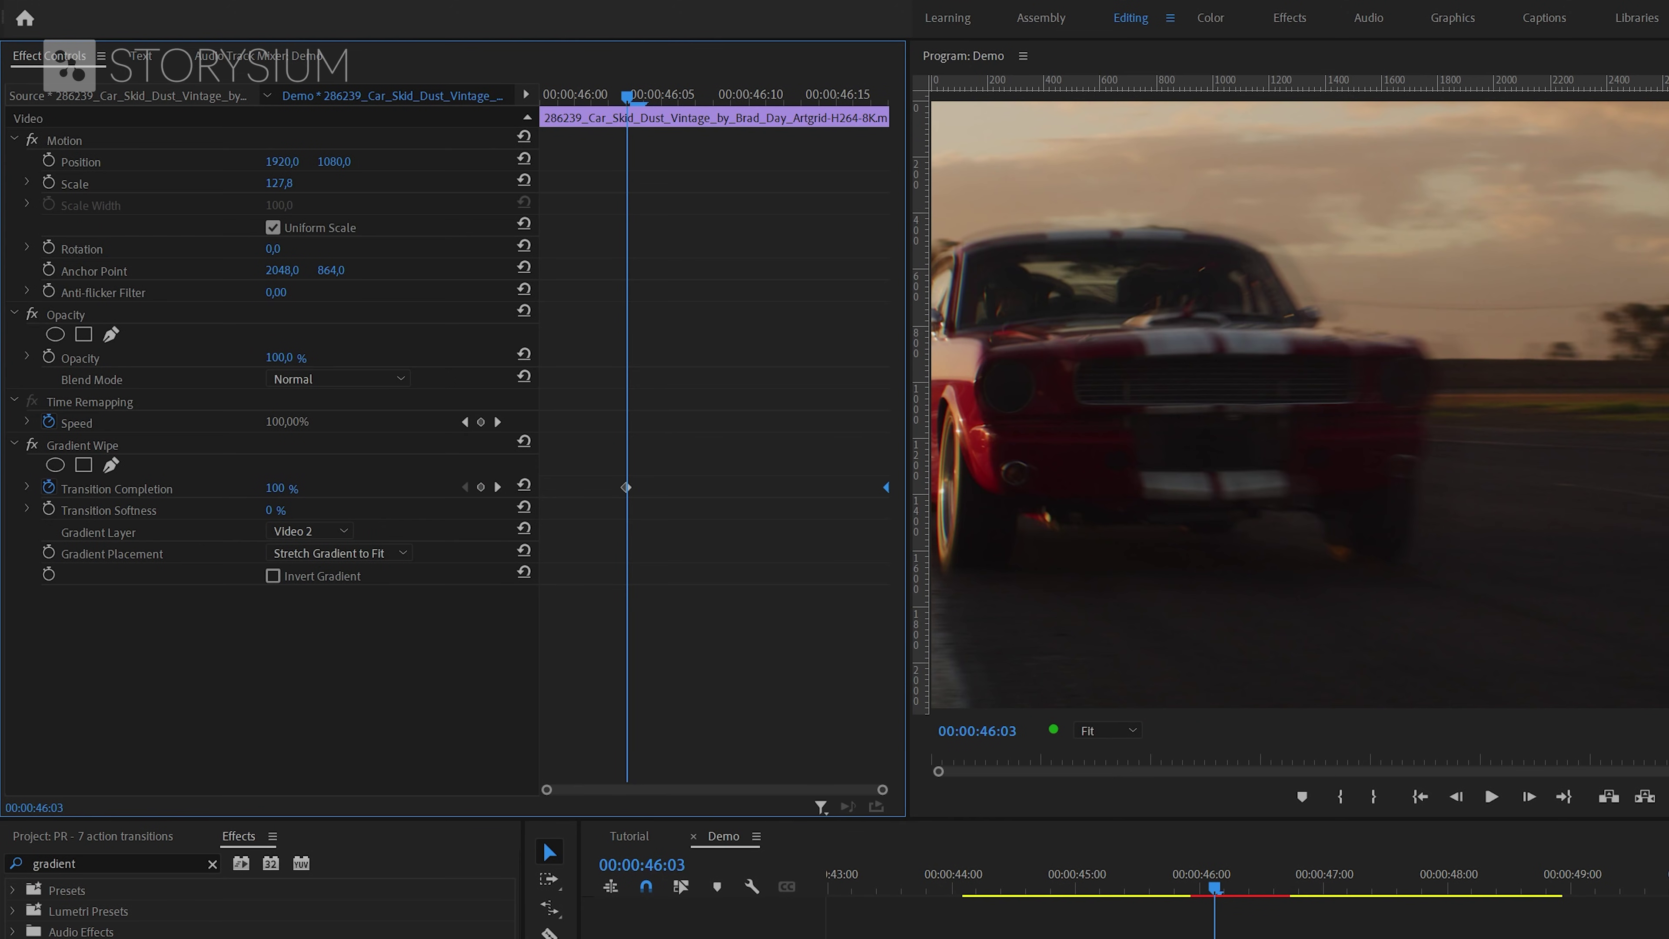
left_click_drag(628, 490, 544, 490)
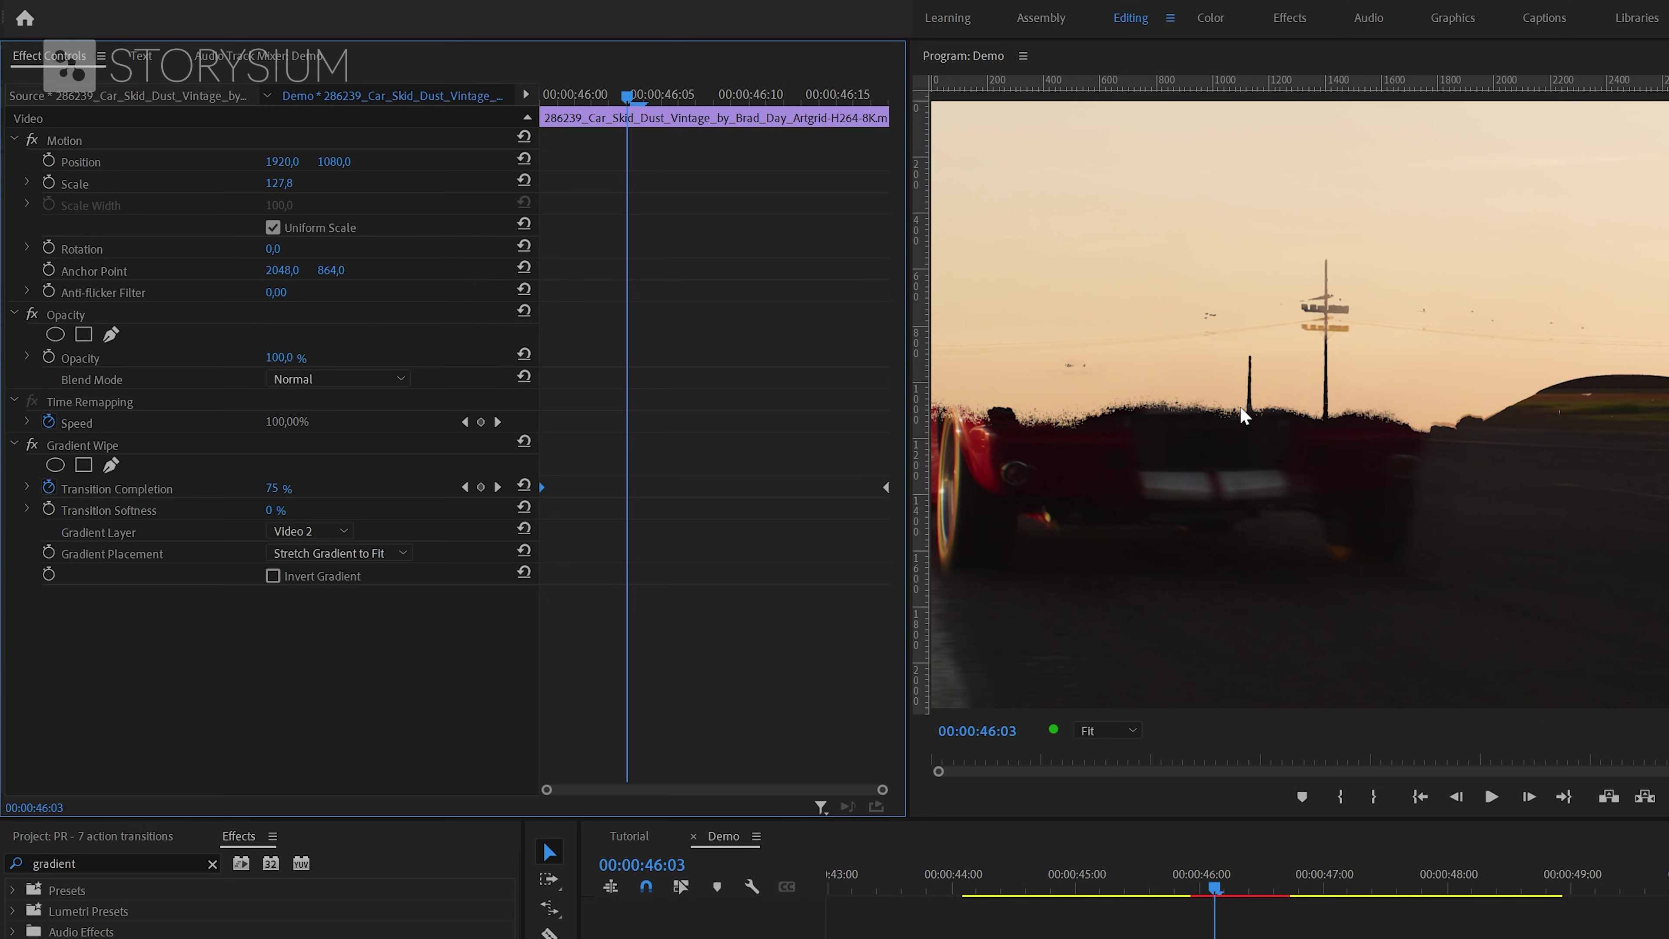
Step: Try a Transition Softness of 100% on the Gradient Wipe effect
left_click(269, 510)
type("100")
key("Return")
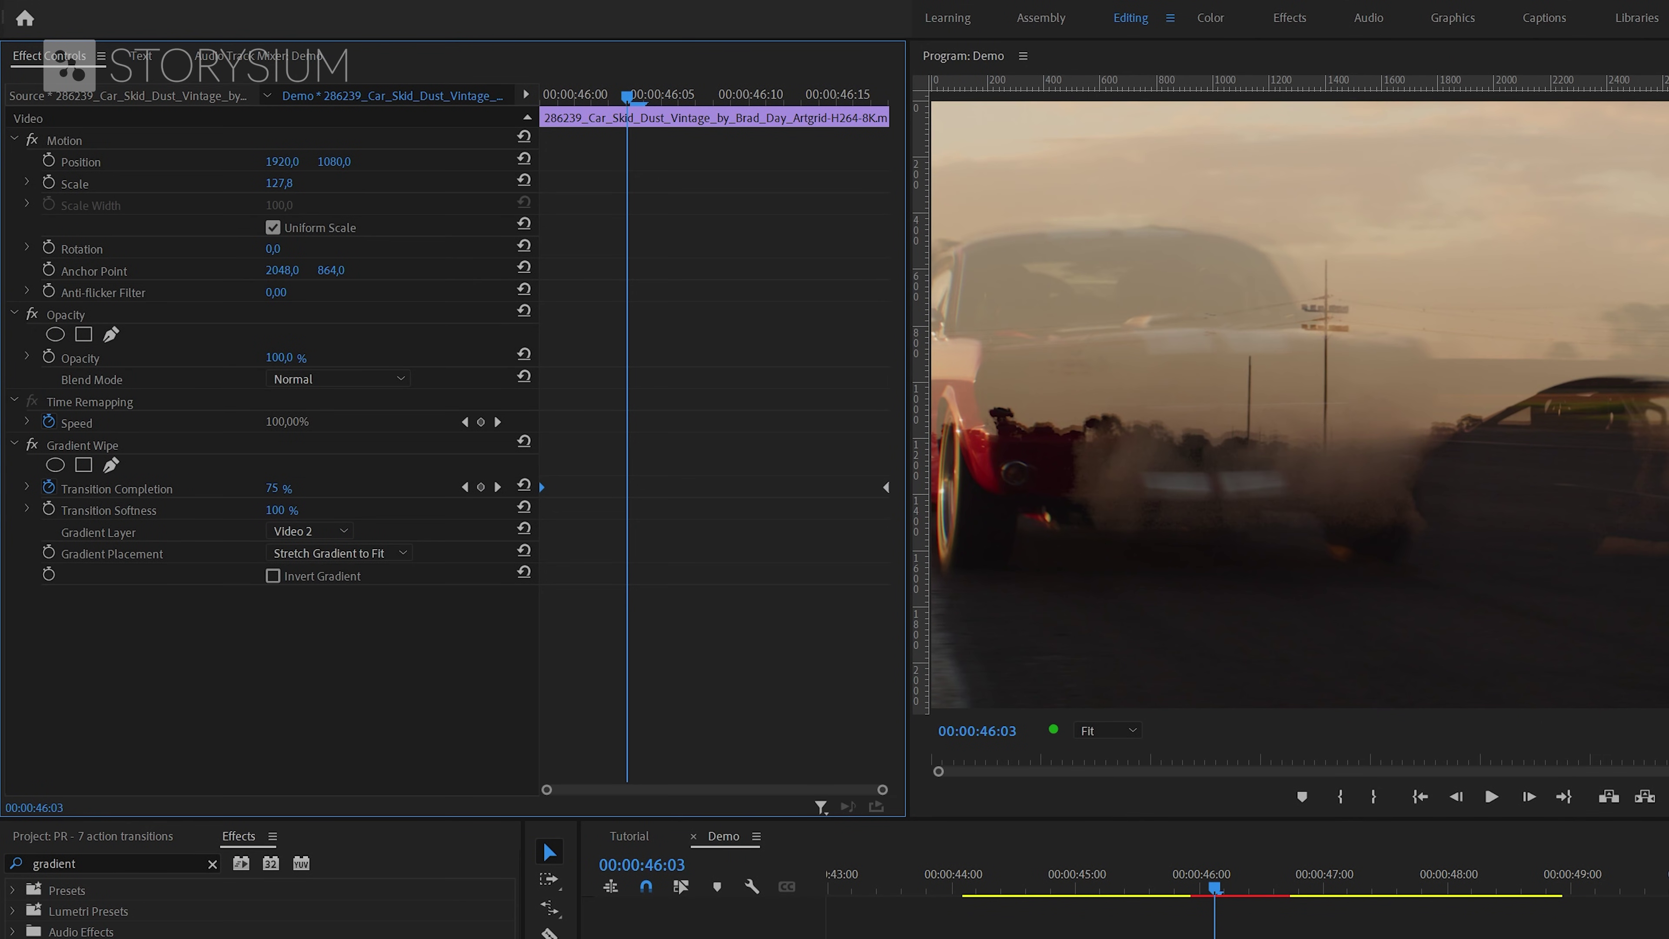
Step: Set the Gradient Wipe effect's Transition Softness to 50%
left_click(272, 510)
type("50")
key("Return")
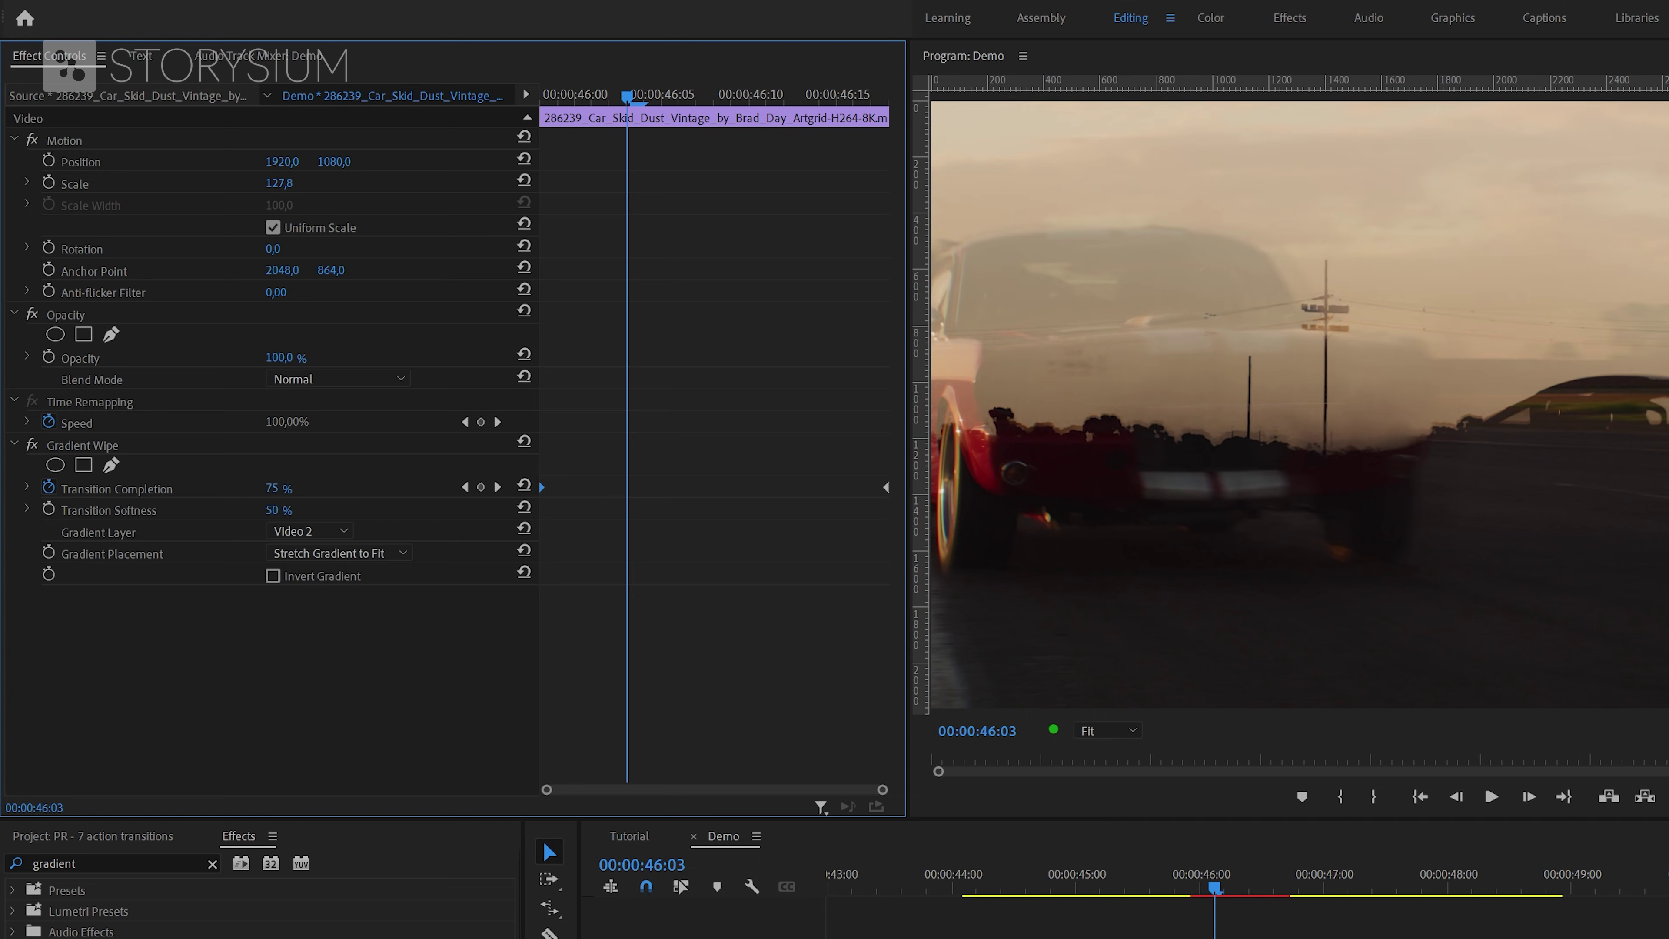
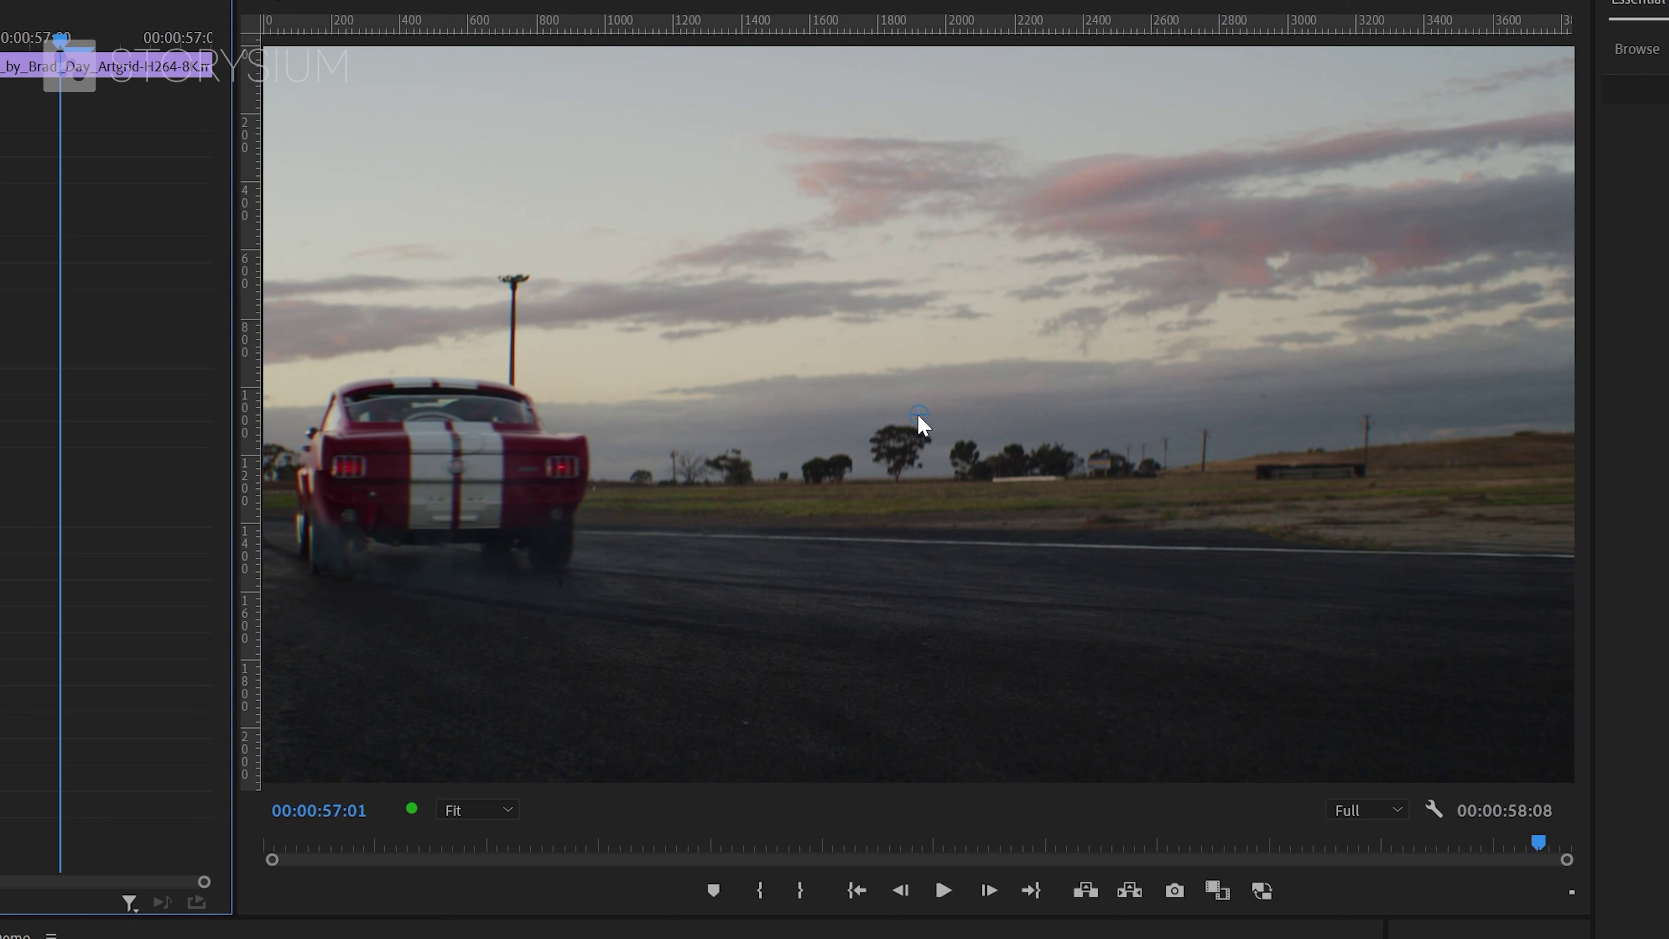
Step: Place the Transform effect's Anchor Point and Position at the same upper-left spot in the frame, about 1090.3, 494.7
left_click_drag(918, 417, 504, 257)
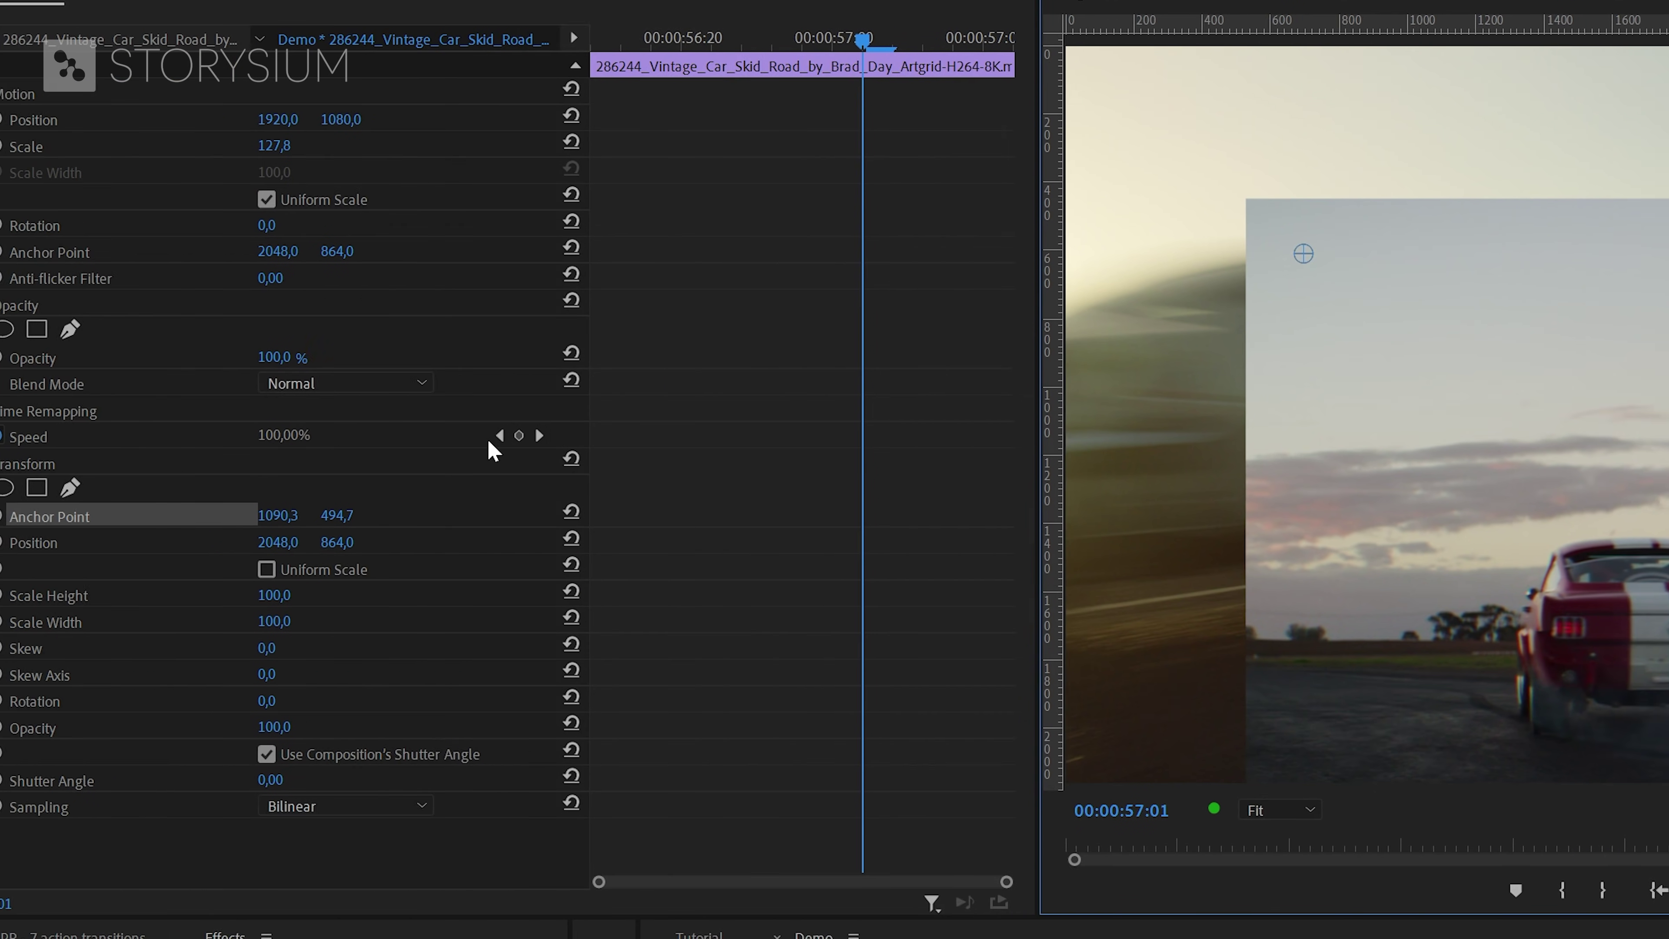
left_click(122, 544)
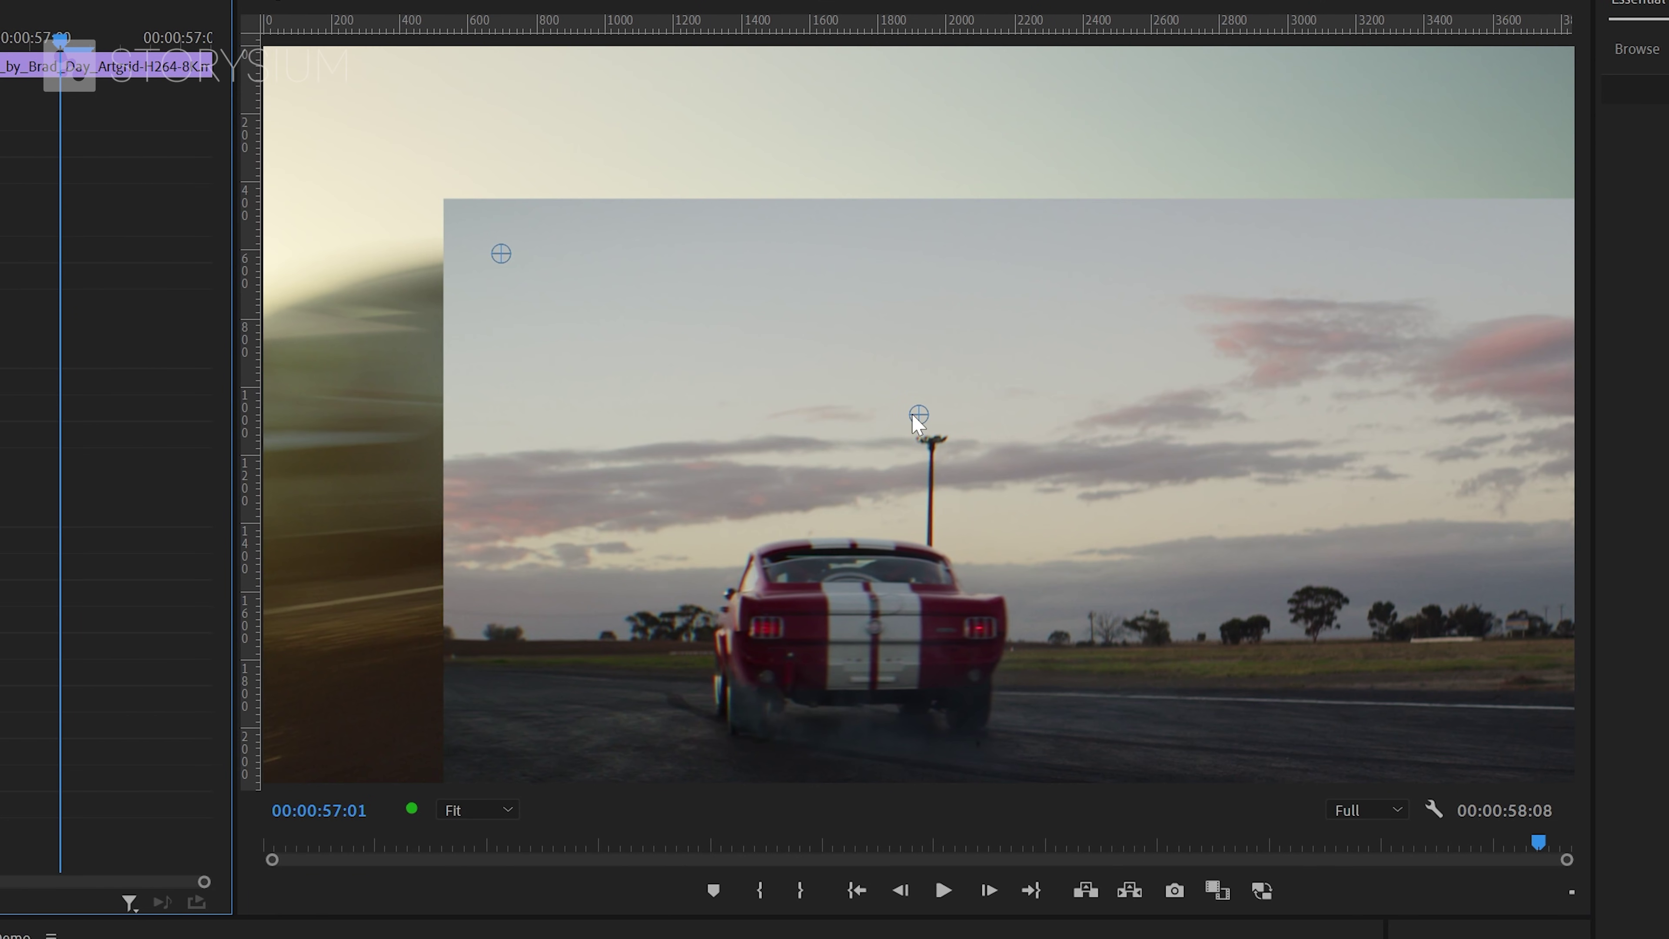
left_click_drag(913, 418, 502, 255)
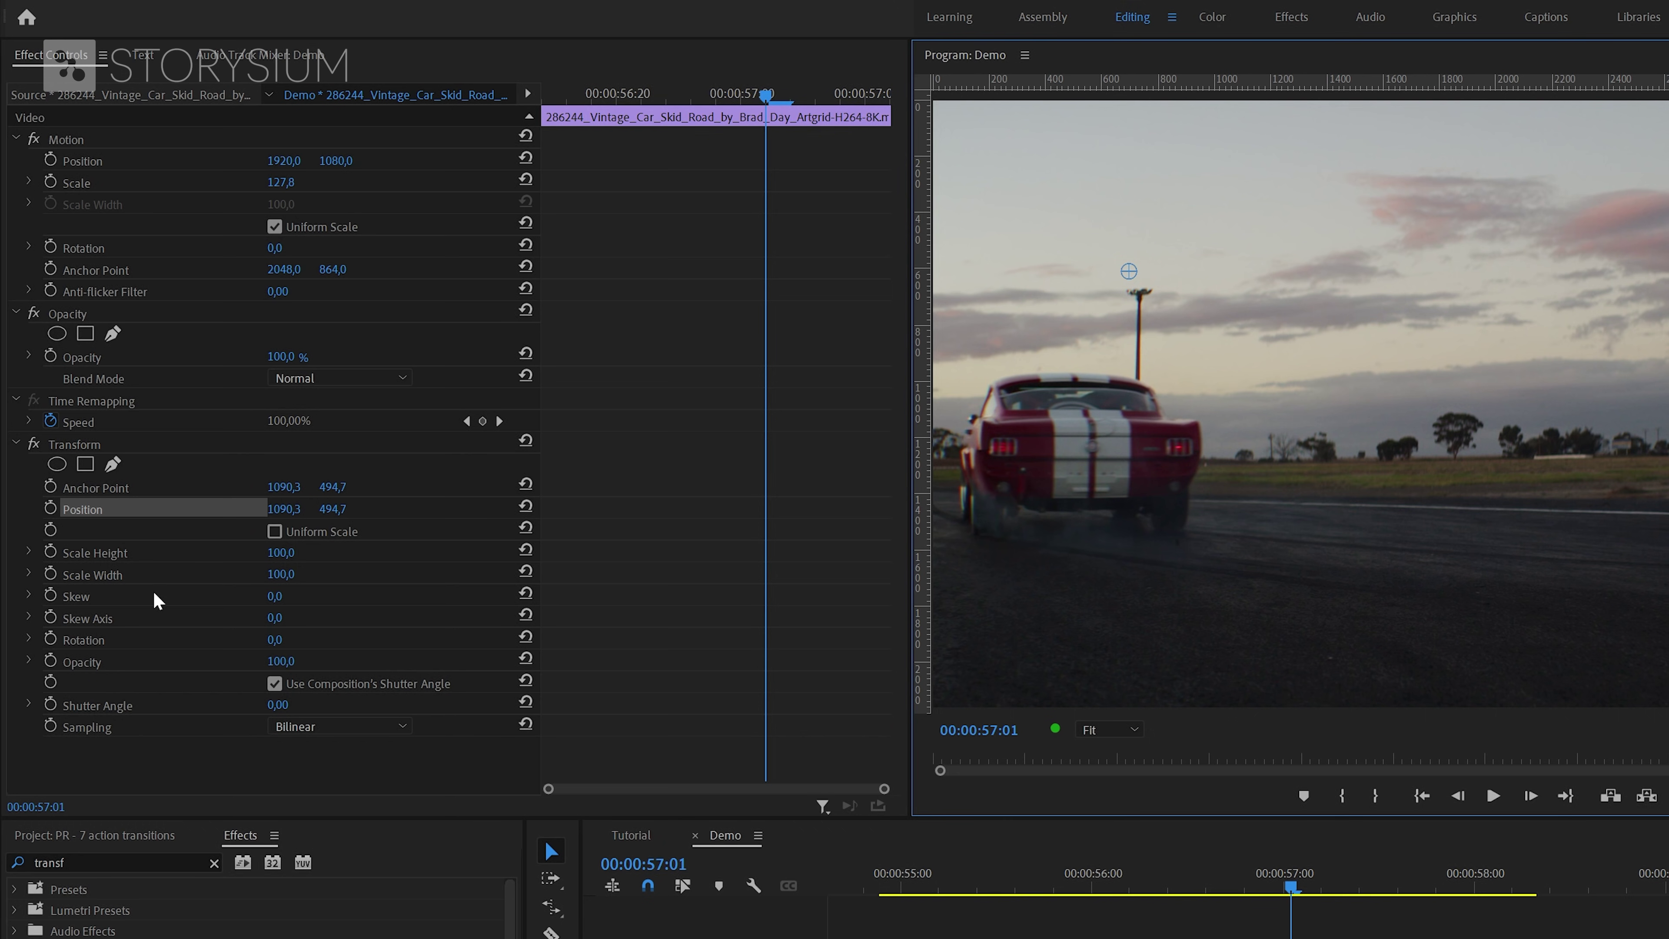
Step: Keyframe Transform Rotation and Position from their current values to 8° and a vertical position of about 2376.7 at 00:00:57:01
left_click(52, 637)
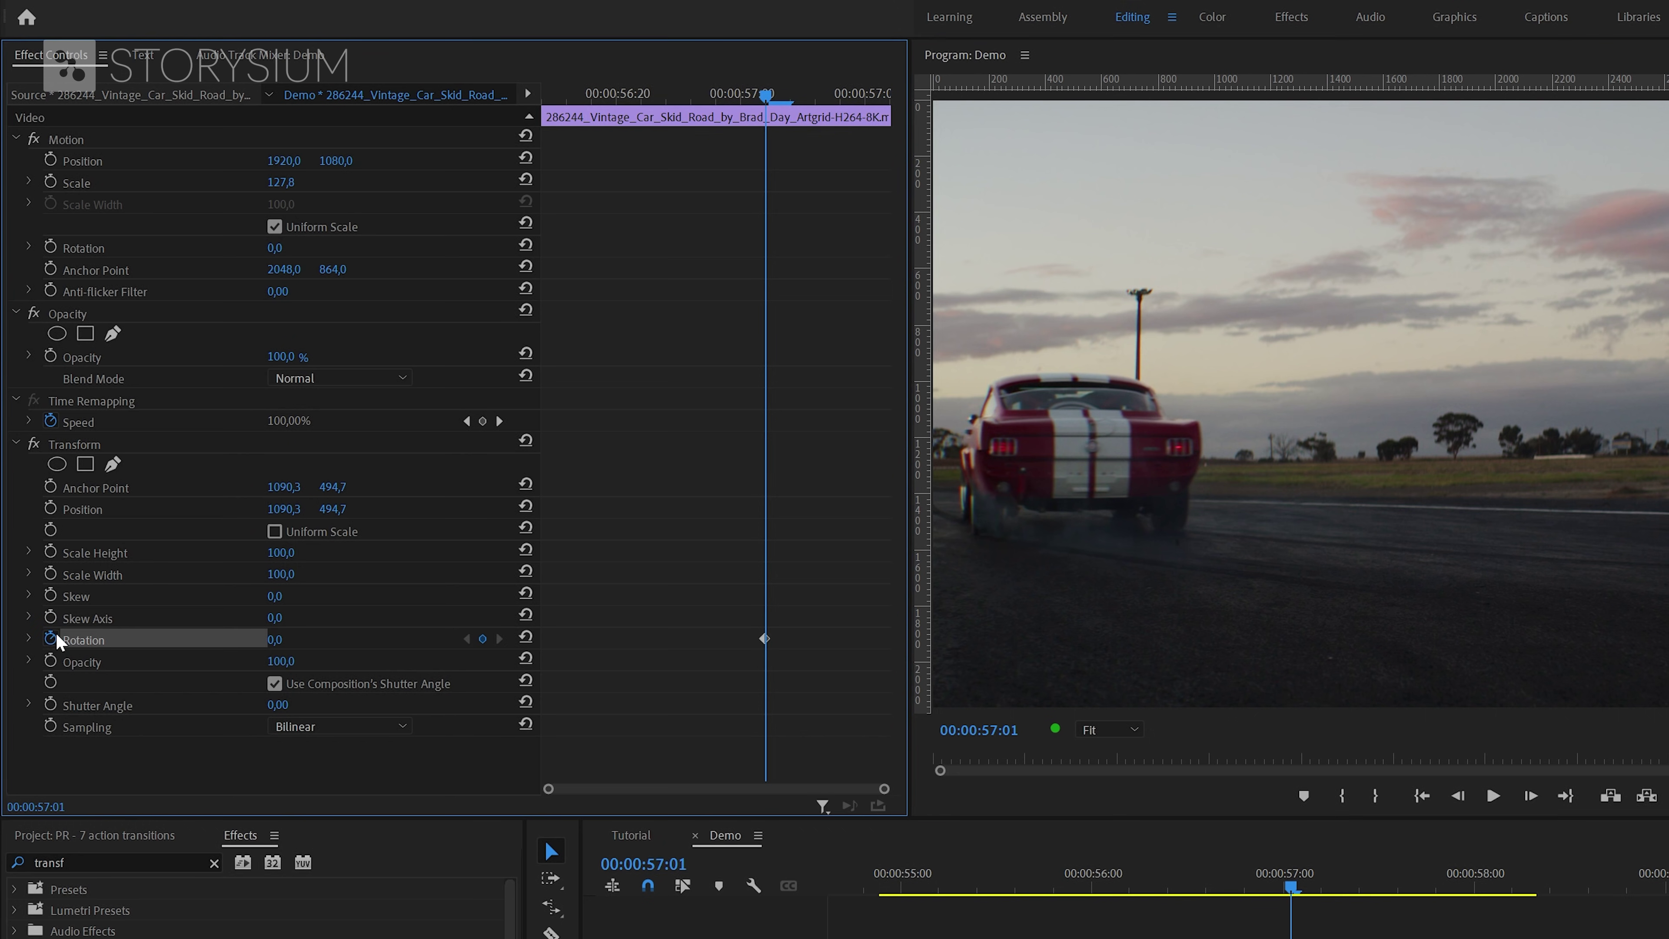
left_click(51, 508)
left_click_drag(756, 523, 652, 637)
left_click_drag(278, 641, 337, 644)
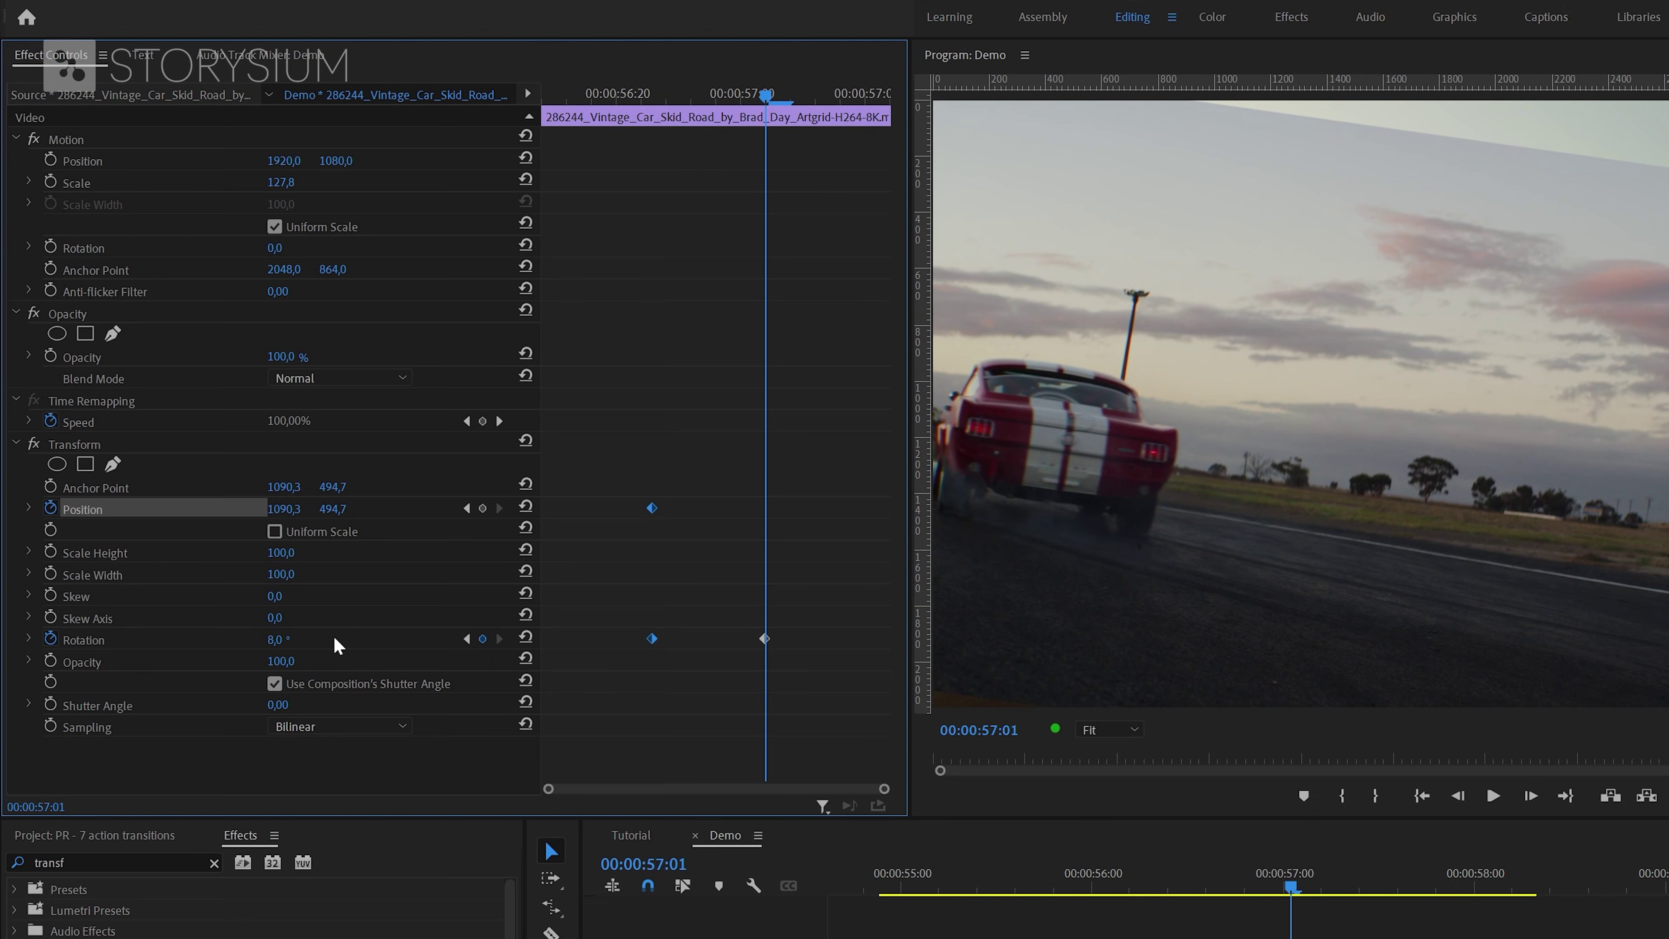
left_click_drag(339, 518, 500, 518)
left_click_drag(635, 97, 705, 204)
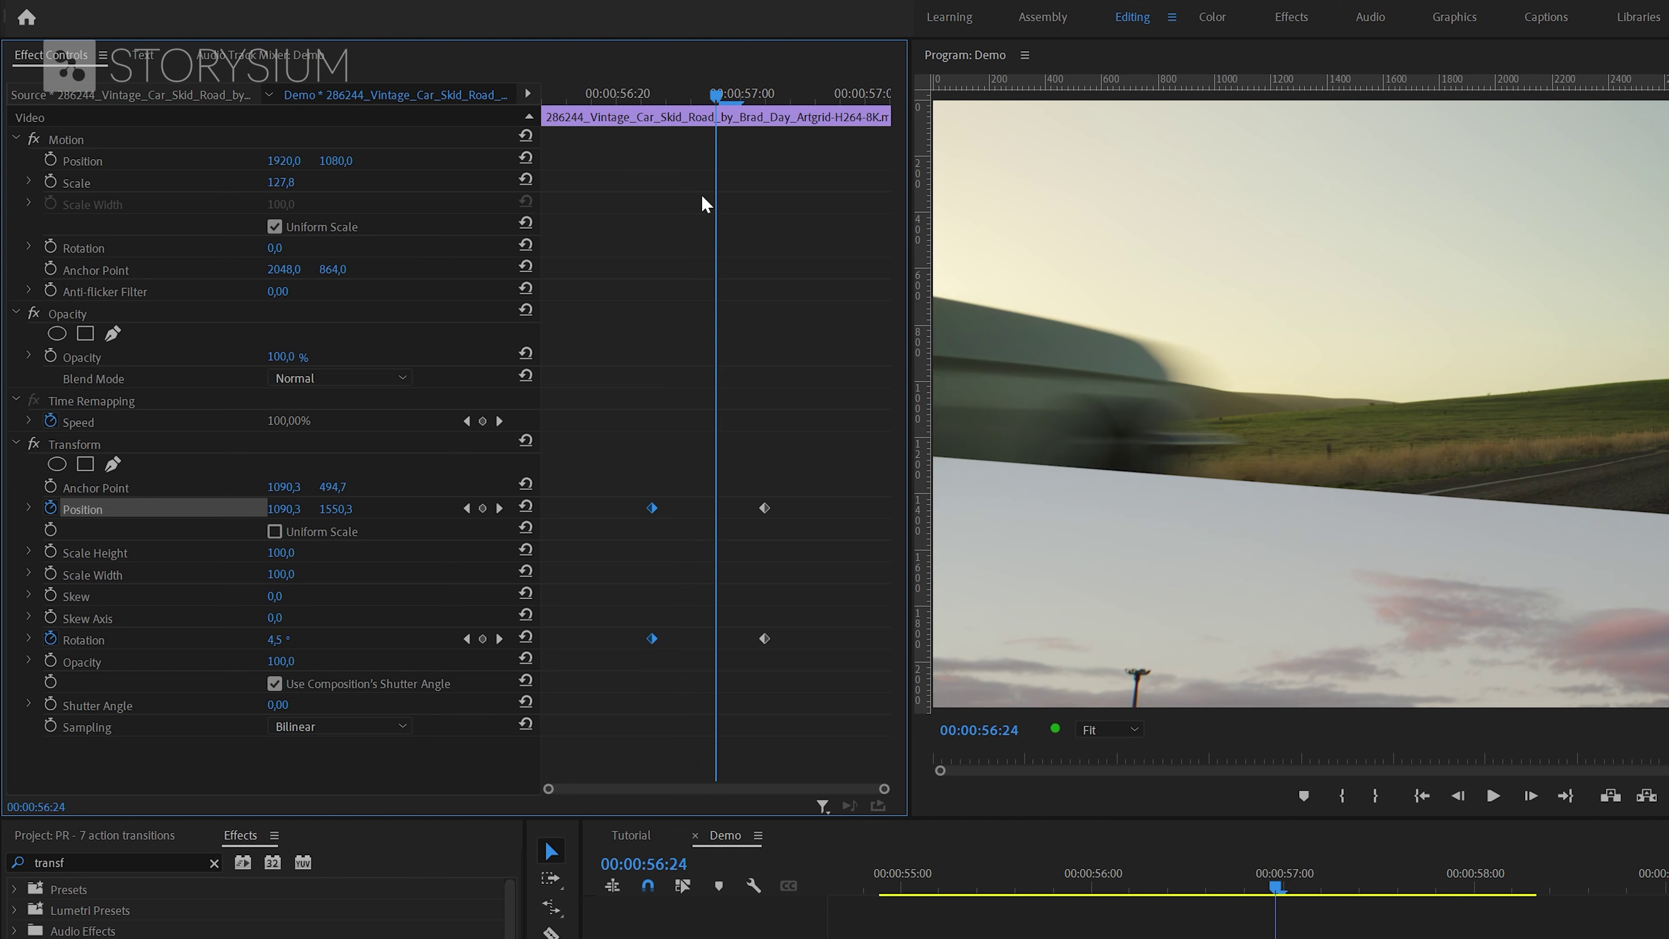
Step: Apply Ease In to the ending Position and Rotation keyframes and Ease Out to the starting ones
left_click_drag(737, 409, 813, 750)
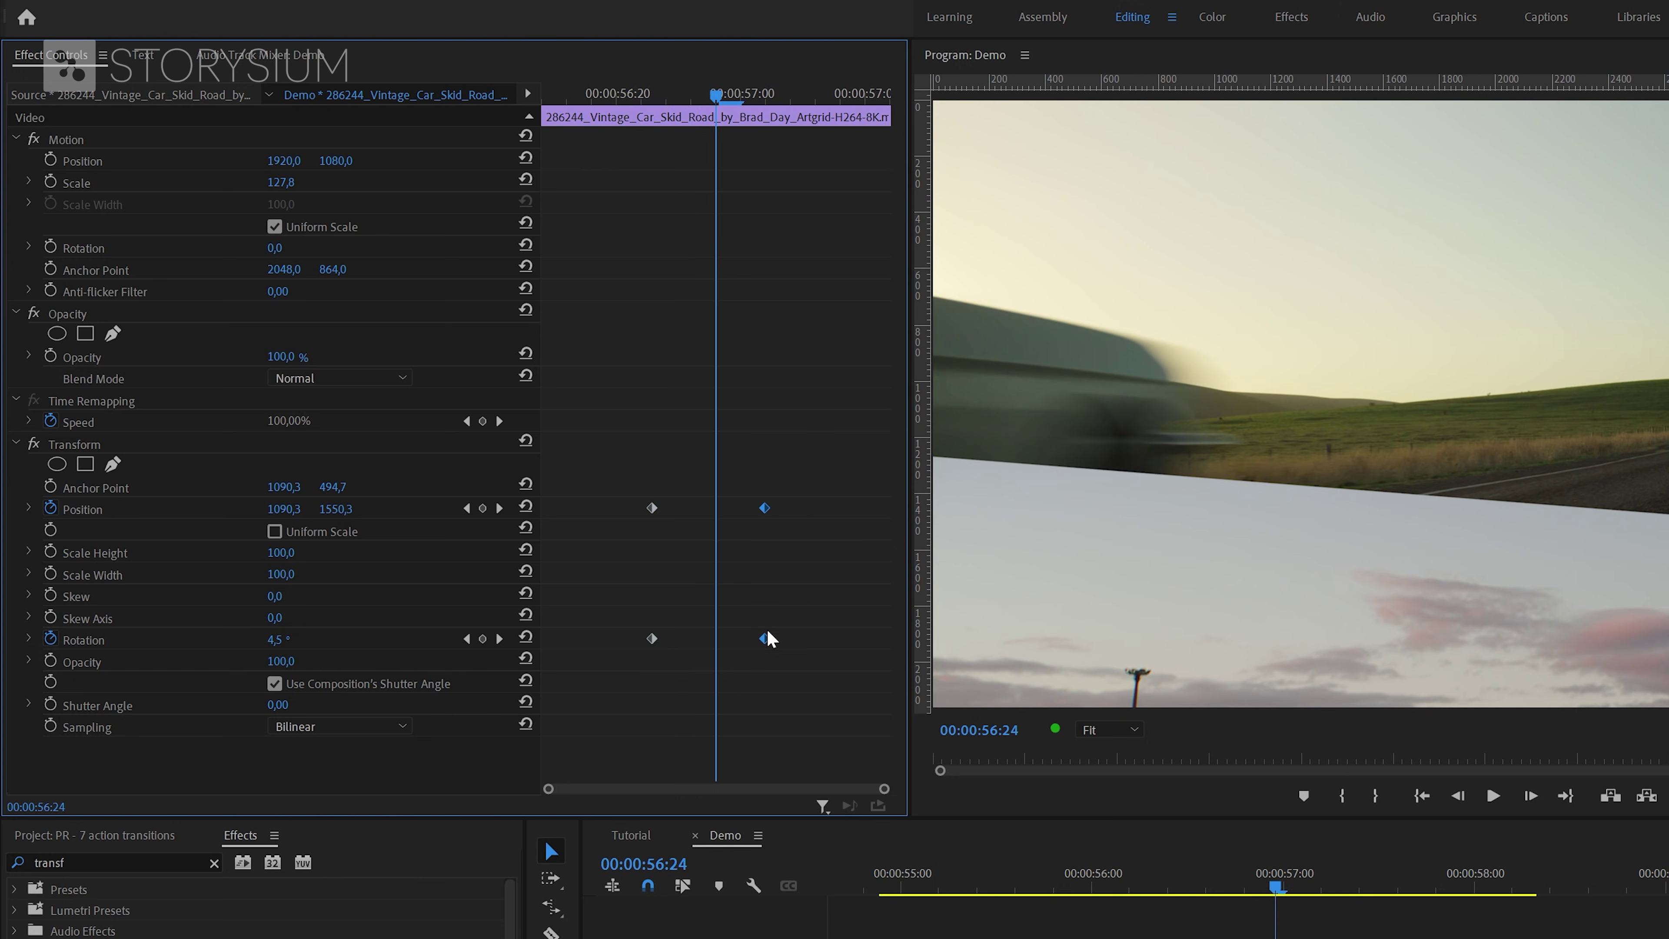
right_click(768, 635)
mouse_move(858, 787)
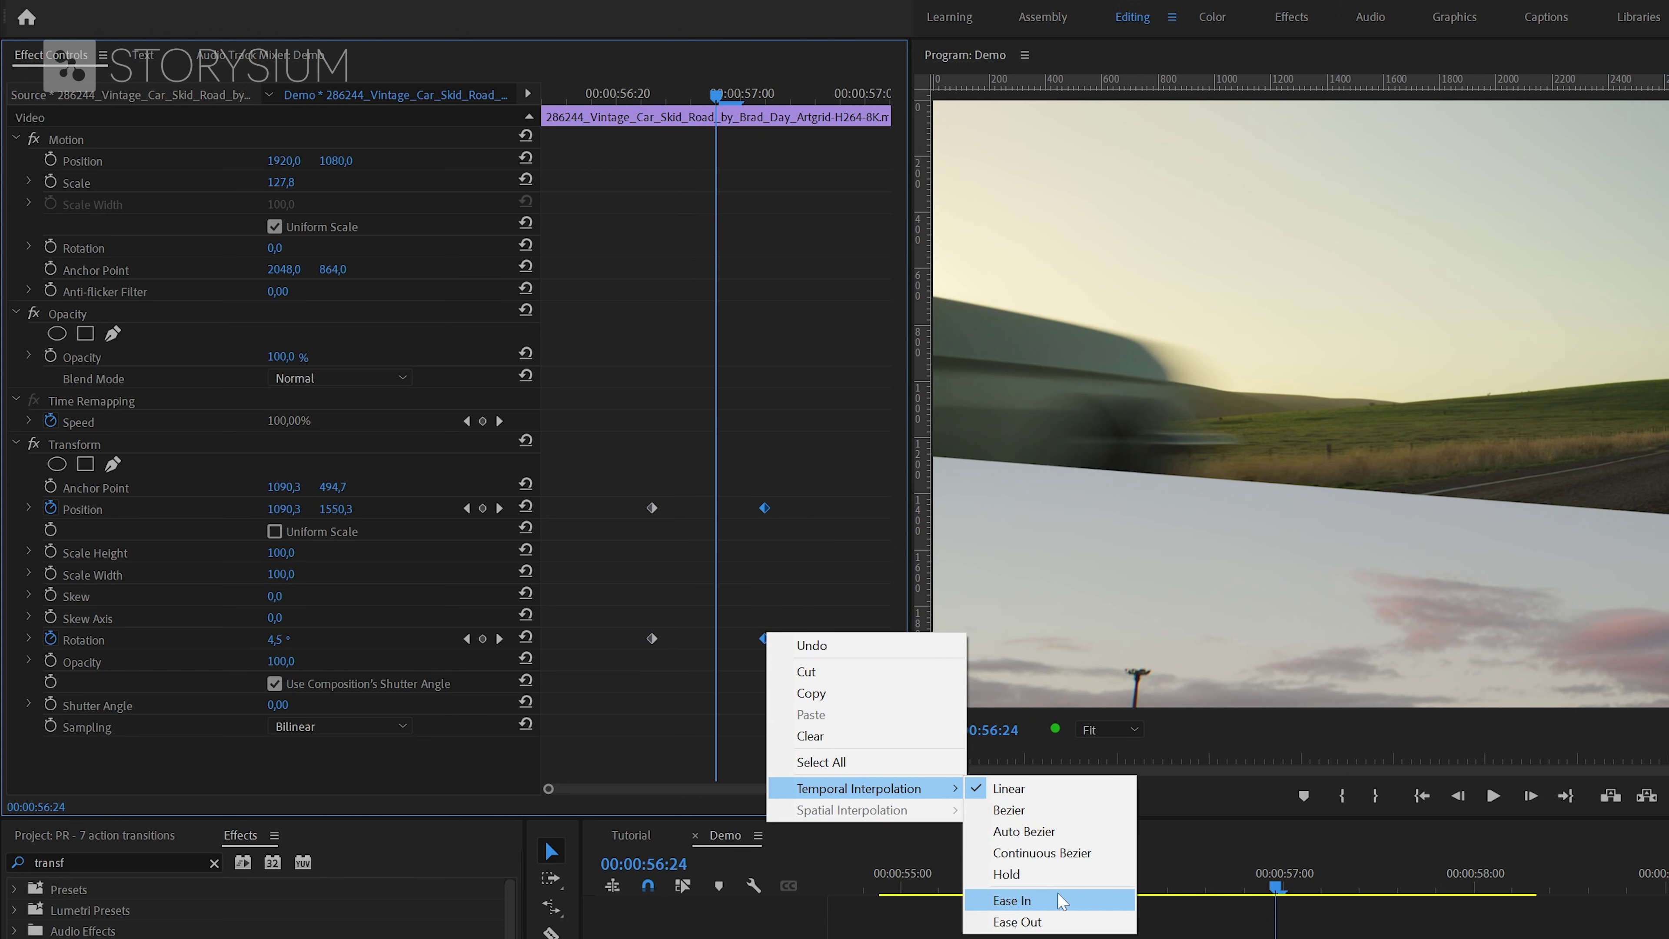
left_click(1025, 899)
left_click_drag(614, 455, 665, 681)
right_click(653, 639)
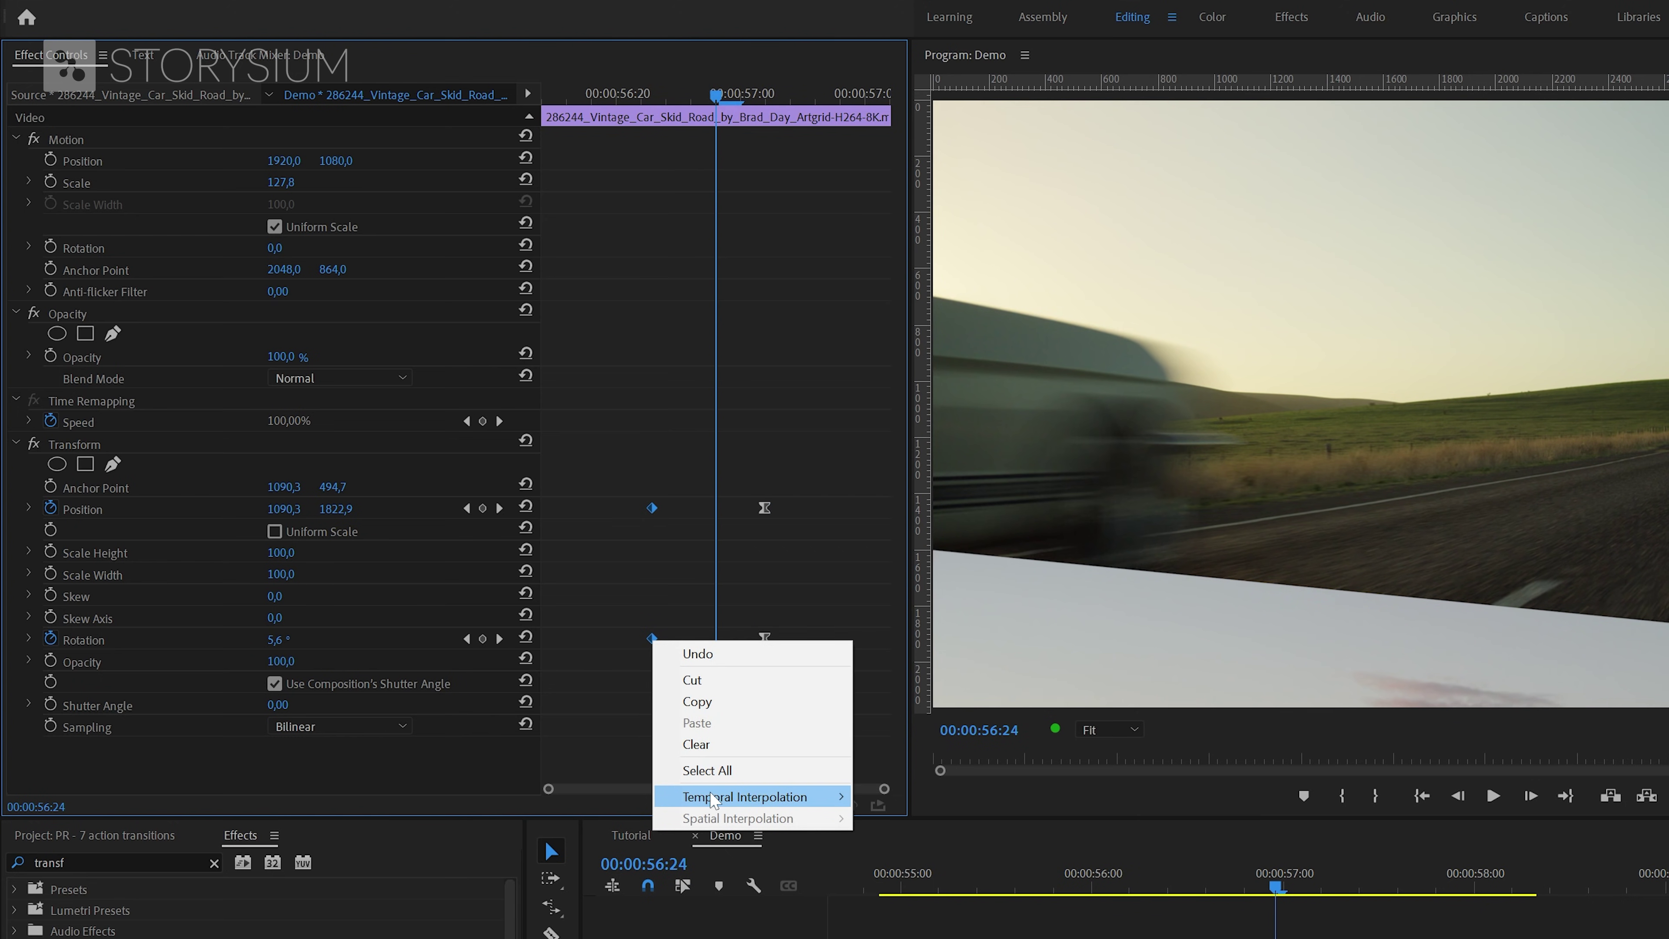
mouse_move(742, 796)
left_click(903, 928)
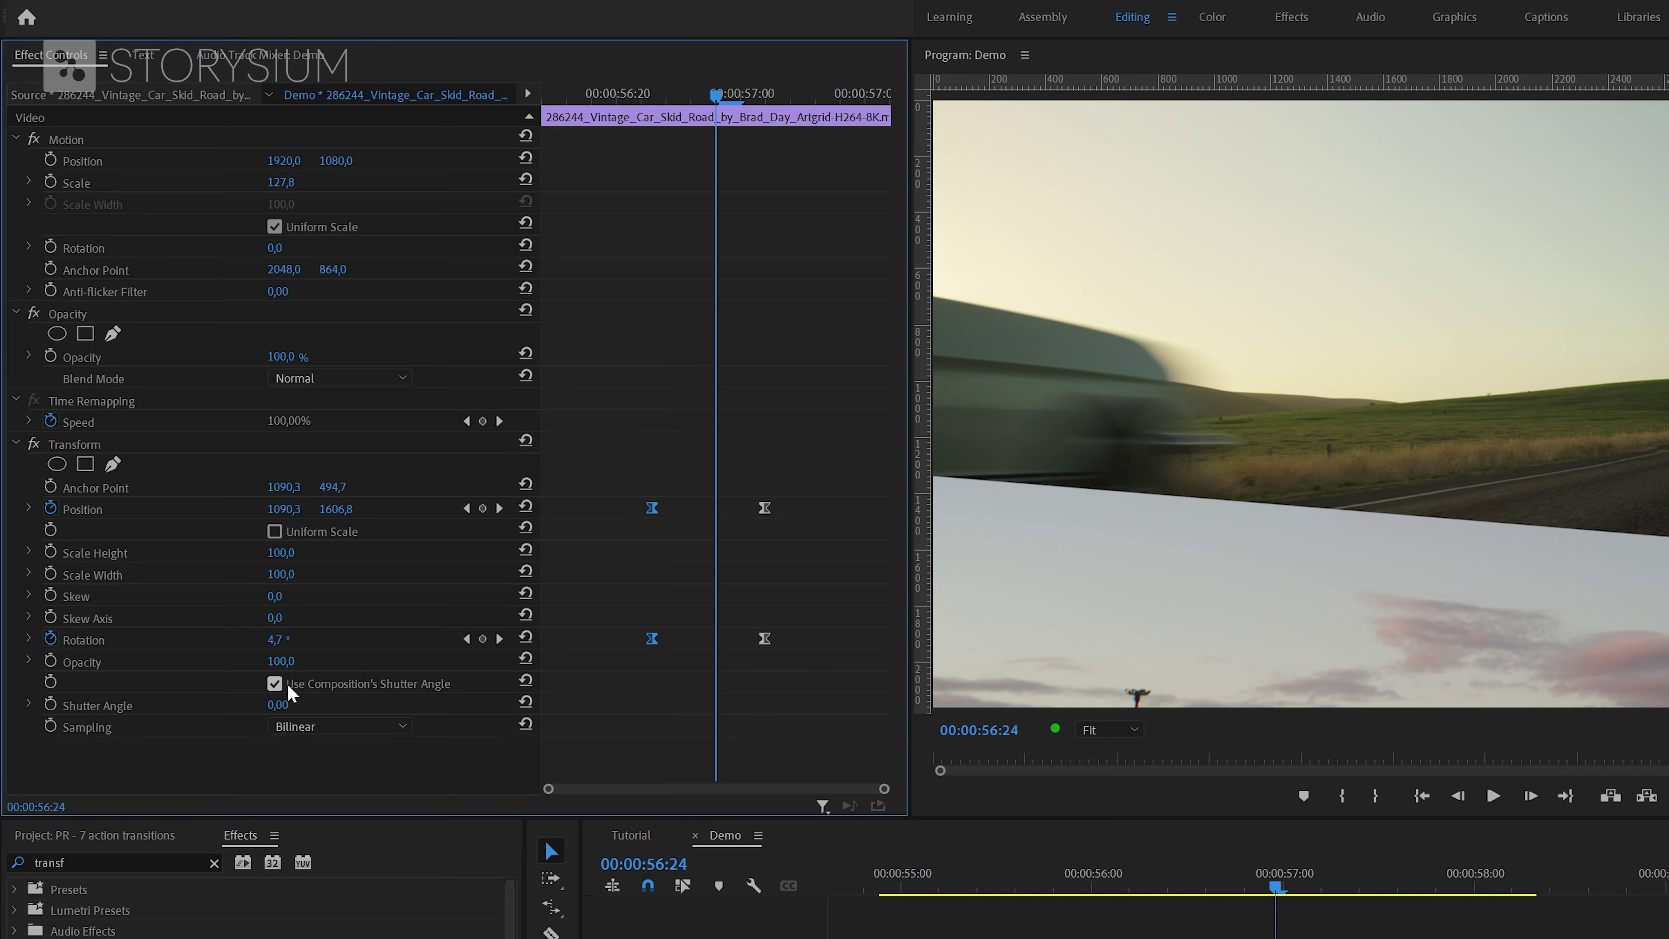
Step: Turn off Use Composition's Shutter Angle in the Transform effect and set Shutter Angle to 80
left_click(324, 685)
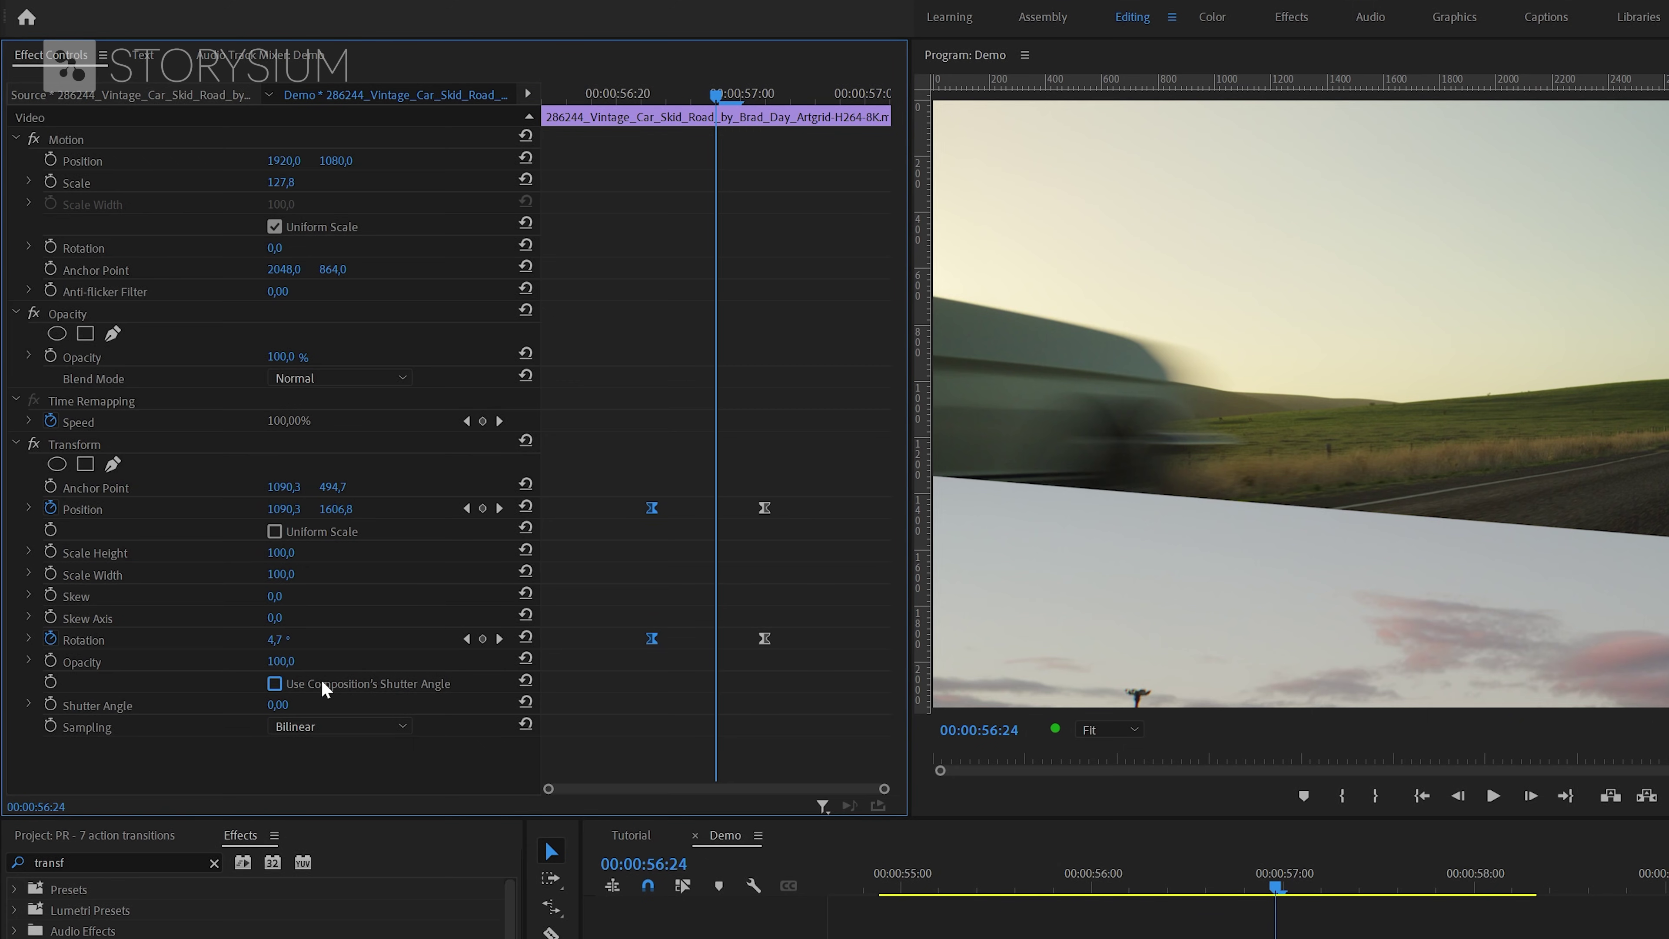
left_click_drag(279, 704, 374, 704)
left_click(302, 704)
left_click(652, 102)
mouse_move(664, 109)
left_mouse_down()
mouse_move(767, 98)
mouse_move(691, 99)
left_mouse_up()
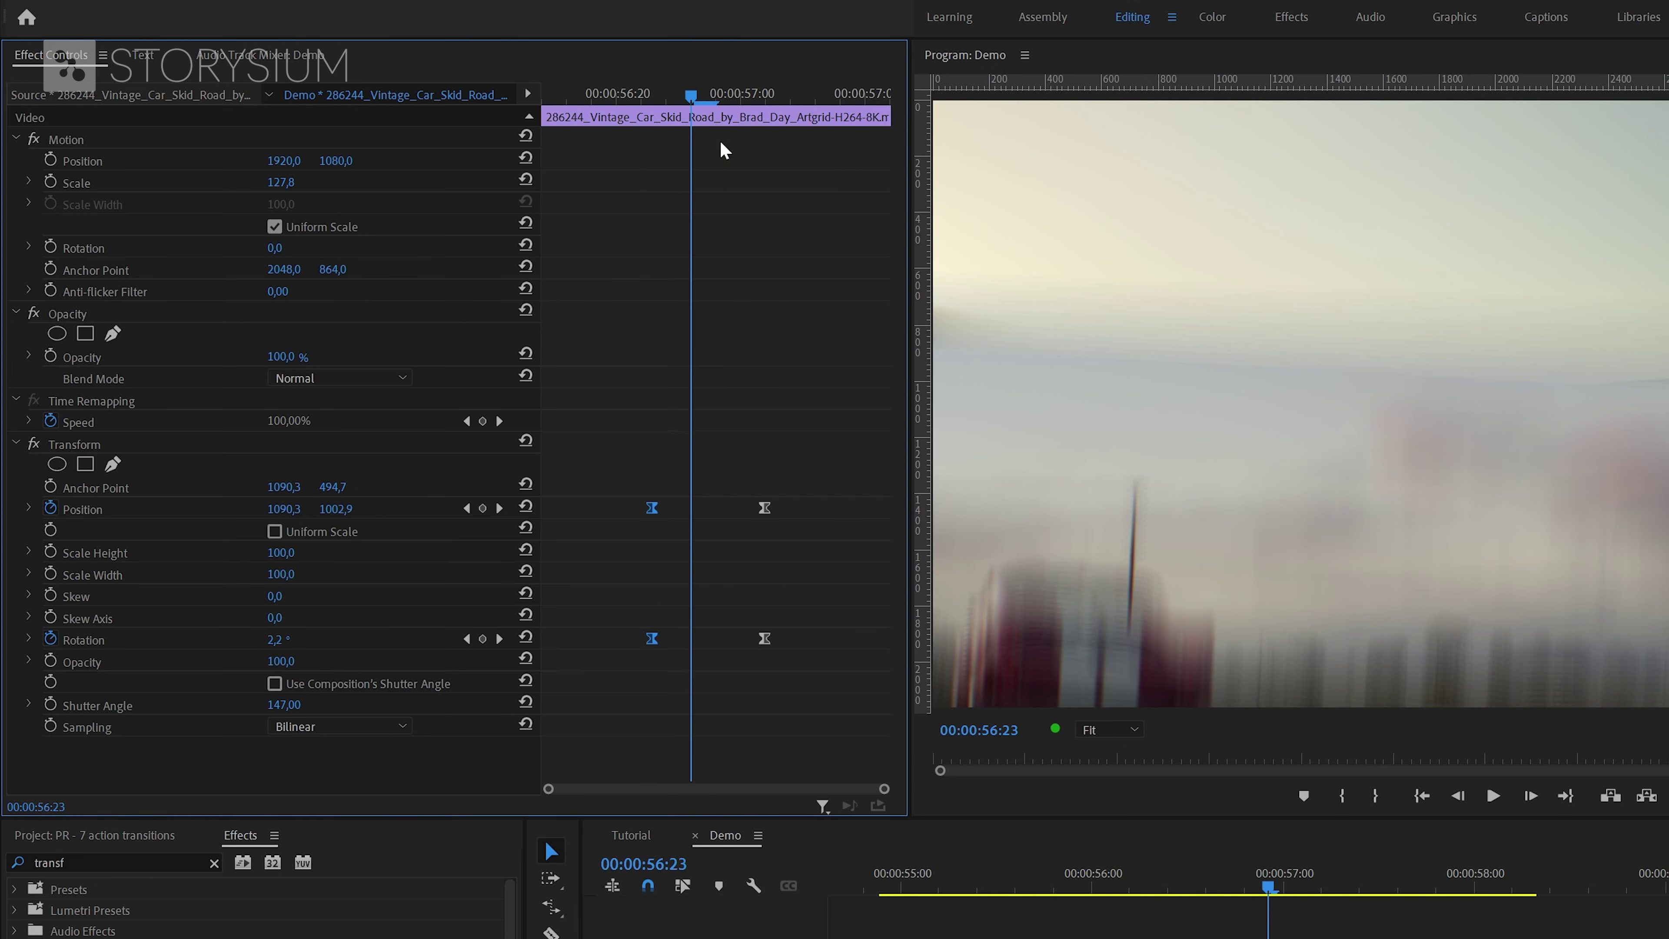
left_click_drag(282, 704, 239, 704)
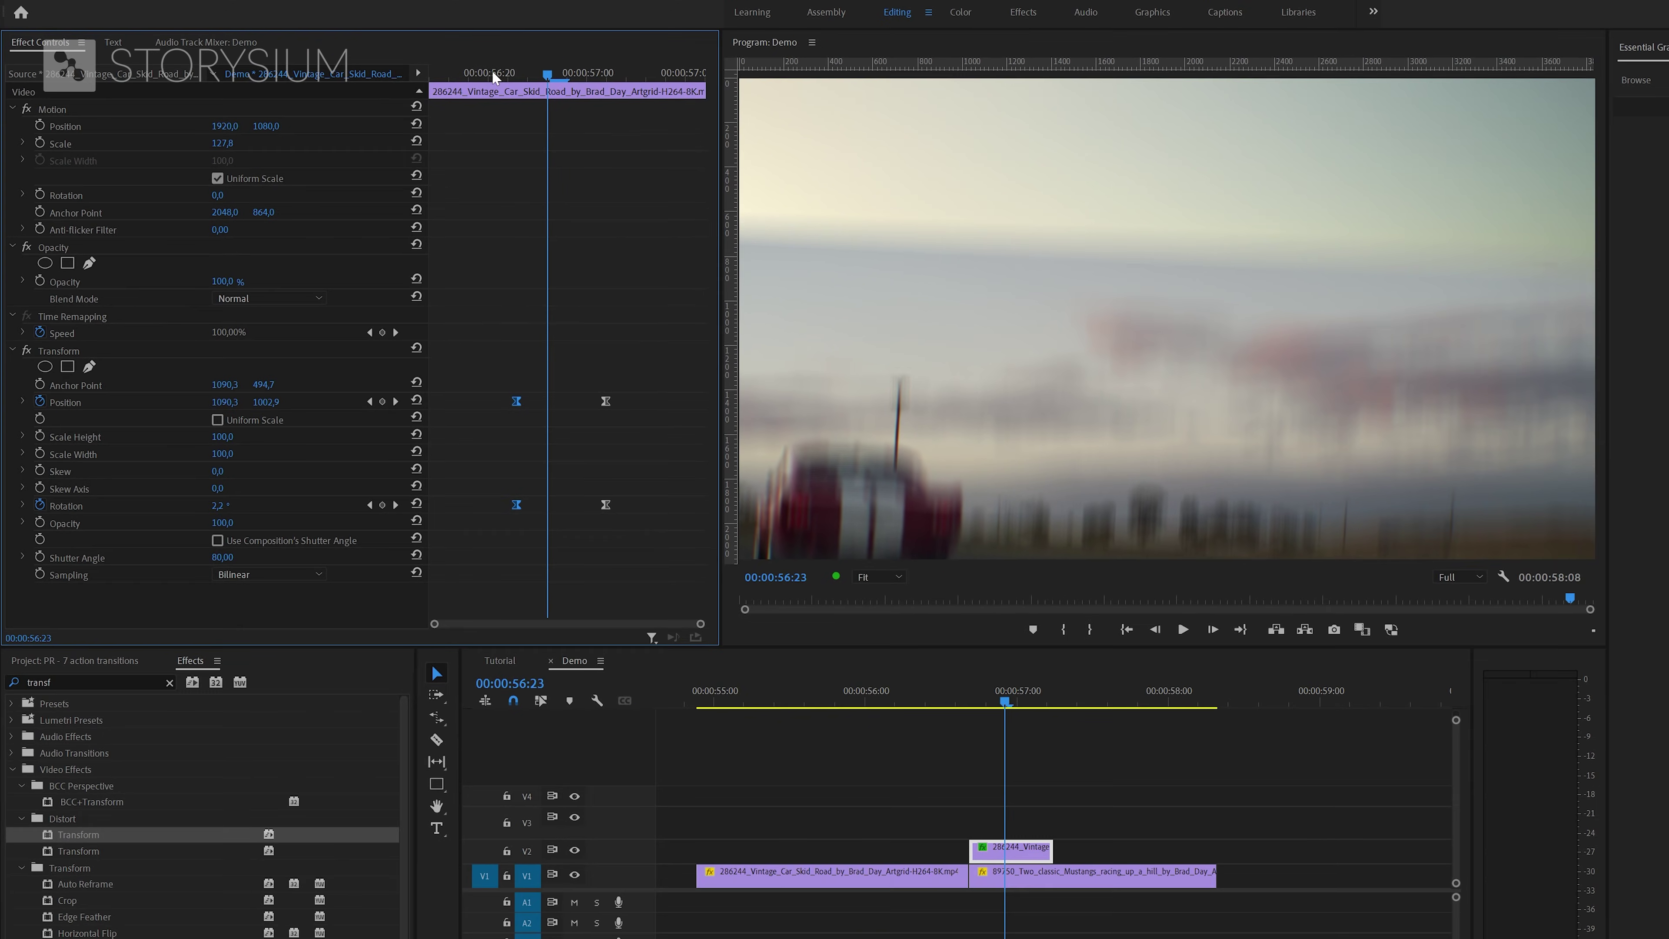
Step: Scrub through the V2 segment's animation and play back the transition from just before the cut
left_click_drag(492, 69, 627, 110)
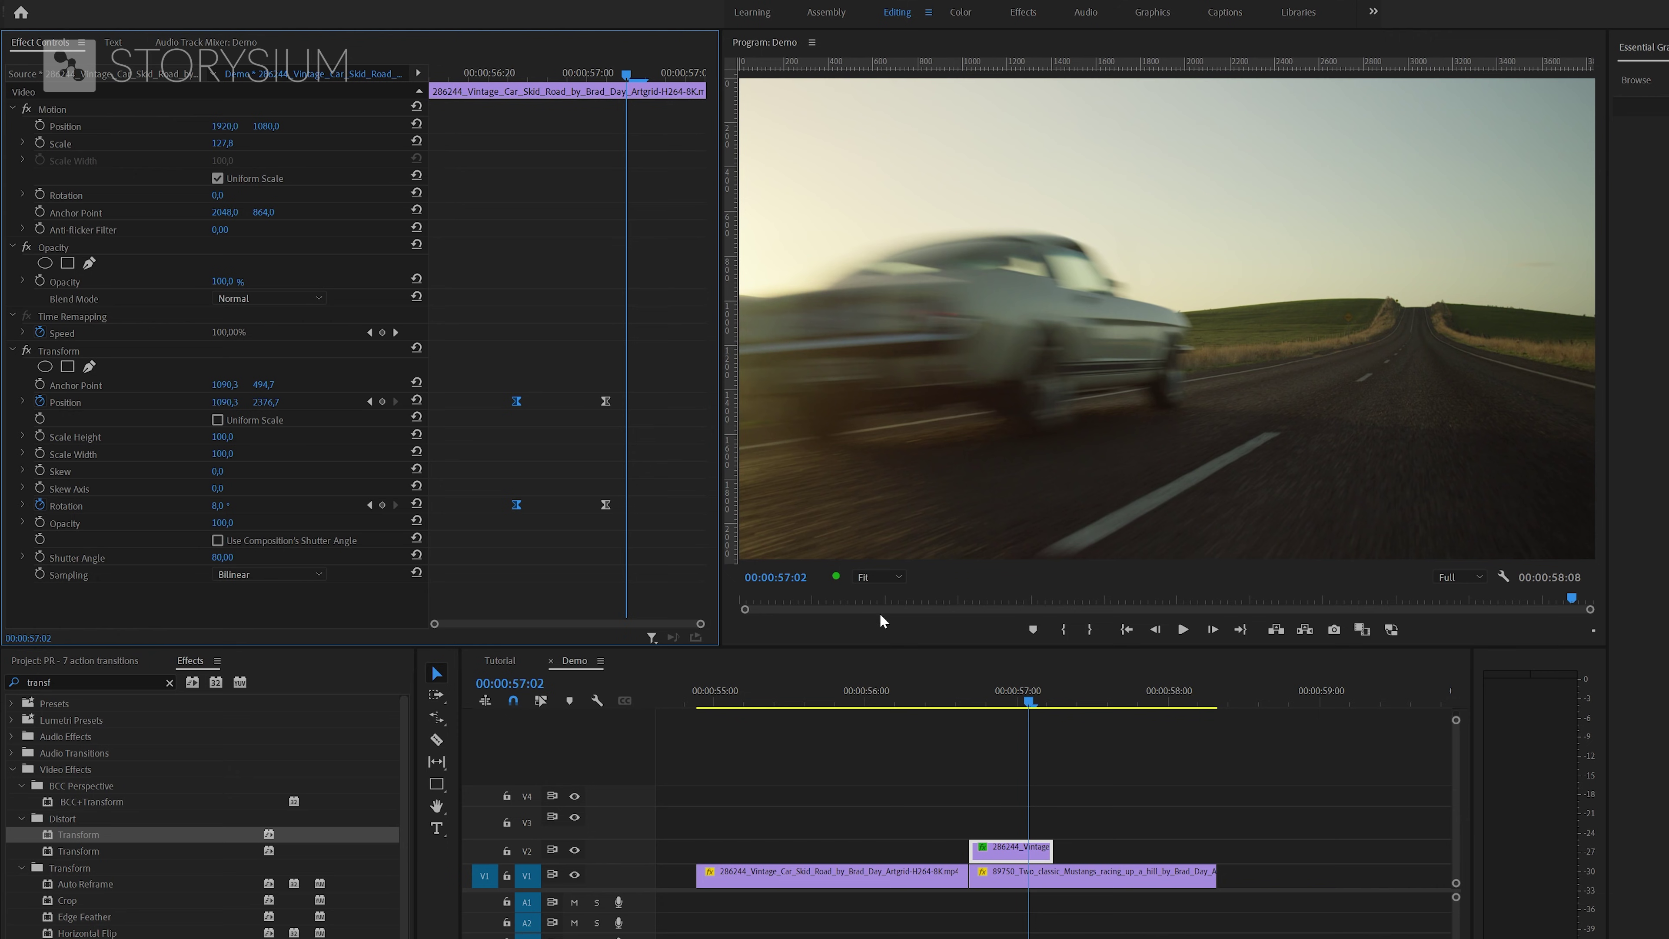
left_click(954, 703)
key("space")
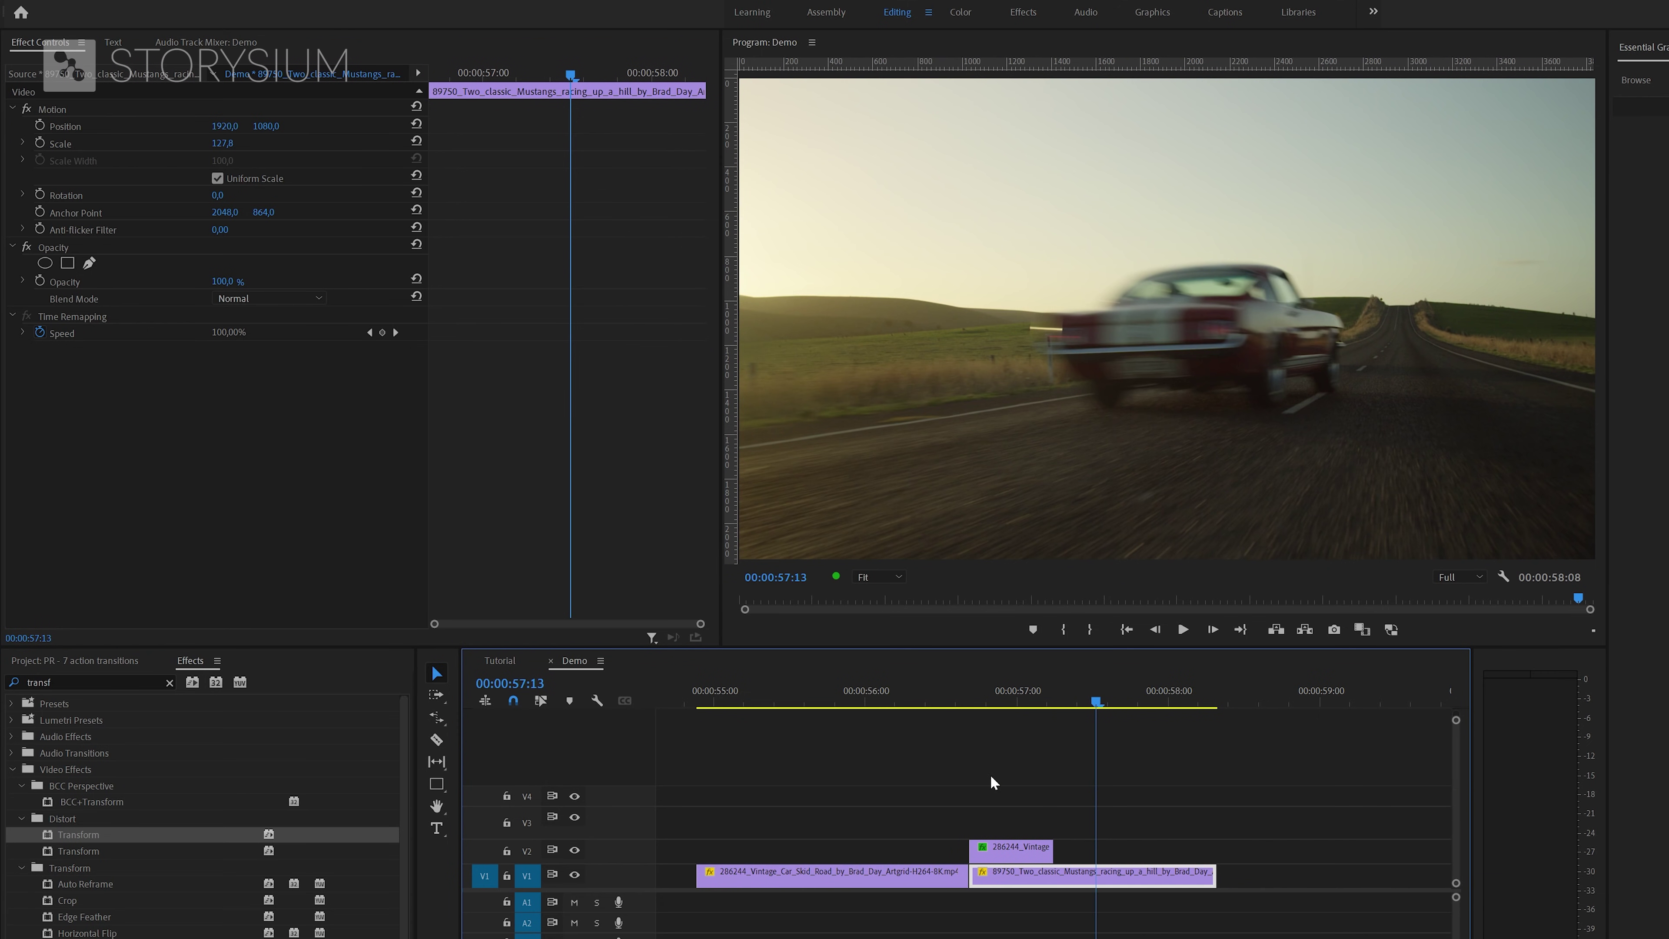
Step: Move the V2 segment's starting Position and Rotation keyframes slightly earlier, and play back the transition
left_click(1006, 847)
left_click_drag(593, 378, 671, 510)
left_click_drag(539, 376, 519, 527)
left_click_drag(516, 505, 480, 504)
left_click(964, 707)
key("space")
key("space")
left_click_drag(964, 701, 1020, 721)
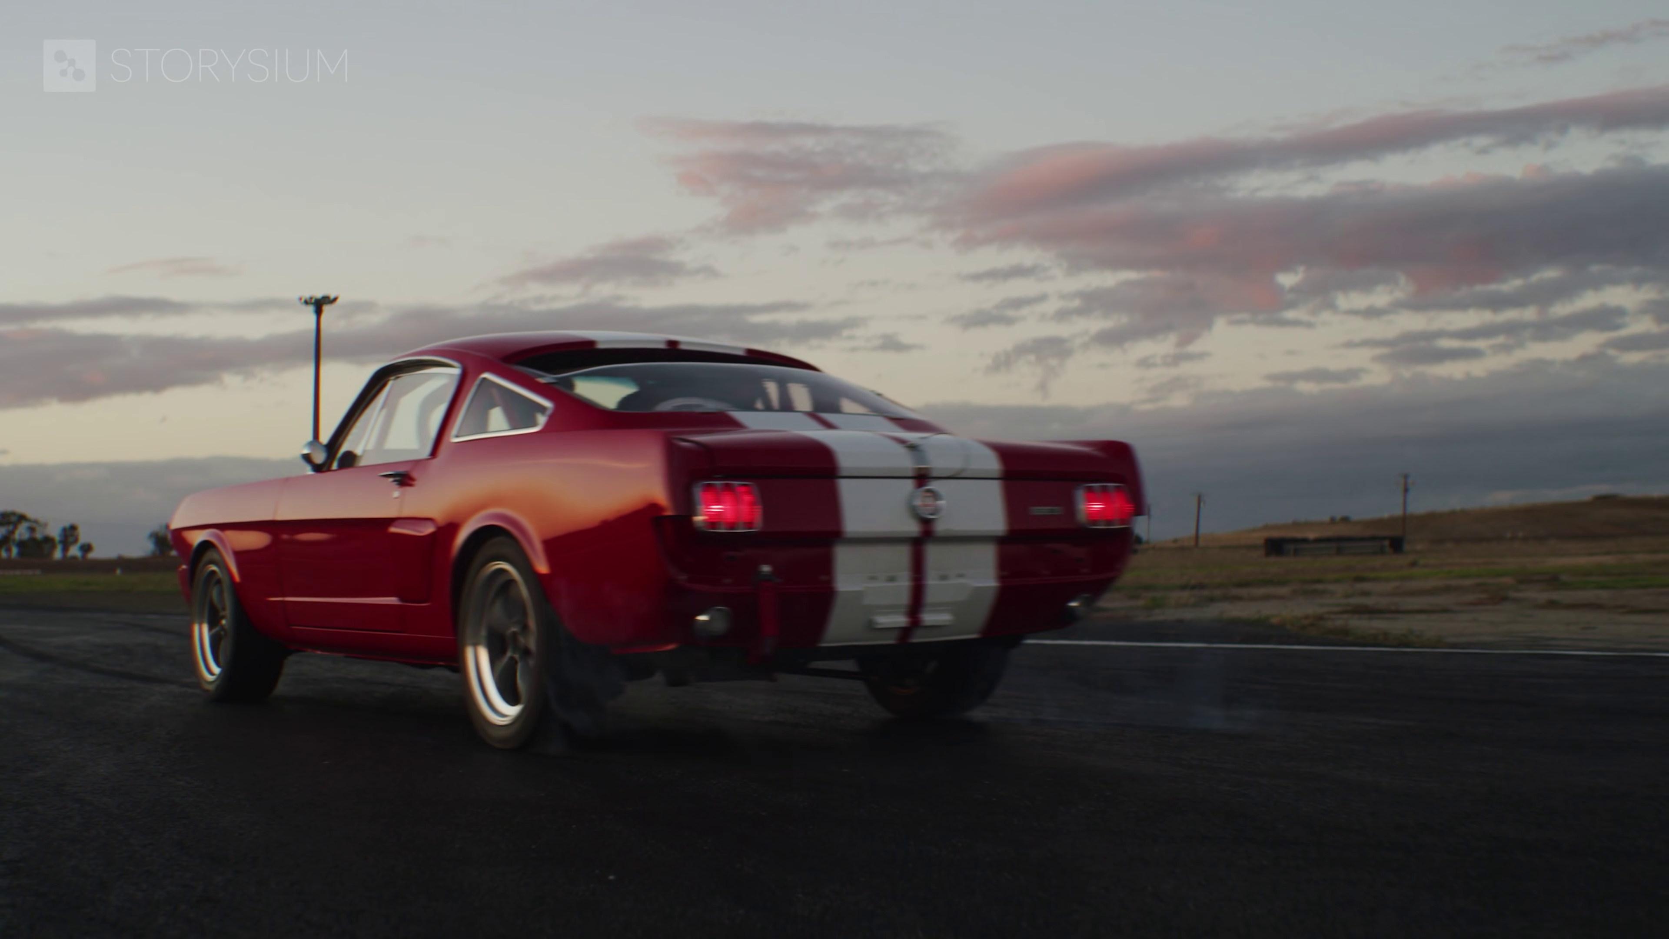